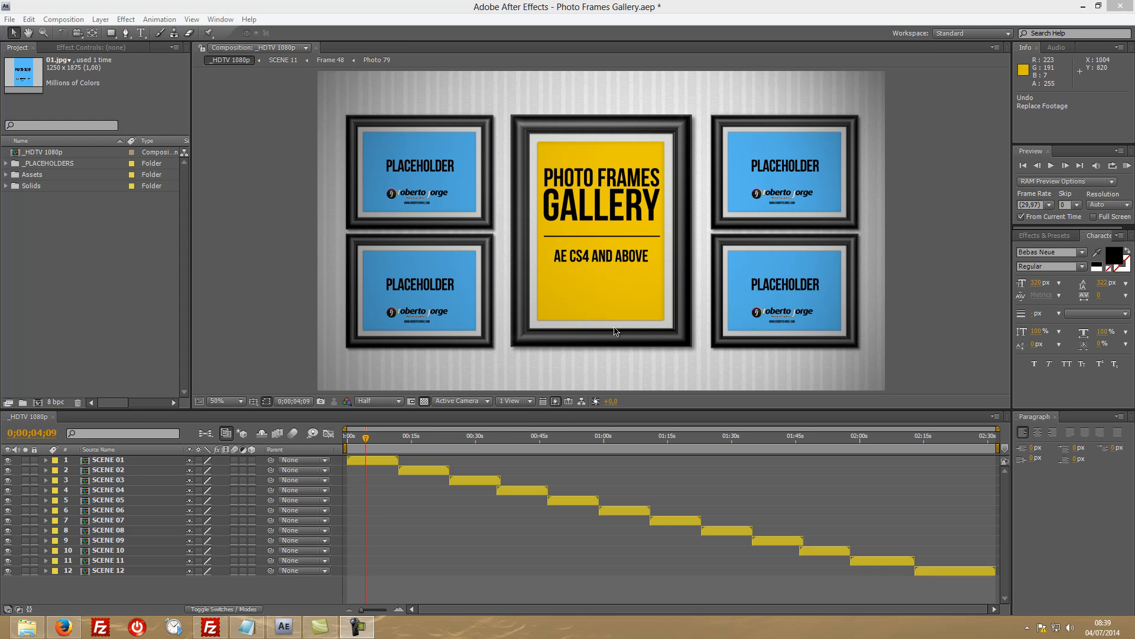
Step: Examine the _HDTV 1080p composition and the _PLACEHOLDERS folder, including each subfolder of Photos & Frames
left_click(46, 154)
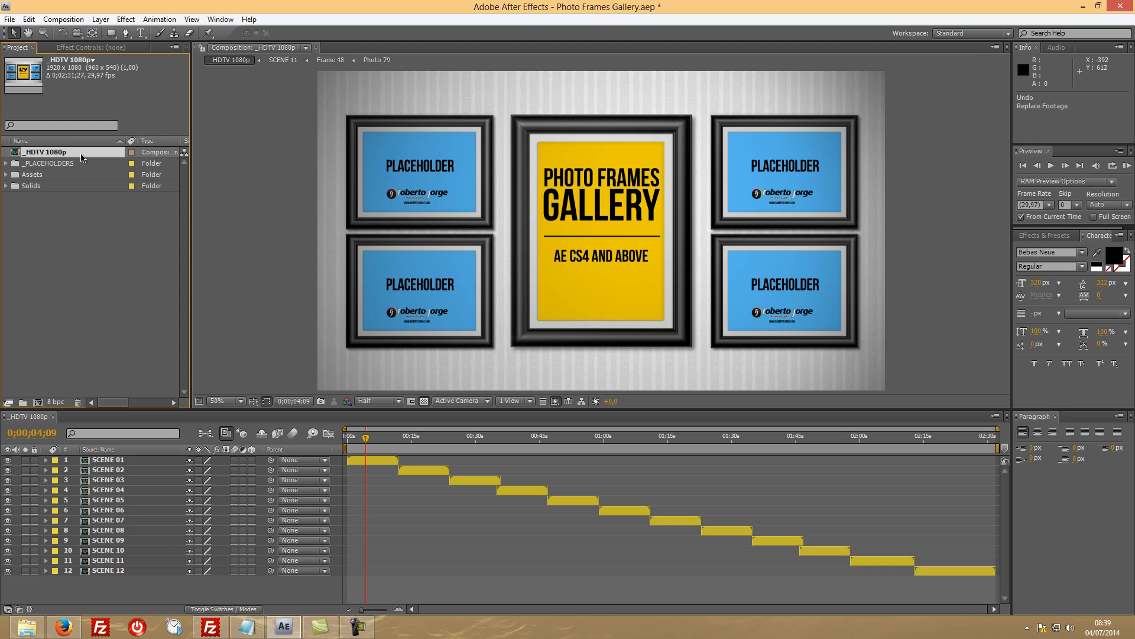
left_click(41, 163)
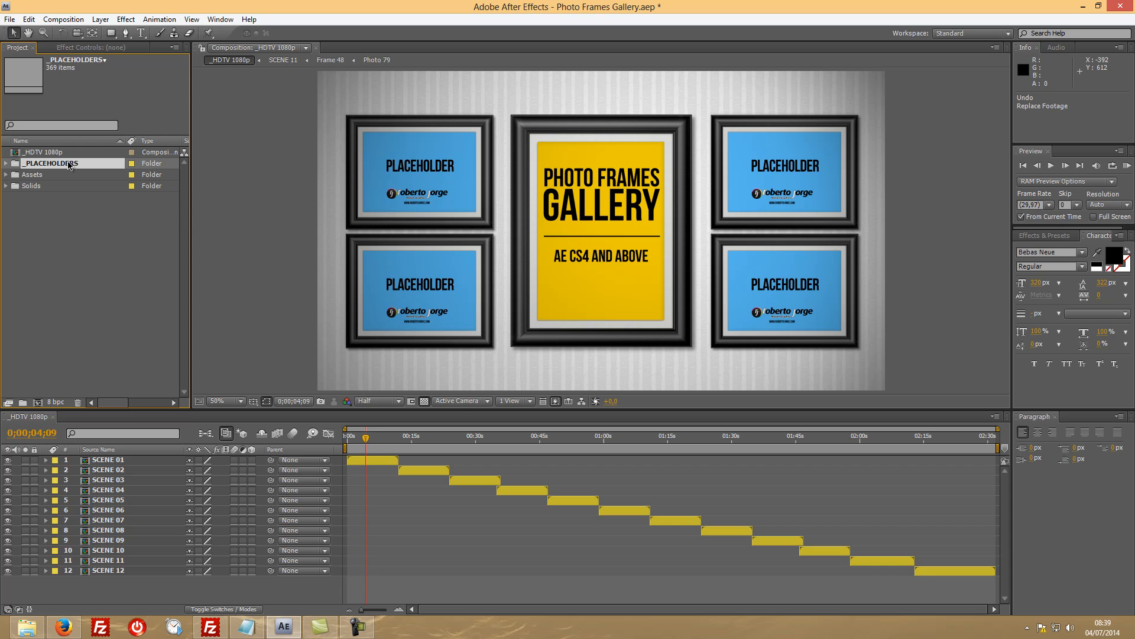
left_click(7, 163)
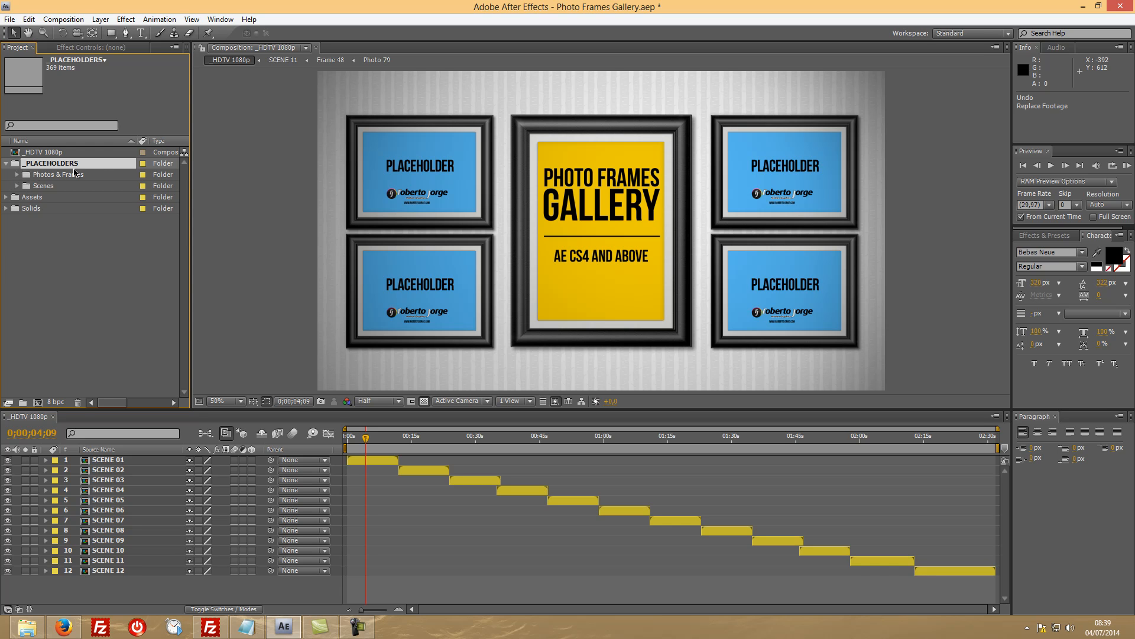
left_click(36, 174)
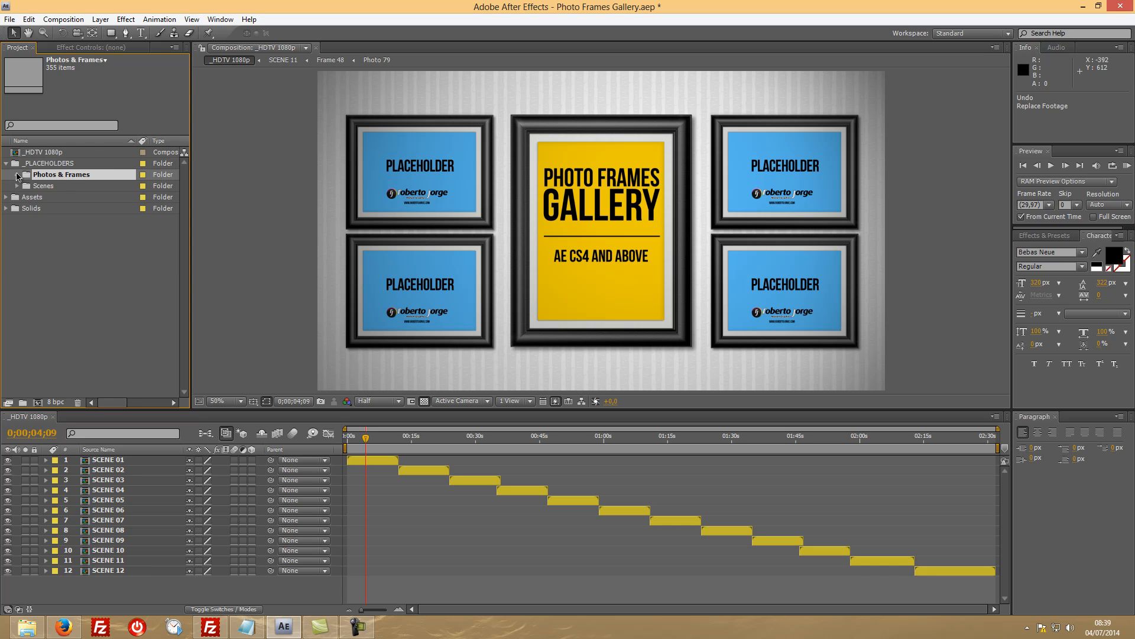
left_click(17, 176)
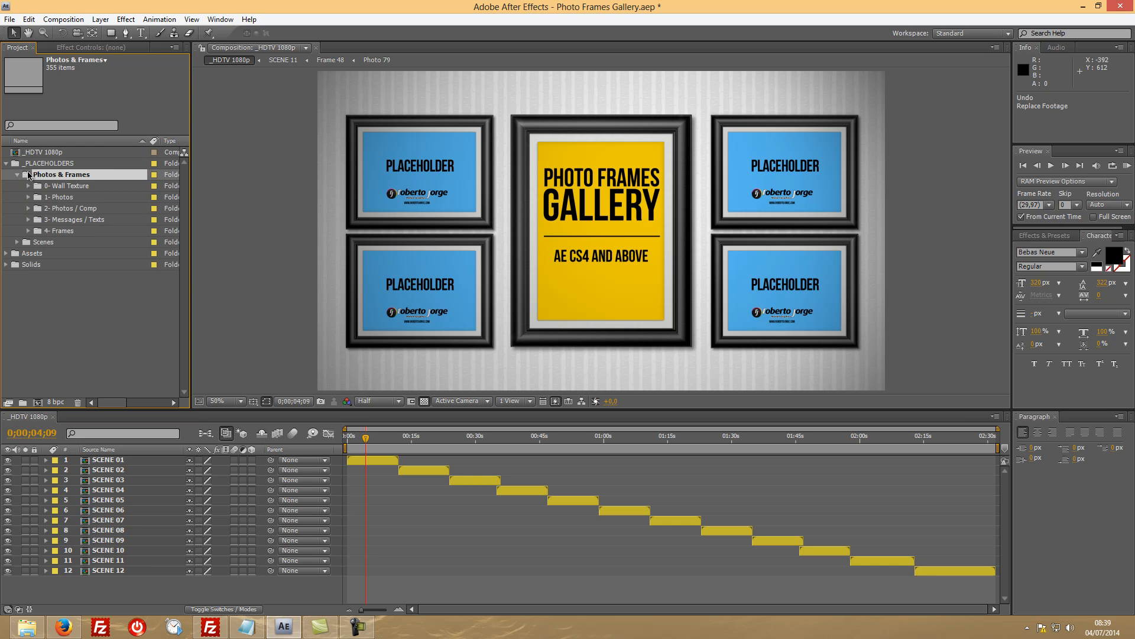
left_click(75, 185)
left_click(66, 197)
left_click(66, 208)
left_click(66, 220)
left_click(64, 231)
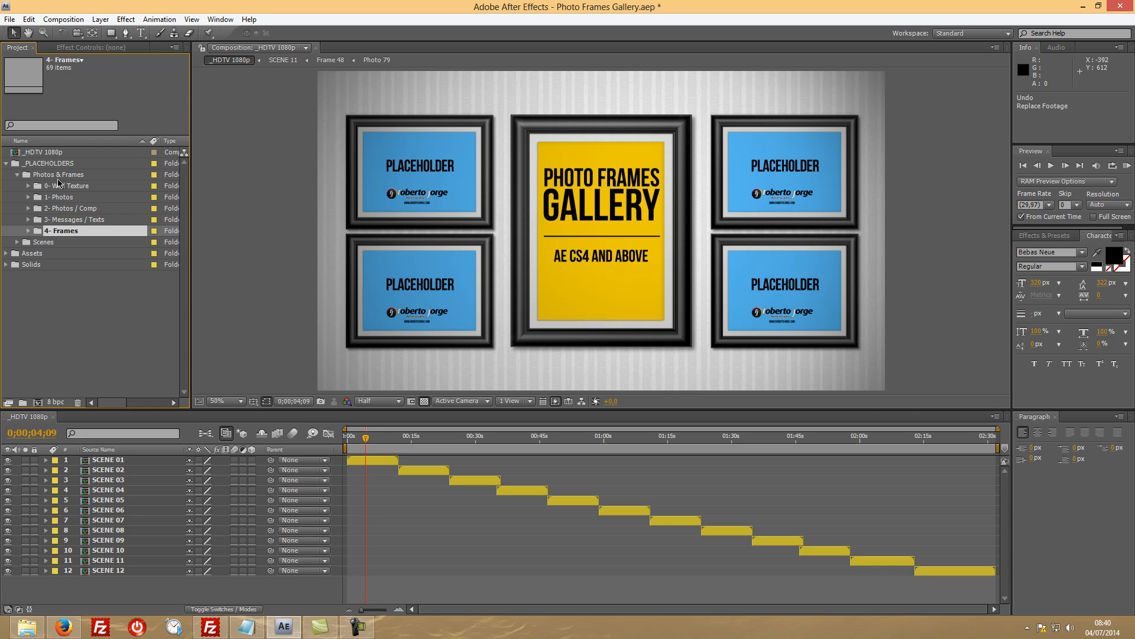
Step: Inspect the contents of the Scenes, Assets and Solids project folders, collapsing each one after viewing
left_click(39, 244)
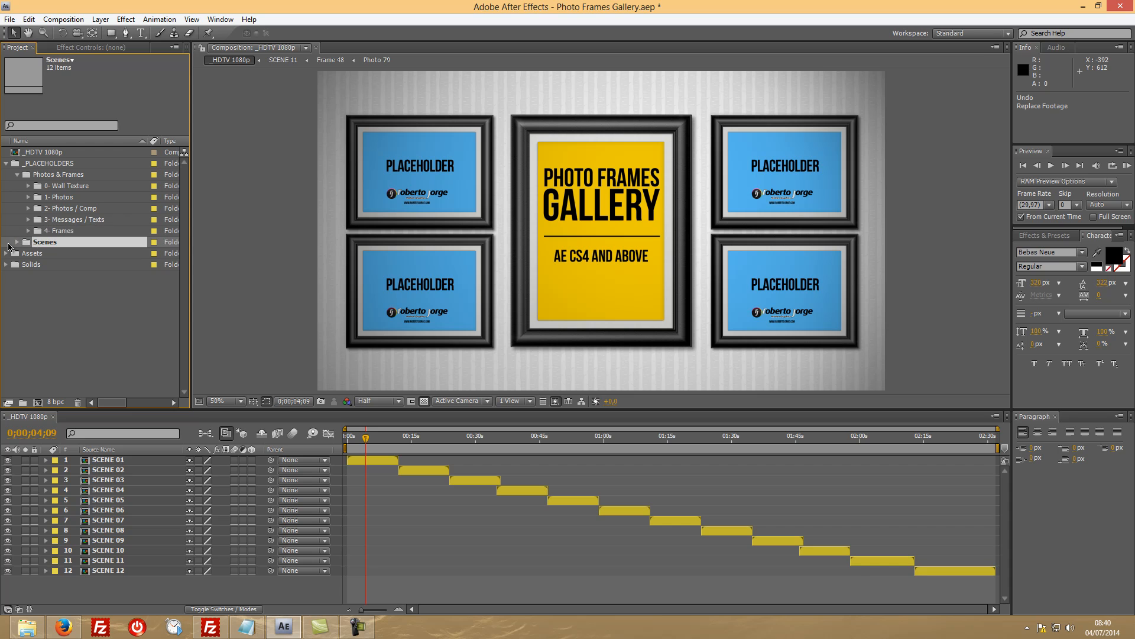
left_click(17, 243)
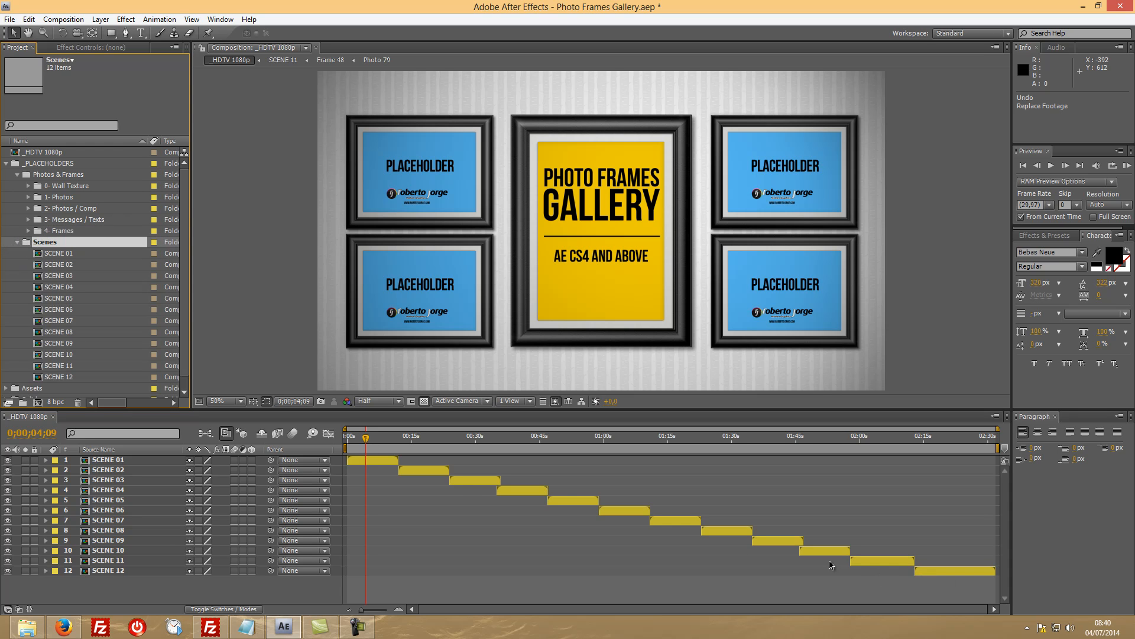
left_click(18, 243)
left_click(40, 254)
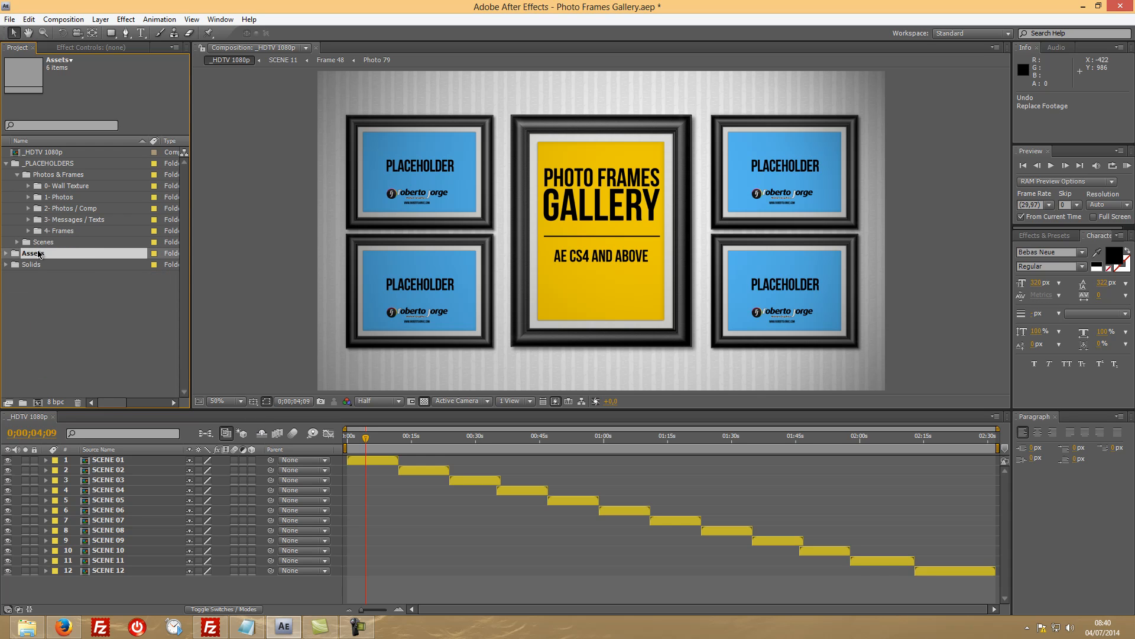
left_click(7, 254)
left_click(7, 254)
left_click(7, 265)
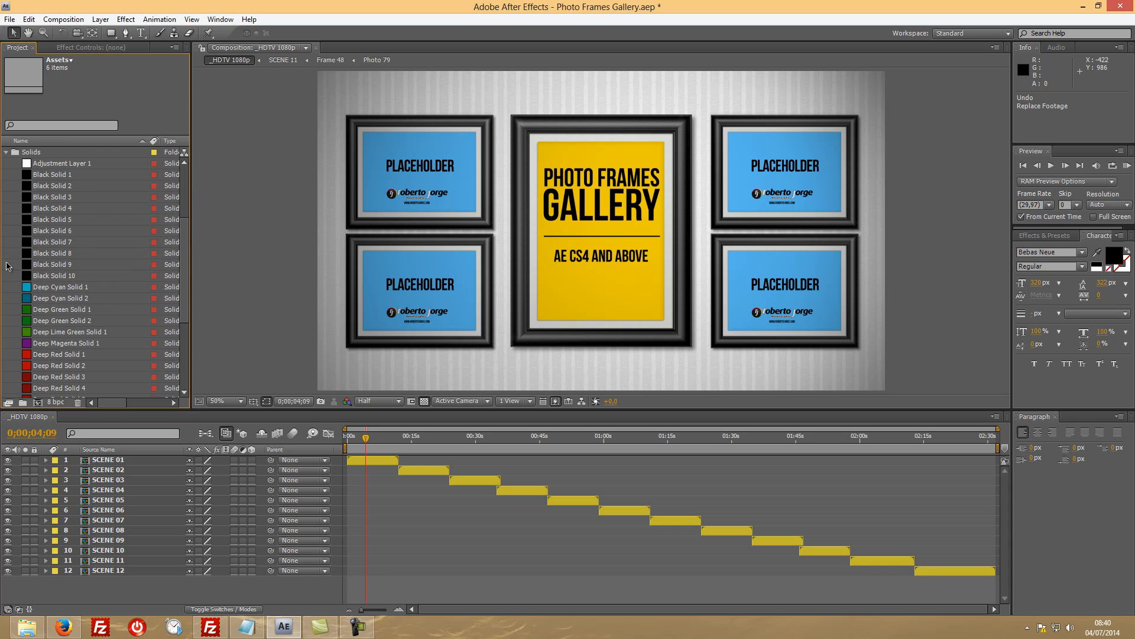
left_click(5, 152)
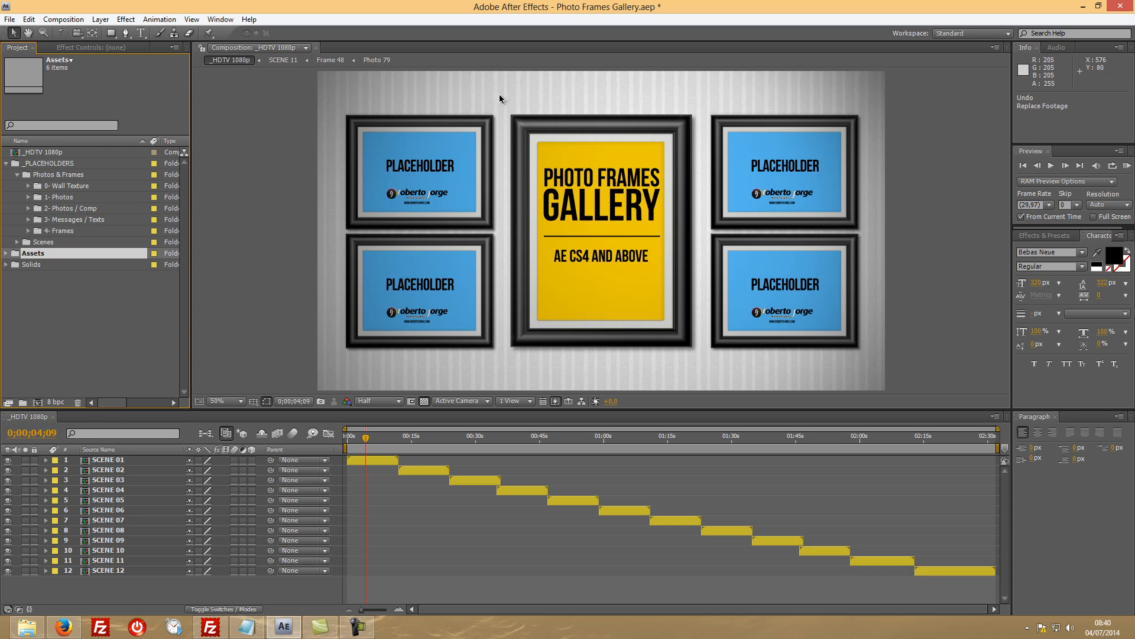
Step: Open the Wall Tex composition from the 0- Wall Texture folder and inspect it alongside Wall Tex.jpg
left_click(28, 186)
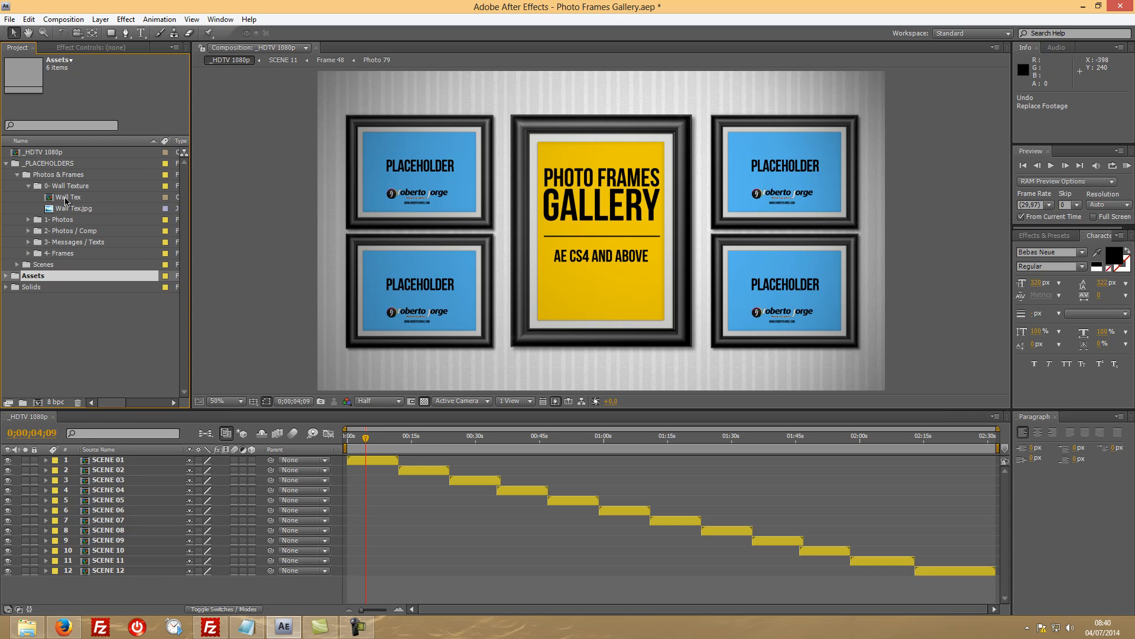
double_click(70, 198)
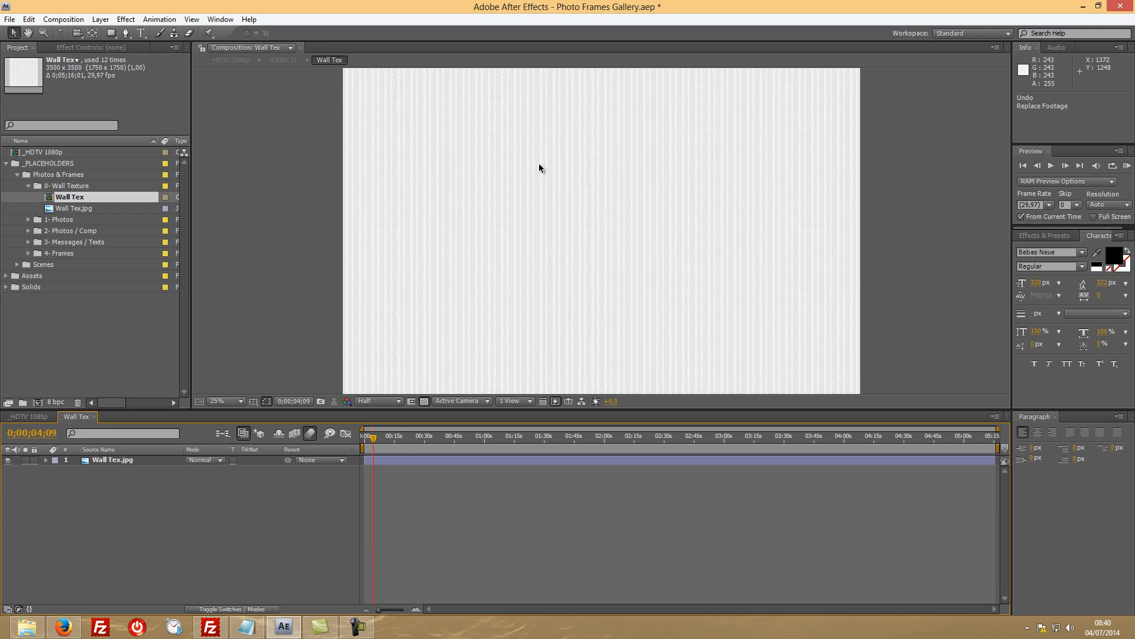
left_click(69, 210)
left_click(67, 198)
left_click(69, 207)
left_click(70, 200)
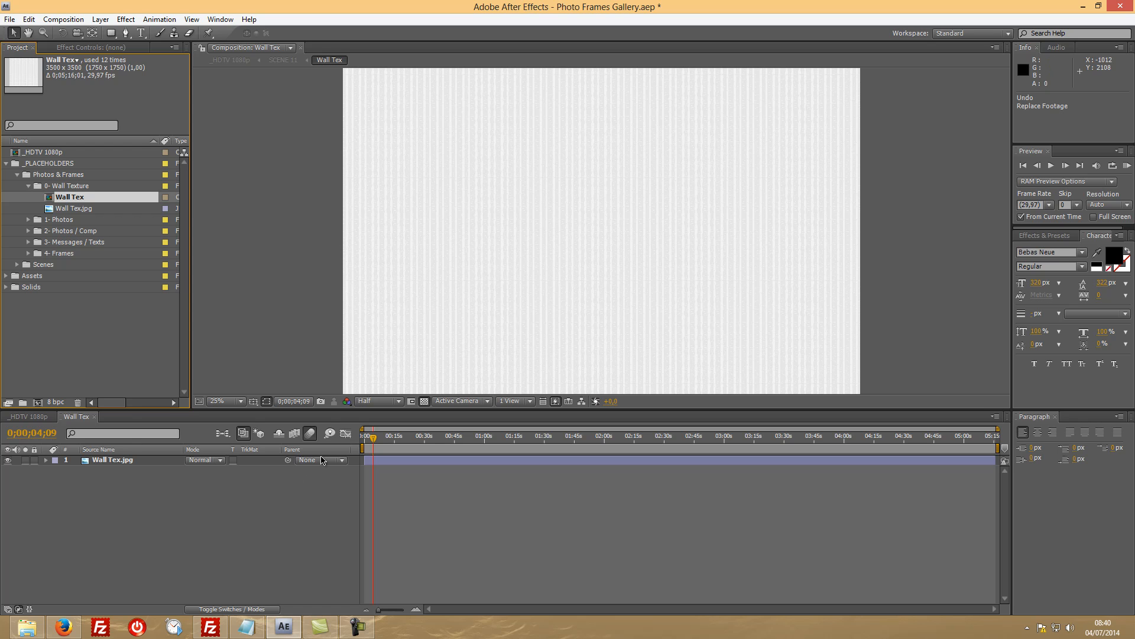
Step: Add a full-size deep red solid above Wall Tex.jpg in the Wall Tex composition and preview the wall in _HDTV 1080p at 0;00;04;29
right_click(165, 492)
mouse_move(249, 500)
left_click(373, 530)
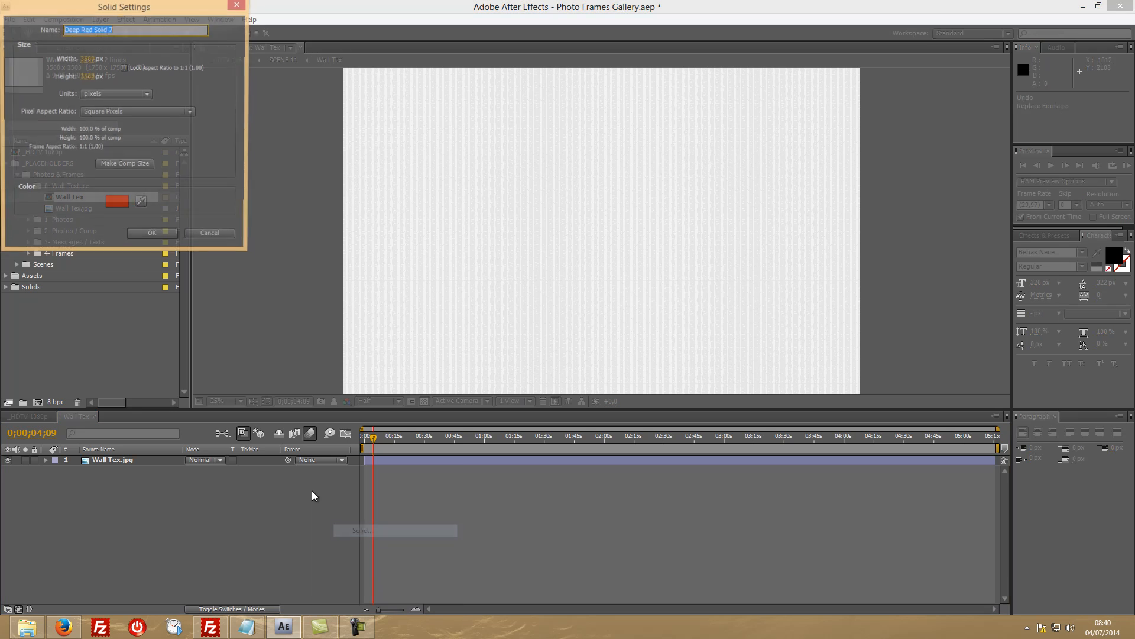
left_click(164, 236)
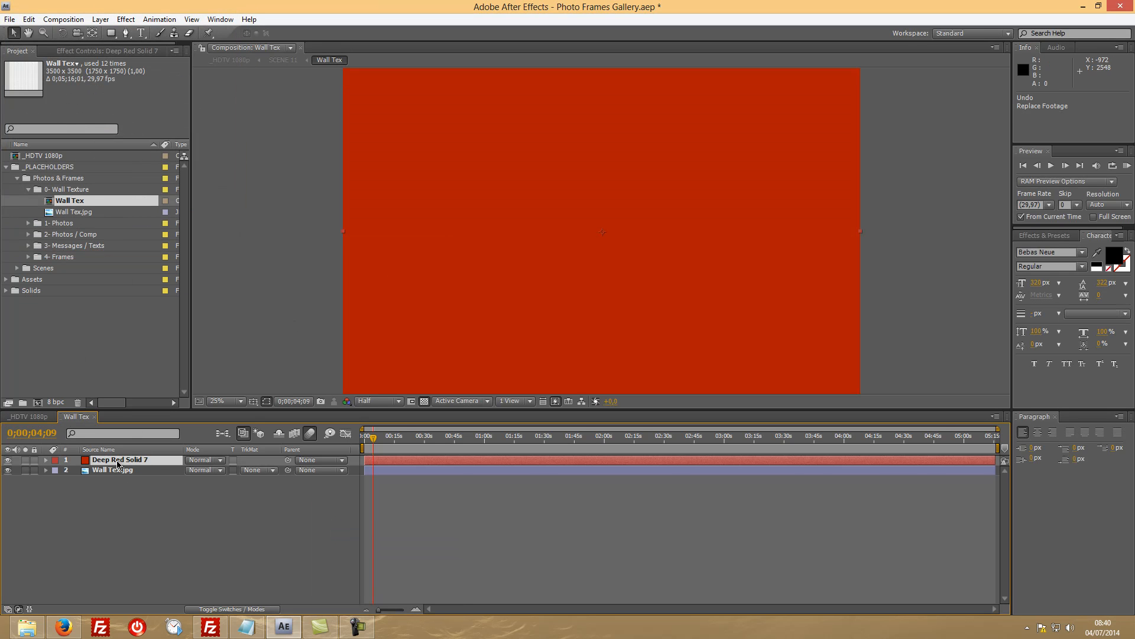
left_click(39, 418)
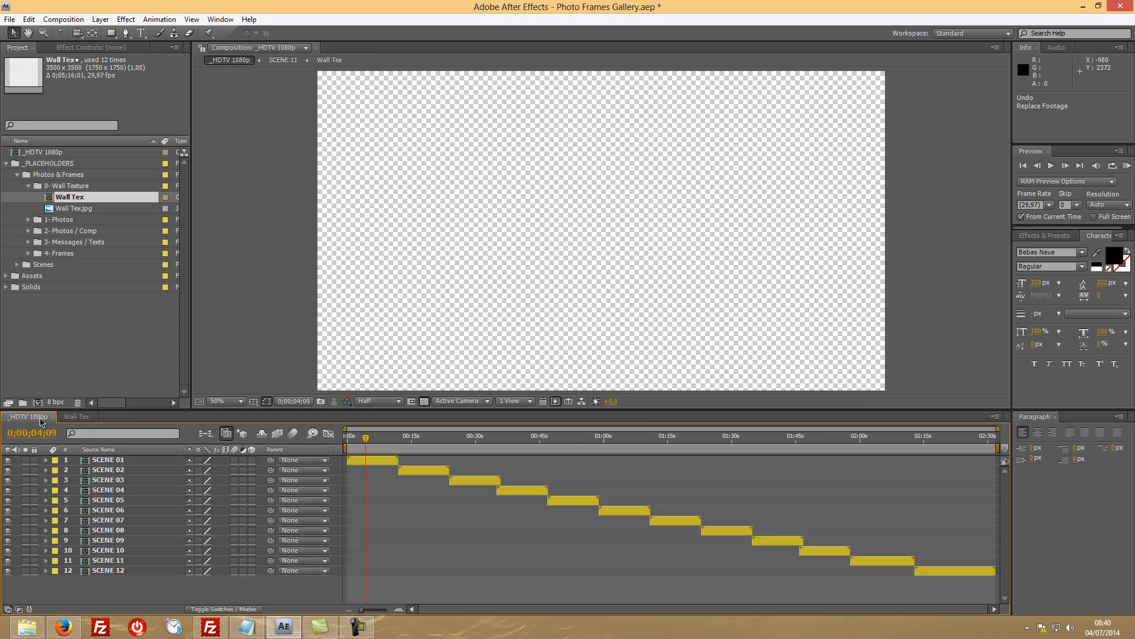
mouse_move(368, 437)
left_mouse_down()
mouse_move(426, 437)
mouse_move(370, 441)
left_mouse_up()
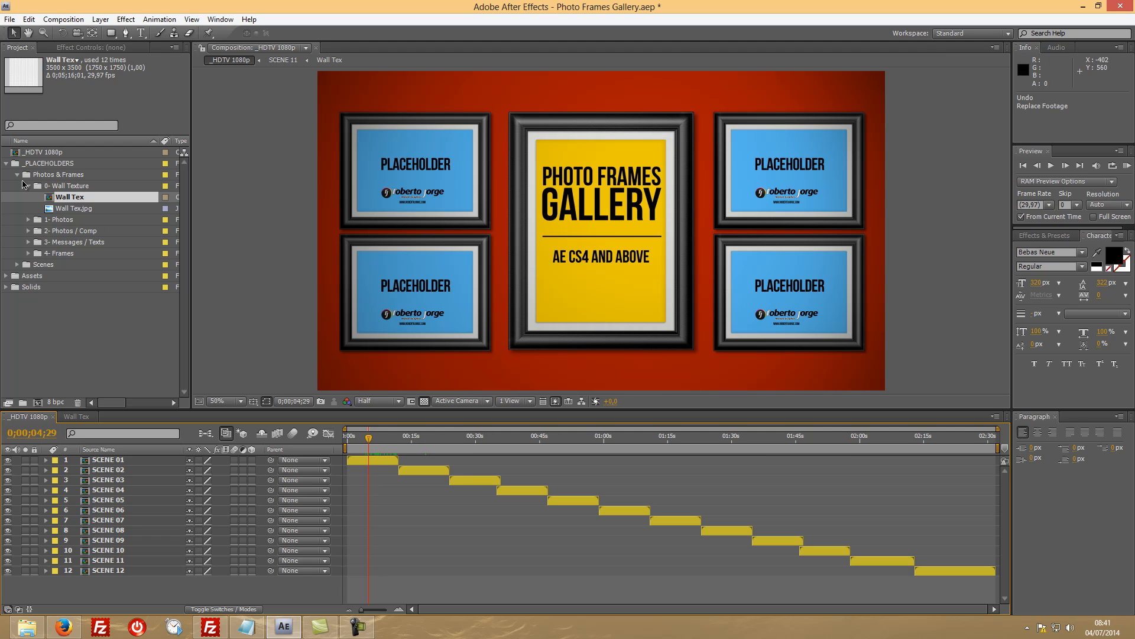
Step: Delete the deep red solid from the Wall Tex composition, then close that composition
left_click(83, 417)
left_click(135, 473)
left_click(138, 461)
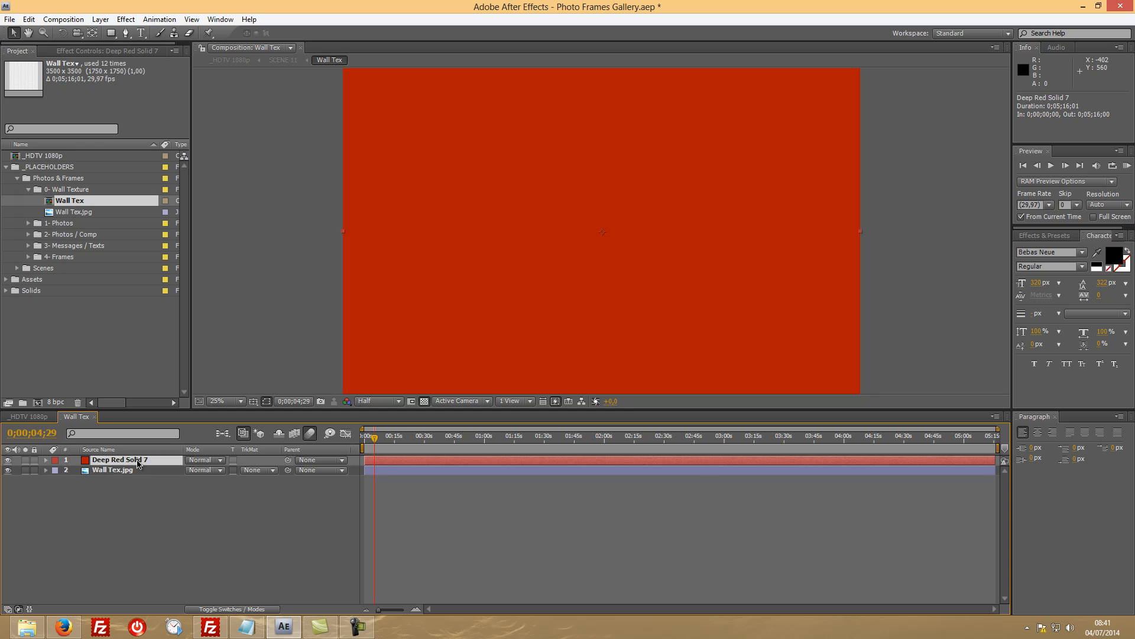
key("Delete")
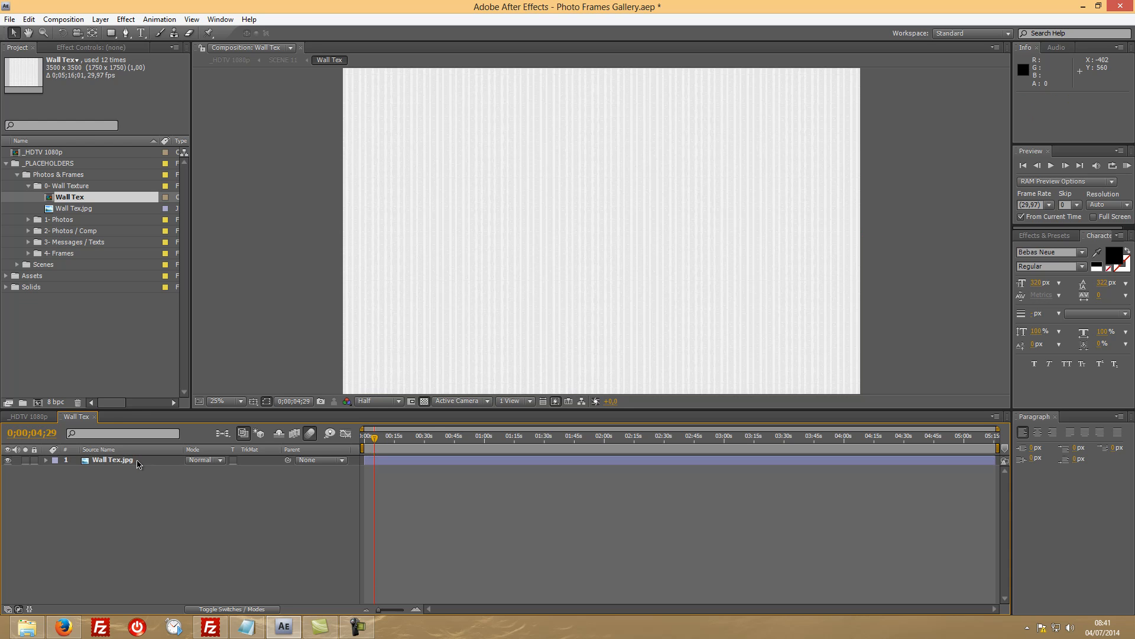
left_click(95, 417)
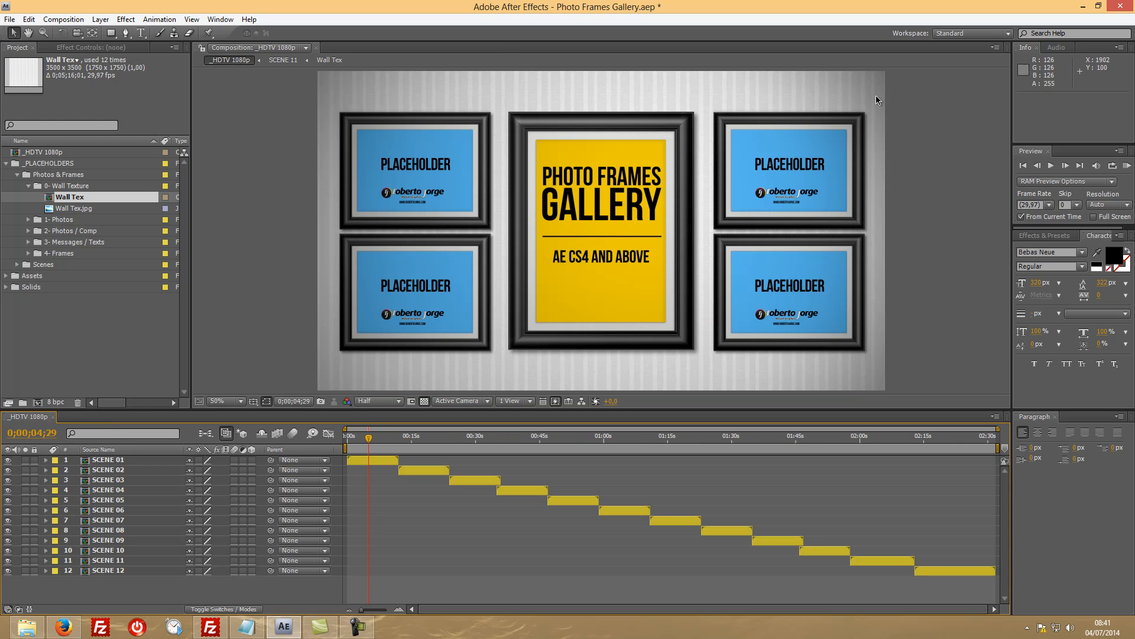
Step: Select 01.jpg in the 1- Photos folder and set the _HDTV 1080p current time to 0;00;05;12
left_click(31, 186)
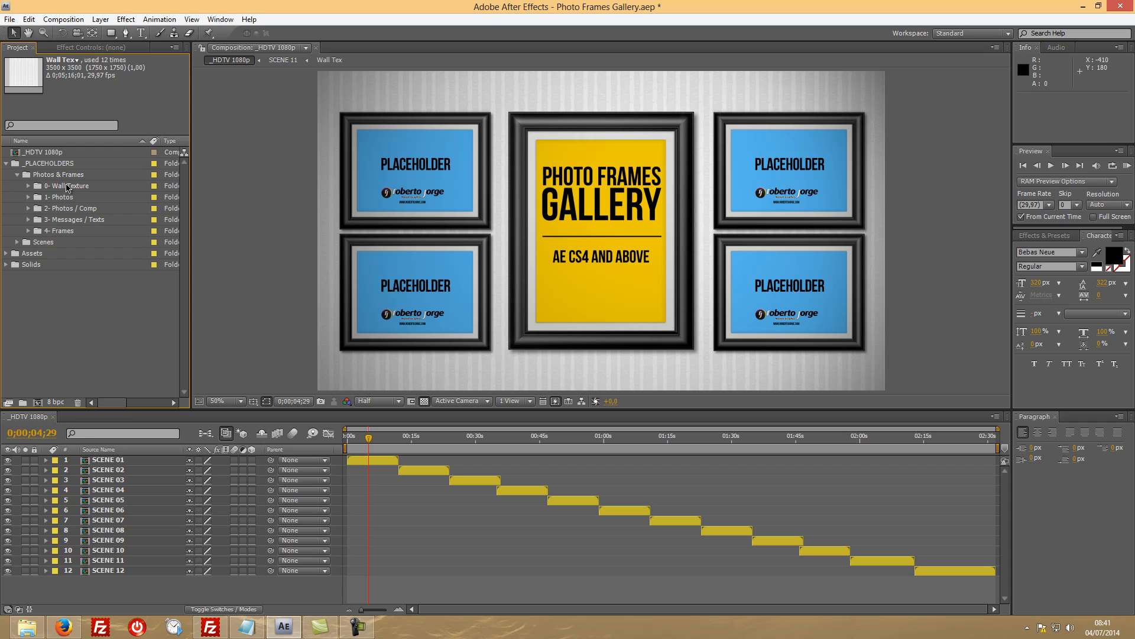
left_click(29, 197)
scroll(28, 197, "down", 1)
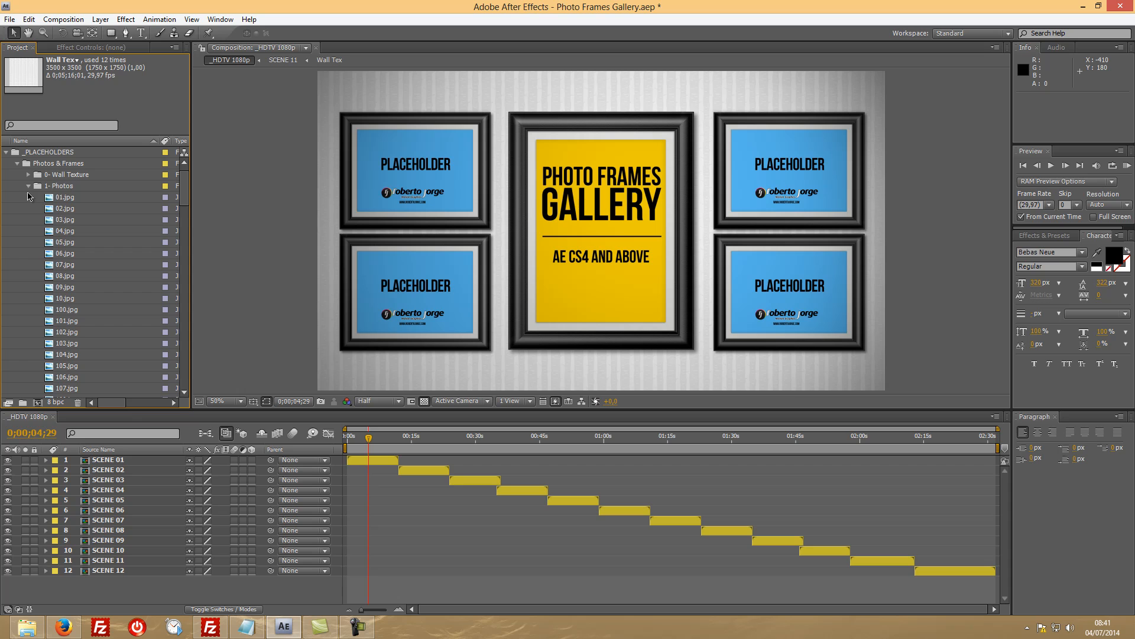
left_click(64, 199)
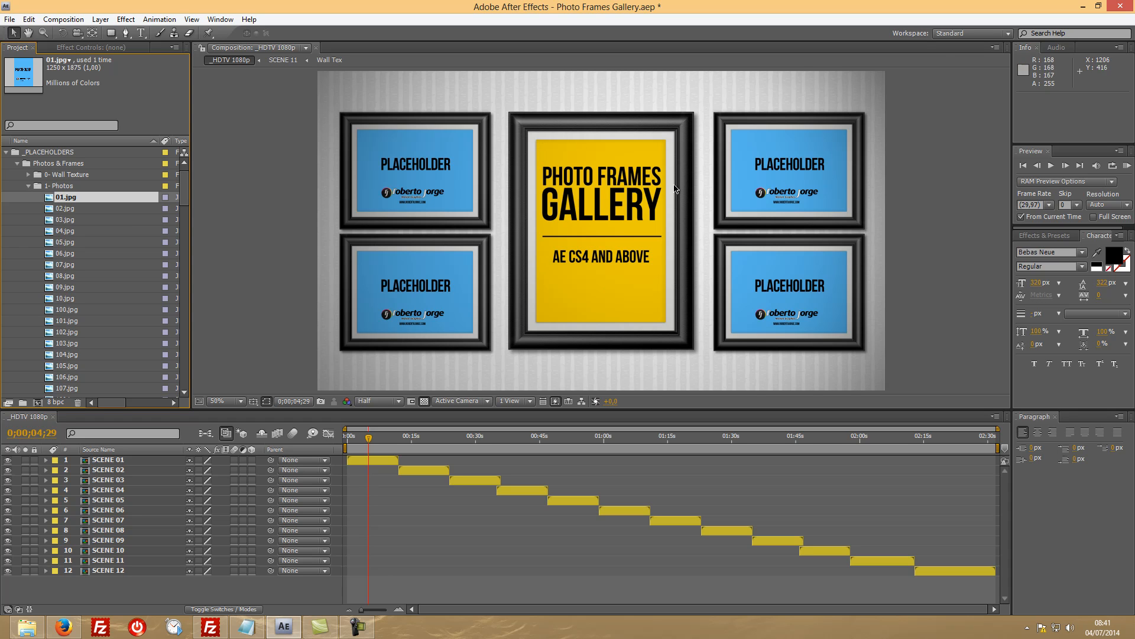
mouse_move(369, 440)
left_mouse_down()
mouse_move(384, 440)
mouse_move(370, 439)
left_mouse_up()
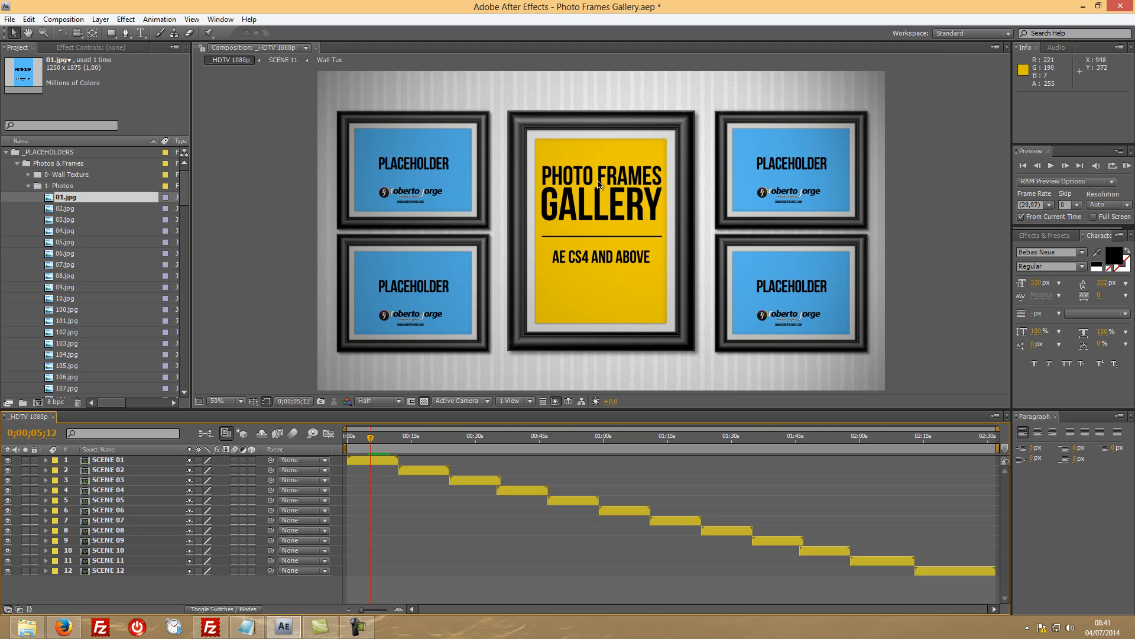
Step: Replace the 01.jpg footage with file 01 from the Photos folder, imported as Footage with JPEG Sequence off
right_click(84, 199)
mouse_move(148, 261)
left_click(289, 257)
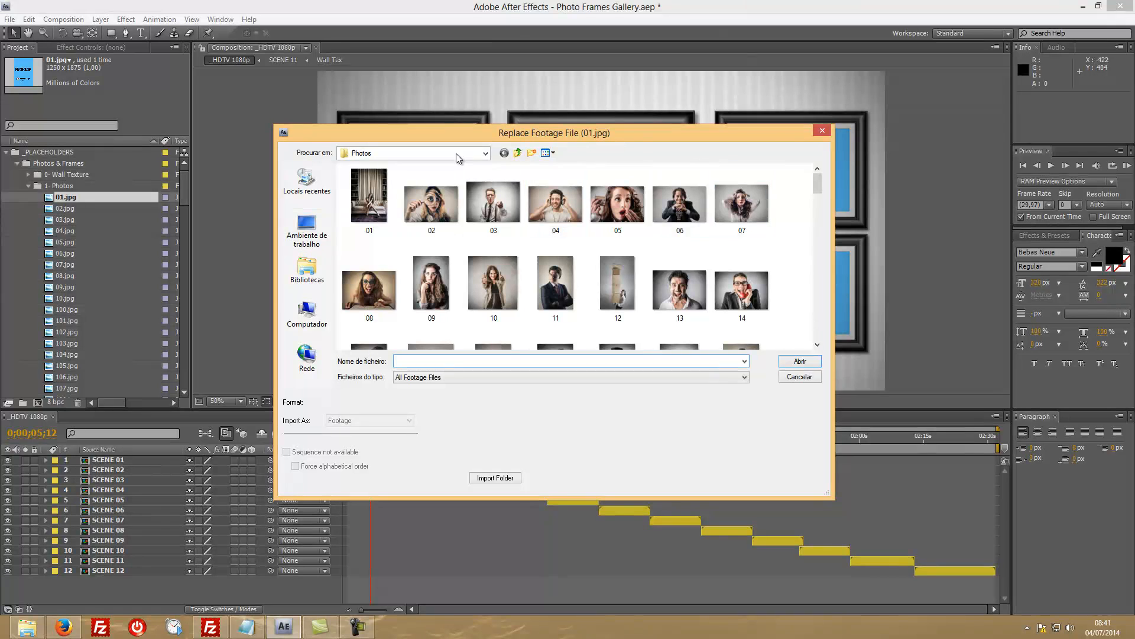
left_click(372, 207)
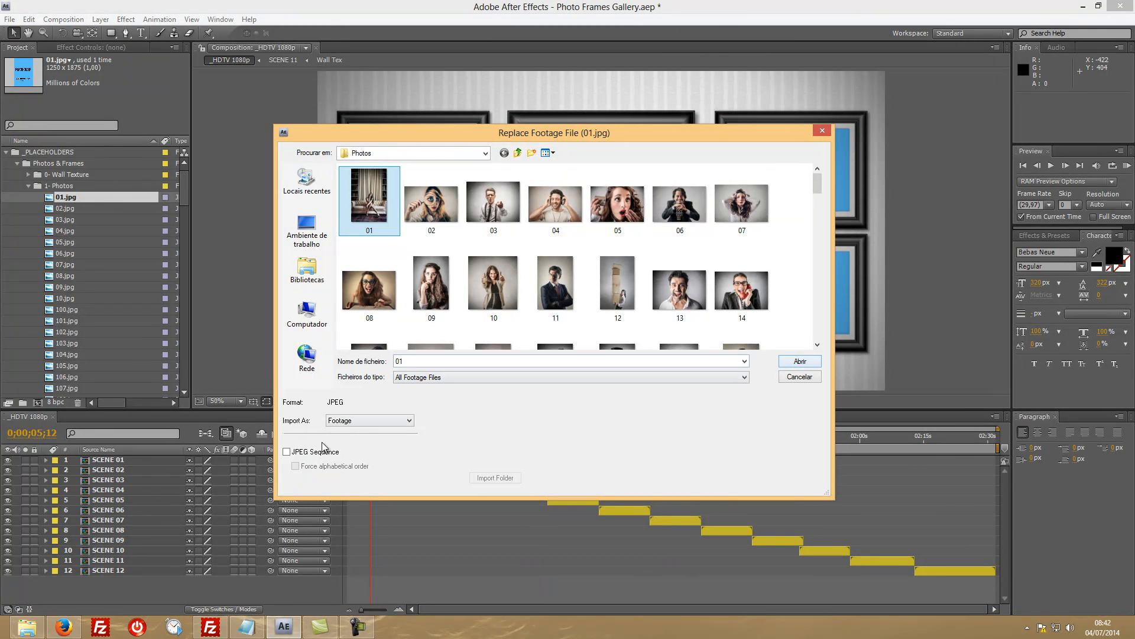
left_click(286, 452)
left_click(287, 452)
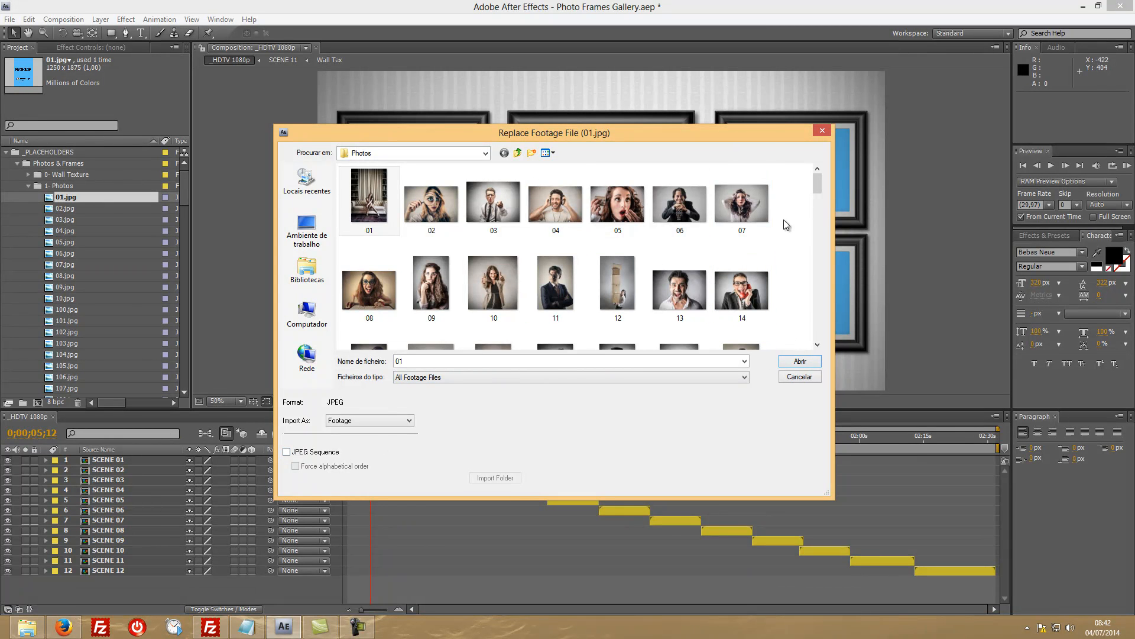
left_click(800, 361)
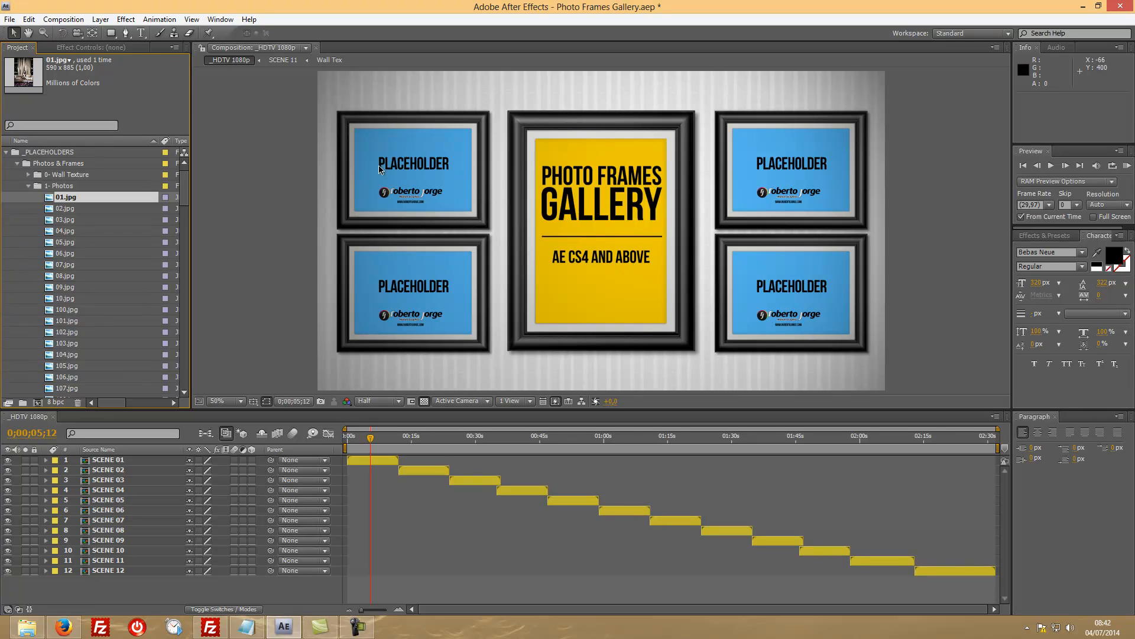
Step: Reveal 01.jpg in the Photo 01 composition where it is used as layer 1
scroll(89, 235, "down", 1)
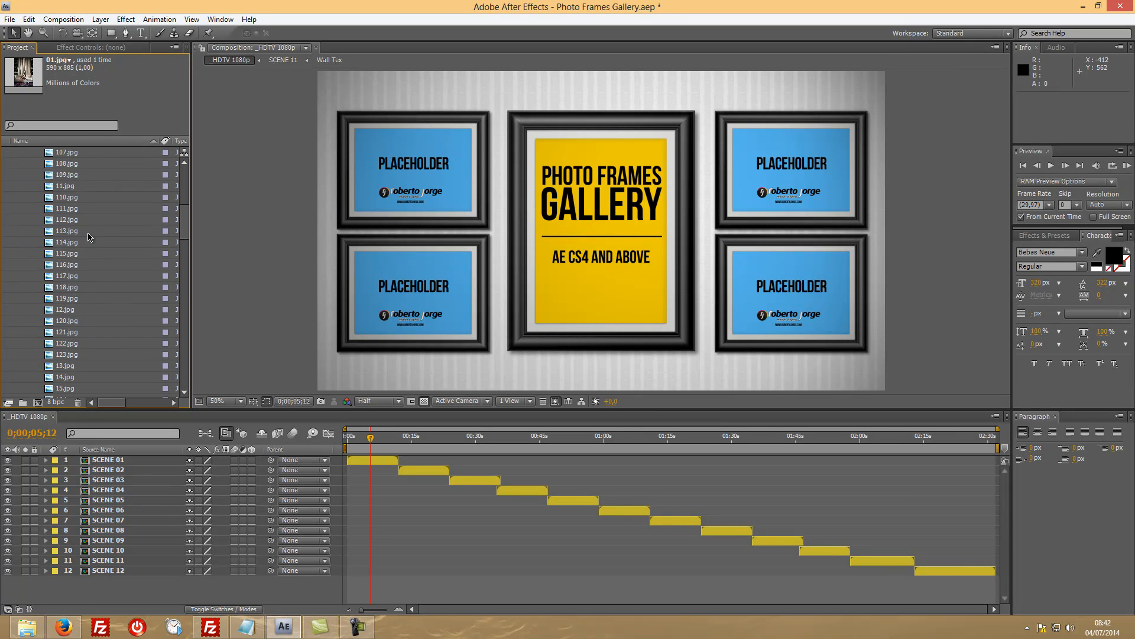
scroll(89, 235, "up", 2)
right_click(80, 208)
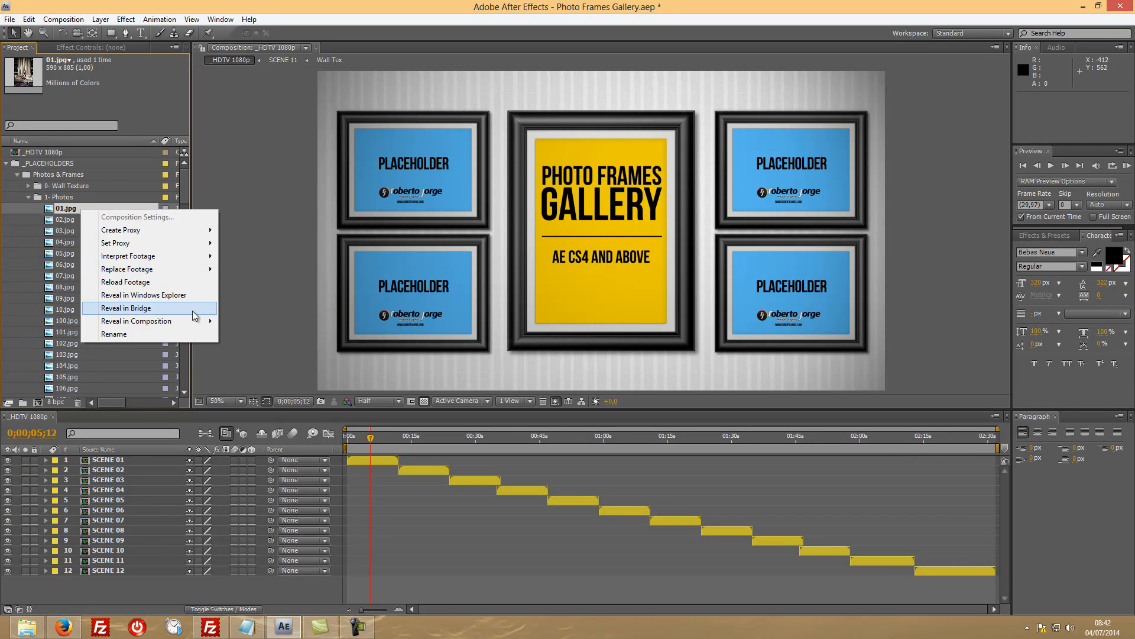
mouse_move(157, 318)
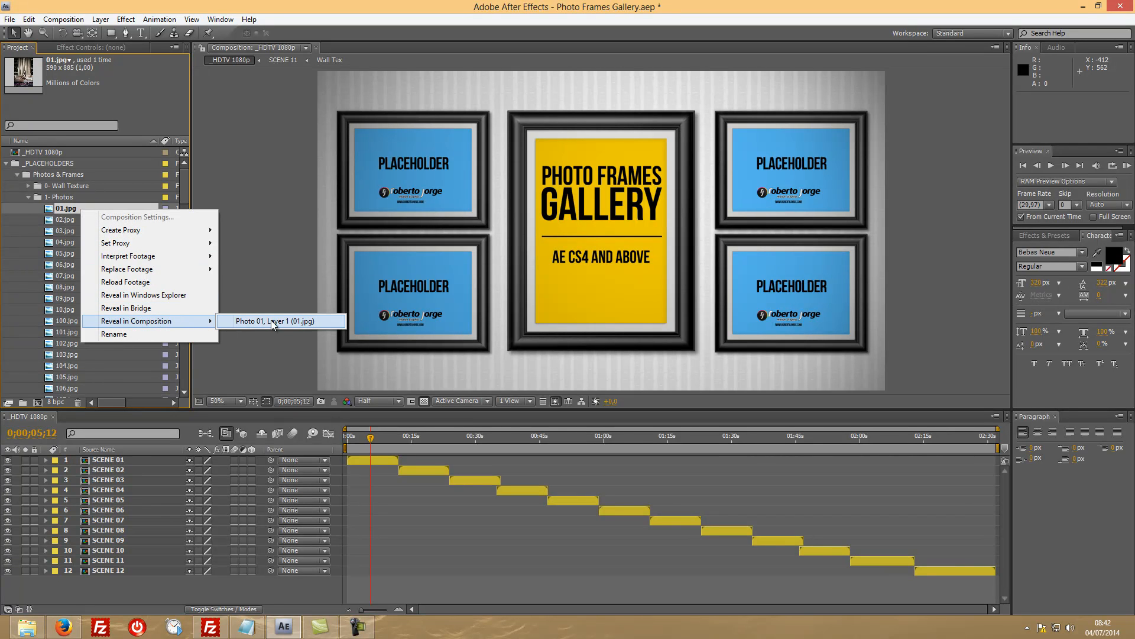
left_click(270, 320)
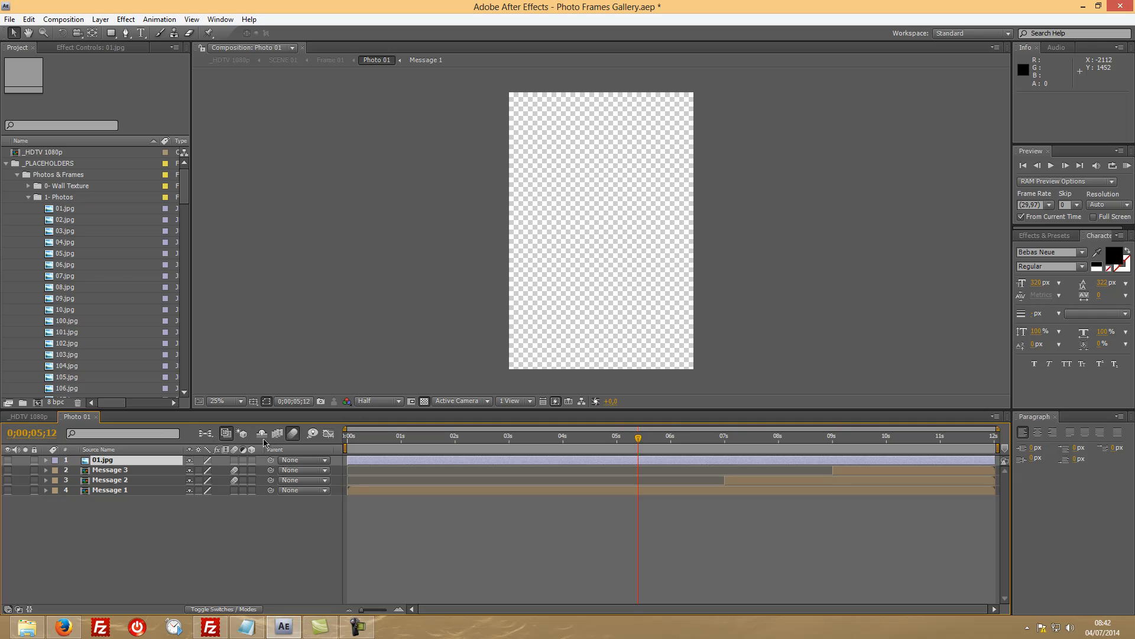
Step: Turn on the visibility of the 01.jpg layer in Photo 01 and return to the _HDTV 1080p composition
left_click(7, 460)
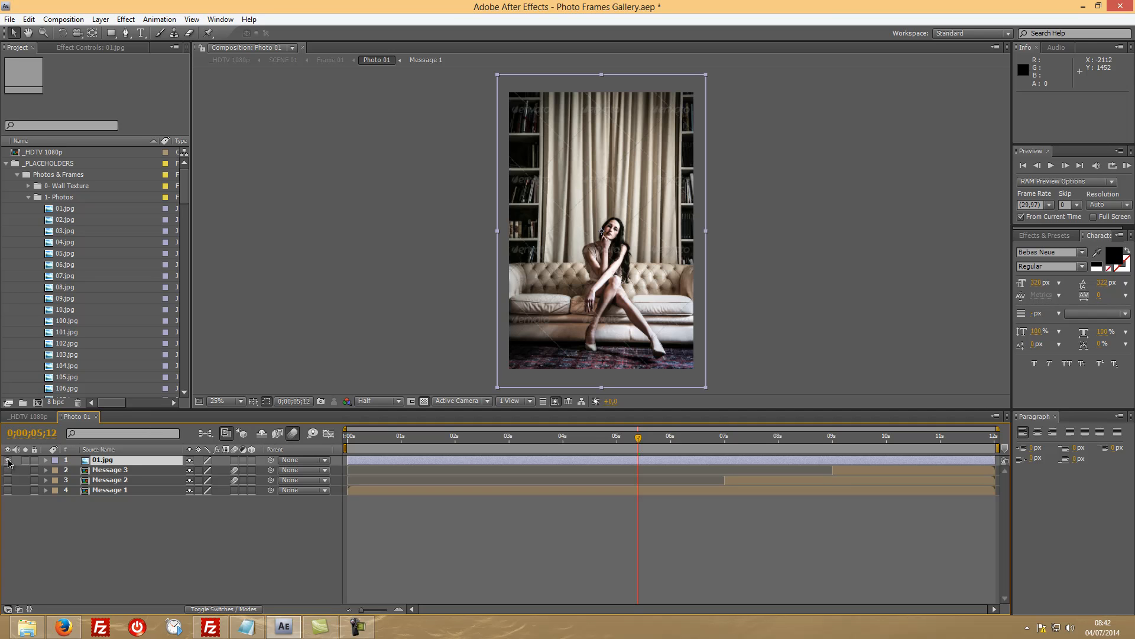
left_click(8, 460)
left_click(8, 460)
left_click(28, 416)
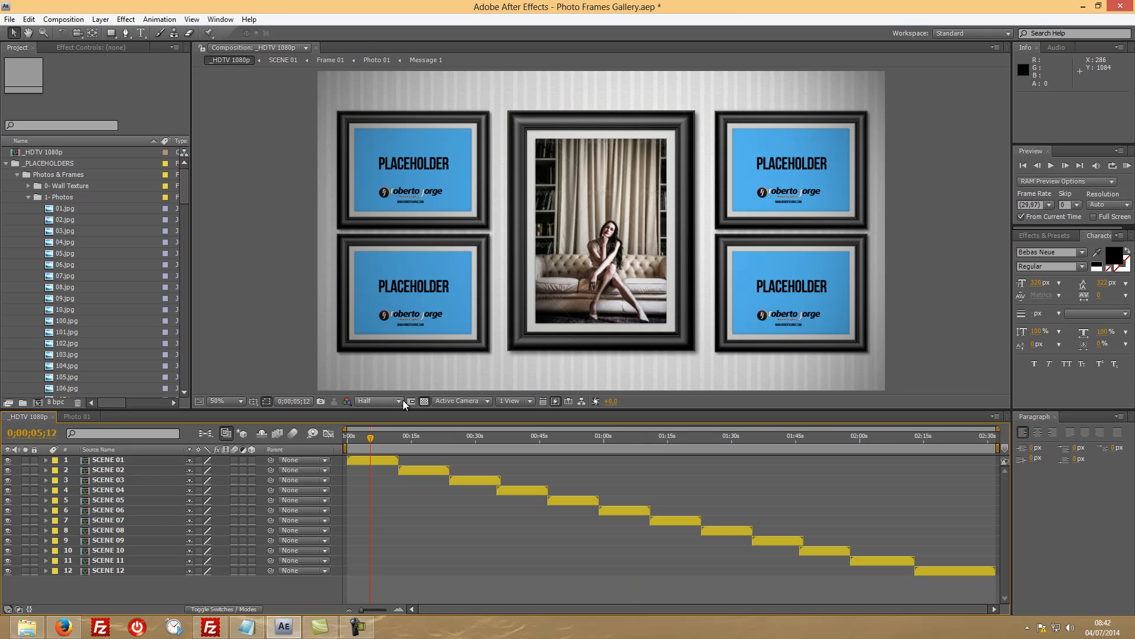
Step: Set the _HDTV 1080p current time to 0;00;06;15 and open the Frame 01 composition from the 4- Frames folder
left_click_drag(371, 439, 353, 440)
left_click_drag(347, 440, 374, 429)
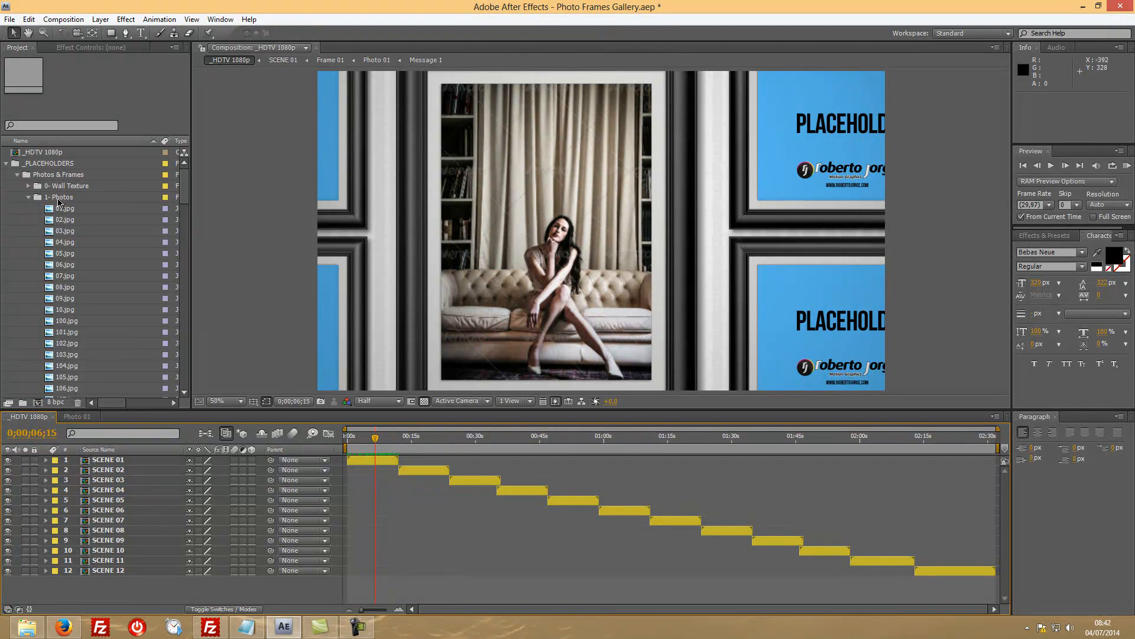
left_click(29, 197)
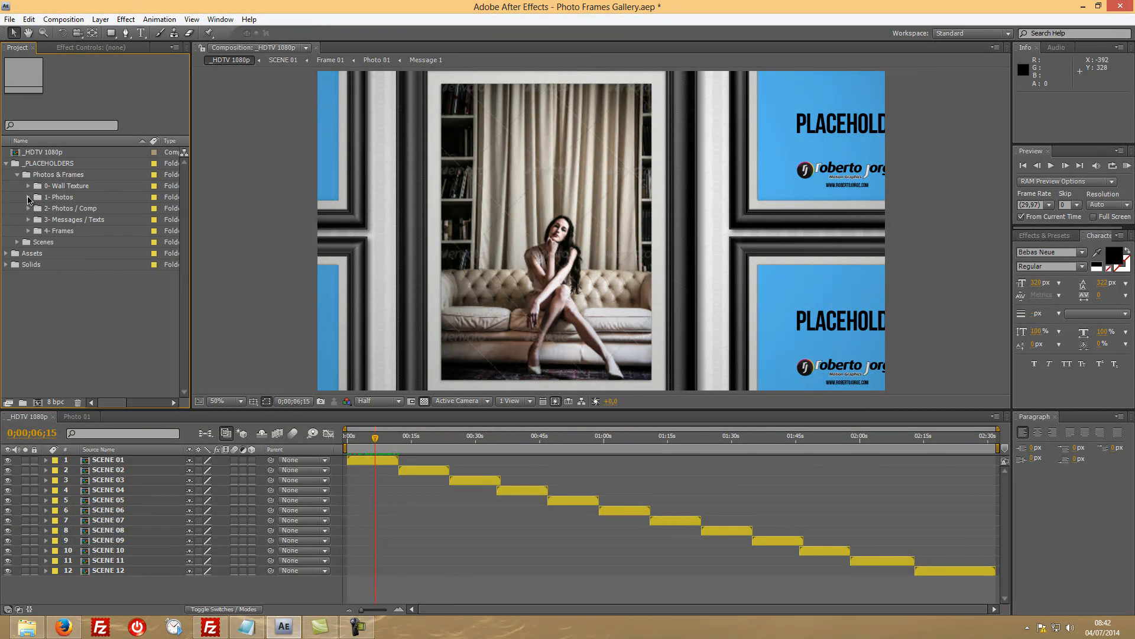
left_click(29, 231)
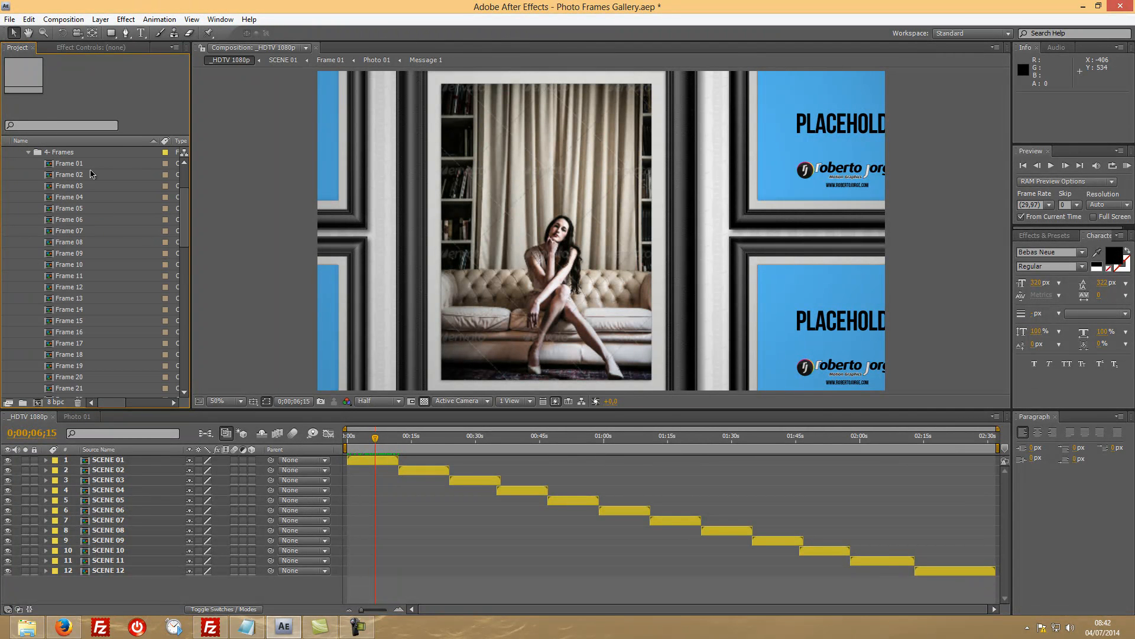
left_click(65, 164)
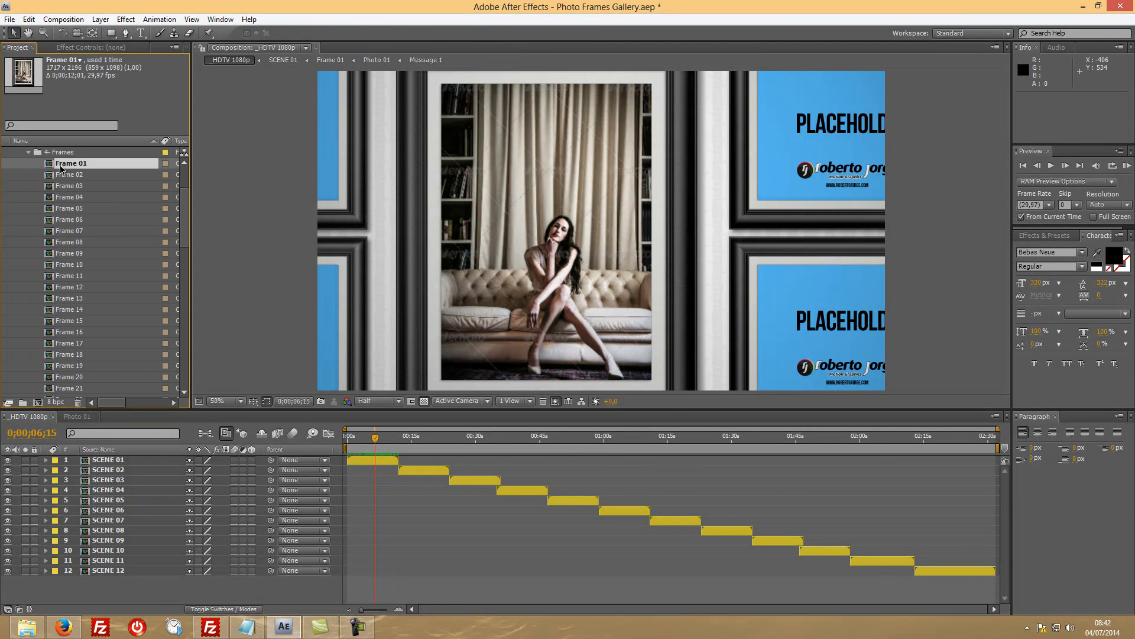
double_click(73, 166)
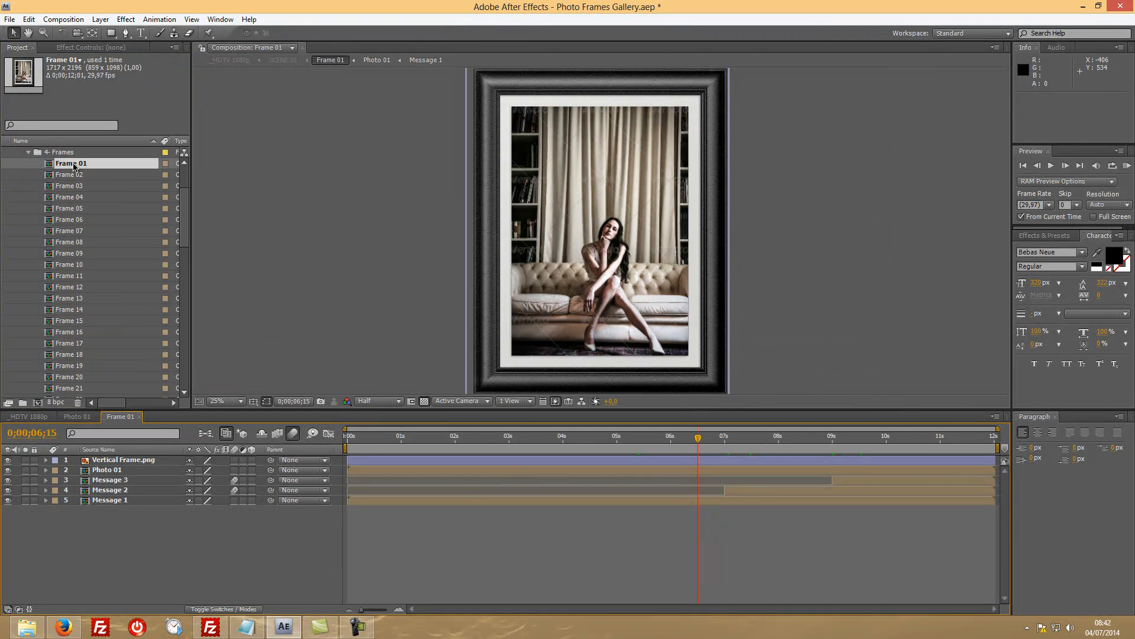
Step: In Frame 01, move Photo 01 beneath Message 1 in the layer stack and shift Message 1 to start at 0;00;03;00
left_click(118, 471)
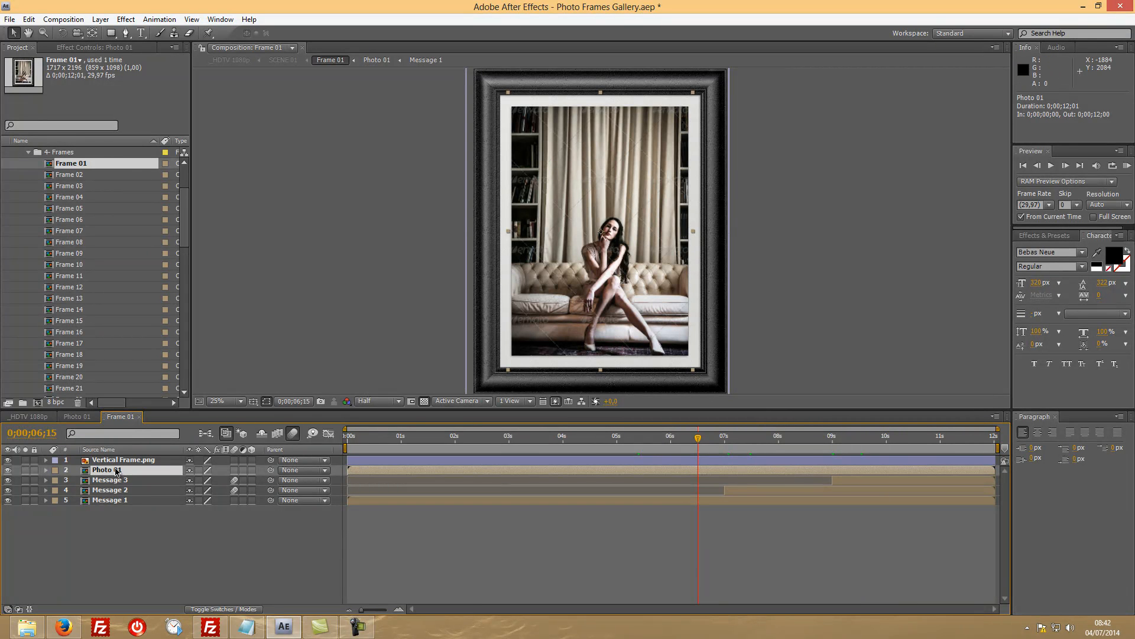
left_click_drag(119, 471, 120, 497)
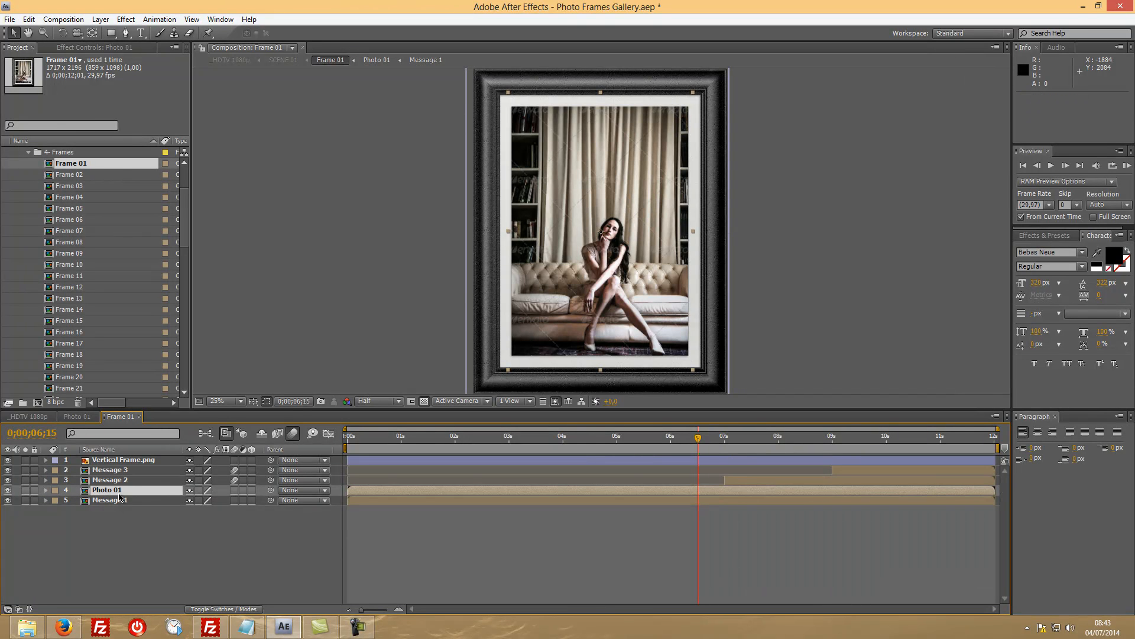
left_click_drag(375, 441, 344, 441)
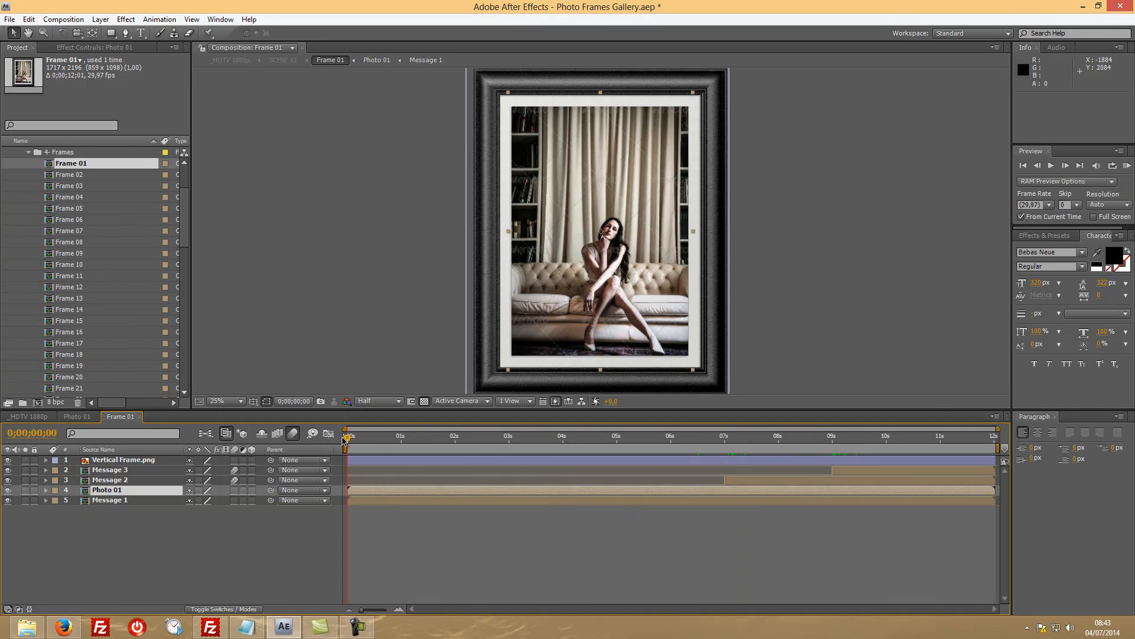
left_click(125, 503)
left_click_drag(123, 504, 125, 486)
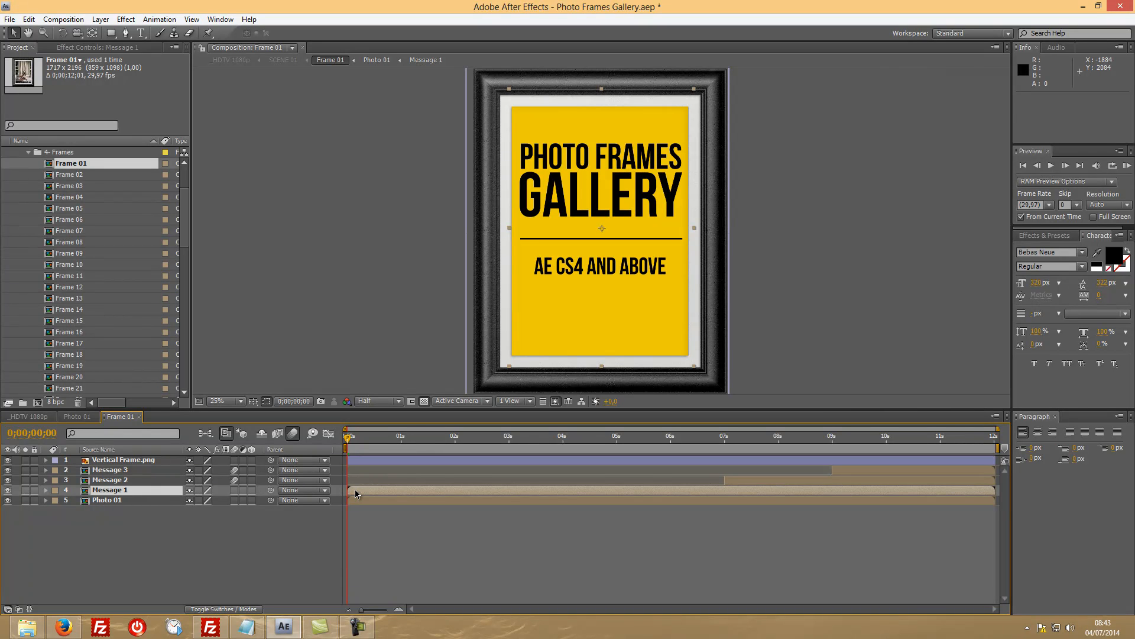
left_click_drag(355, 488, 522, 496)
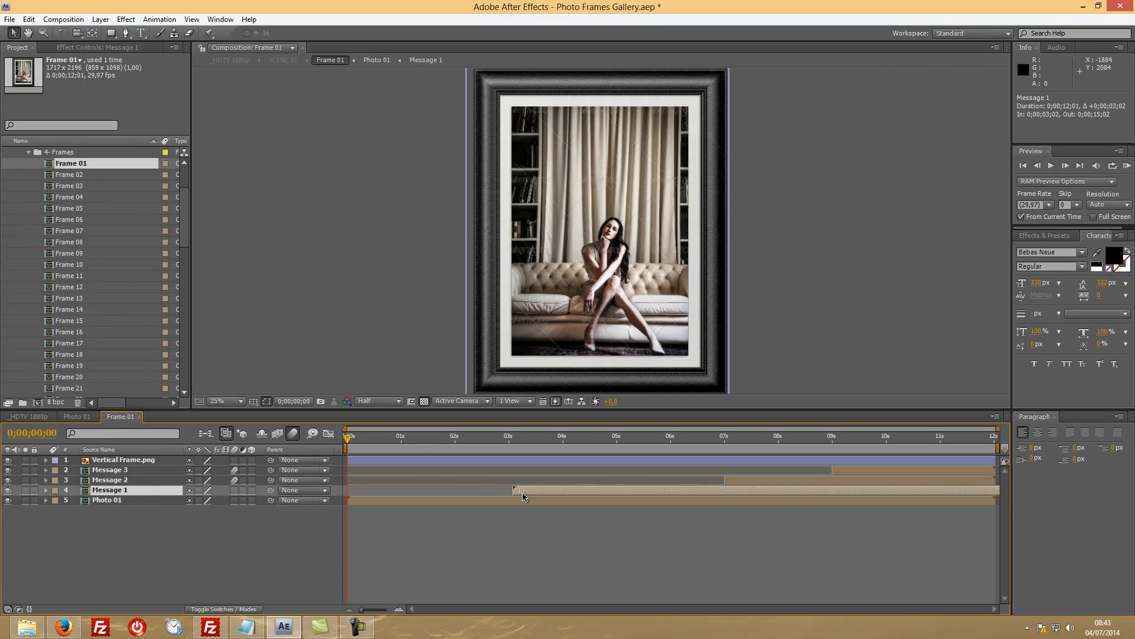
left_click_drag(501, 445, 508, 446)
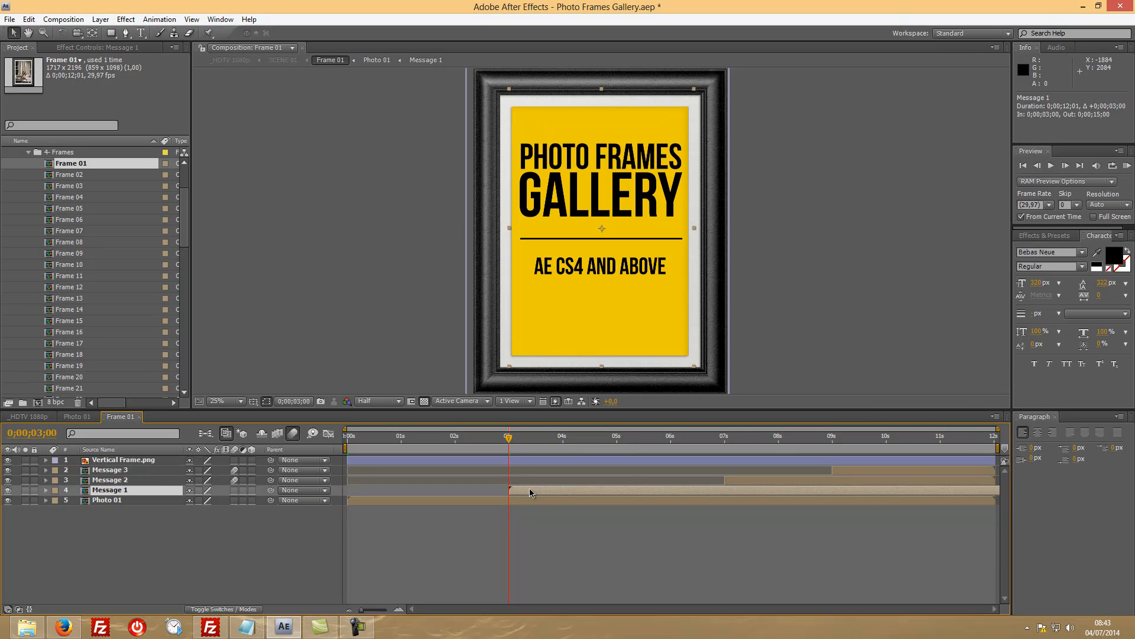
Step: Keyframe Message 1's Position in place at 0;00;03;10 and lowered straight down out of the frame opening at 0;00;03;00
key("p")
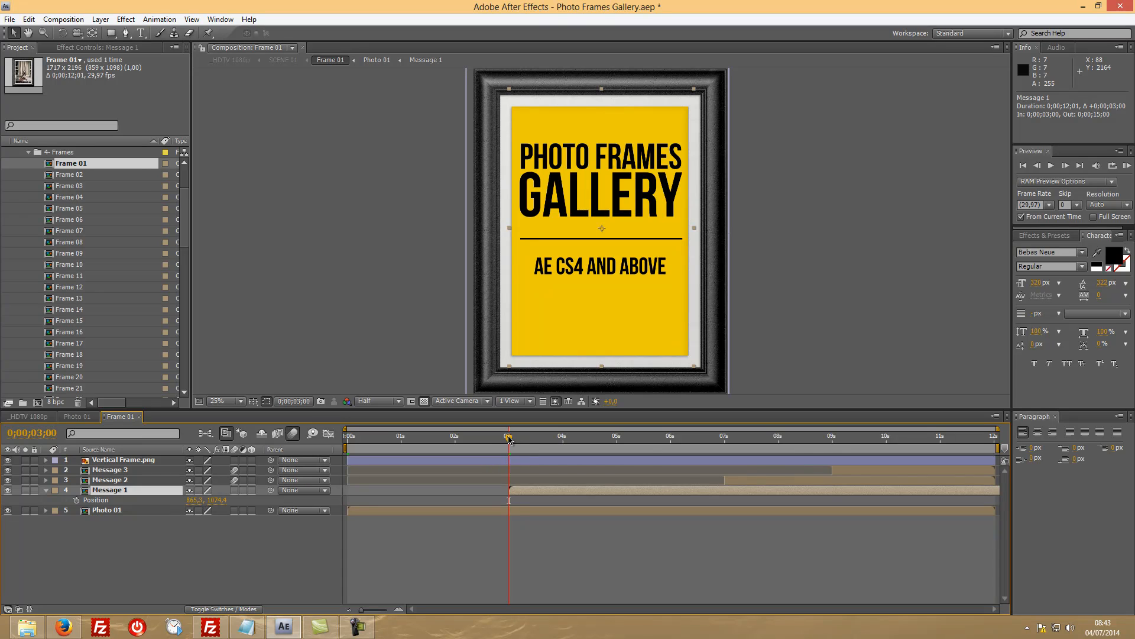
left_click_drag(515, 440, 527, 441)
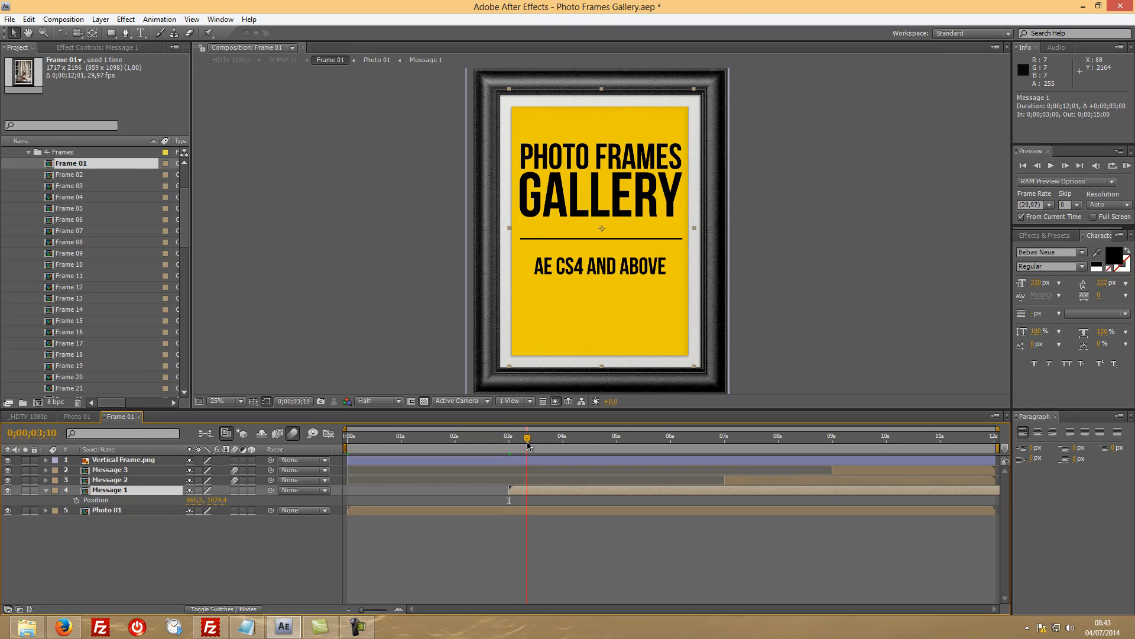
left_click(76, 501)
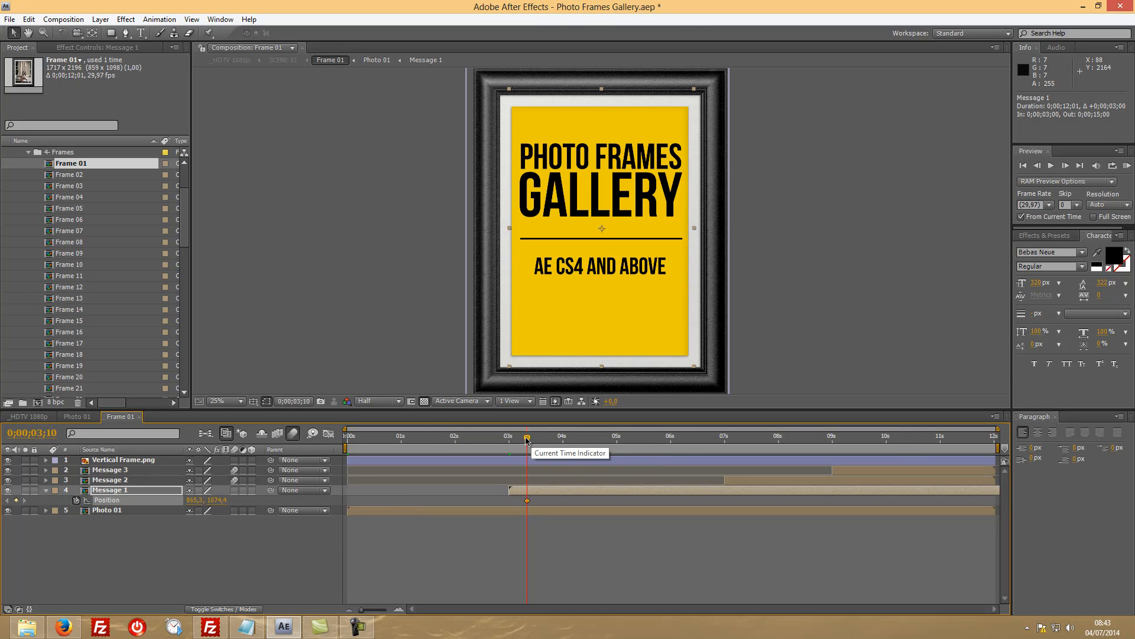
left_click_drag(527, 440, 509, 440)
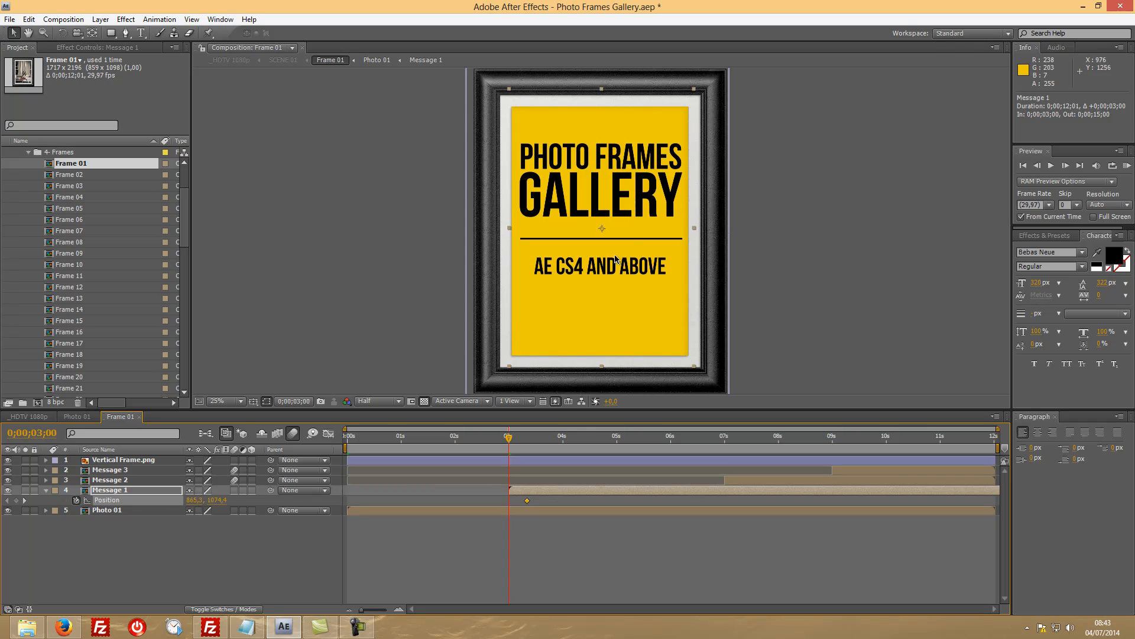
left_click_drag(636, 171, 575, 452)
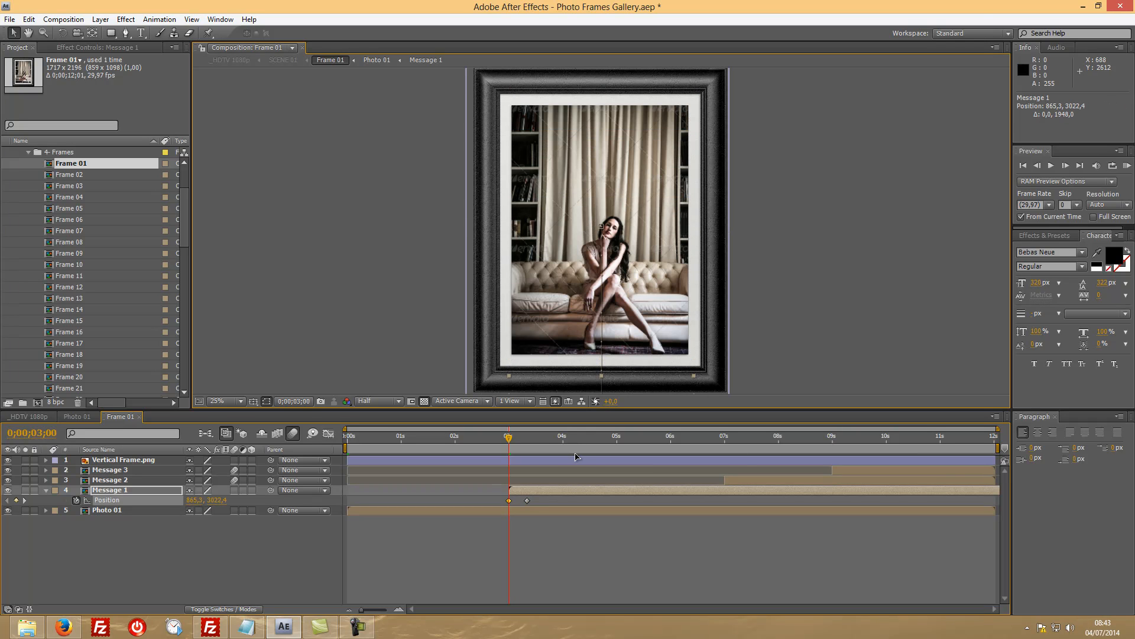
Step: Apply Easy Ease to both Position keyframes of Message 1 and enable motion blur on that layer
left_click_drag(494, 496, 534, 507)
right_click(510, 501)
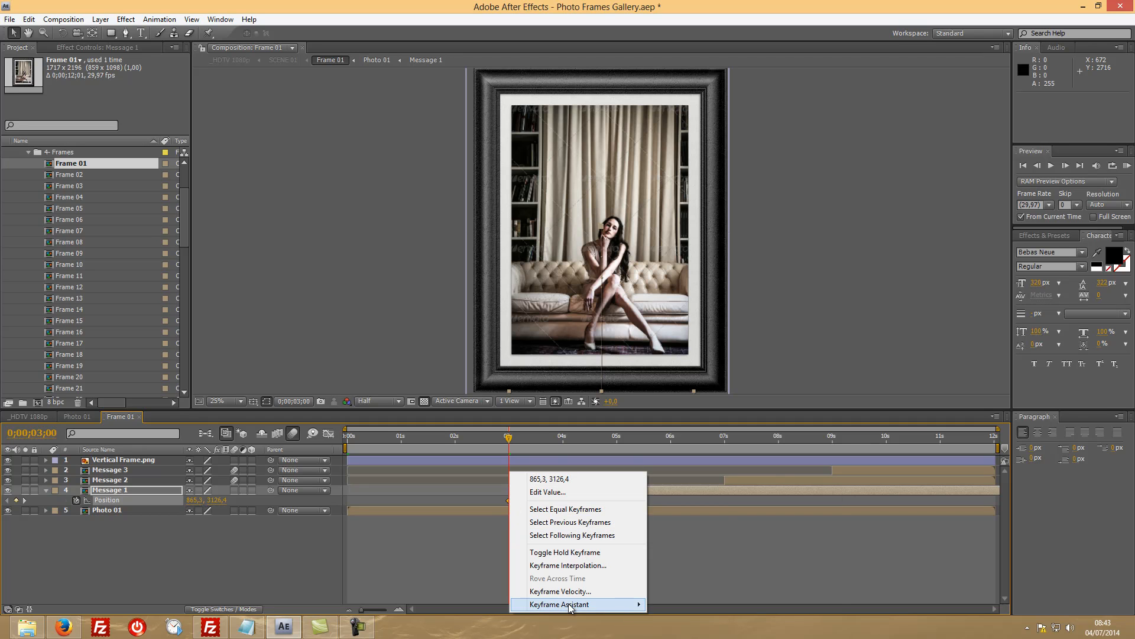
mouse_move(571, 603)
left_click(680, 526)
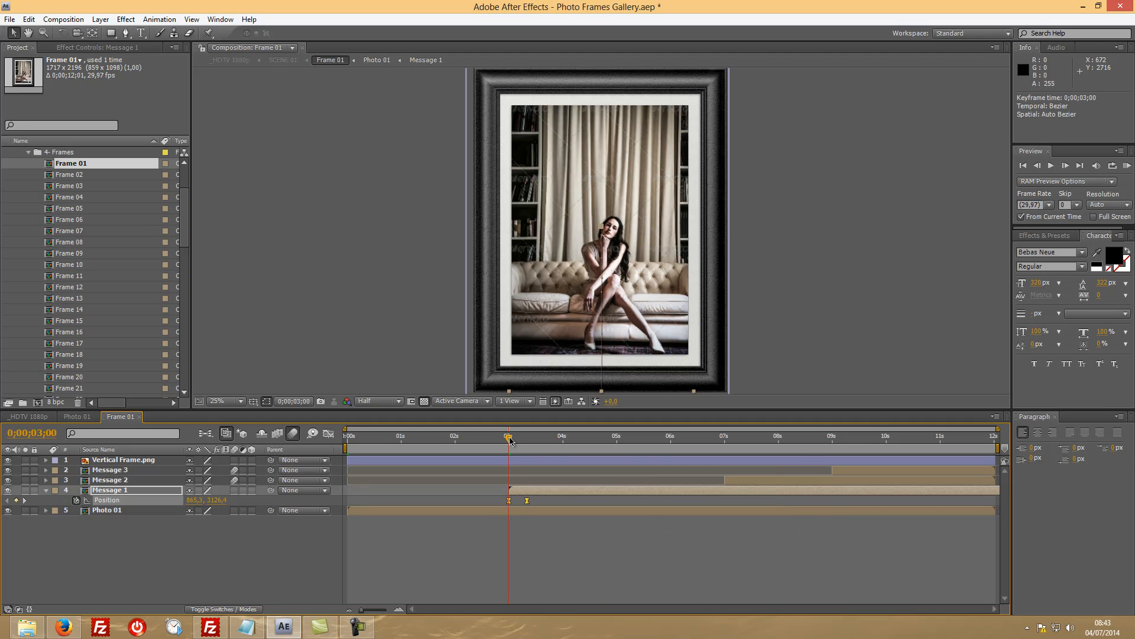
left_click_drag(512, 440, 519, 439)
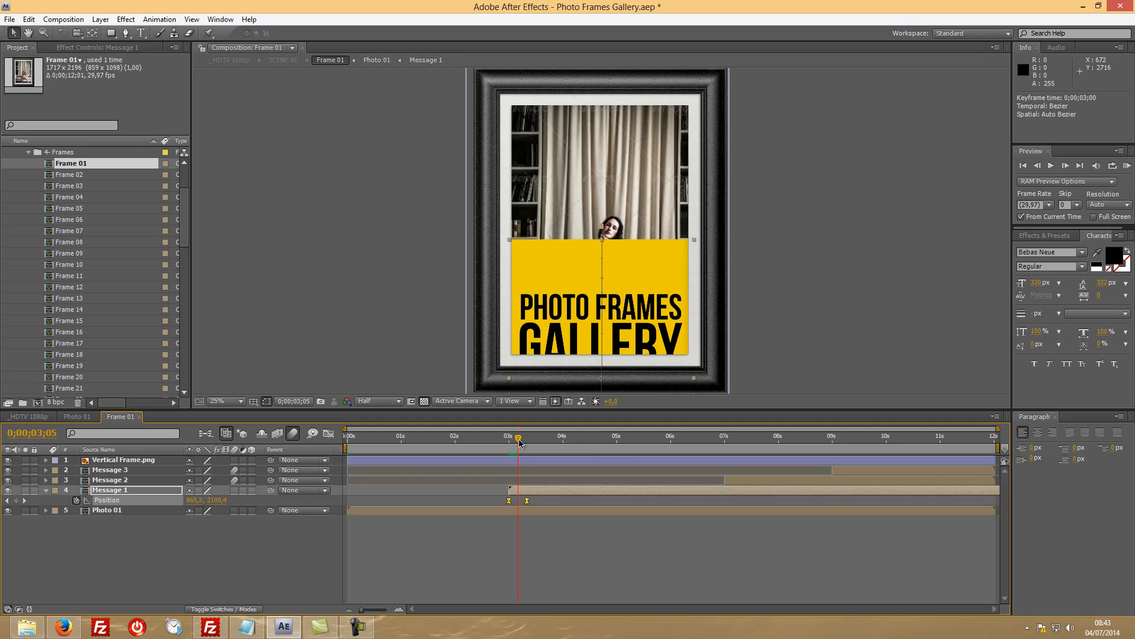
left_click(234, 490)
left_click_drag(522, 446, 499, 440)
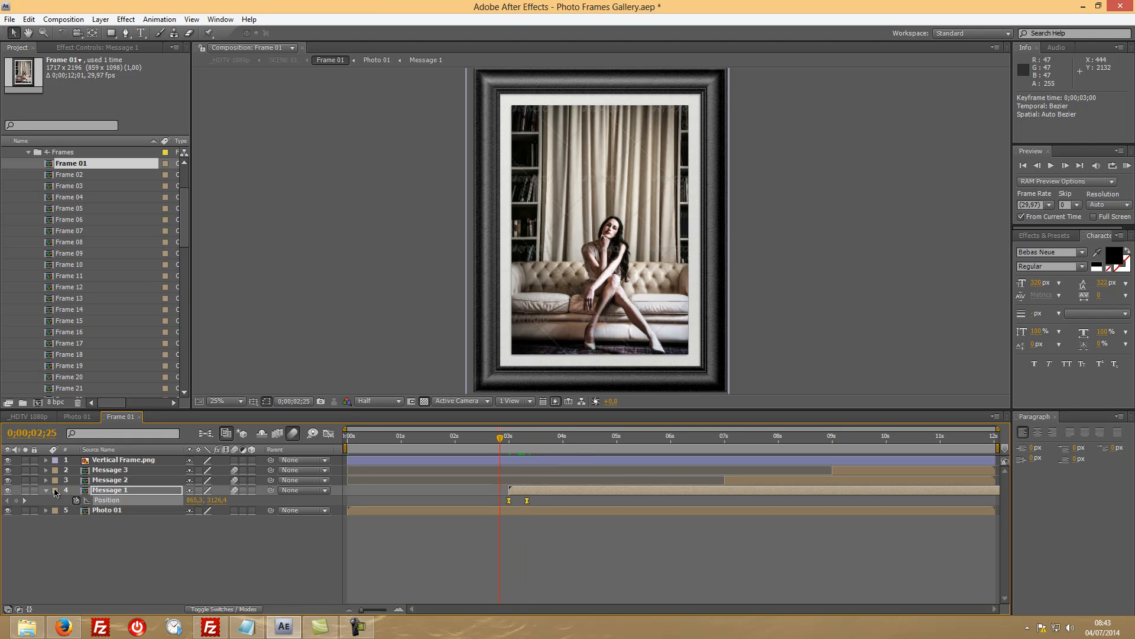
left_click(47, 491)
Step: Close the Frame 01 and Photo 01 compositions and preview _HDTV 1080p around 0;00;02;23
left_click(139, 417)
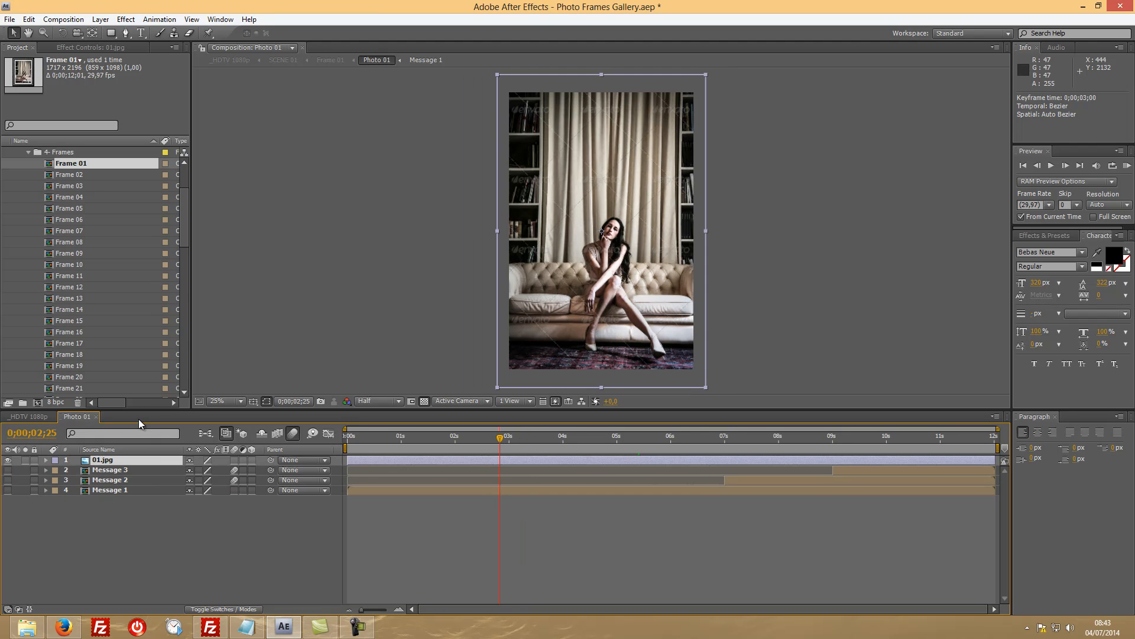
left_click(96, 416)
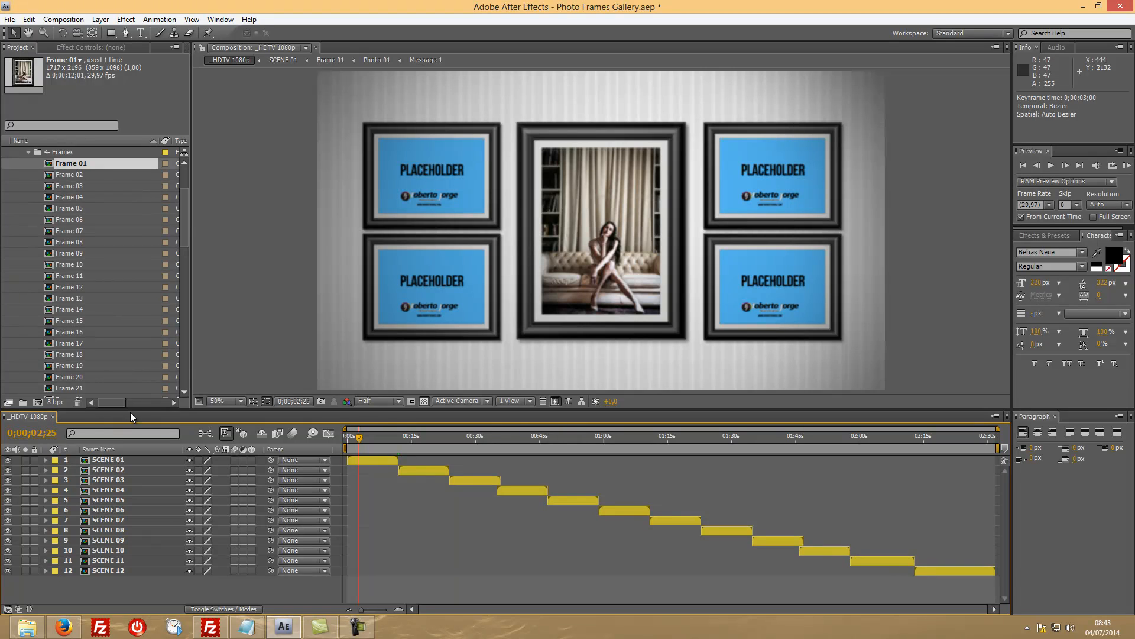
mouse_move(358, 440)
left_mouse_down()
mouse_move(349, 437)
mouse_move(359, 436)
left_mouse_up()
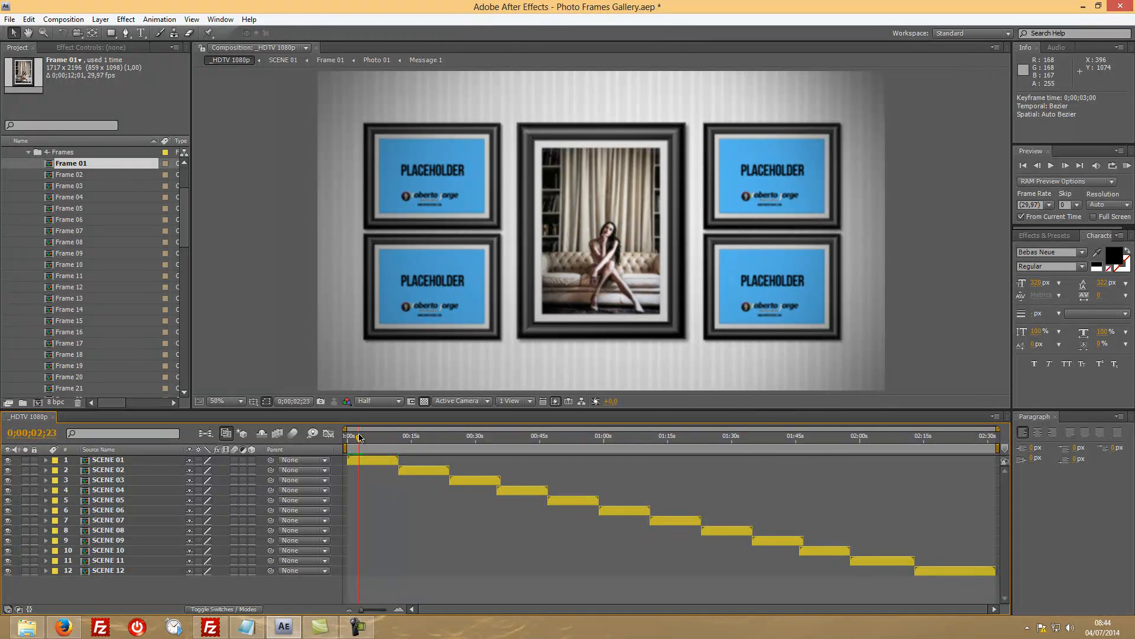
Step: Shift Message 1 in Frame 01 to start at 0;00;03;29, set _HDTV 1080p to 0;00;03;26 and close Frame 01
double_click(82, 166)
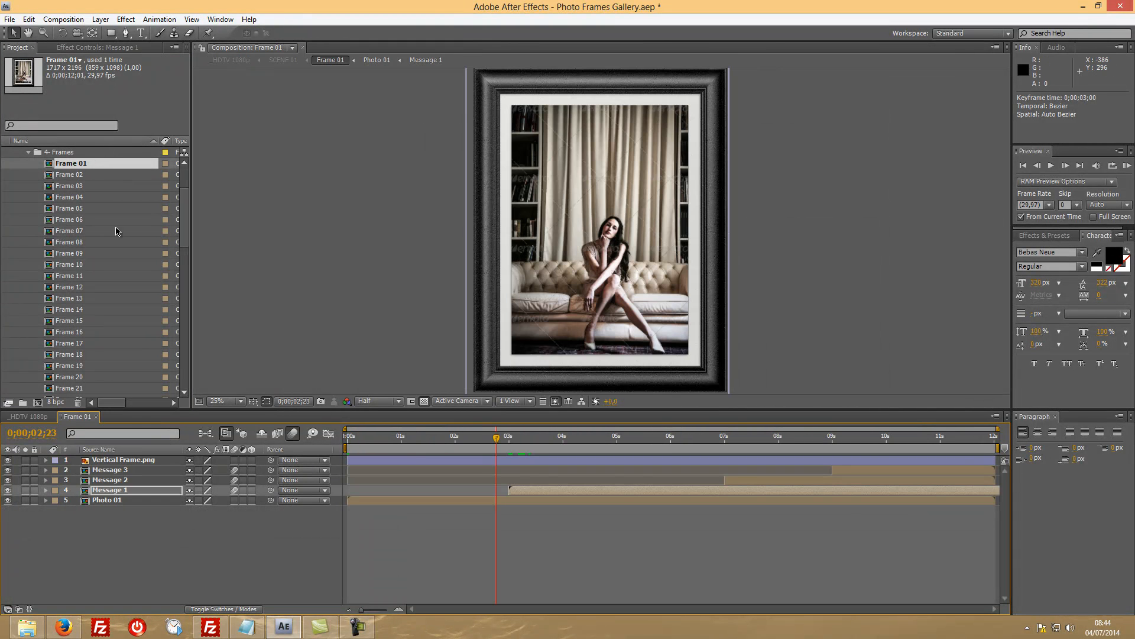
left_click_drag(531, 490, 581, 487)
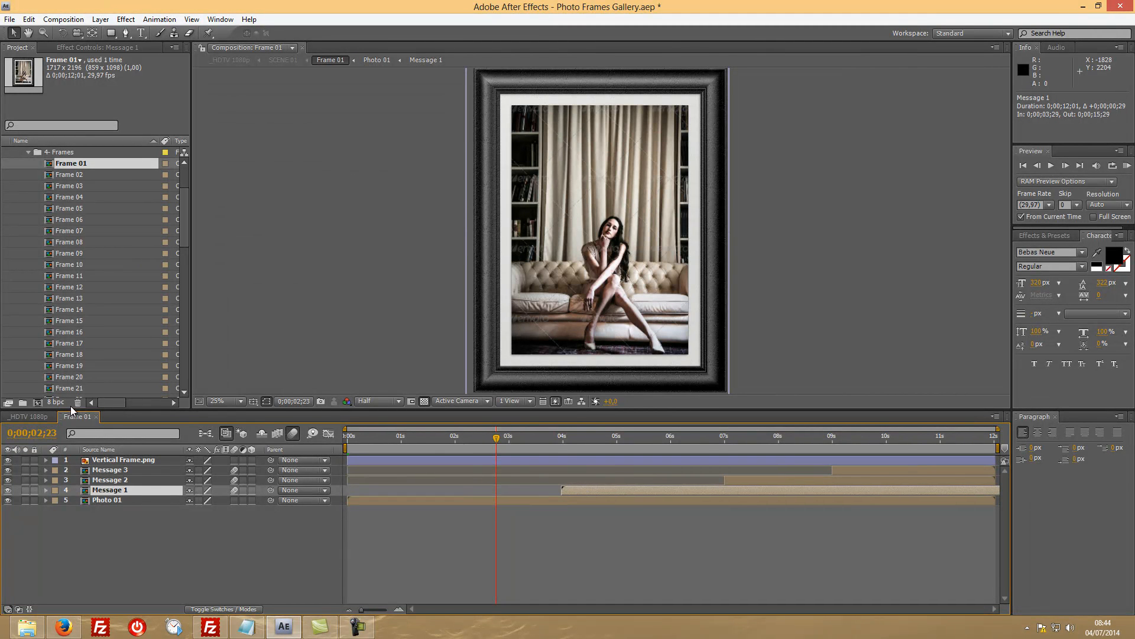
left_click(43, 416)
mouse_move(358, 438)
left_mouse_down()
mouse_move(384, 444)
mouse_move(363, 440)
left_mouse_up()
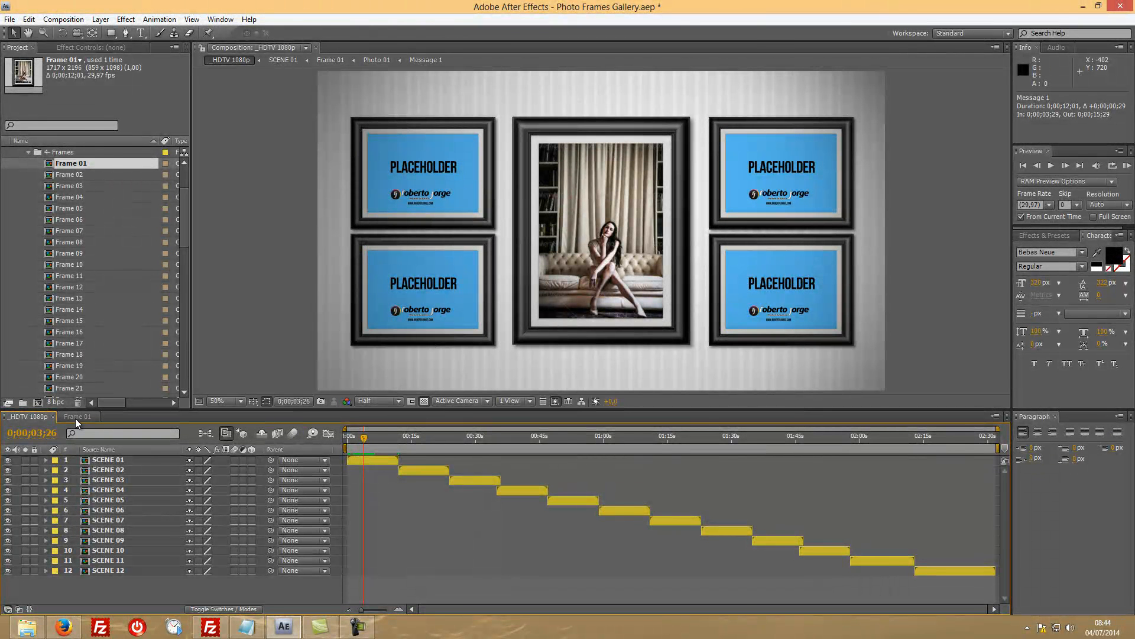
left_click(77, 417)
left_click(96, 416)
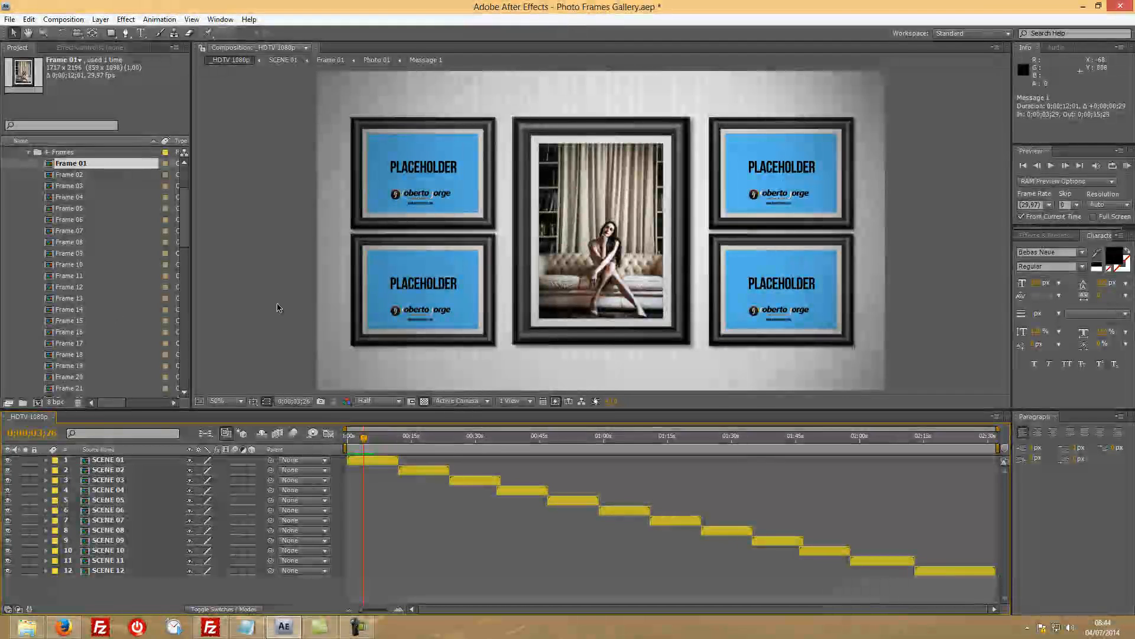
Step: Replace the 02.jpg footage in the 1- Photos folder with file 02 from the Photos folder
scroll(108, 205, "up", 3)
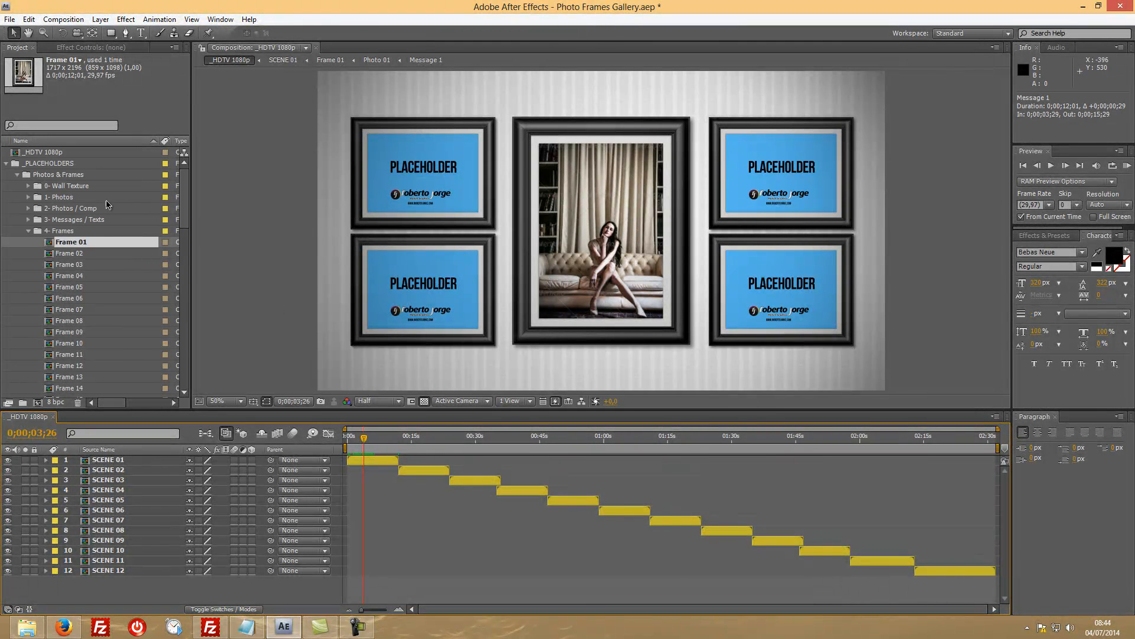
left_click(27, 232)
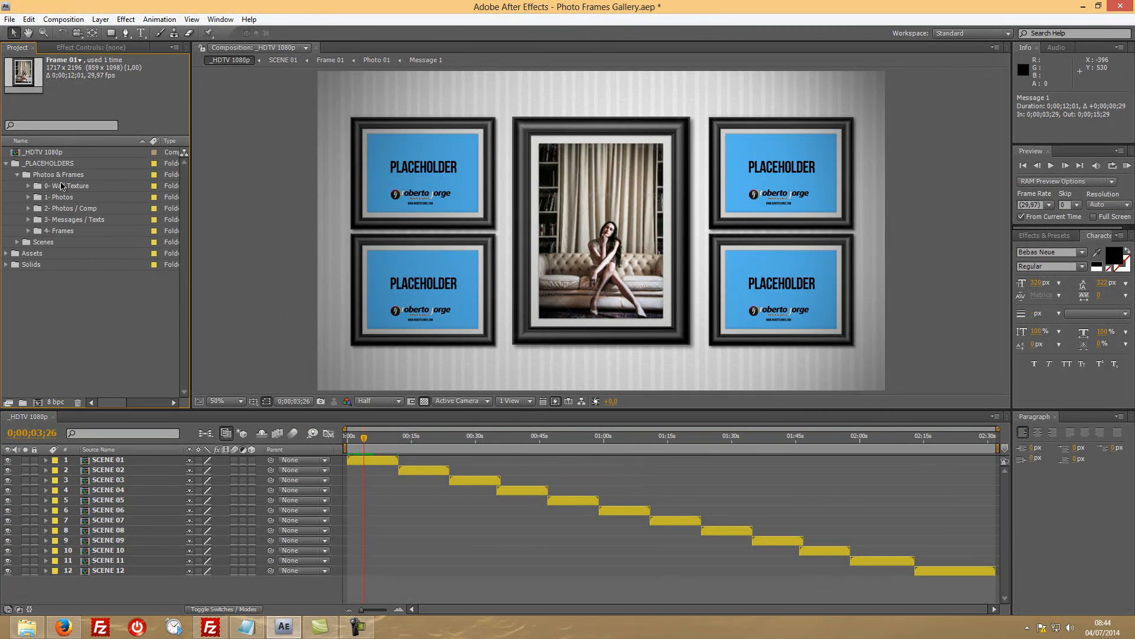
left_click(29, 196)
scroll(85, 200, "down", 1)
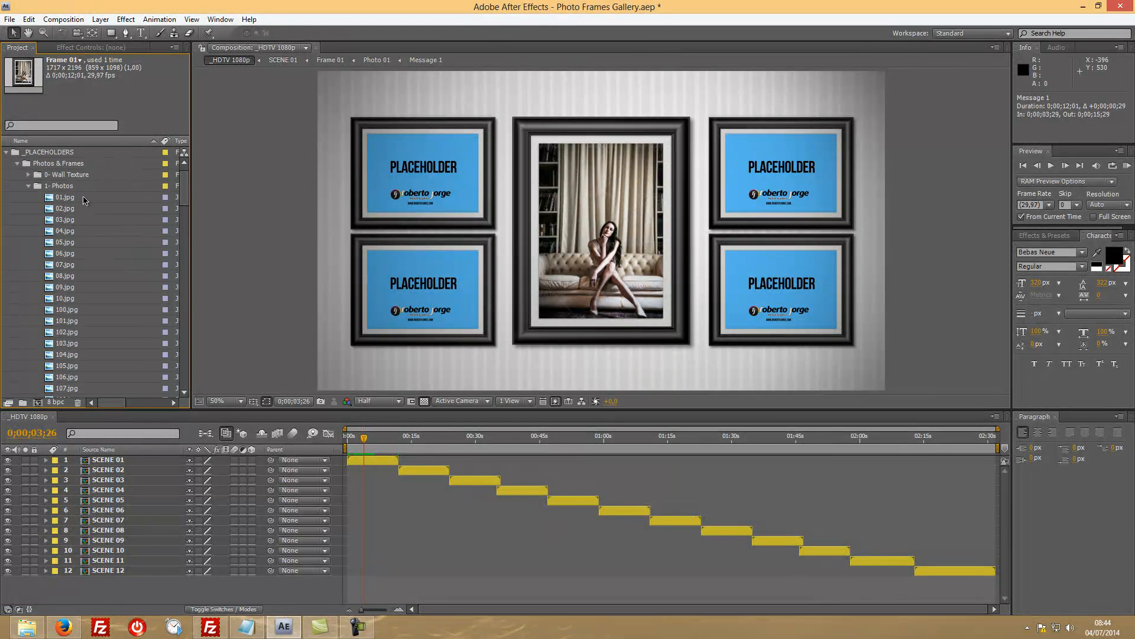
left_click(78, 210)
right_click(75, 209)
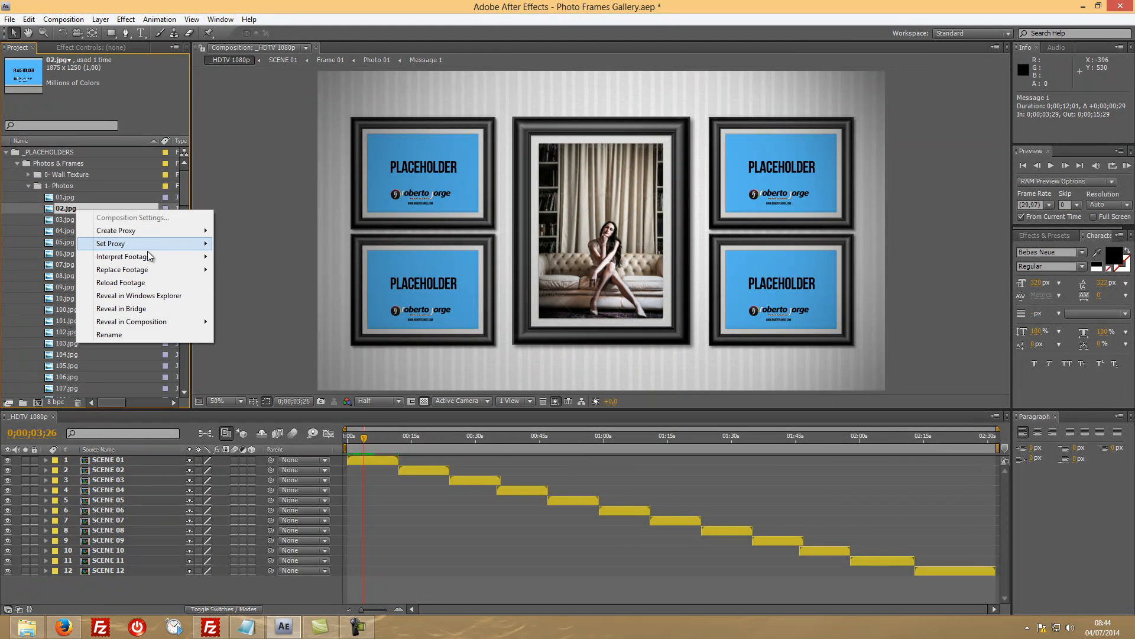
mouse_move(154, 269)
left_click(274, 273)
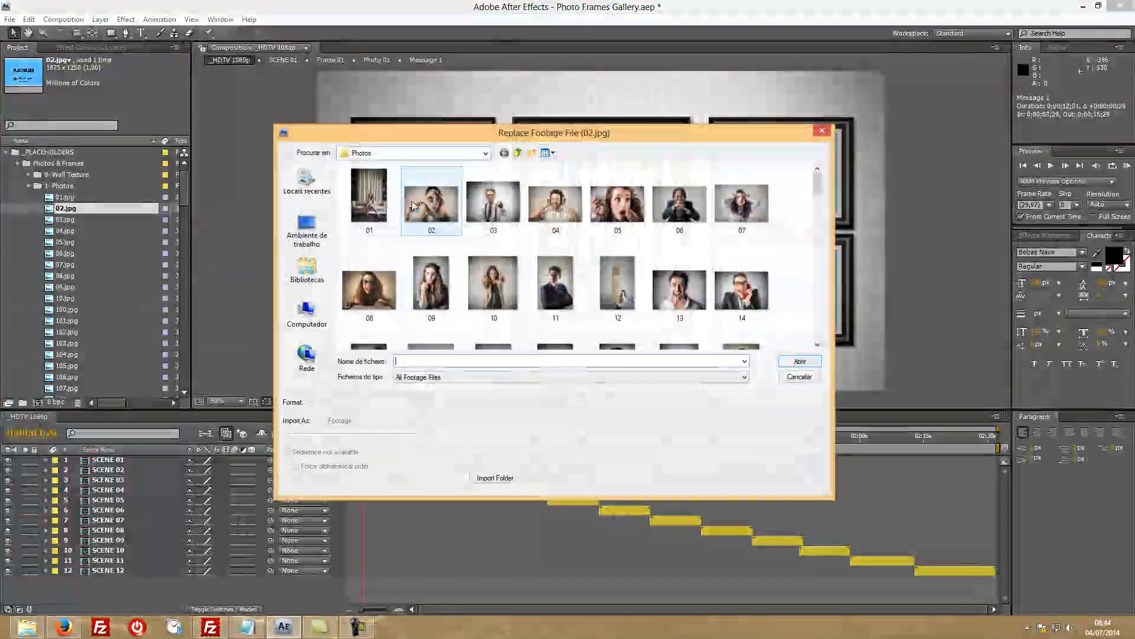
left_click(814, 364)
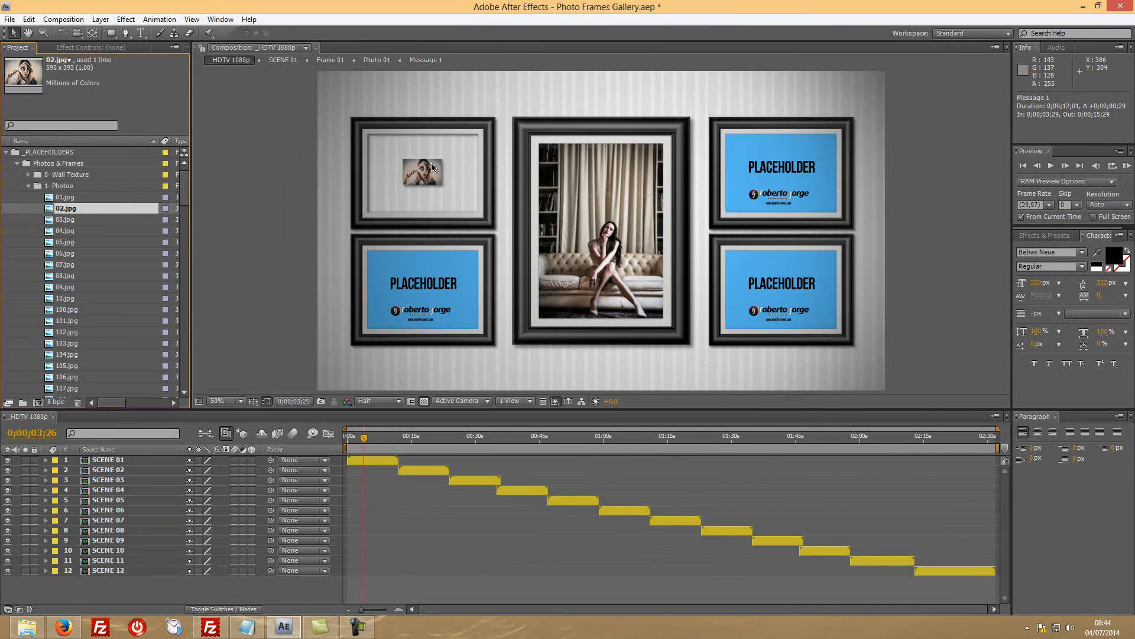
Step: Replace the 03.jpg footage in the 1- Photos folder with file 03 from the Photos folder
left_click(77, 220)
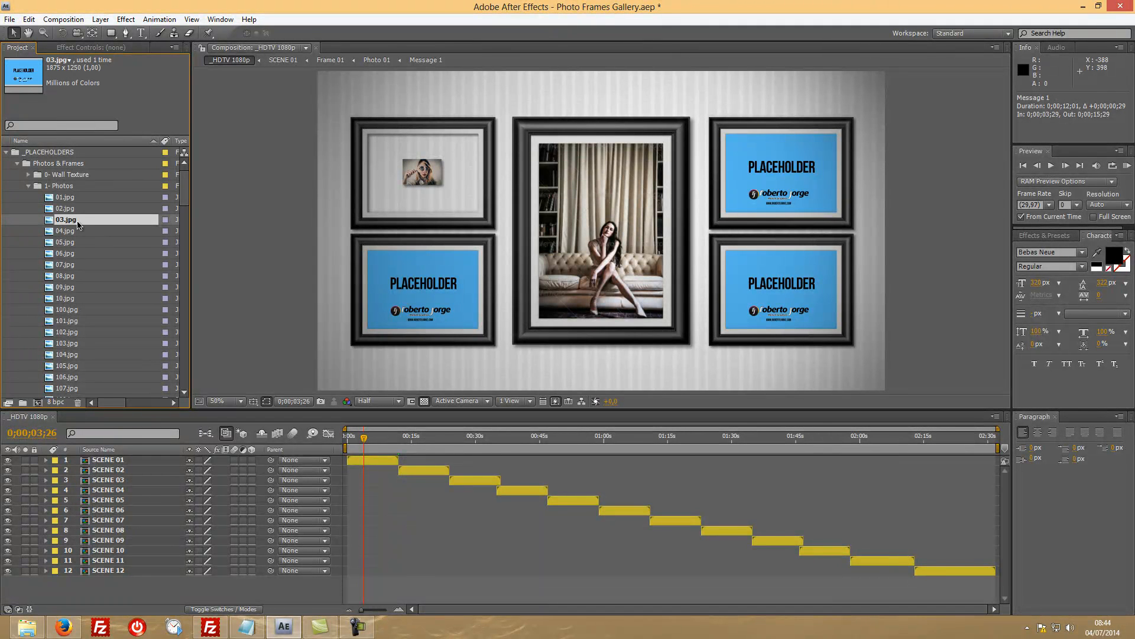
right_click(77, 222)
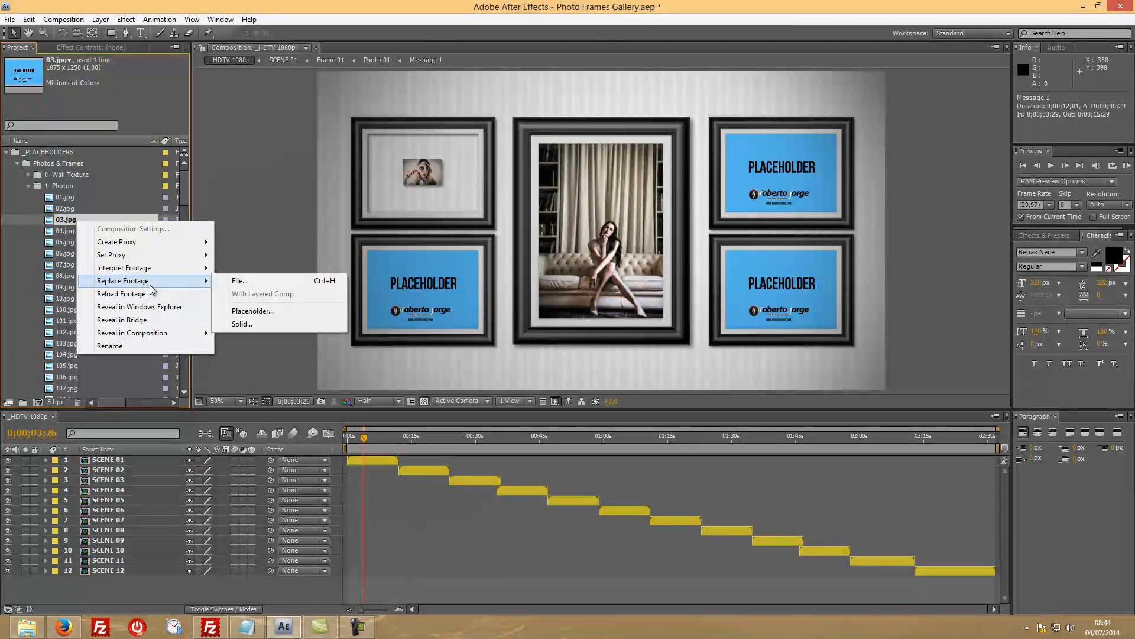
mouse_move(150, 332)
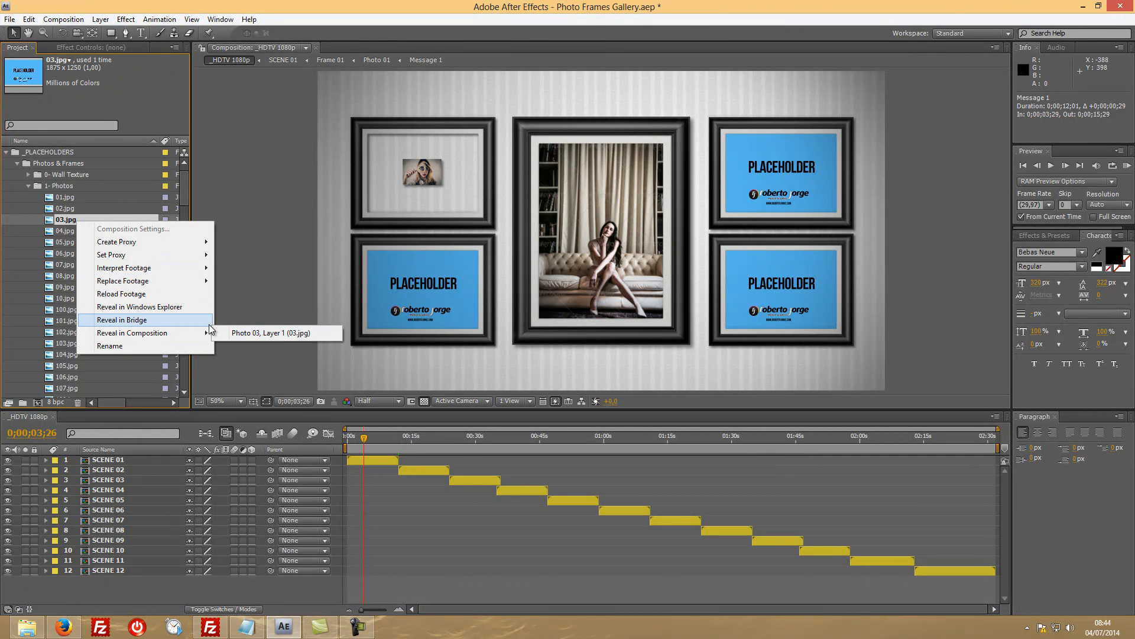
mouse_move(154, 281)
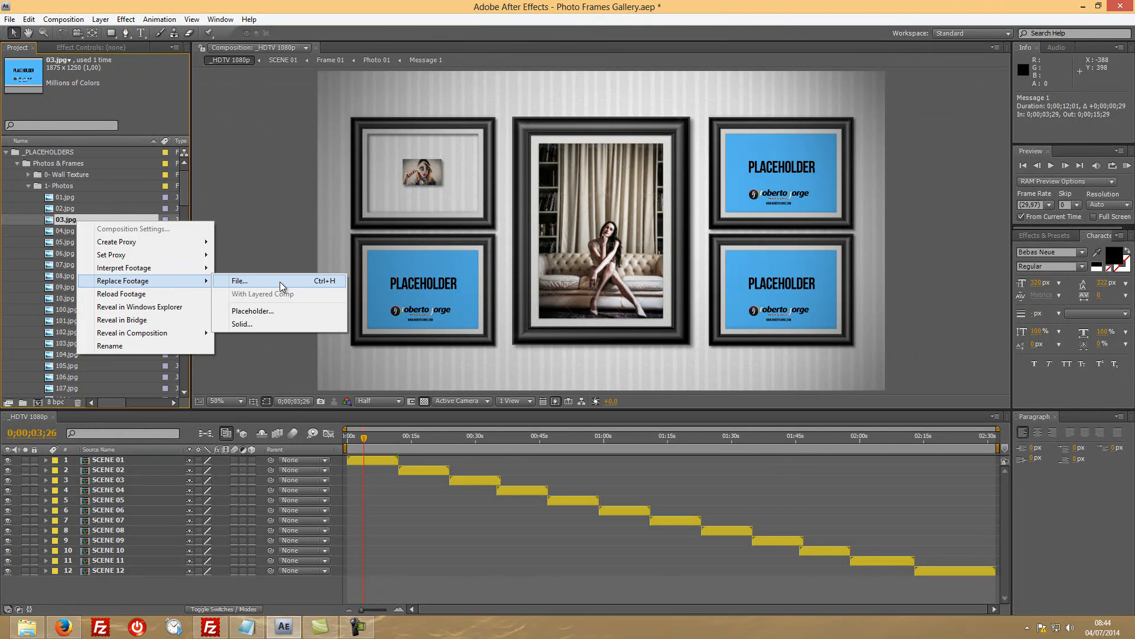
left_click(279, 282)
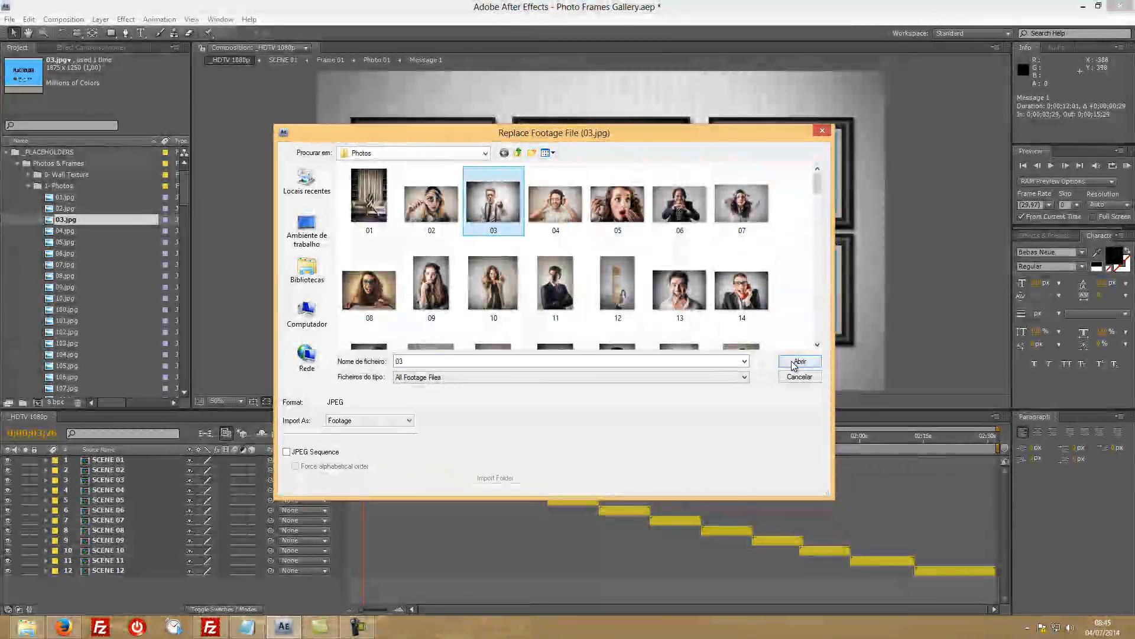
left_click(798, 361)
Step: Replace the 04.jpg footage in the 1- Photos folder with file 04 from the Photos folder
left_click(70, 230)
right_click(70, 230)
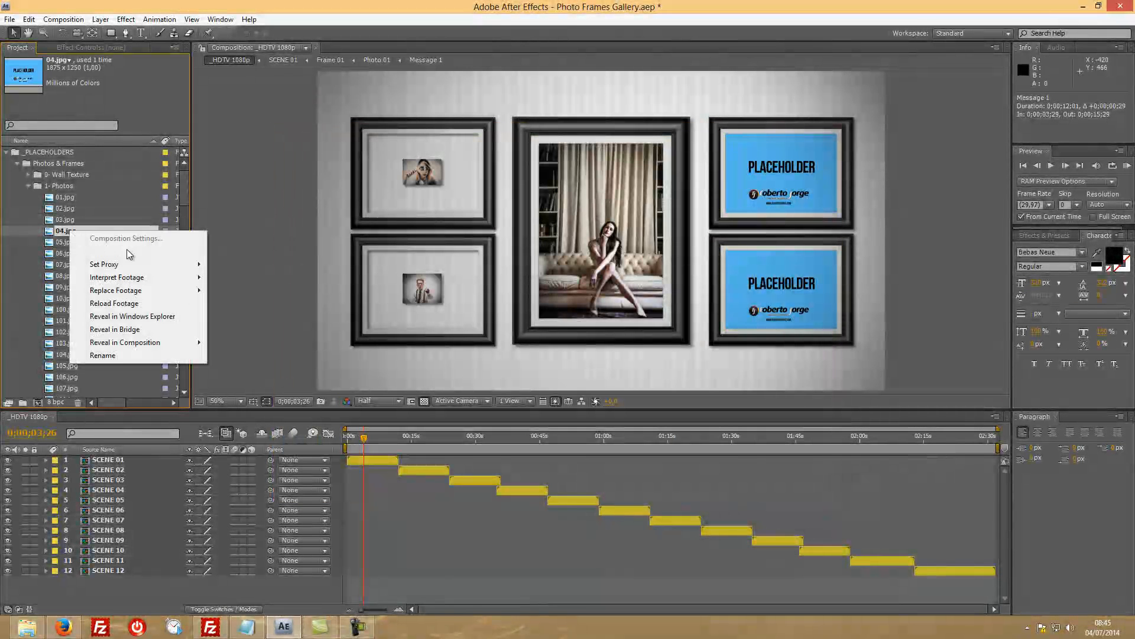
mouse_move(161, 287)
left_click(242, 290)
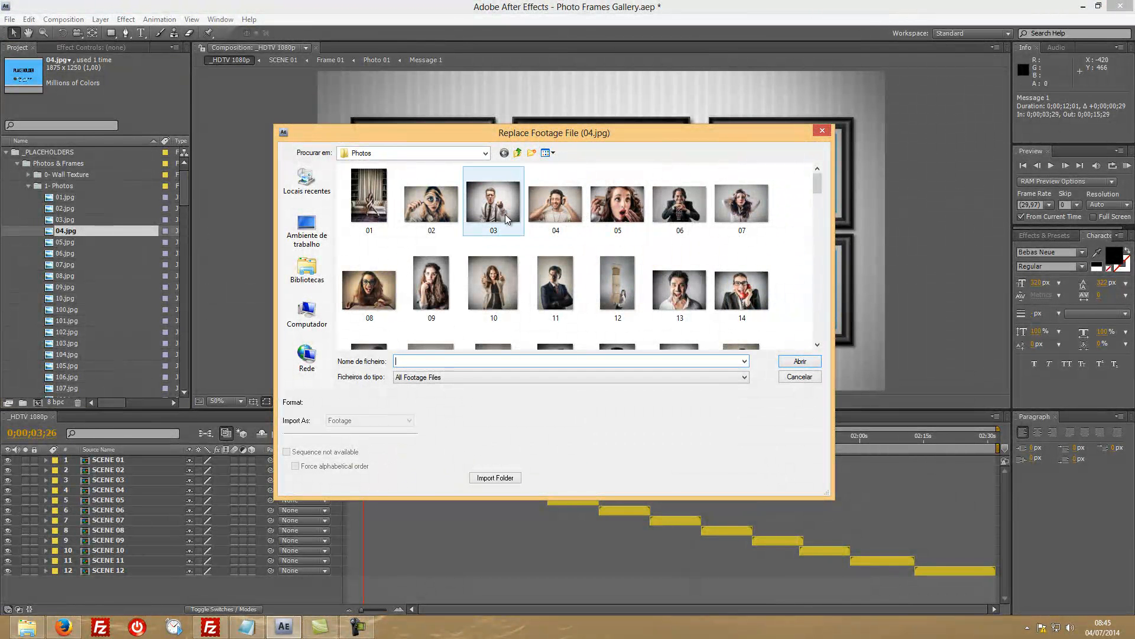
left_click_drag(583, 135, 548, 231)
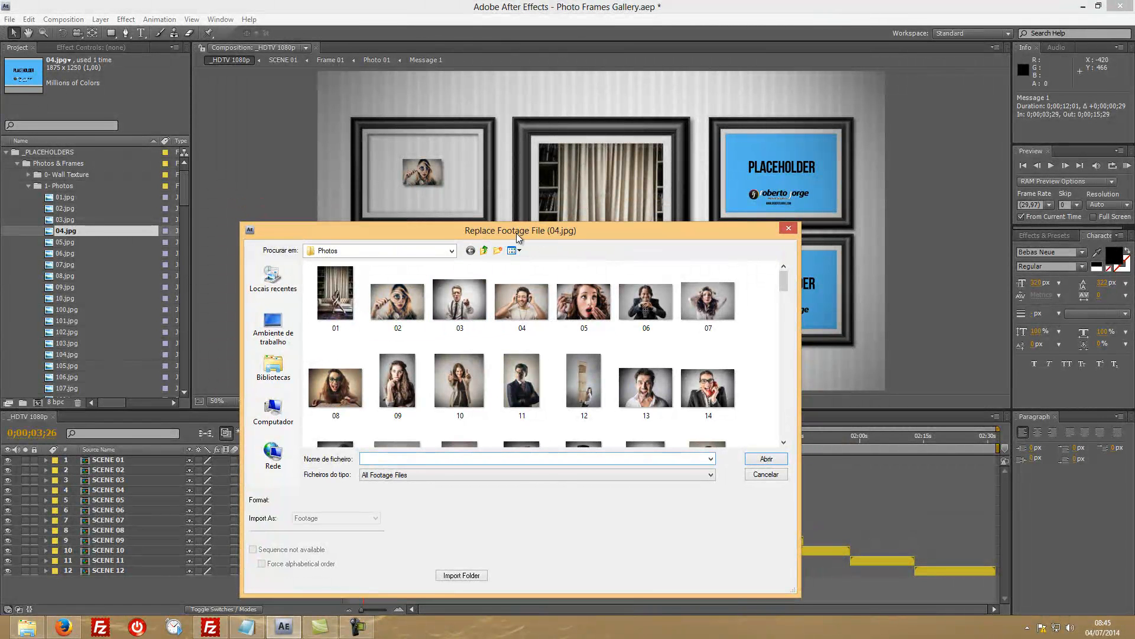
left_click(521, 301)
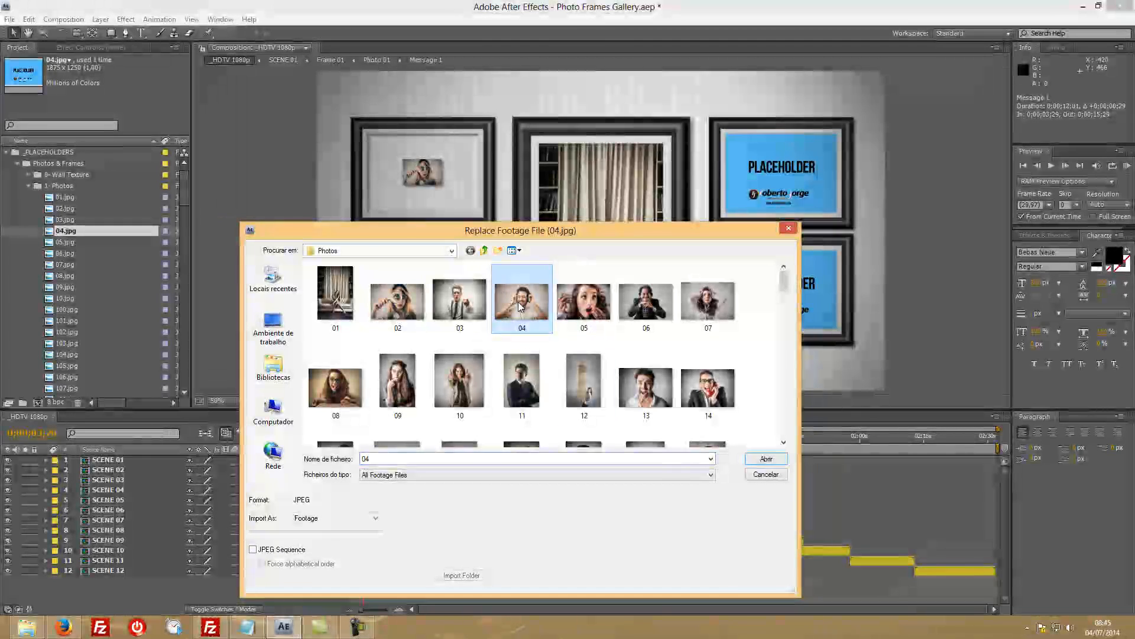
left_click(773, 460)
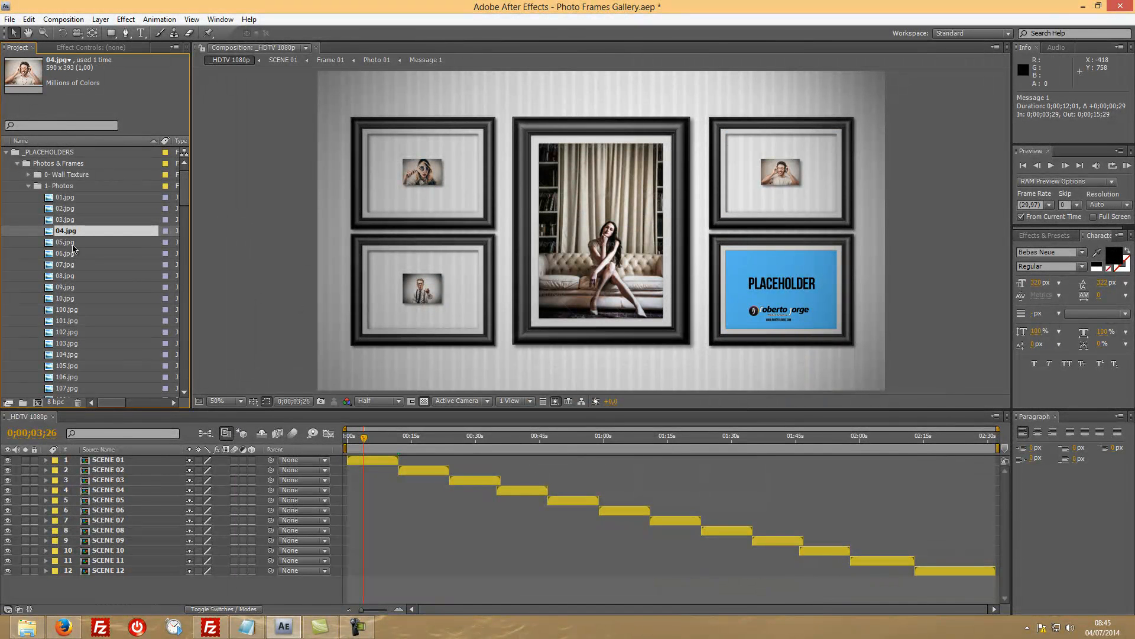
Step: Replace the 05.jpg footage in the 1- Photos folder with file 05 from the Photos folder
right_click(73, 245)
mouse_move(136, 305)
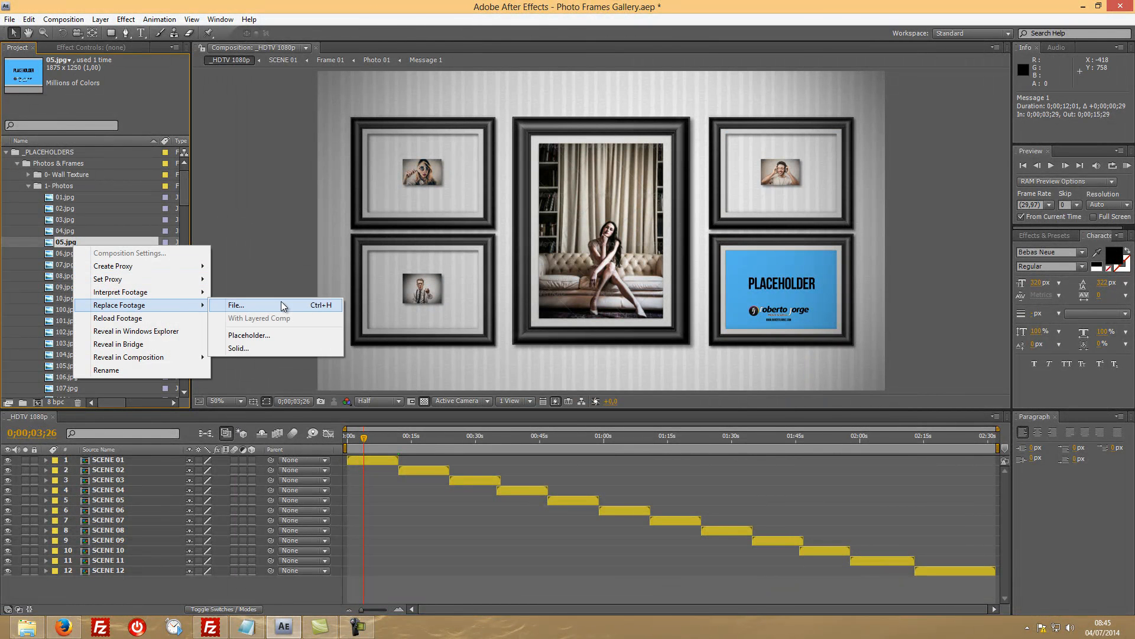
left_click(282, 306)
left_click(583, 299)
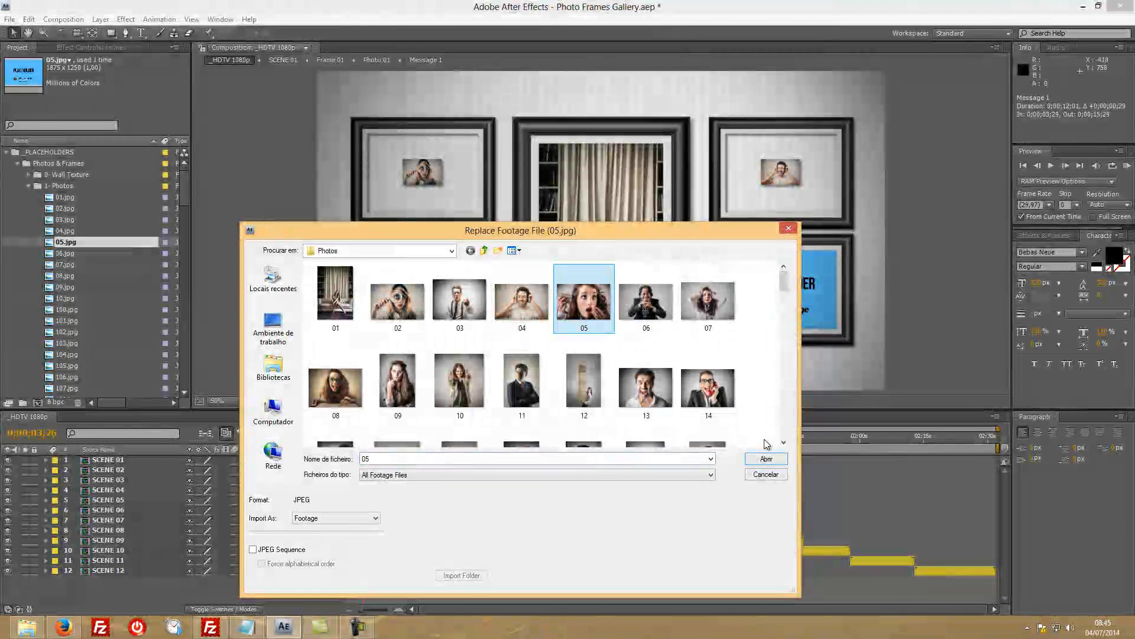
left_click(766, 459)
Step: Move the _HDTV 1080p current time to 0;00;13;17 and replace the 06.jpg footage with file 06 from the Photos folder
left_click_drag(371, 440, 407, 442)
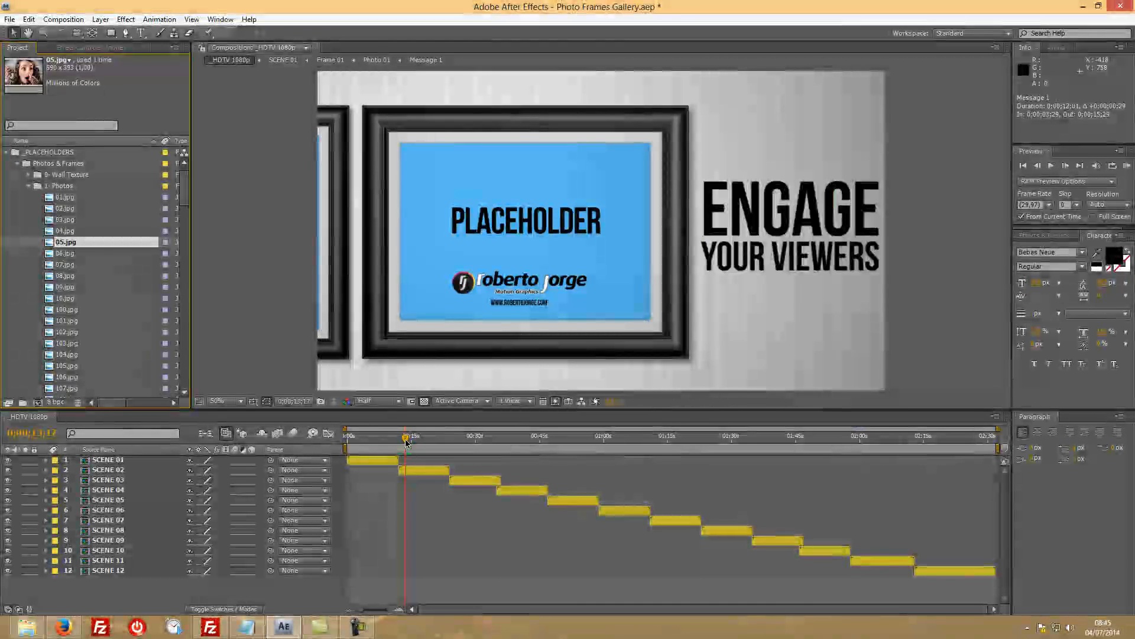
left_click(71, 255)
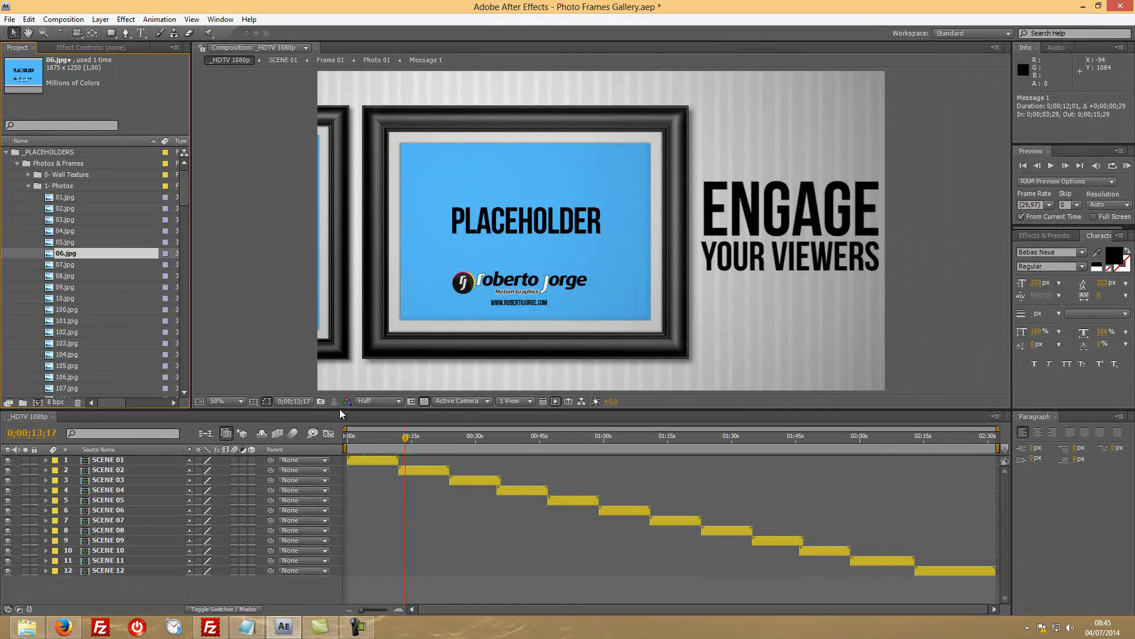
right_click(82, 256)
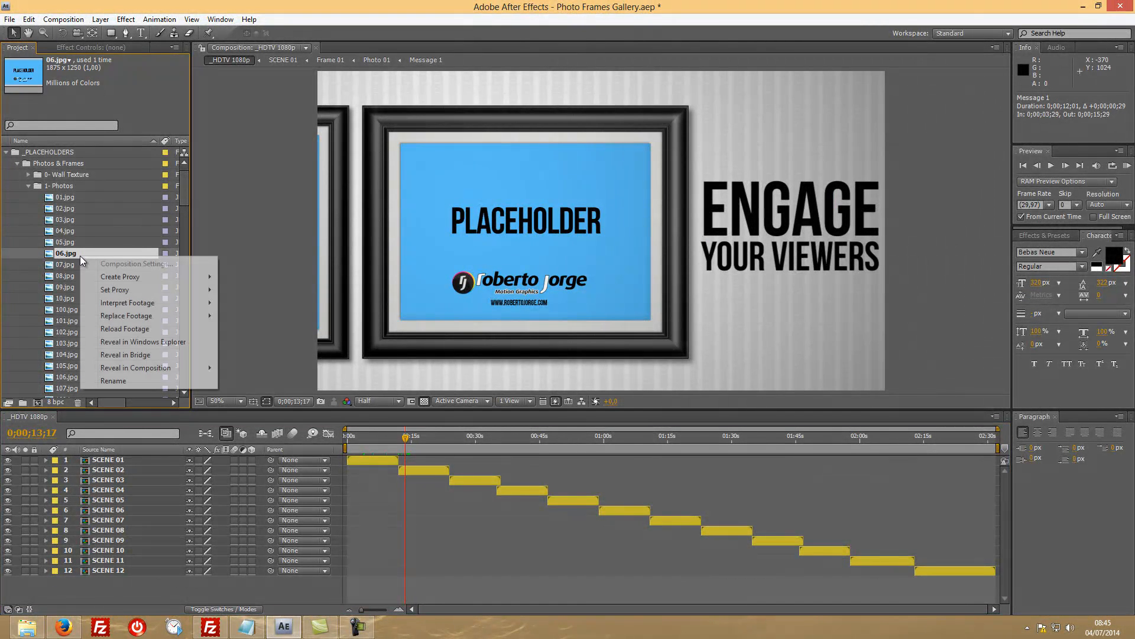
mouse_move(153, 319)
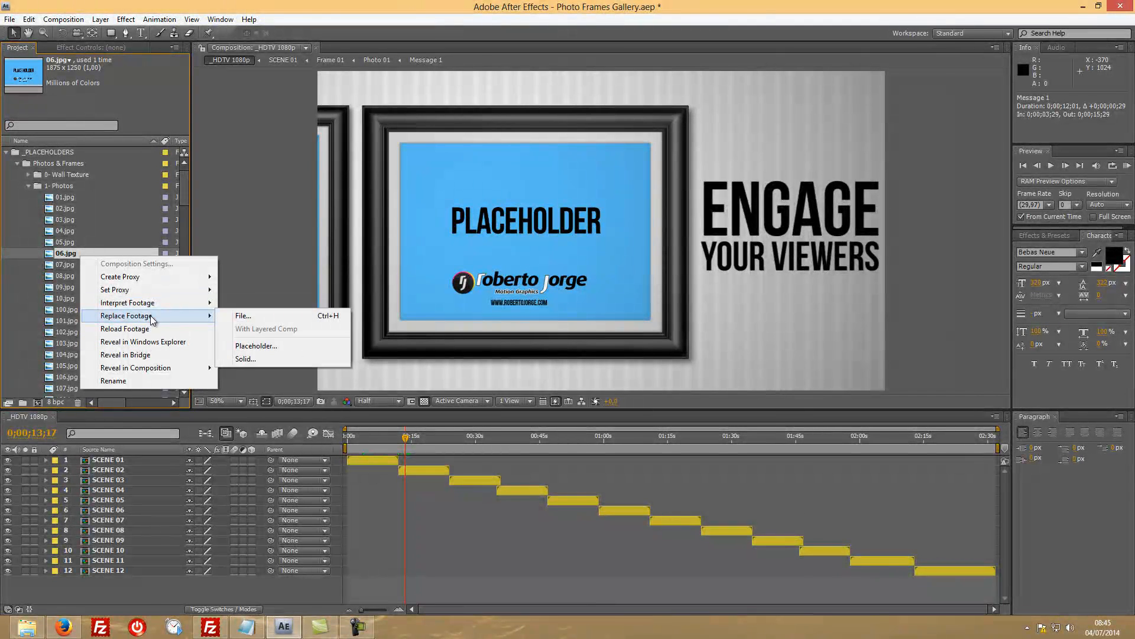
left_click(254, 315)
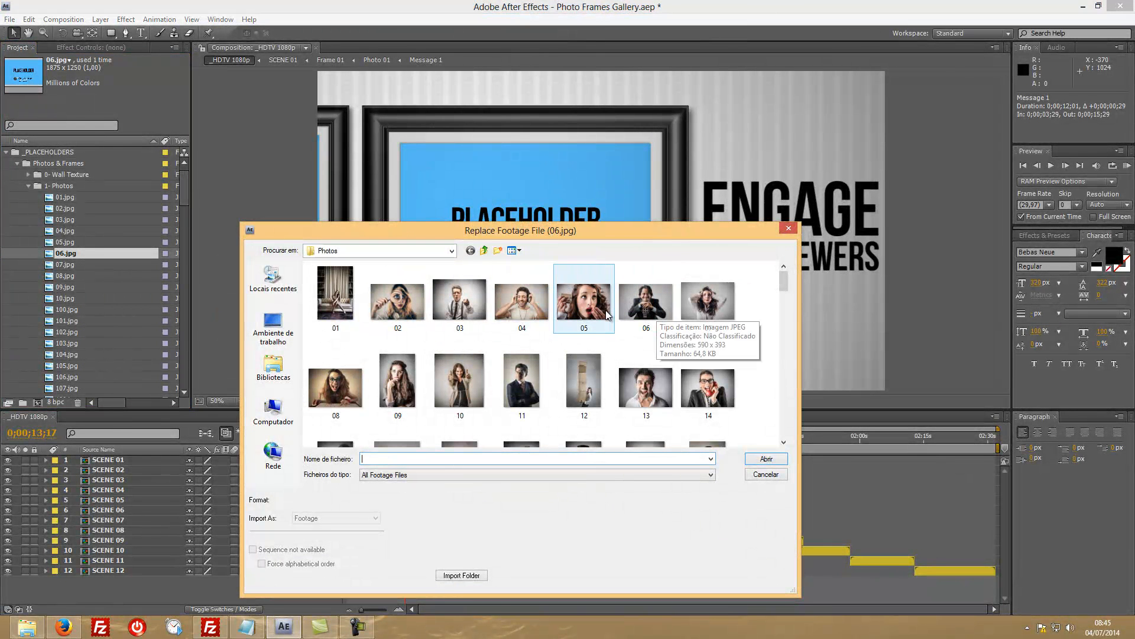
left_click(659, 329)
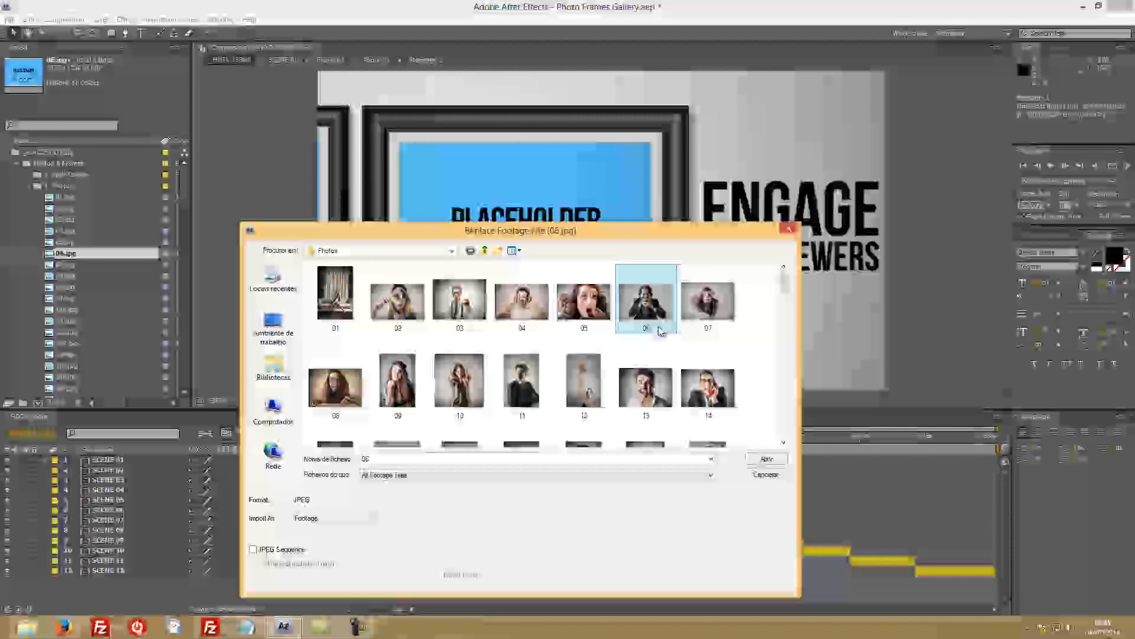
left_click(766, 459)
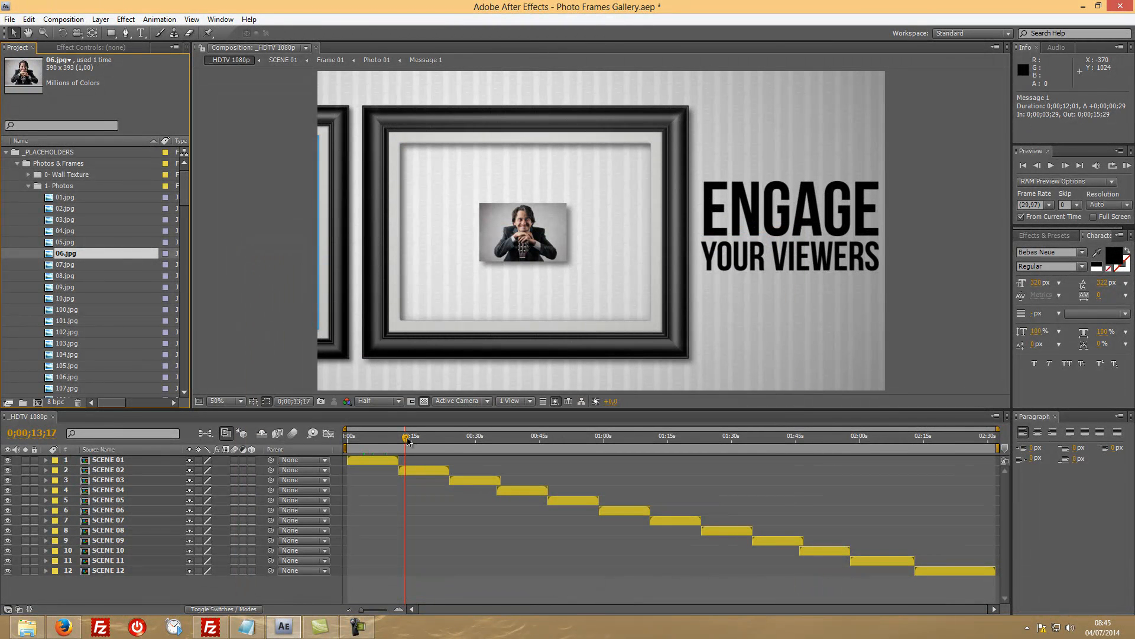
Step: Move the _HDTV 1080p current time to 0;00;17;05 and replace the 07.jpg footage with file 07 from the Photos folder
left_click_drag(408, 438, 420, 439)
left_click(94, 265)
right_click(93, 265)
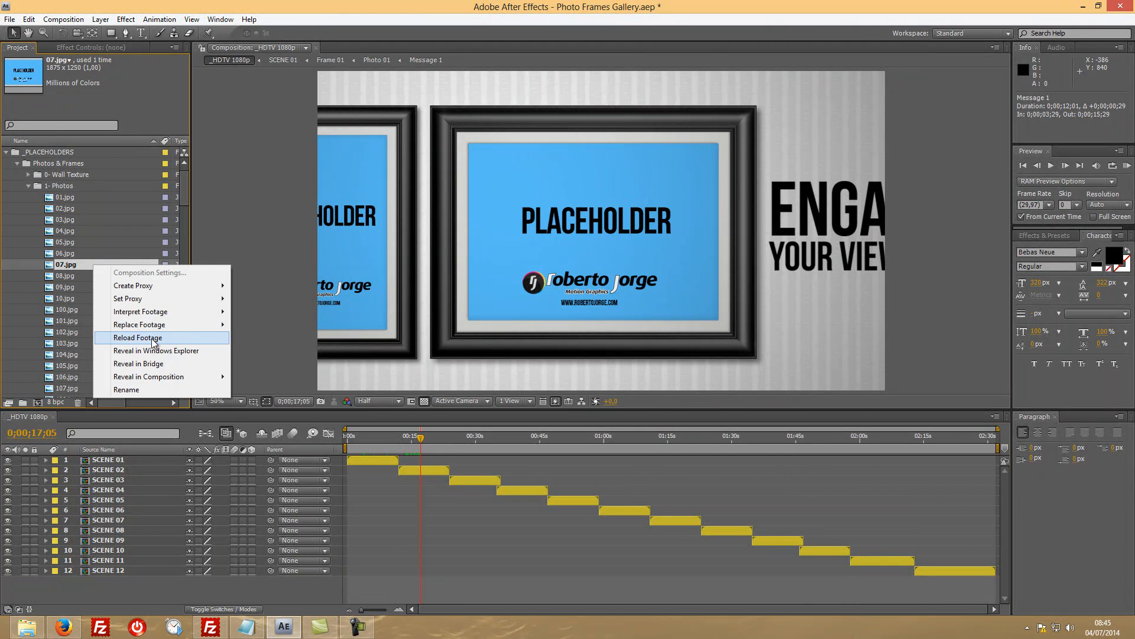
mouse_move(160, 325)
left_click(256, 327)
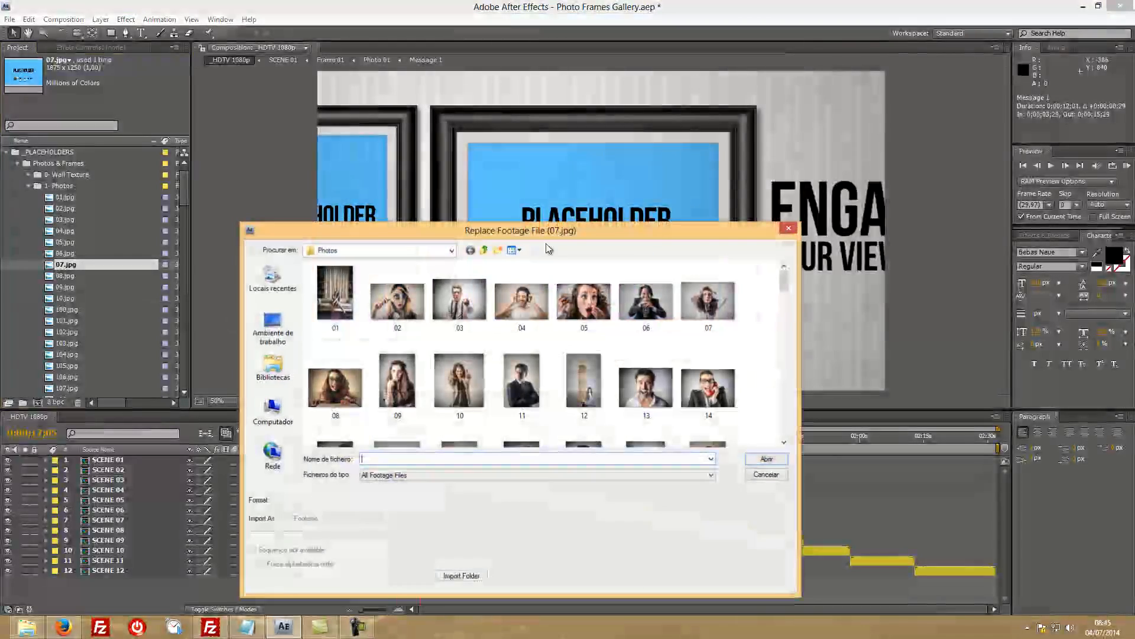
left_click(708, 299)
left_click(766, 459)
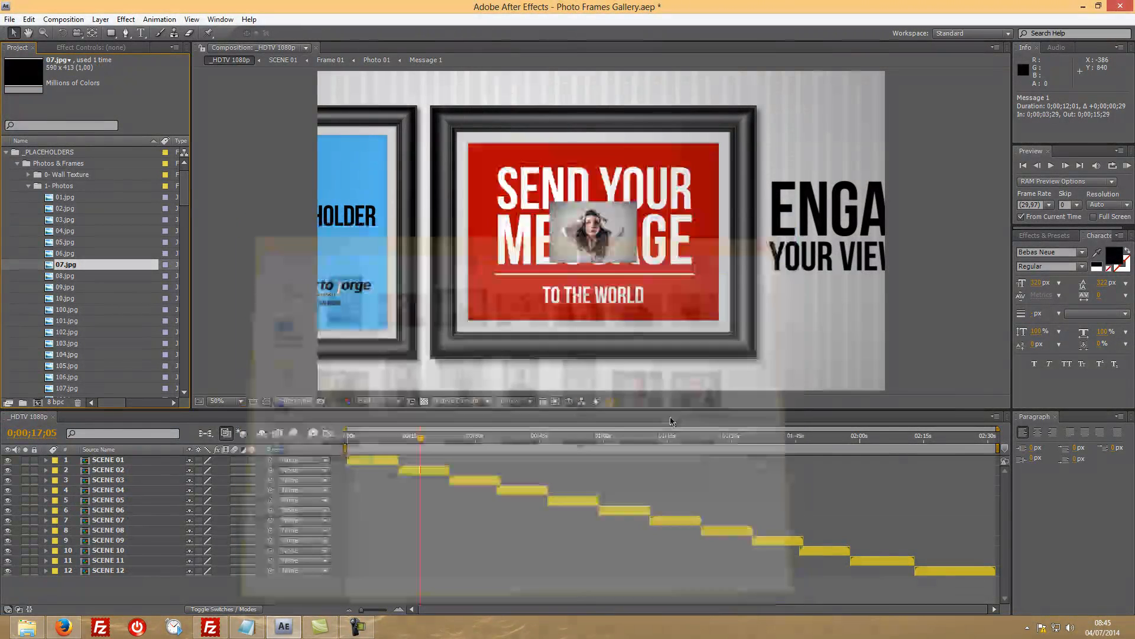
Step: Replace the 08.jpg footage in the 1- Photos folder with file 08 from the Photos folder
right_click(65, 277)
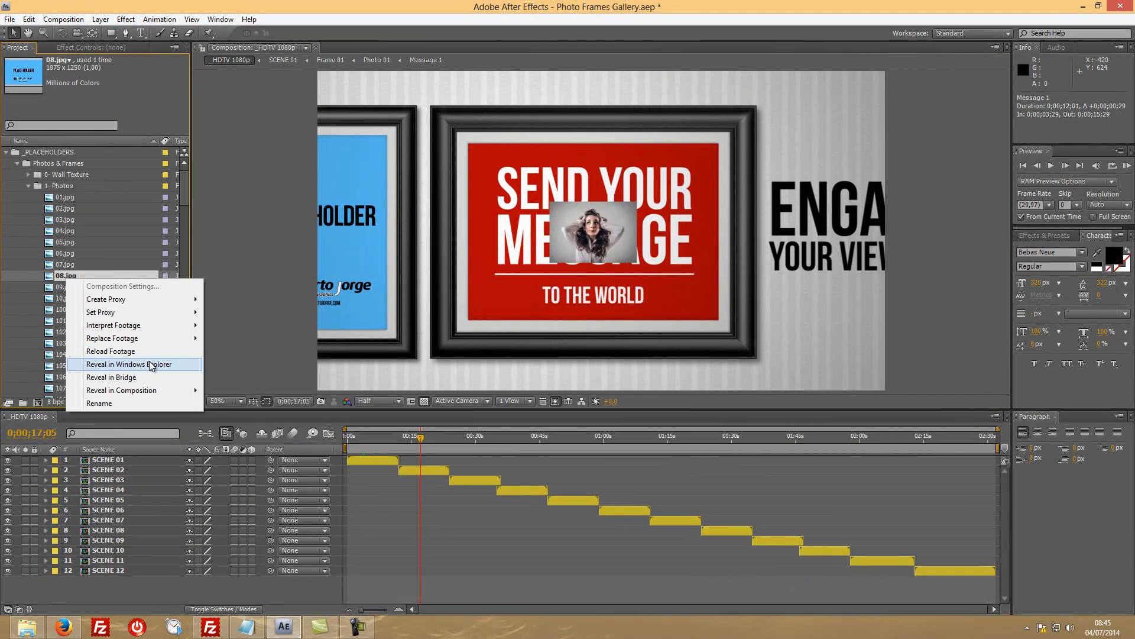
left_click(239, 338)
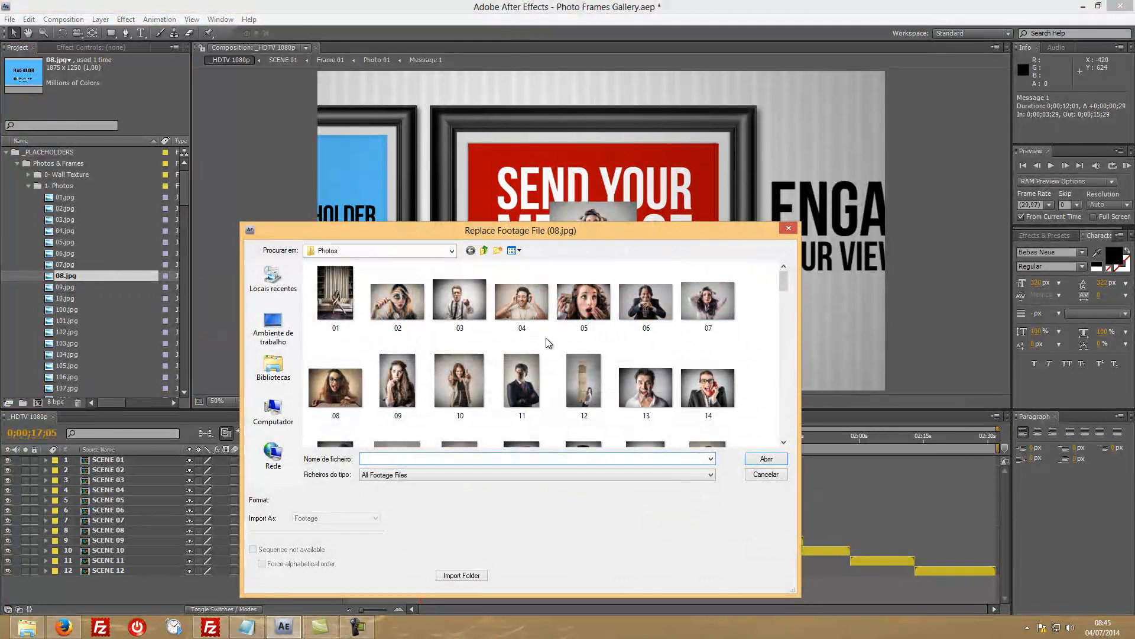
left_click(335, 385)
left_click(748, 462)
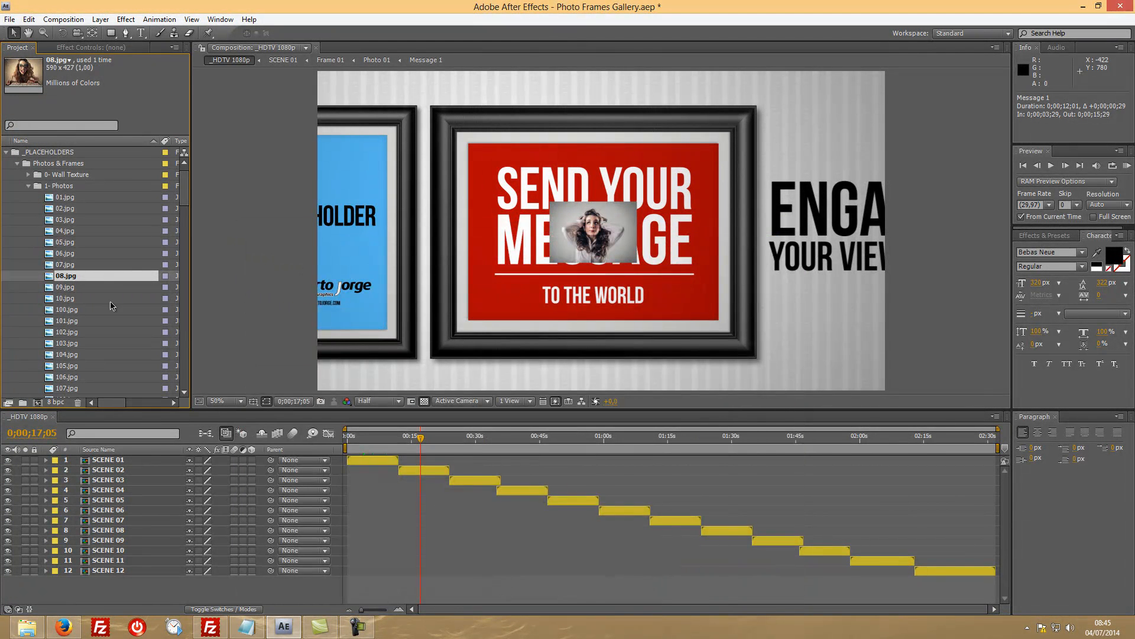
Step: Replace the 09.jpg footage with file 09 from the Photos folder and return _HDTV 1080p to 0;00;05;20
right_click(82, 288)
mouse_move(158, 350)
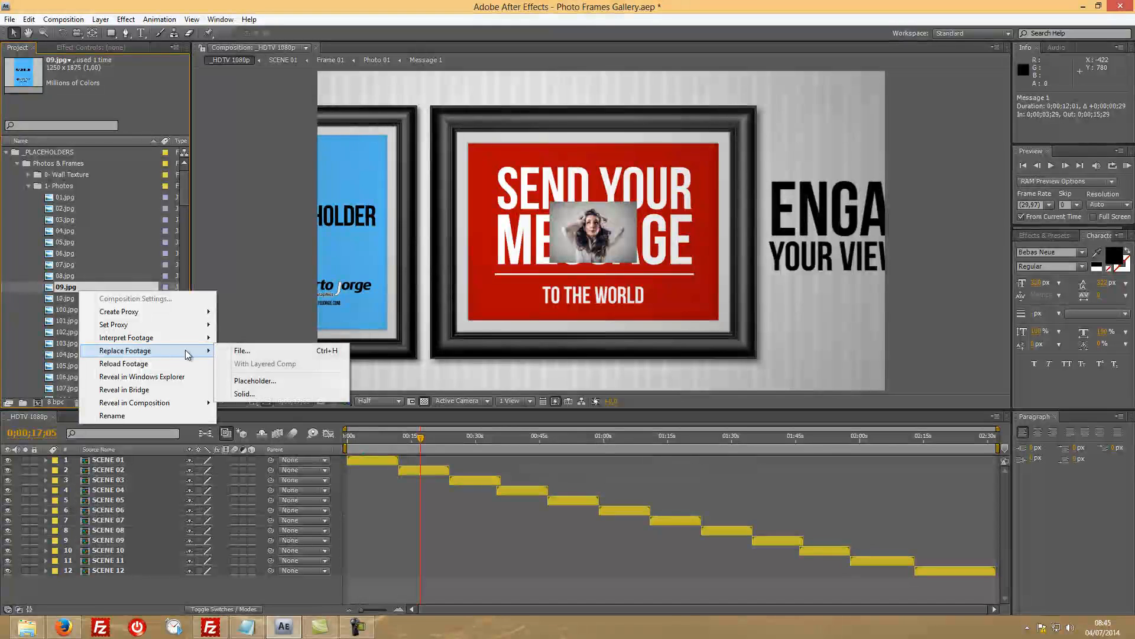
left_click(372, 351)
left_click(388, 385)
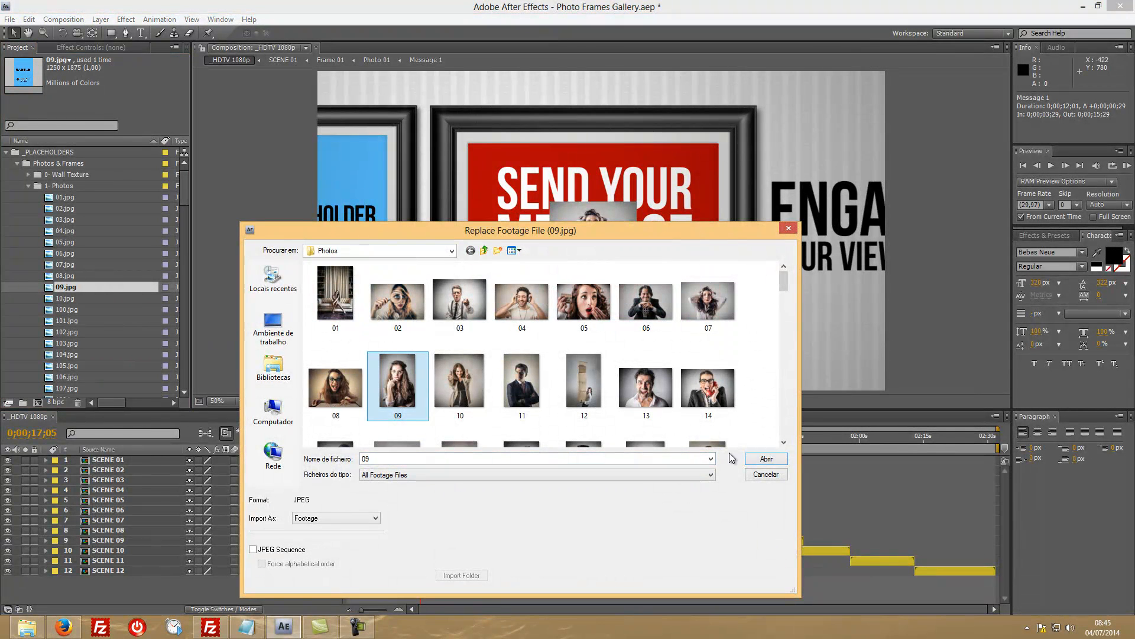
left_click(767, 459)
left_click(431, 439)
left_click_drag(431, 441, 371, 437)
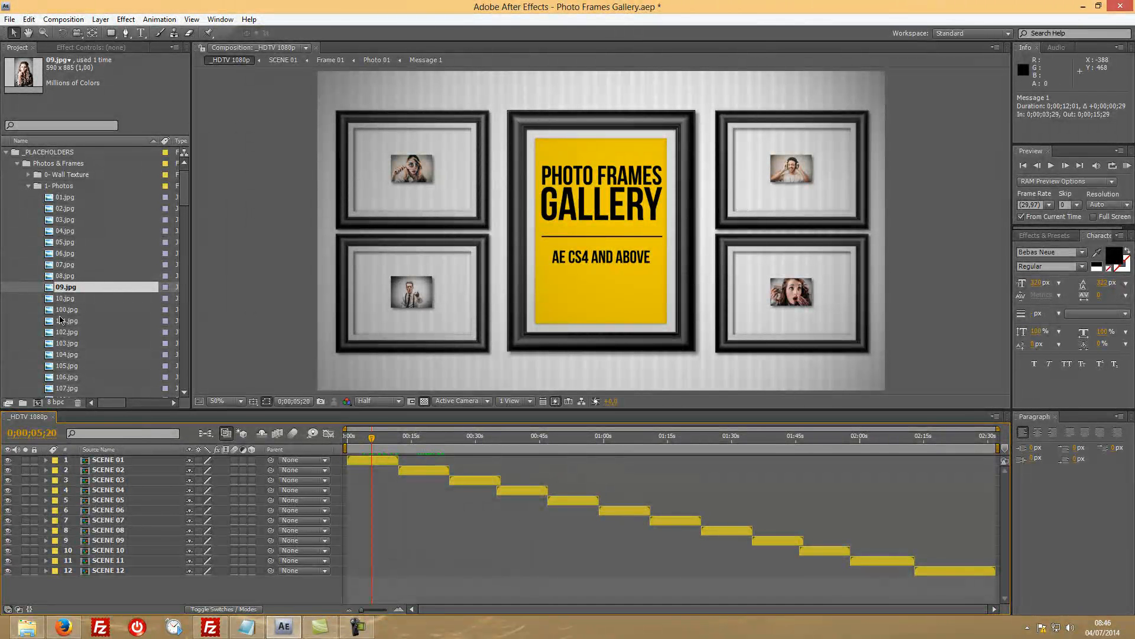
Step: Collapse the 1- Photos folder and open compositions Photo 01 through Photo 09 together from the 2- Photos / Comp folder
left_click(27, 186)
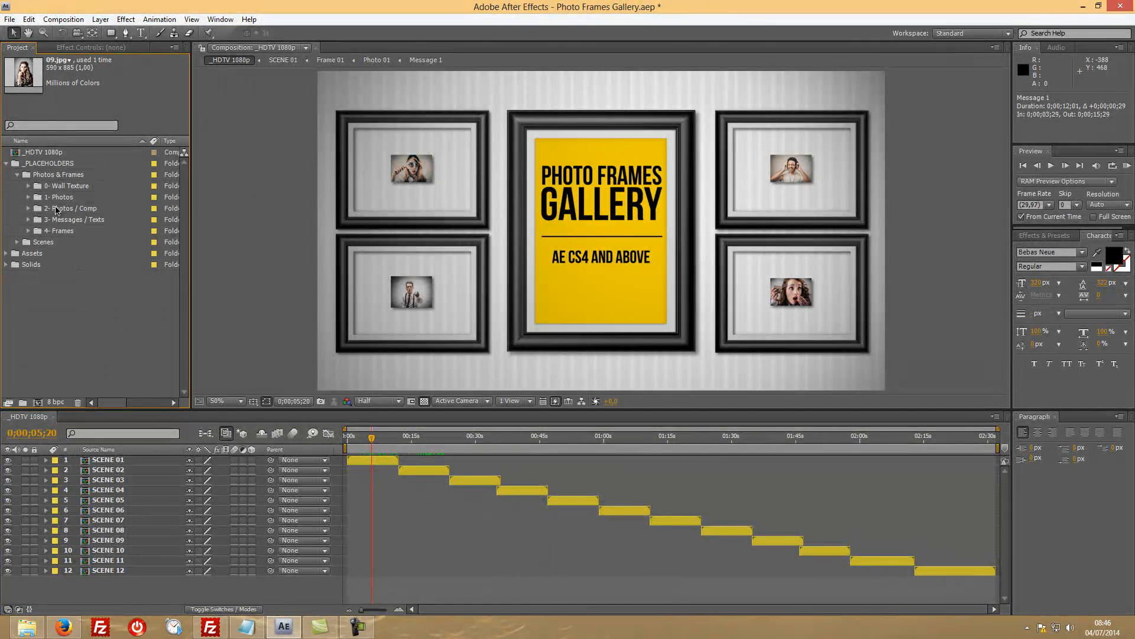
left_click(67, 211)
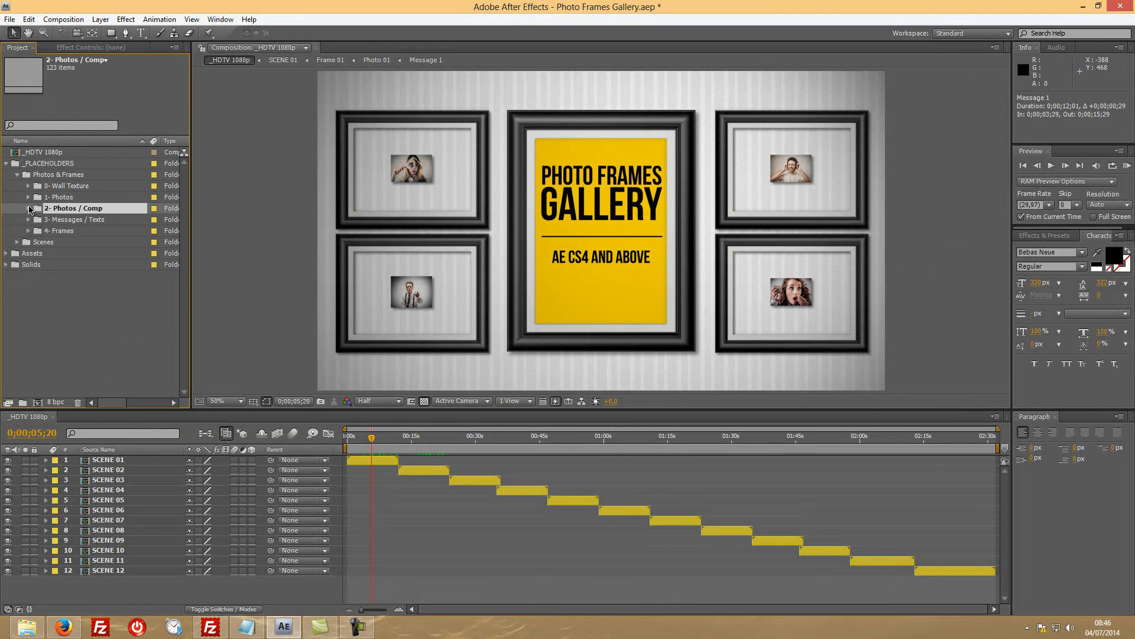
left_click(29, 209)
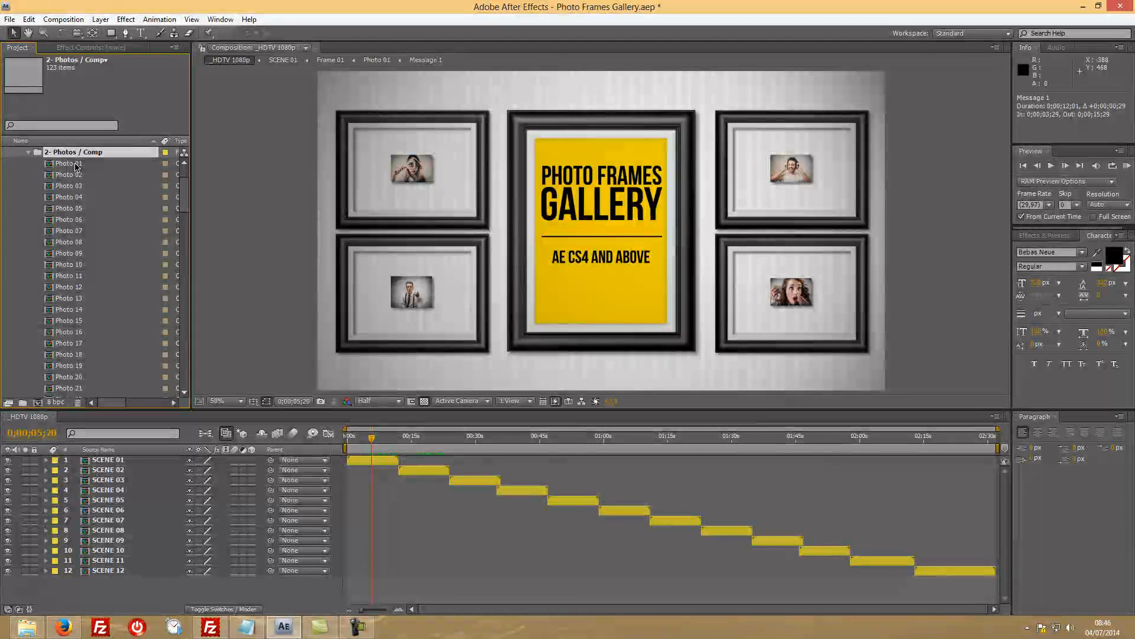
left_click(76, 164)
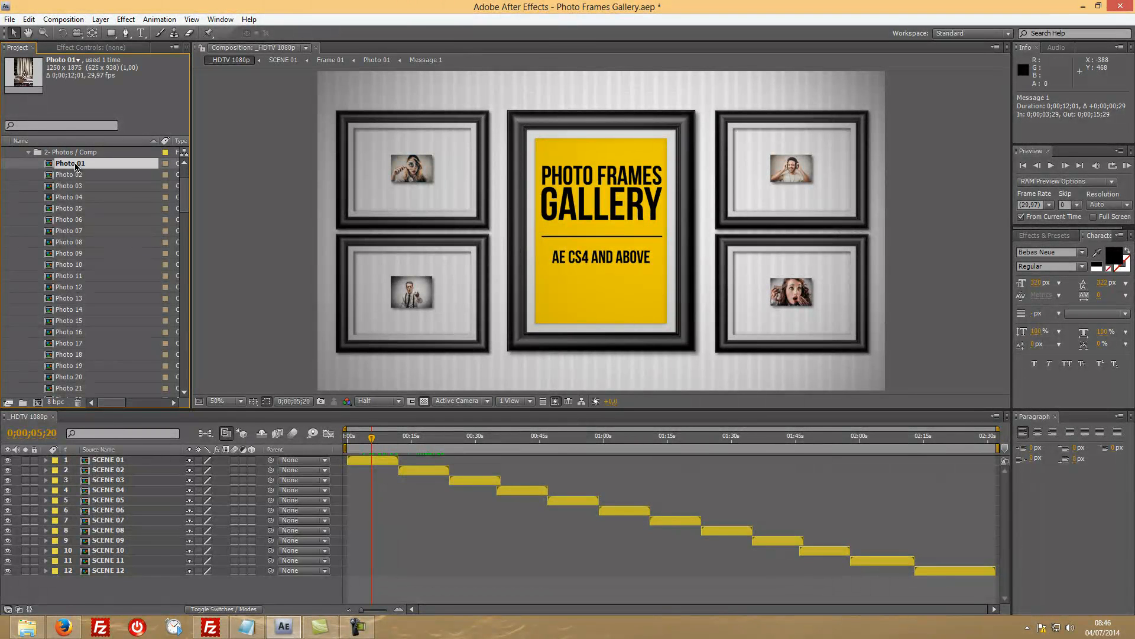
left_click(75, 267)
left_click(74, 254)
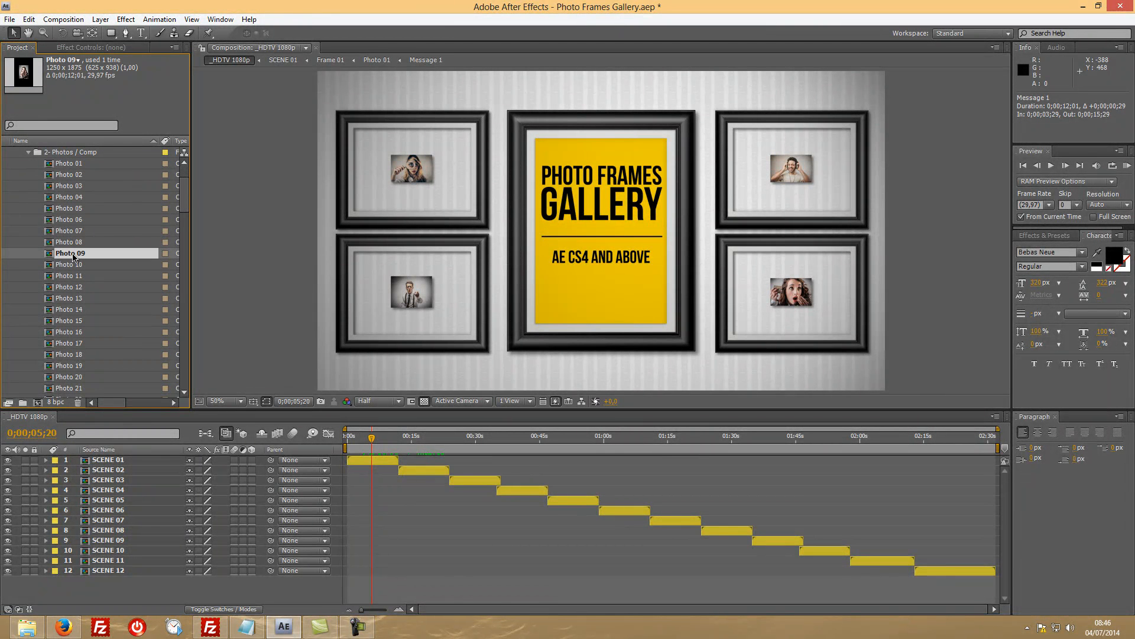
left_click(70, 165, "shift")
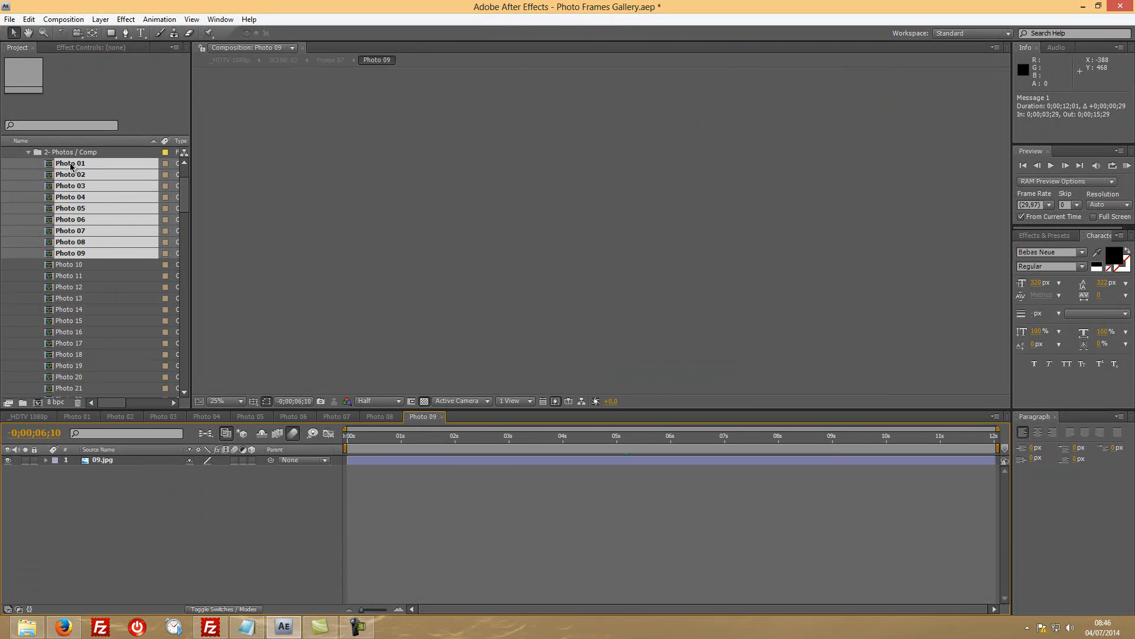
double_click(70, 166)
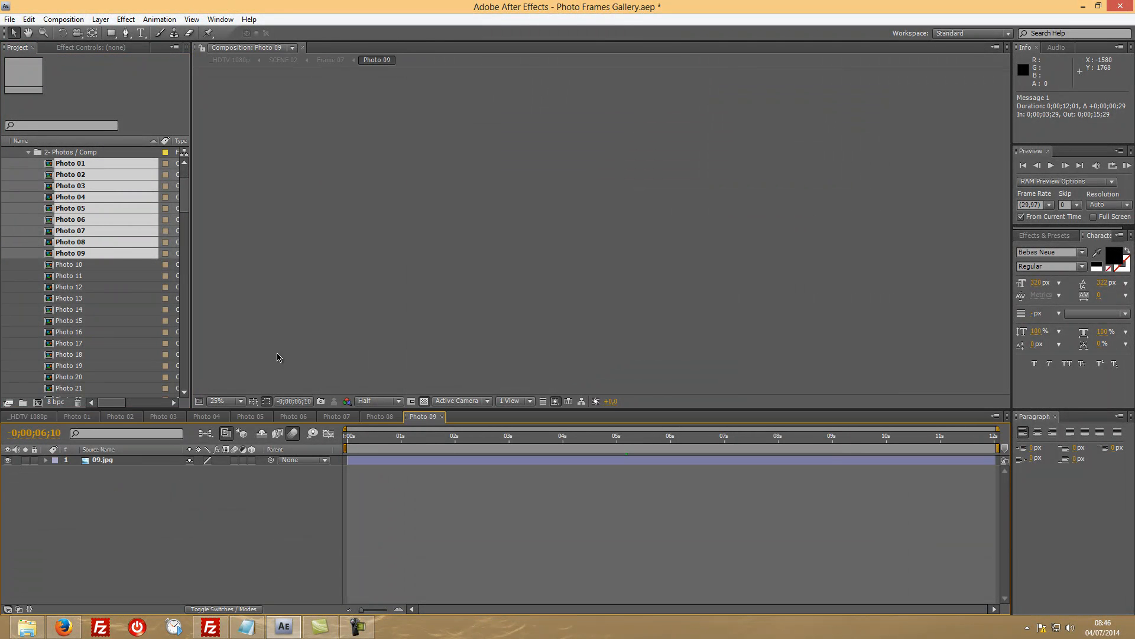
Step: Scale the 02.jpg layer in the Photo 02 composition to 344% so it fills the frame
left_click(70, 416)
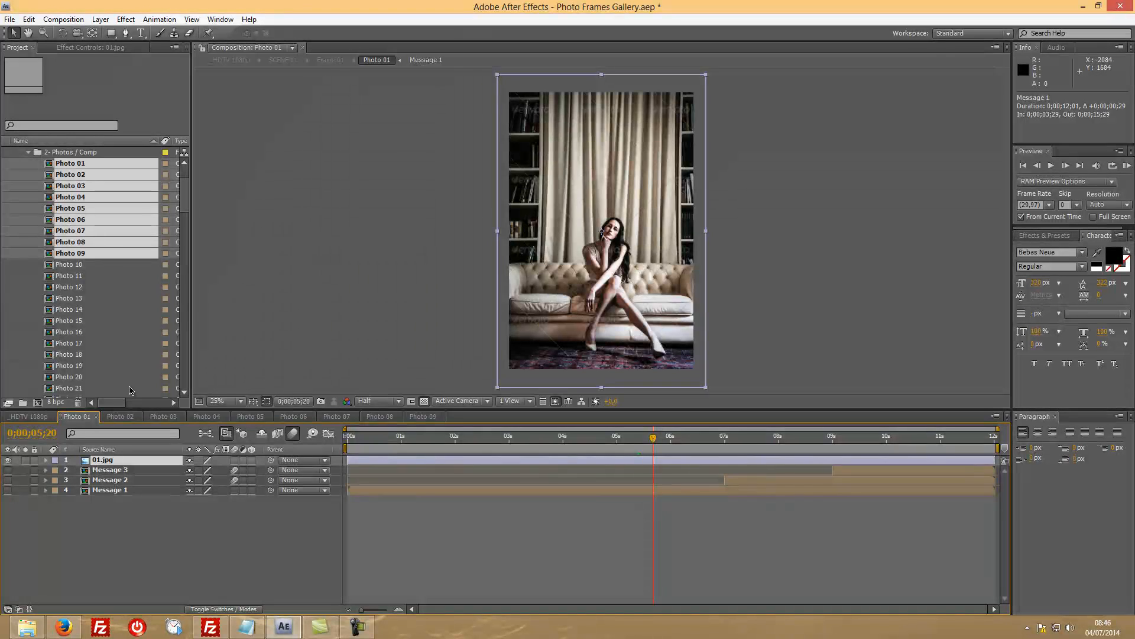
left_click(117, 418)
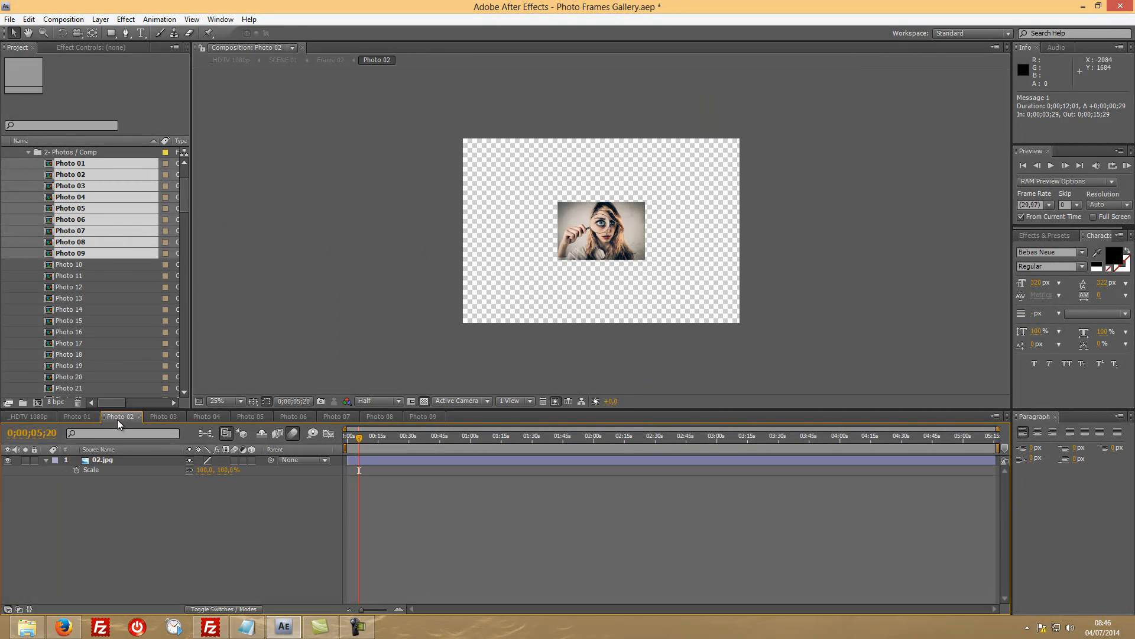
left_click(124, 461)
key("s")
left_click_drag(208, 470, 336, 469)
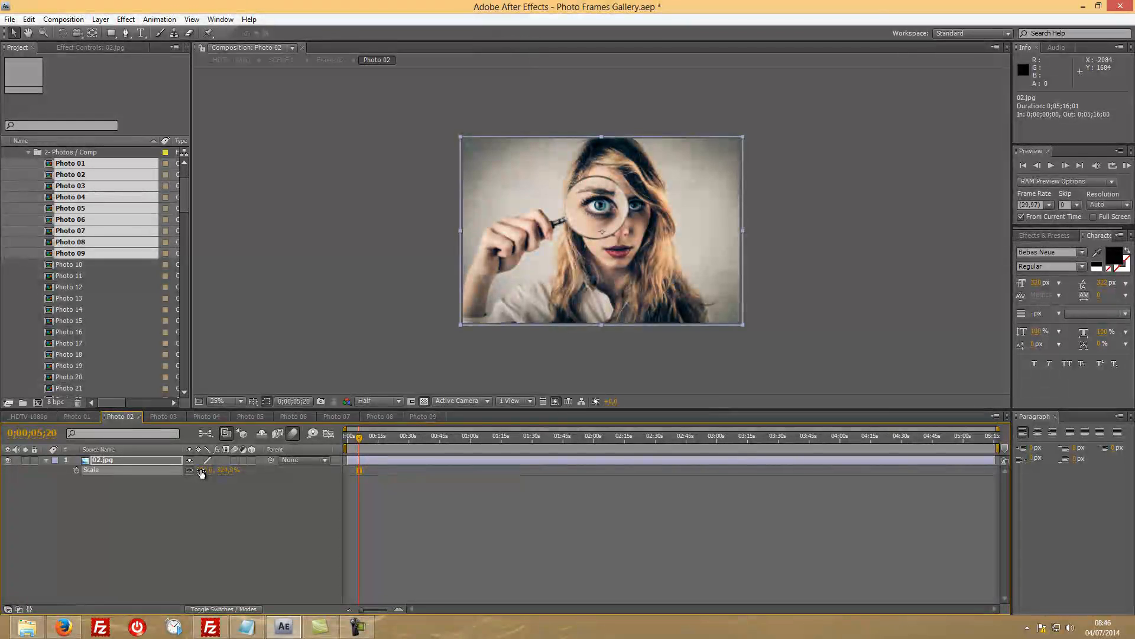
left_click_drag(201, 469, 201, 446)
left_click(88, 165)
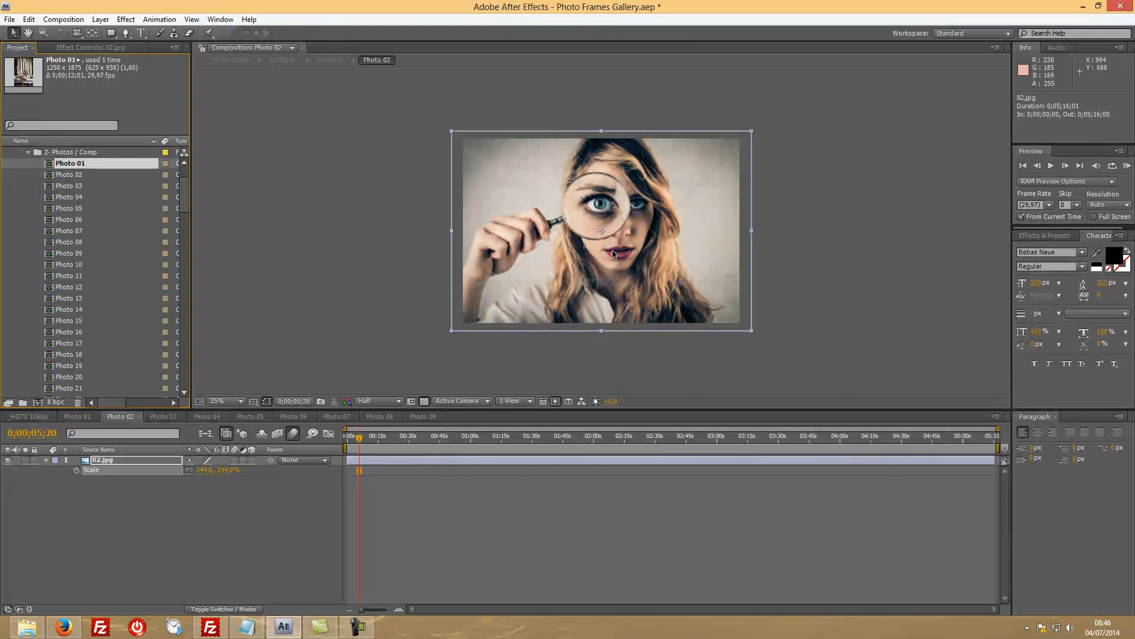
Step: Scale the 03.jpg layer in the Photo 03 composition to 333%
left_click(163, 417)
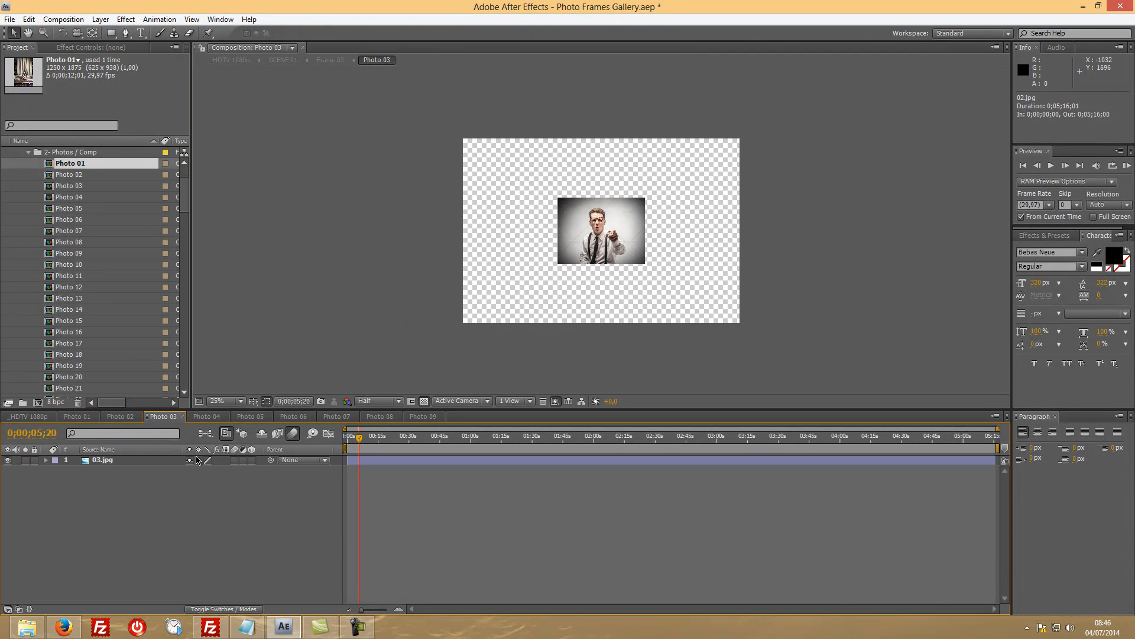
left_click(109, 463)
key("s")
left_click_drag(201, 473, 330, 464)
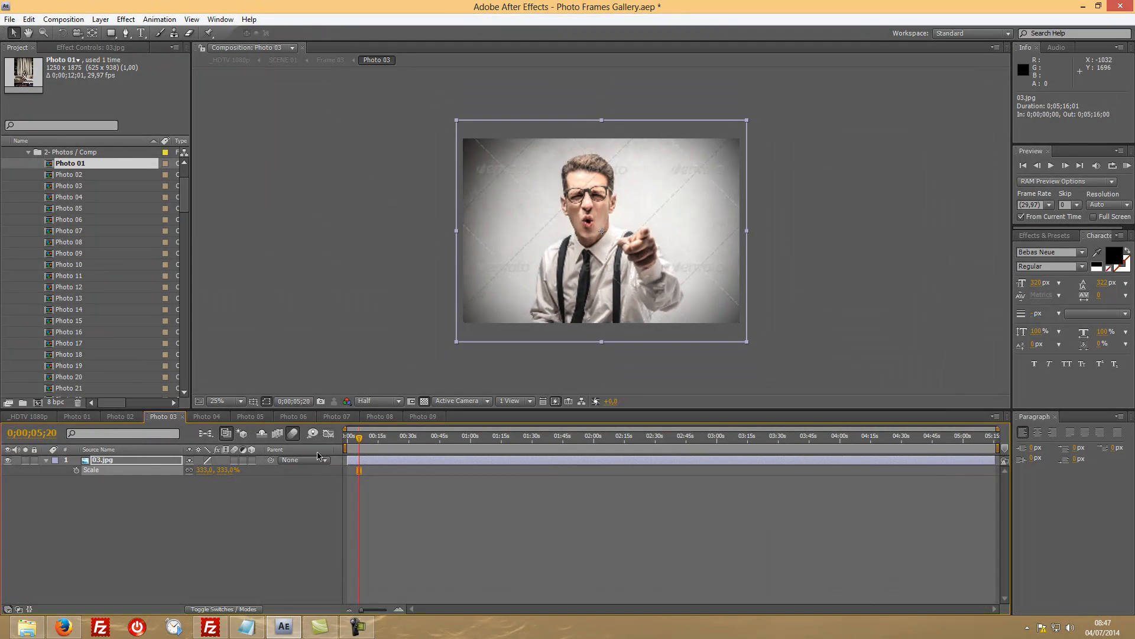
Step: Scale up the 04.jpg layer in the Photo 04 composition until it just fills the frame
left_click(207, 417)
left_click(118, 460)
key("s")
left_click_drag(204, 471, 328, 470)
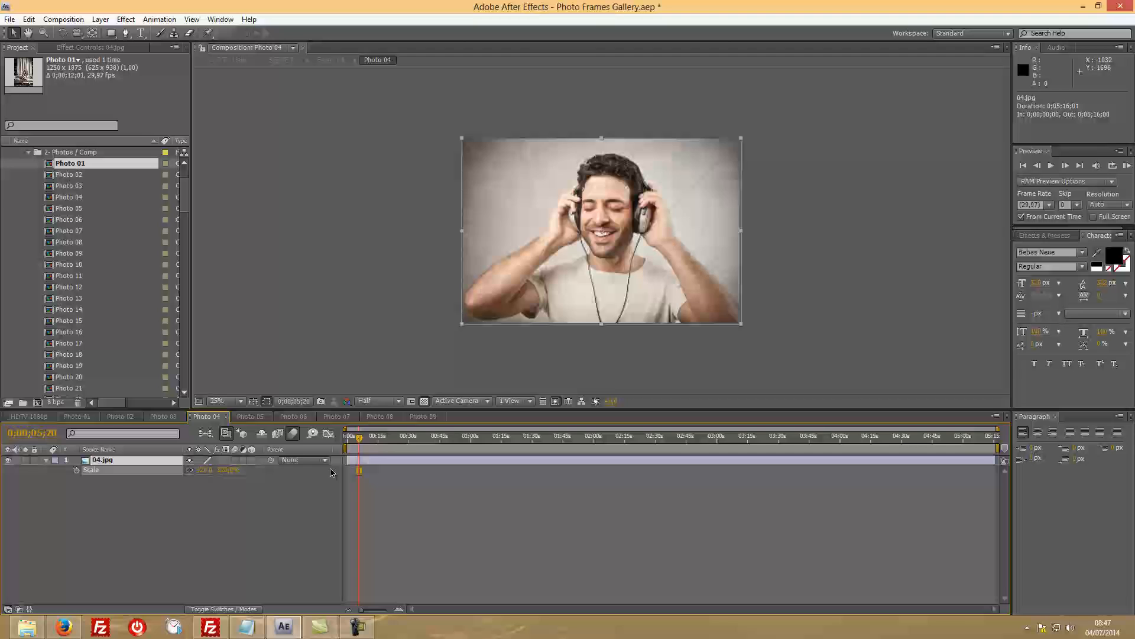
Step: Scale up the 05.jpg layer in the Photo 05 composition to cover the whole frame
left_click(256, 418)
left_click(96, 461)
key("s")
left_click_drag(204, 471, 336, 469)
Step: Set the Photo 06 composition's current time to 0;00;00;00 and scale up the 06.jpg layer to fill the frame
left_click(293, 416)
left_click(110, 461)
key("s")
left_click(352, 441)
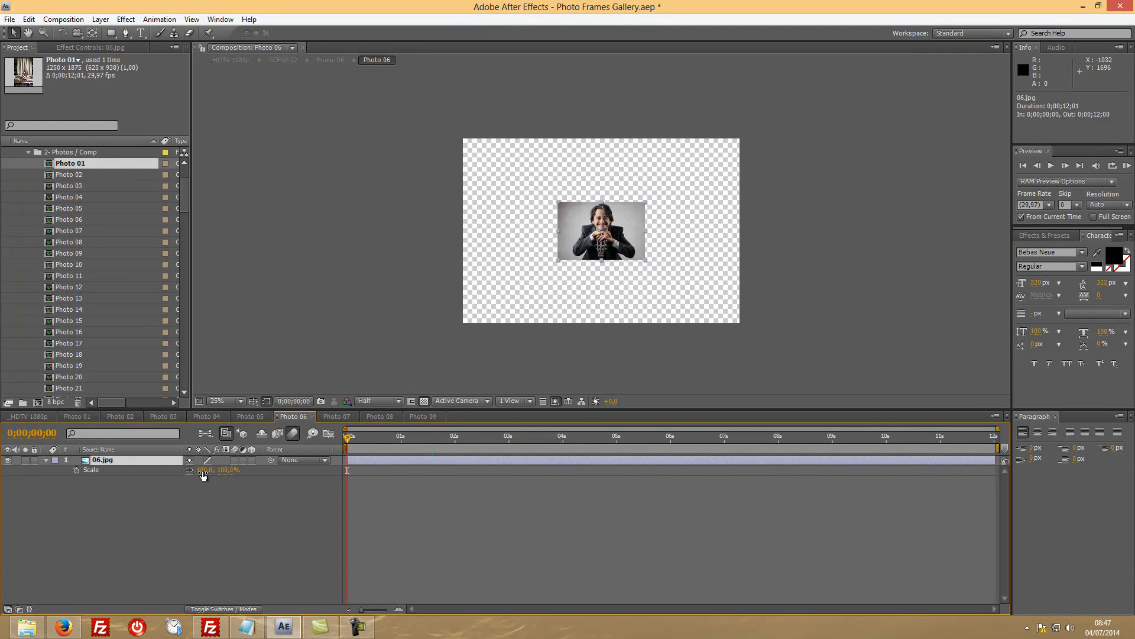
left_click_drag(201, 470, 327, 469)
Step: At the start of the Photo 07 composition, scale the 07.jpg layer to 401% and reposition it to 949.5, 661.0
left_click(337, 416)
left_click(352, 440)
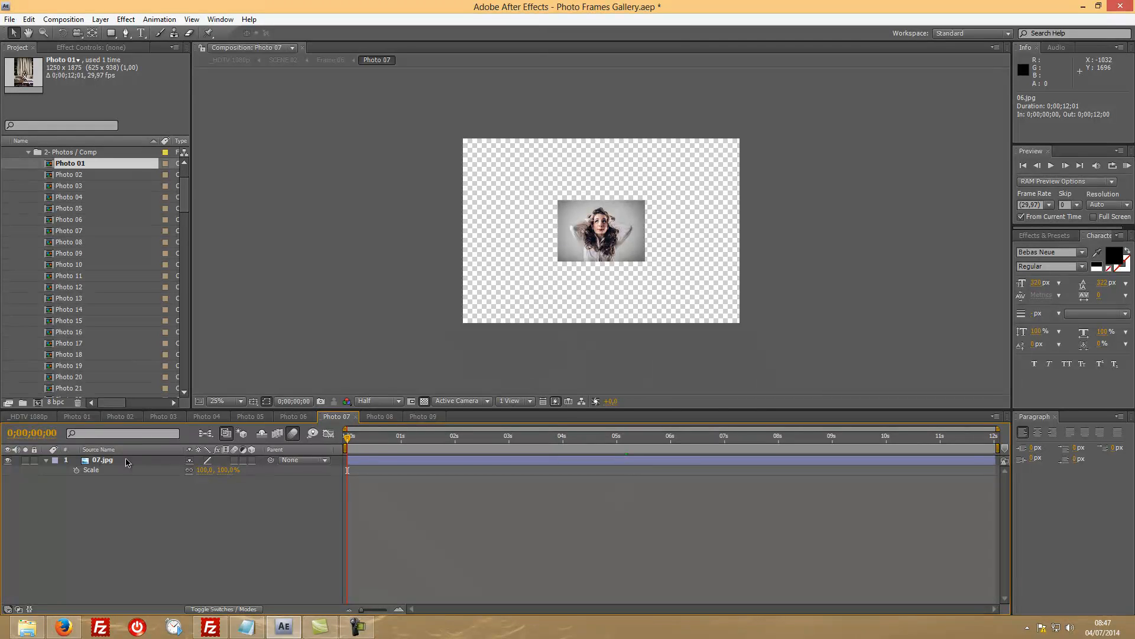
left_click_drag(204, 470, 607, 253)
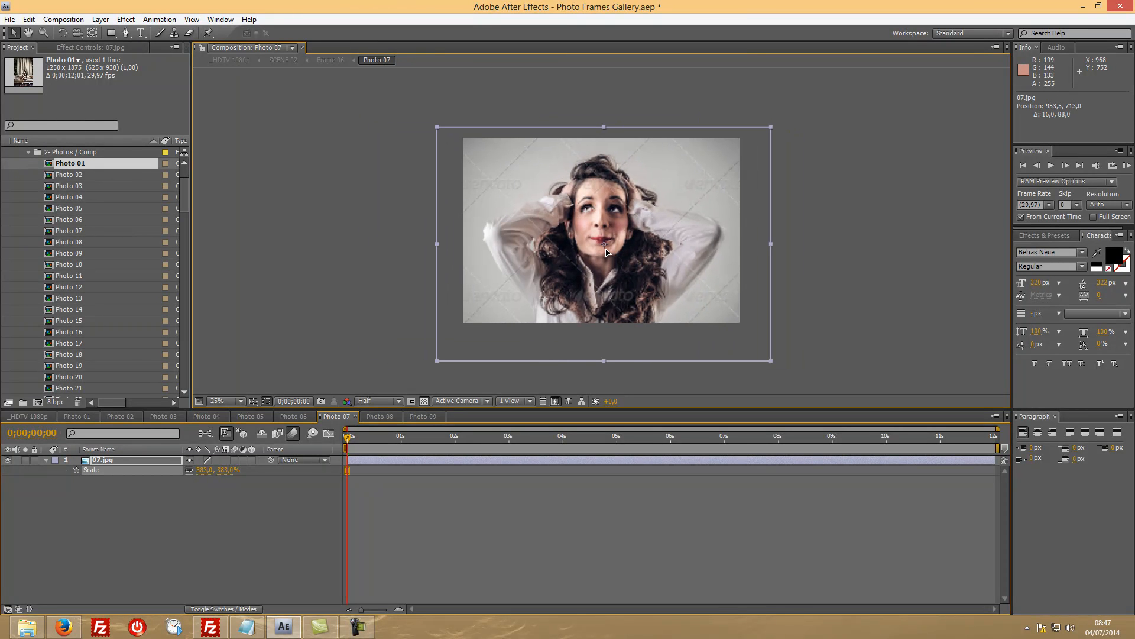
left_click_drag(205, 470, 216, 470)
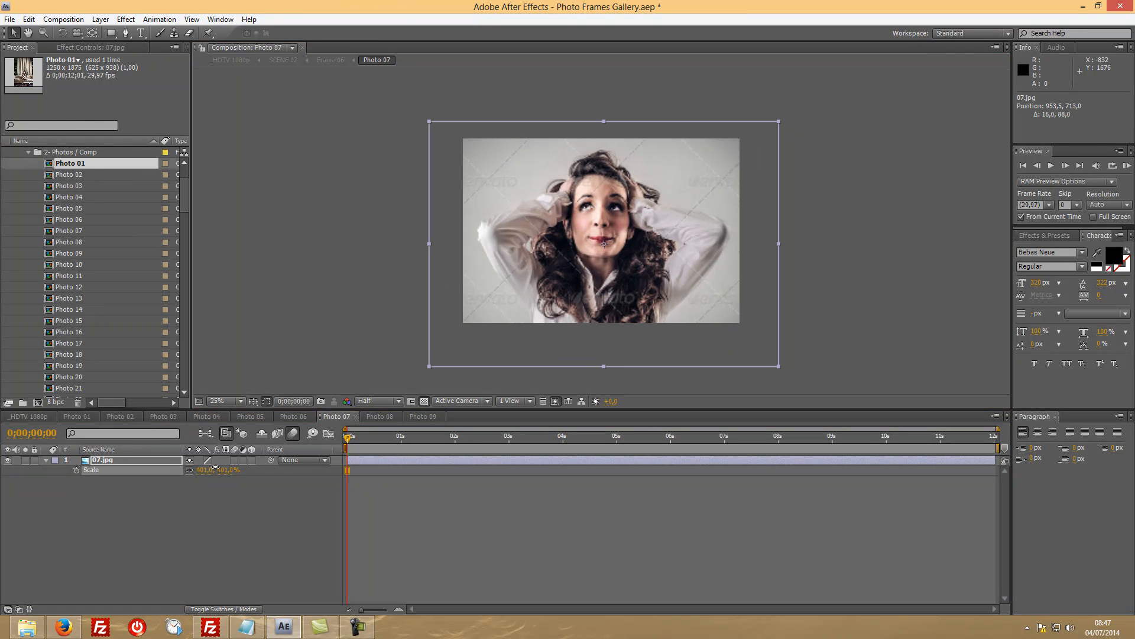
left_click_drag(669, 239, 668, 232)
Step: At the start of the Photo 08 composition, scale the 08.jpg layer to 331% and move it down to 937.5, 689.0
left_click(379, 416)
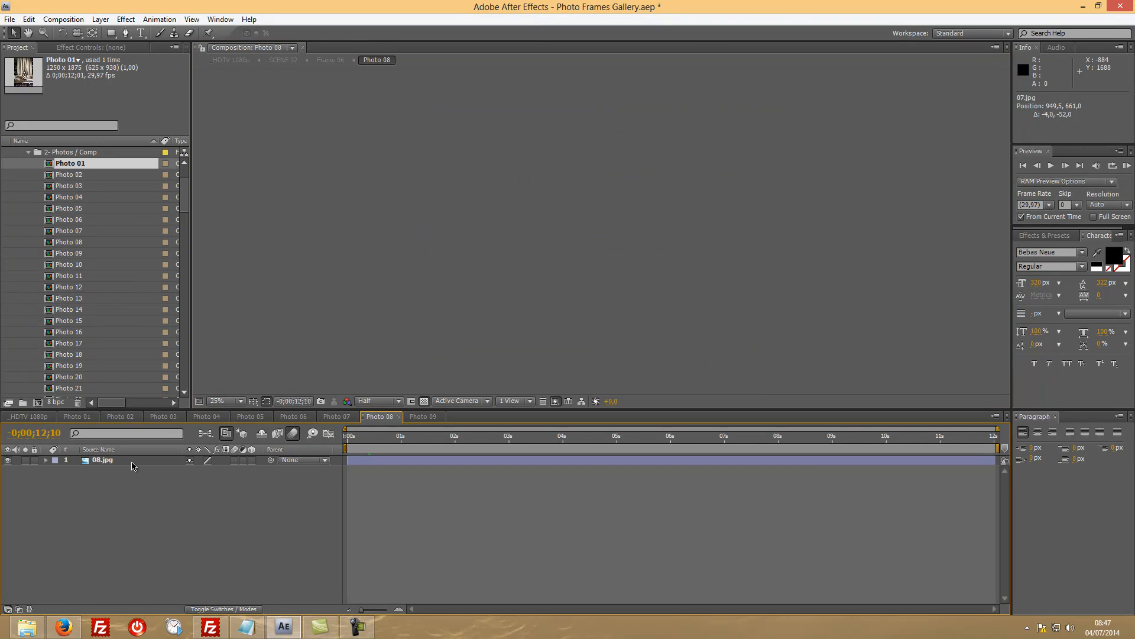
left_click(345, 435)
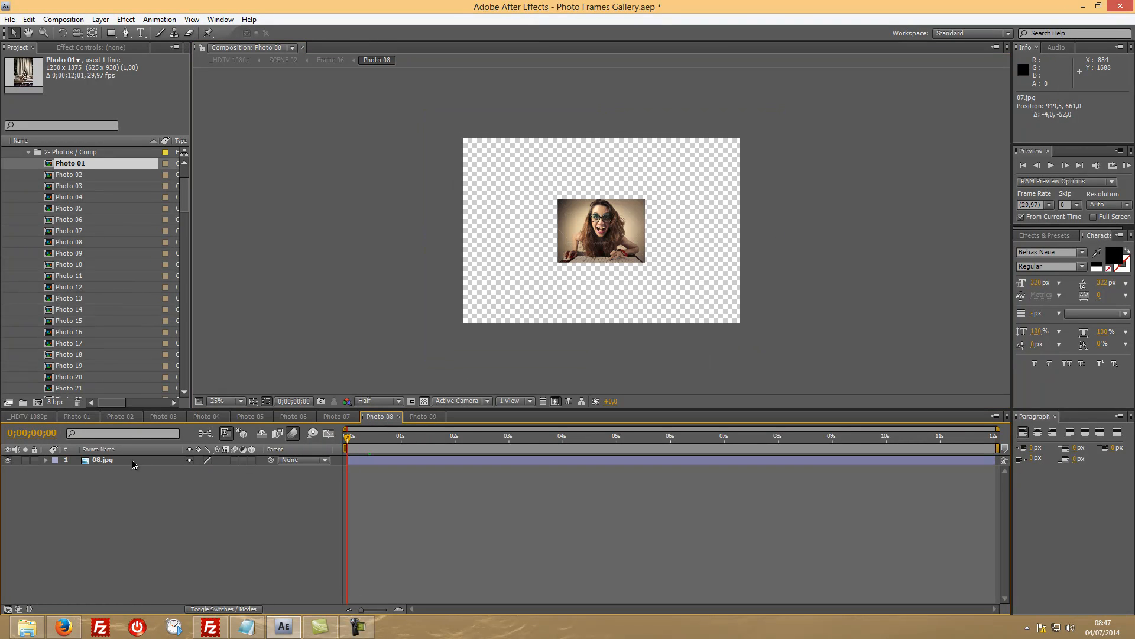
left_click(133, 464)
key("s")
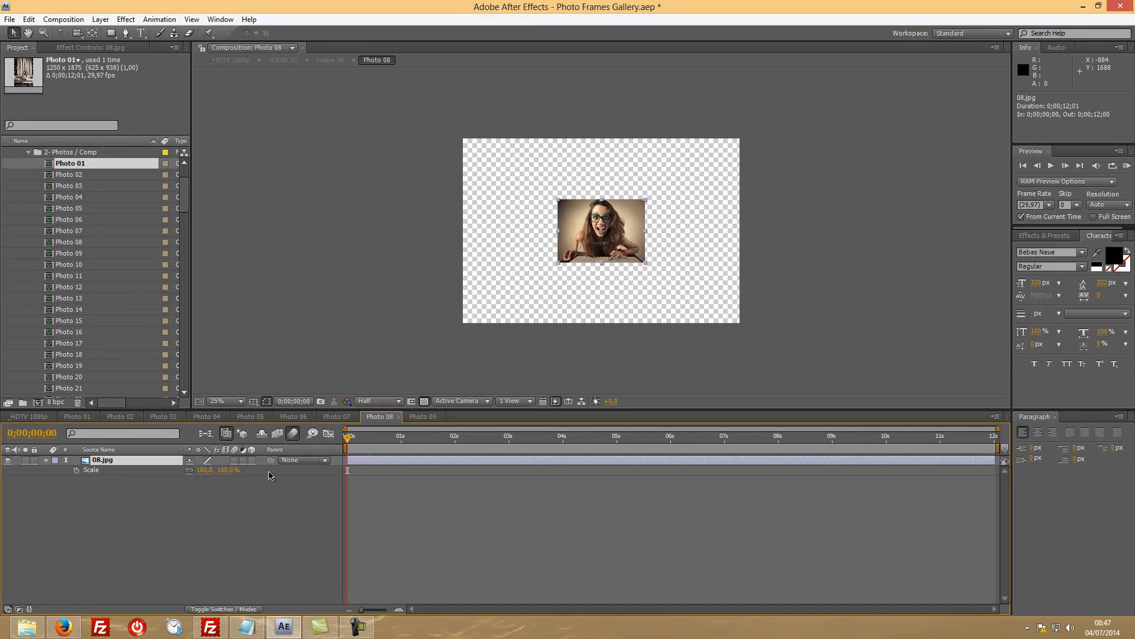
left_click_drag(218, 471, 353, 463)
left_click_drag(643, 221, 642, 230)
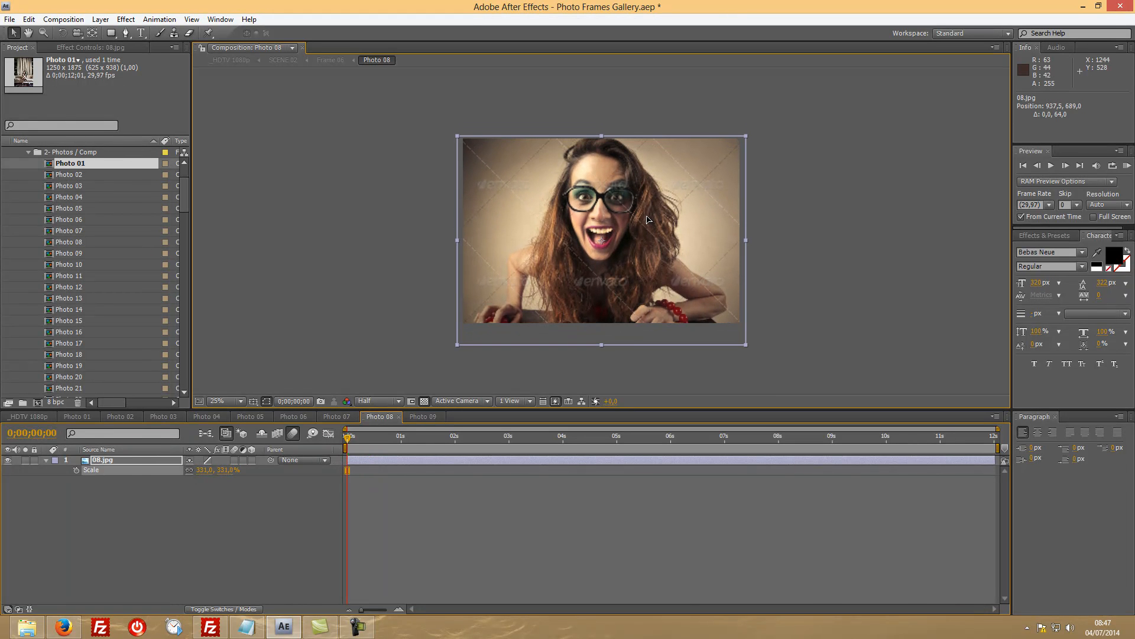
Step: Set the Photo 09 composition's current time to 0;00;00;00 and scale the 09.jpg layer to 230%
left_click(423, 416)
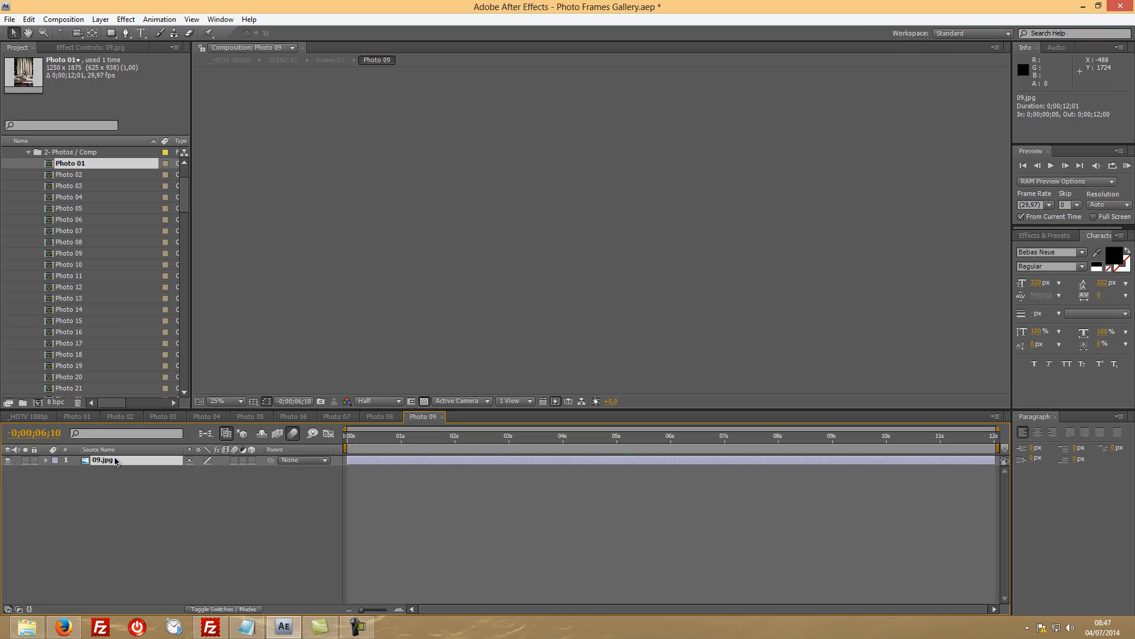
left_click(346, 430)
key("s")
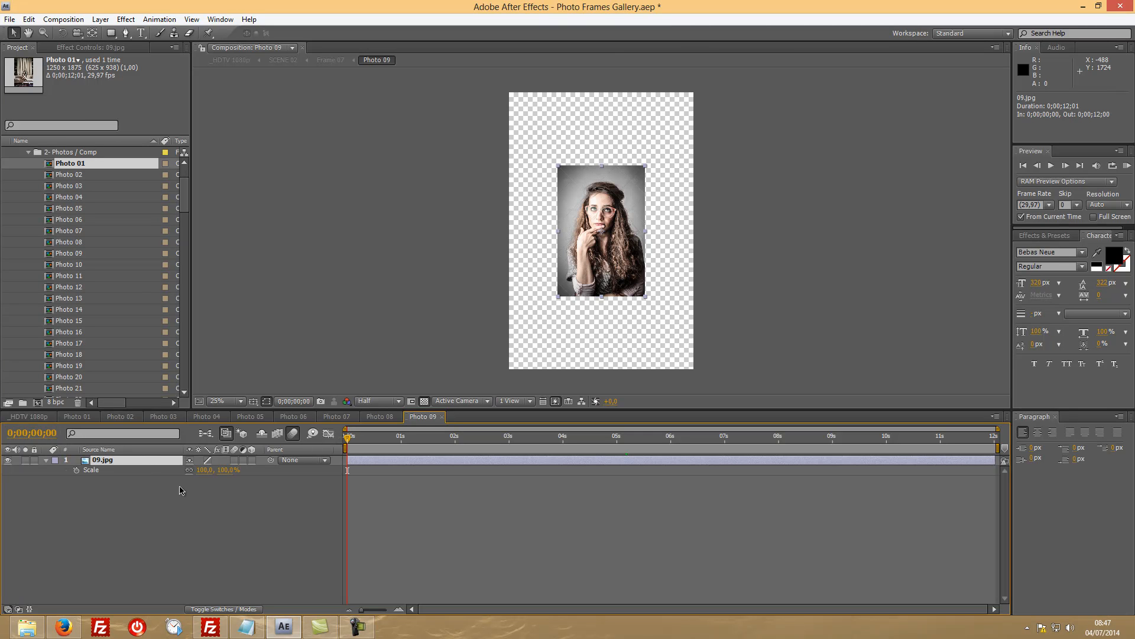
left_click_drag(206, 471, 280, 465)
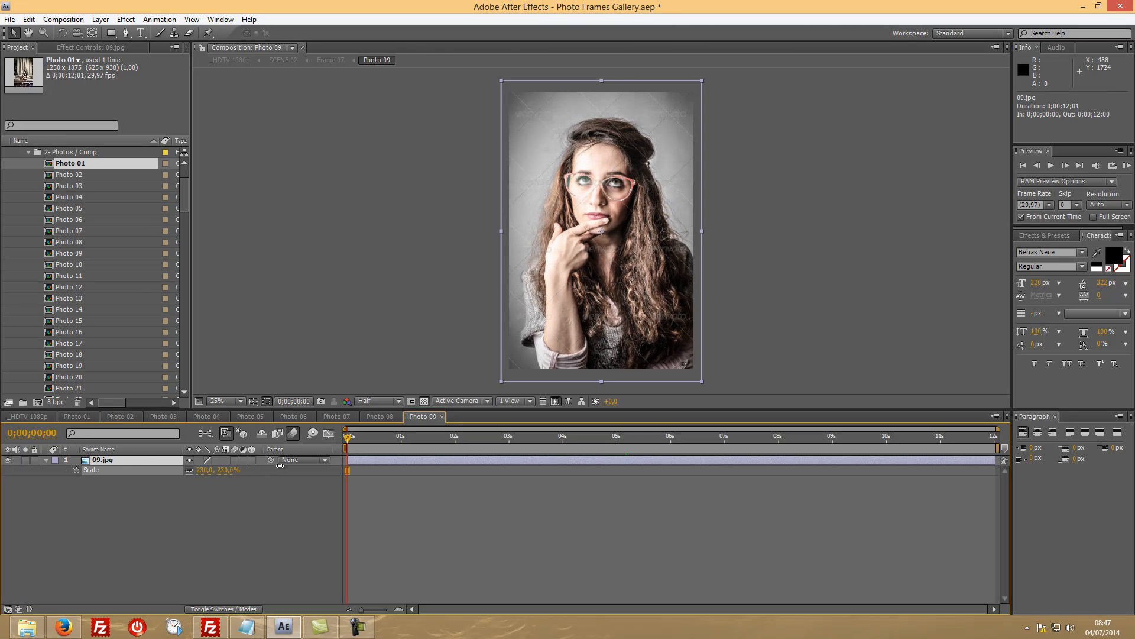
Step: Close compositions Photo 01 through Photo 09 and preview _HDTV 1080p by moving its current time to 0;00;19;15
left_click(94, 418)
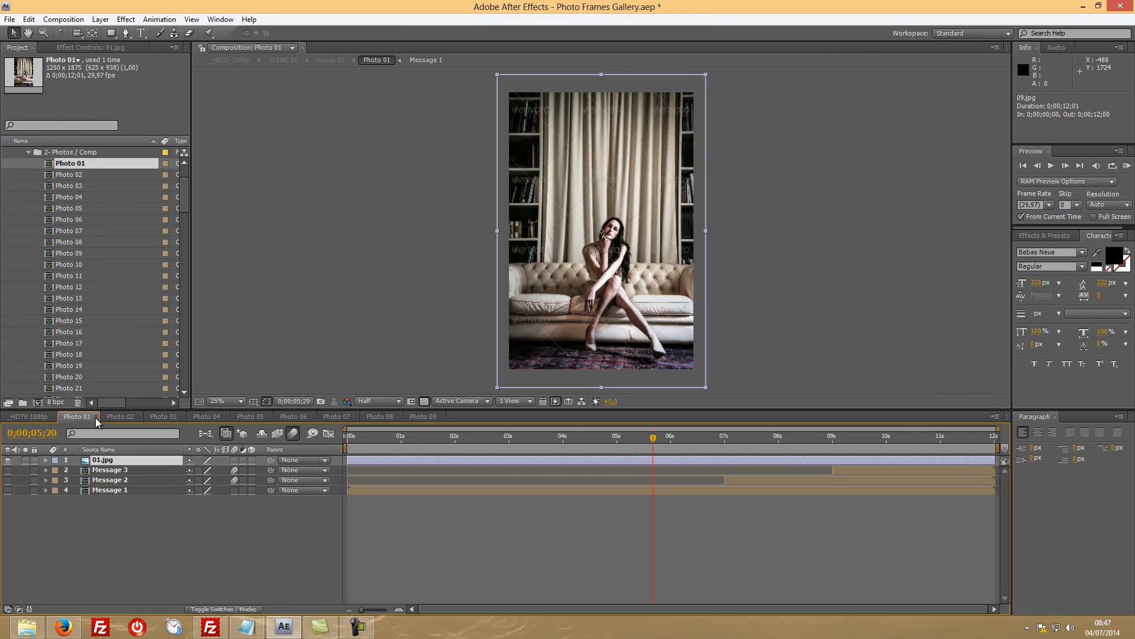
left_click(96, 418)
left_click(96, 417)
left_click(96, 418)
left_click(96, 418)
left_click(96, 417)
left_click(96, 417)
left_click(96, 418)
left_click(95, 417)
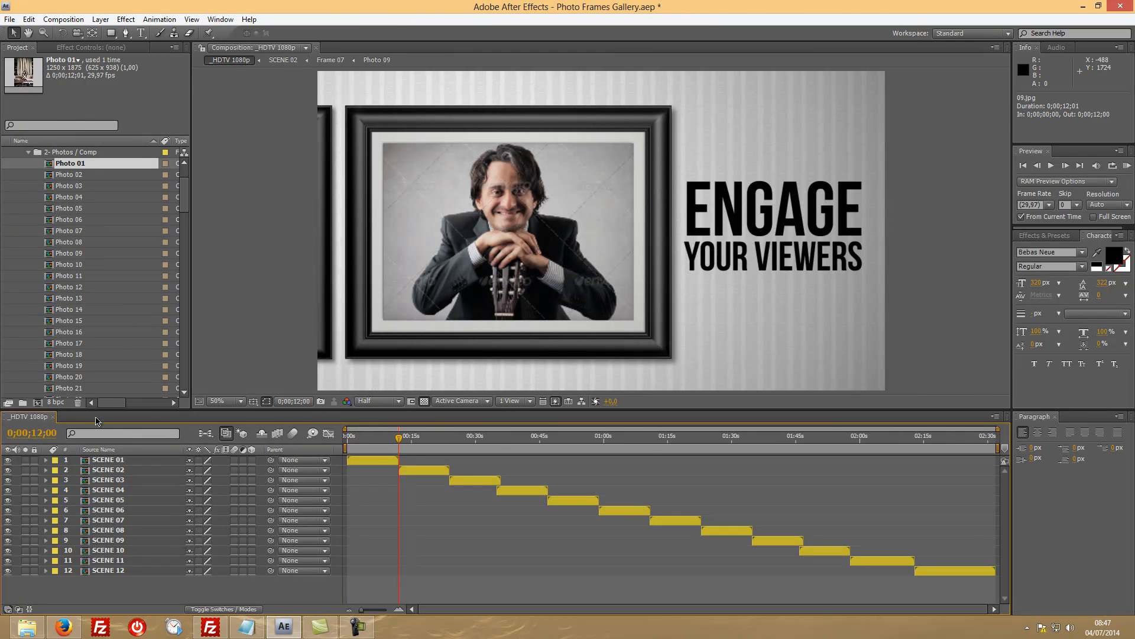
left_click_drag(401, 441, 430, 443)
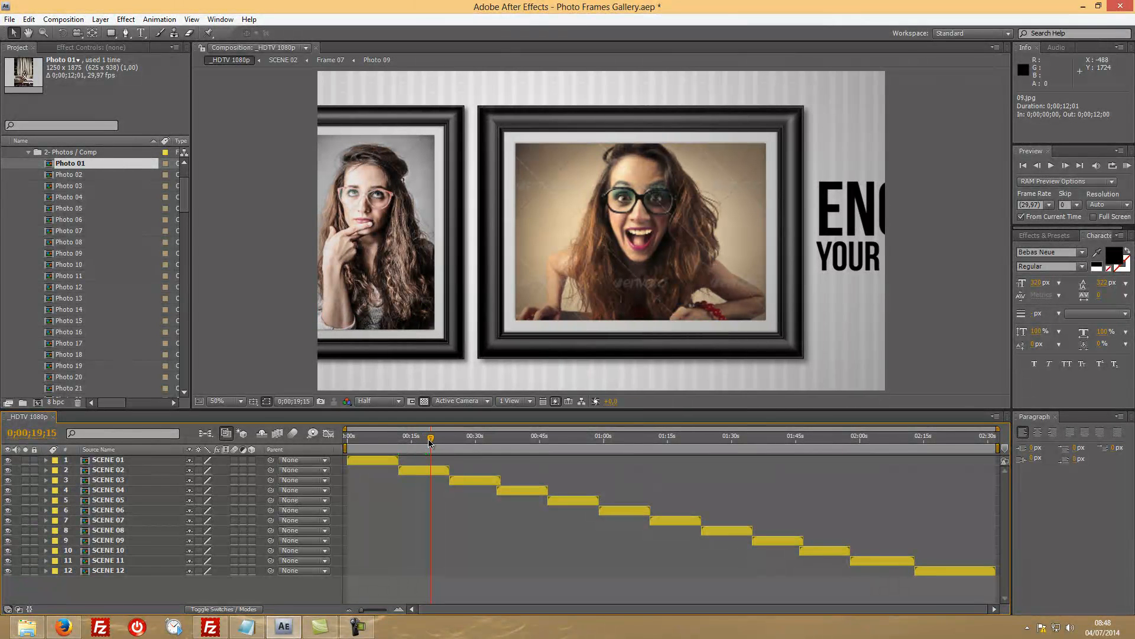
Step: Move _HDTV 1080p to 0;00;04;13 and open the Message 1 composition from the 3- Messages / Texts folder, collapsing 2- Photos / Comp
scroll(70, 188, "up", 1)
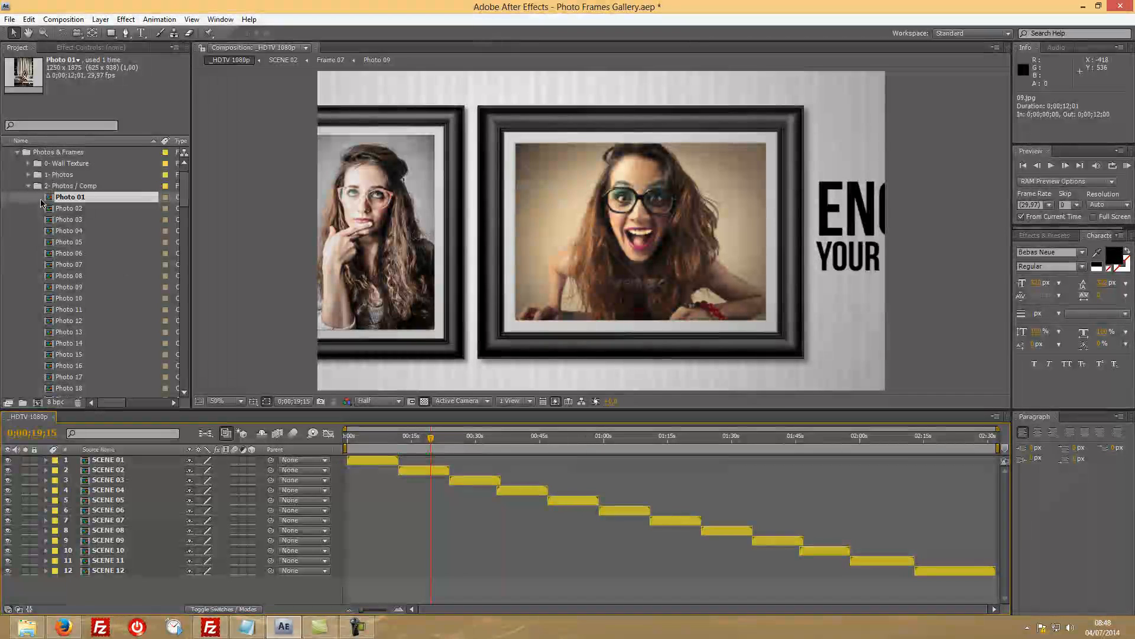
left_click(30, 186)
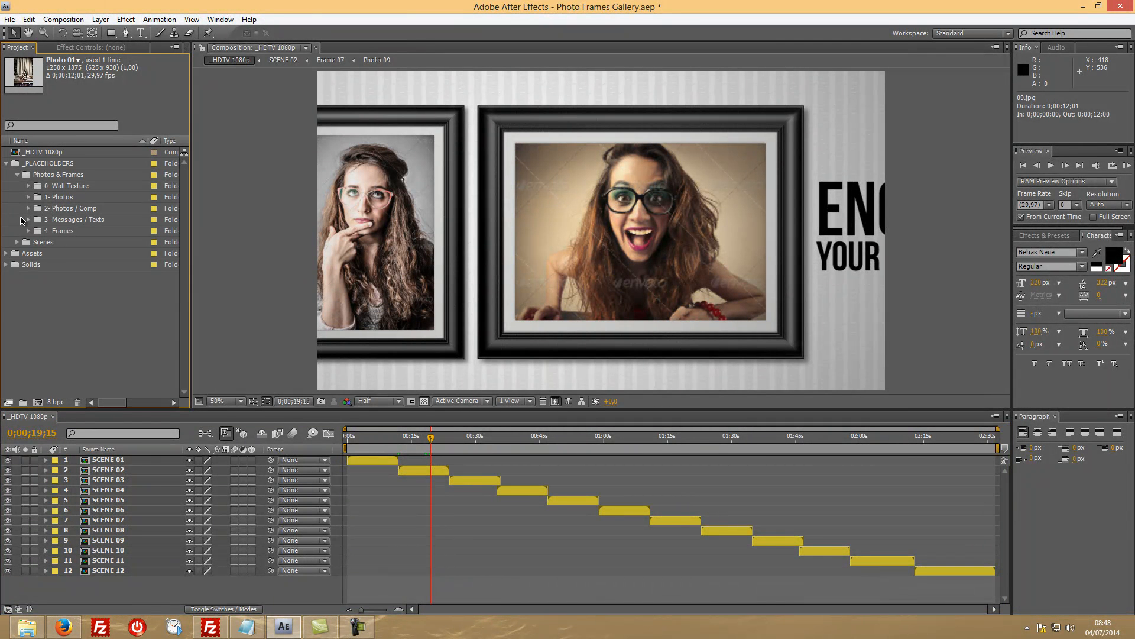
left_click(27, 220)
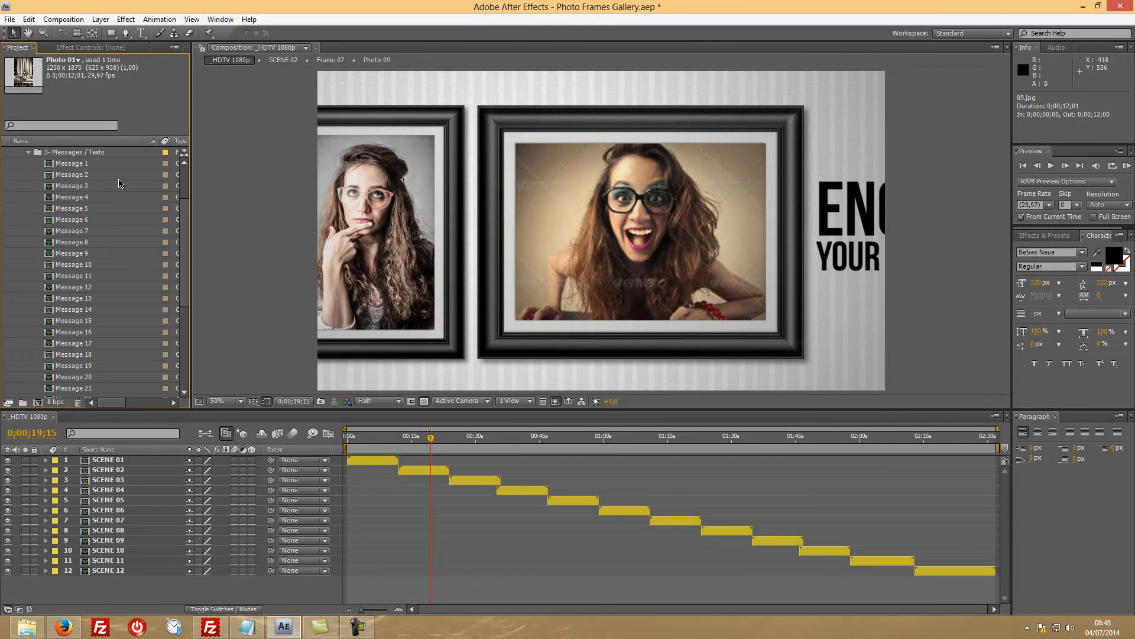
left_click_drag(430, 437, 366, 442)
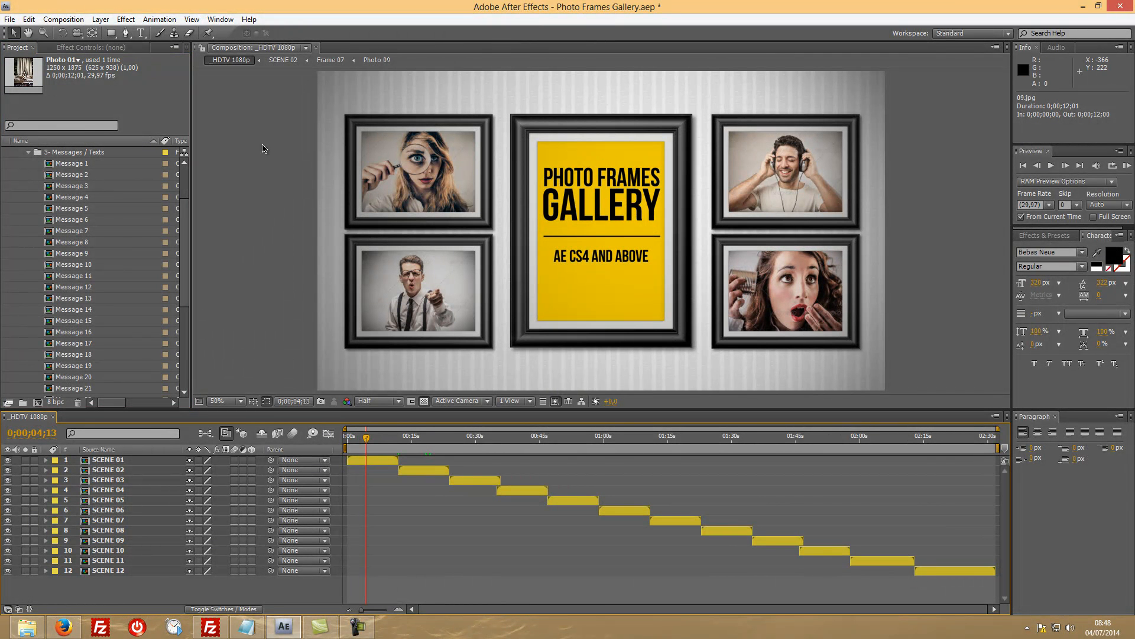
left_click(83, 164)
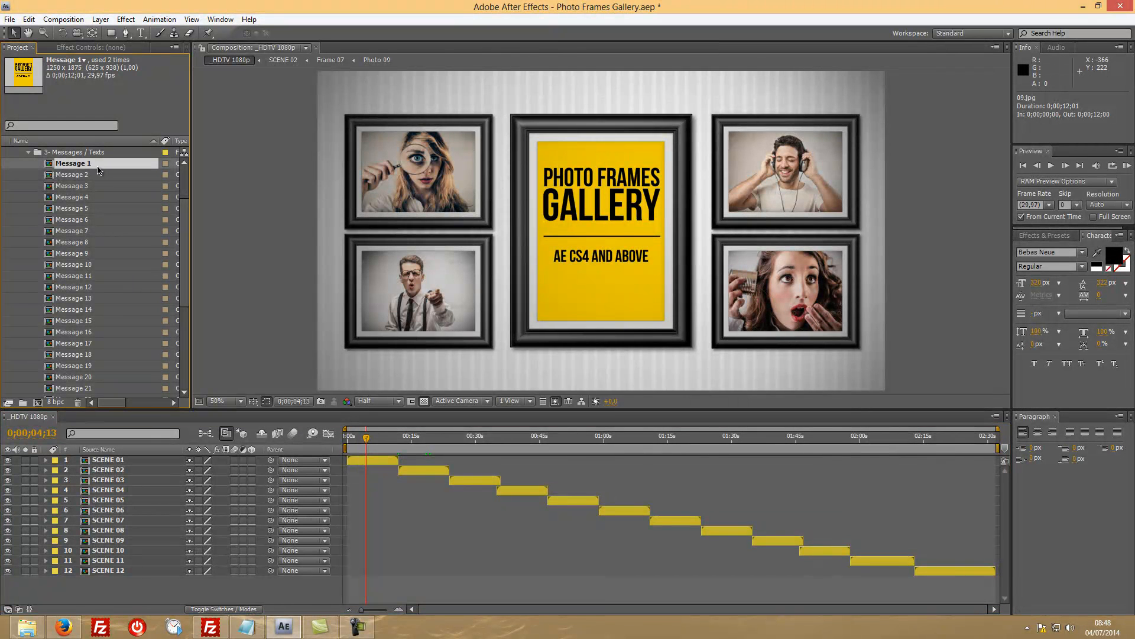
double_click(92, 165)
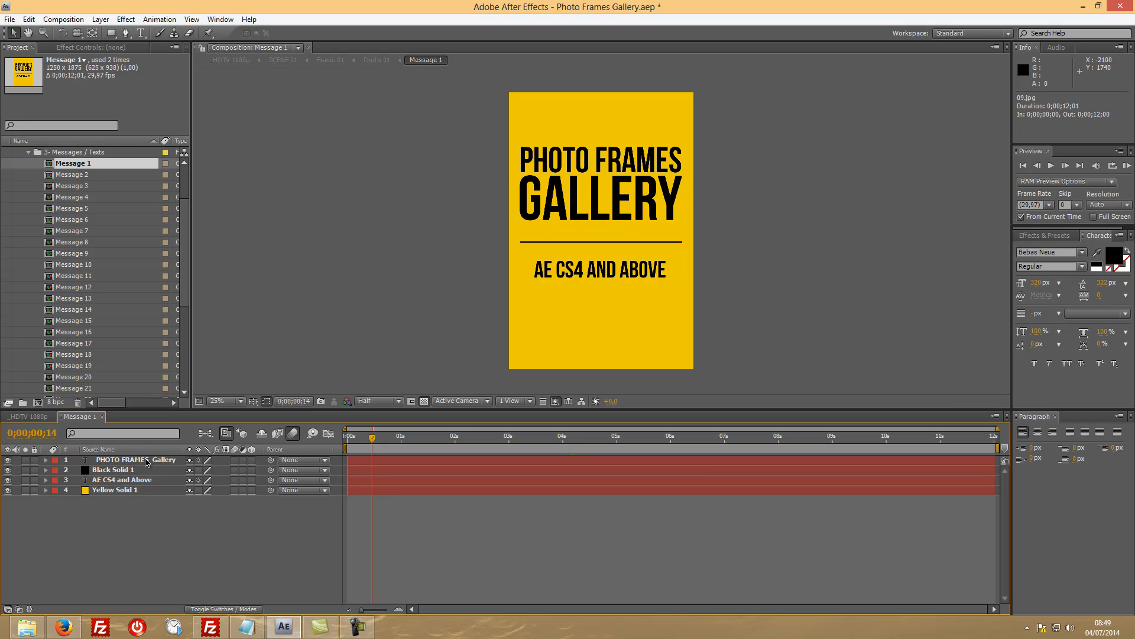
Step: Replace the first line of the title text layer in Message 1, PHOTO FRAMES, with MY NEW
left_click(146, 461)
double_click(133, 463)
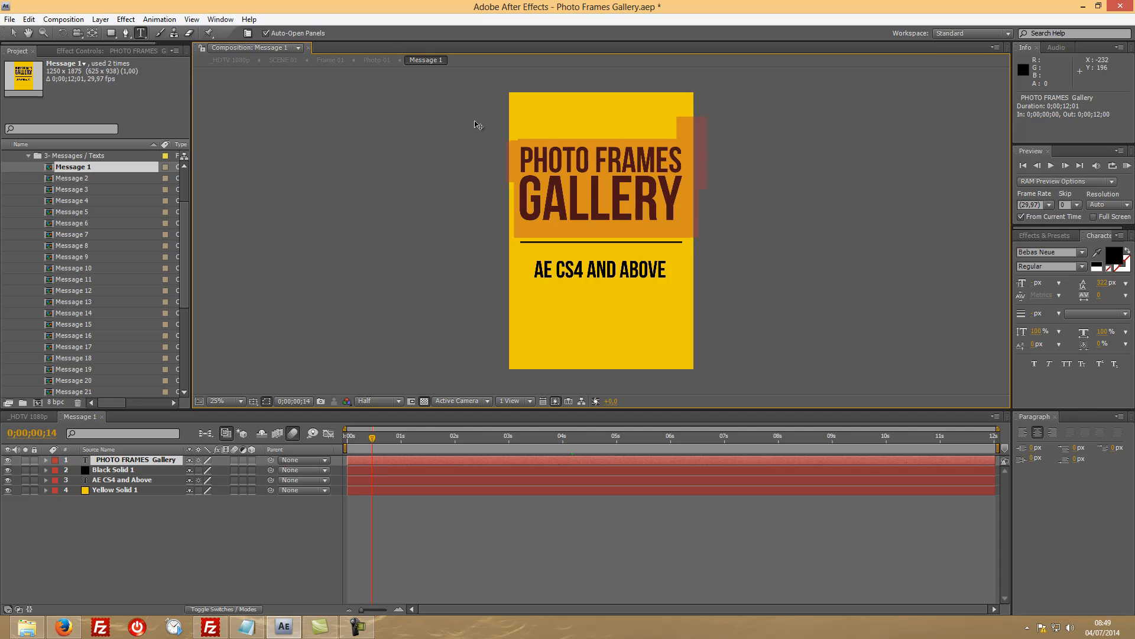
key("Right")
key("Left")
key("Up")
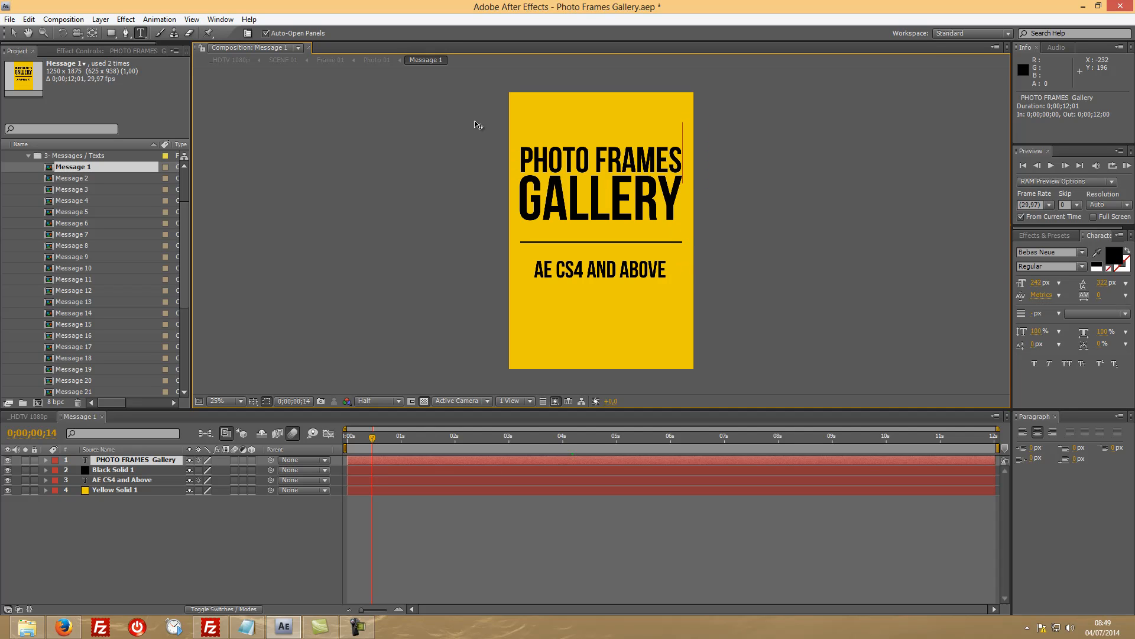
key("shift+Left")
key("shift+Left")
key("shift+Left")
key("shift+Left")
key("shift+Left")
key("shift+Left")
key("shift+Left")
key("shift+Left")
key("shift+Left")
key("shift+Left")
key("shift+Left")
key("shift+Left")
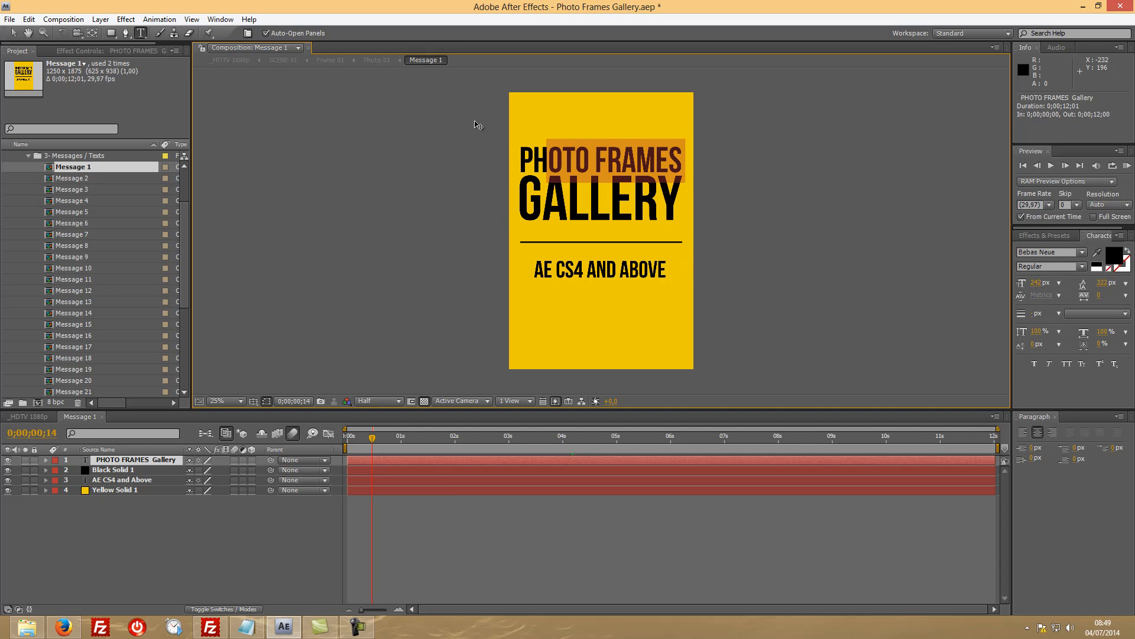
type("MY")
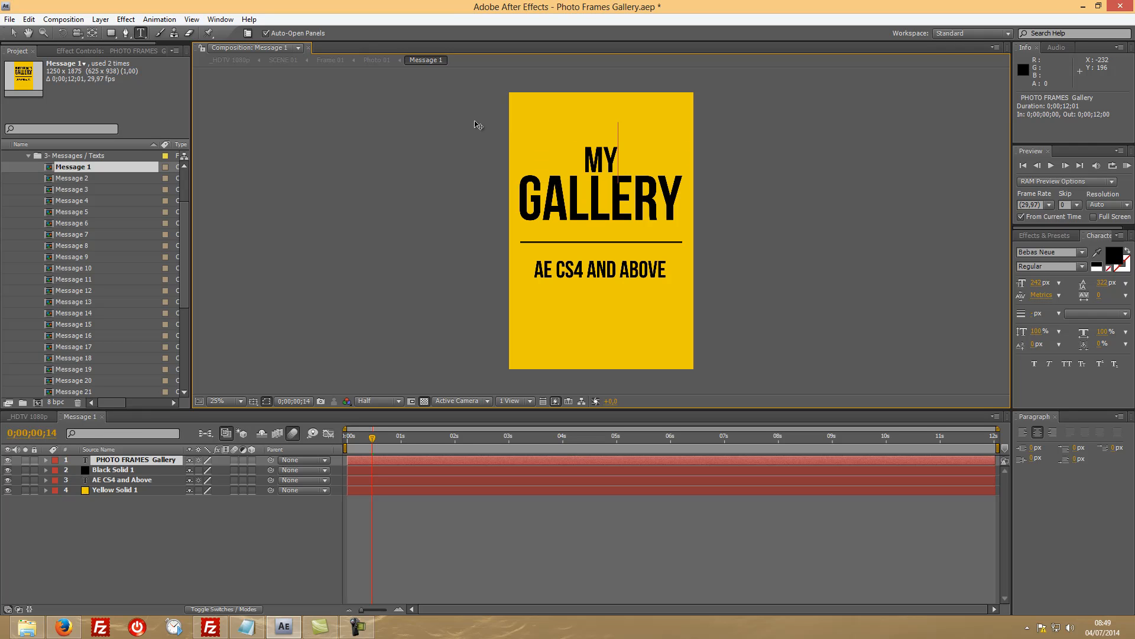
type(" NEW")
Step: Replace the word GALLERY on the title's second line with TITLE
key("Down")
key("End")
key("shift+Left")
key("shift+Left")
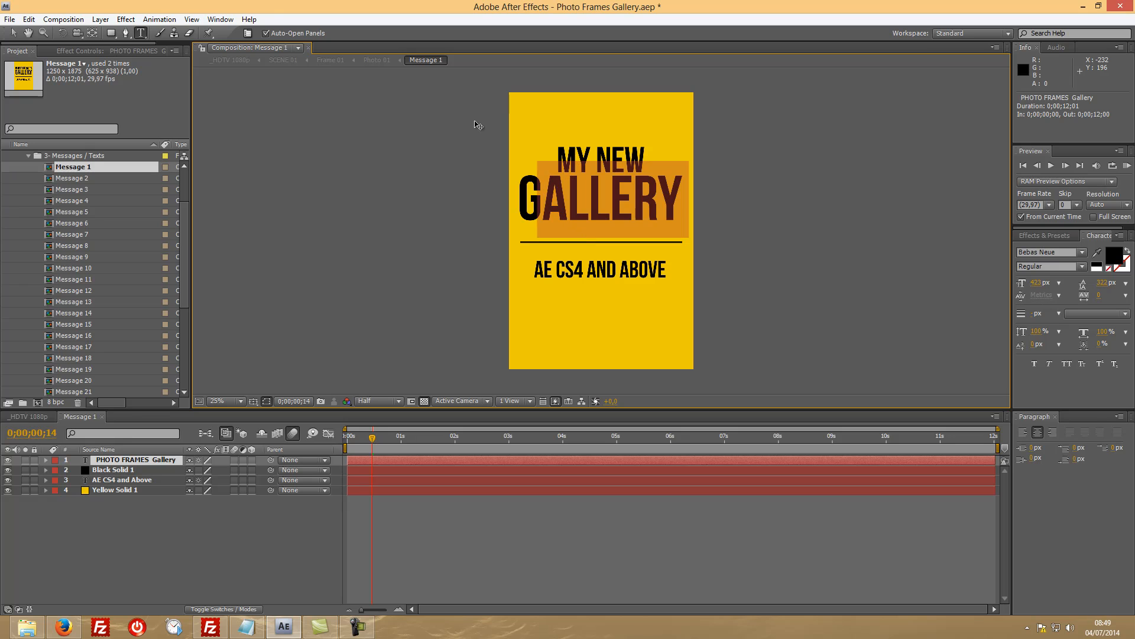
key("shift+Left")
type("TI")
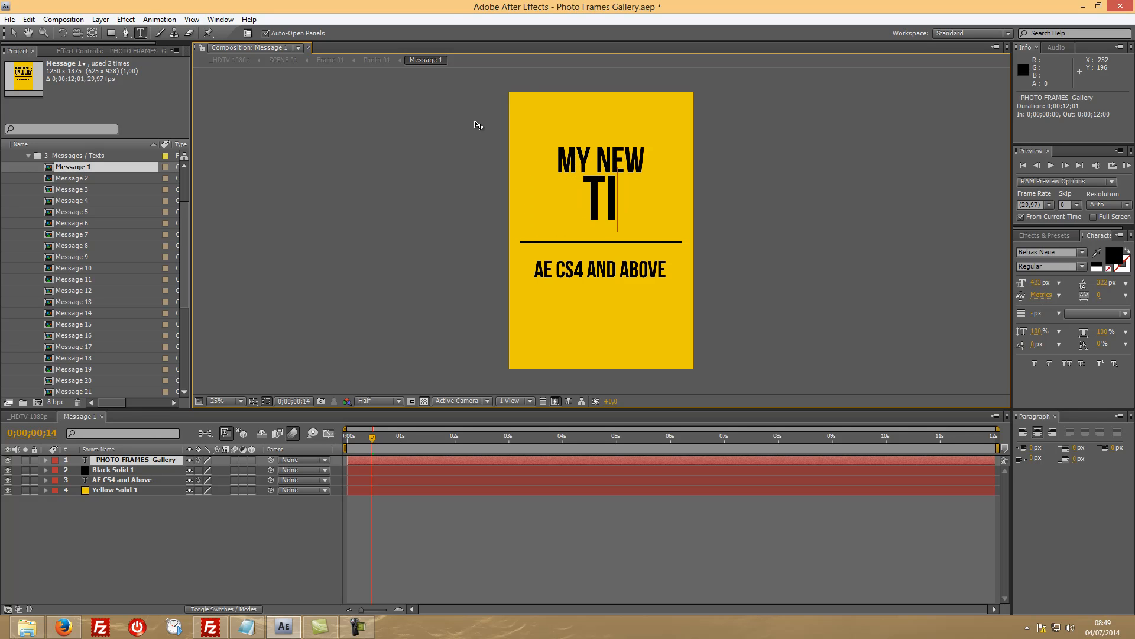
type("TLE")
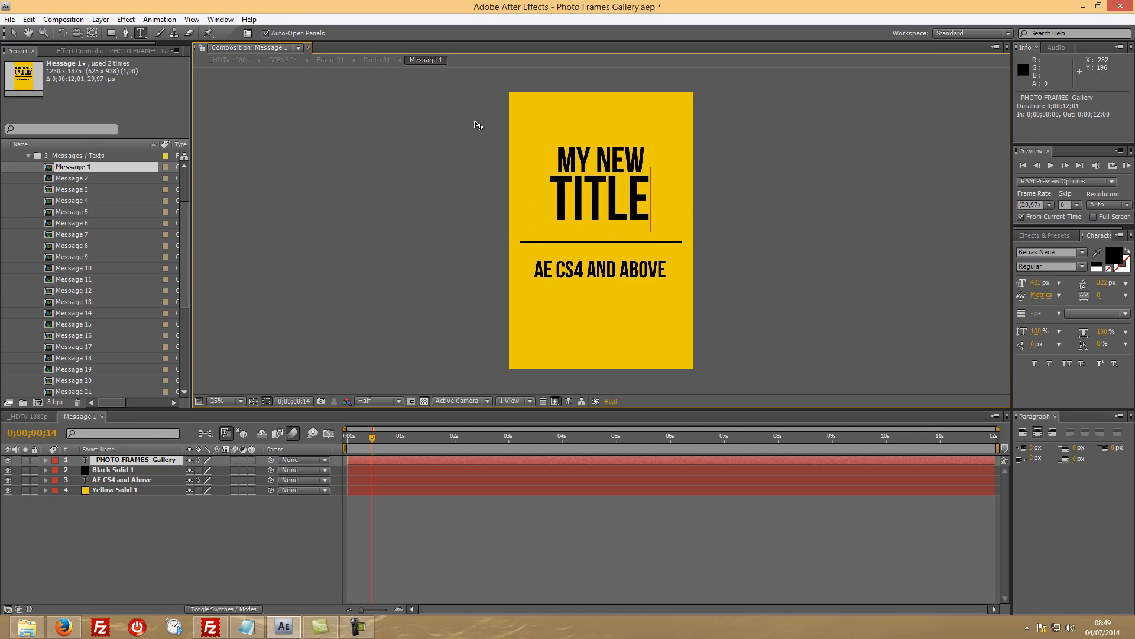
Step: Enlarge both lines of the Message 1 title, MY NEW and TITLE, to about equal width, increasing the leading of TITLE
key("shift+Left")
key("shift+Left")
key("shift+Left")
key("shift+Left")
key("shift+Left")
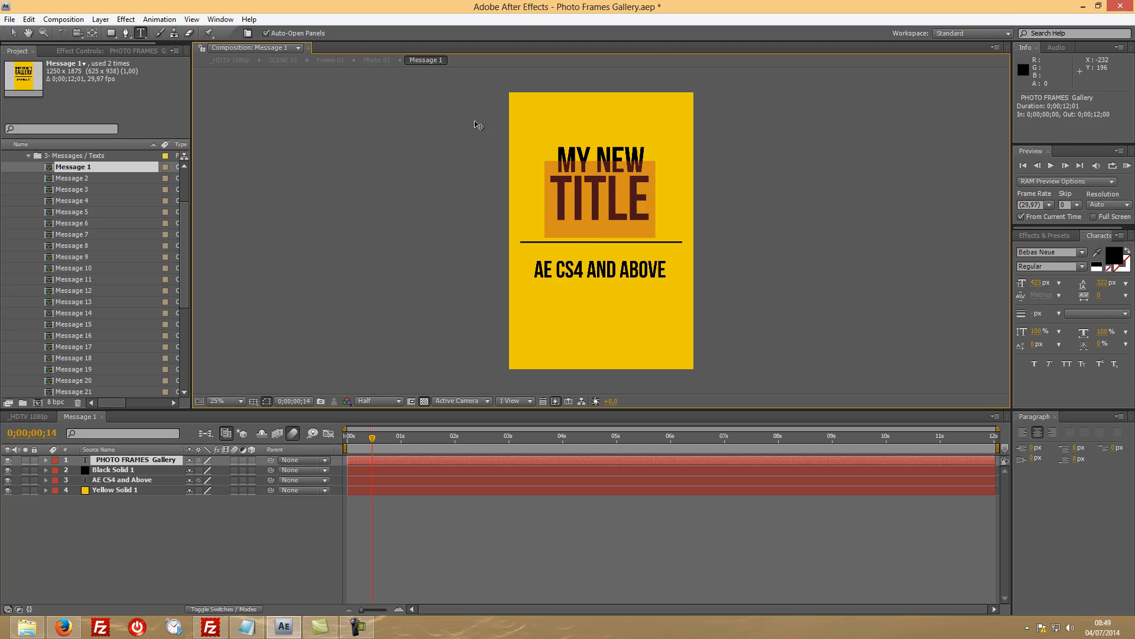
left_click(1039, 283)
left_click_drag(1045, 286, 1129, 283)
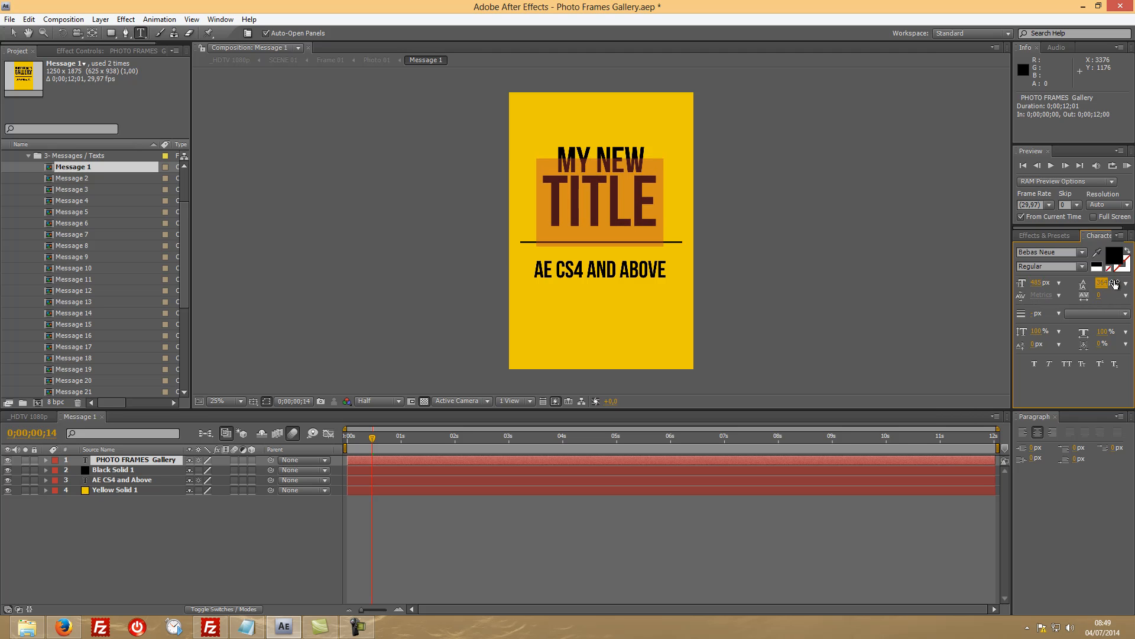
left_click_drag(1043, 284, 1113, 285)
left_click_drag(649, 159, 556, 161)
left_click_drag(1039, 283, 1087, 280)
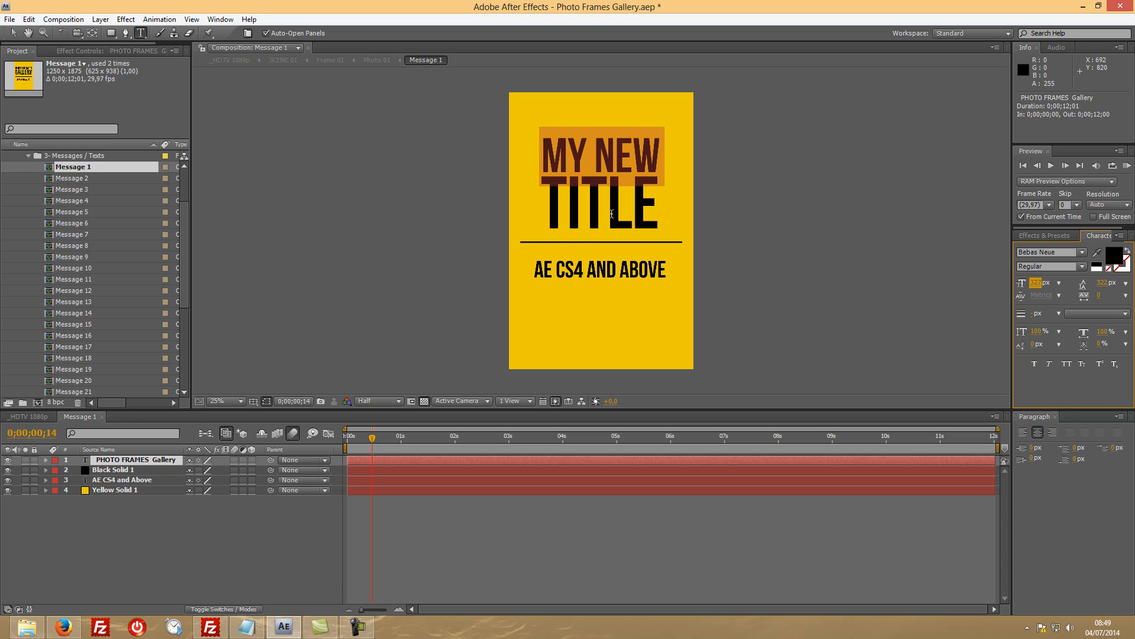
Step: Replace the AE CS4 AND ABOVE text in Message 1 with FOR TUTORIAL and ONLY on two lines
double_click(109, 479)
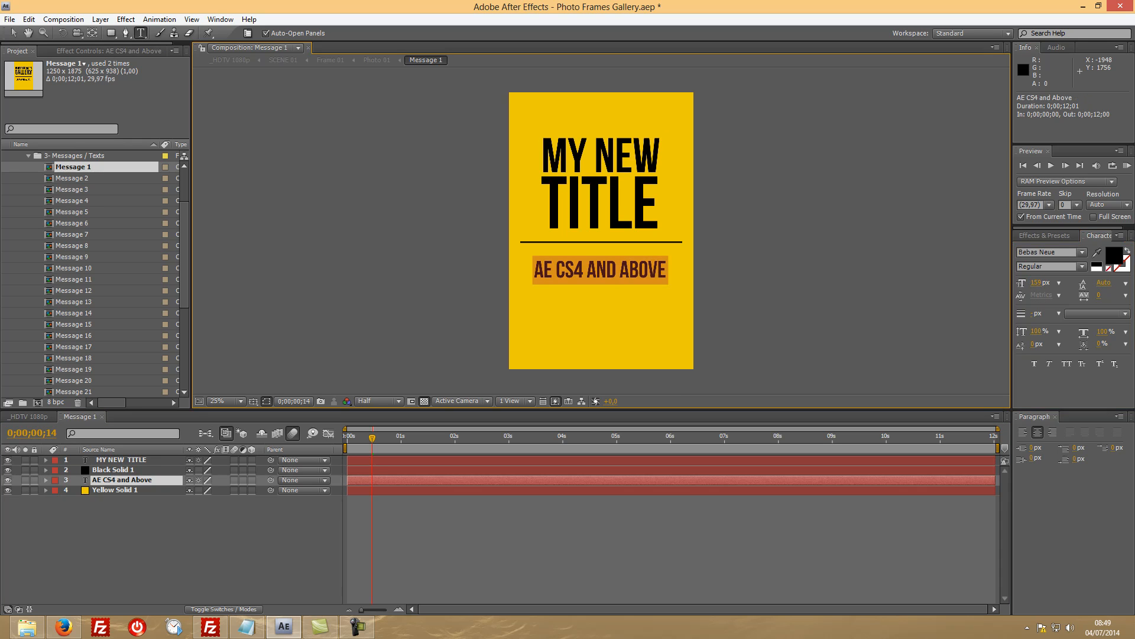
type("FOR ")
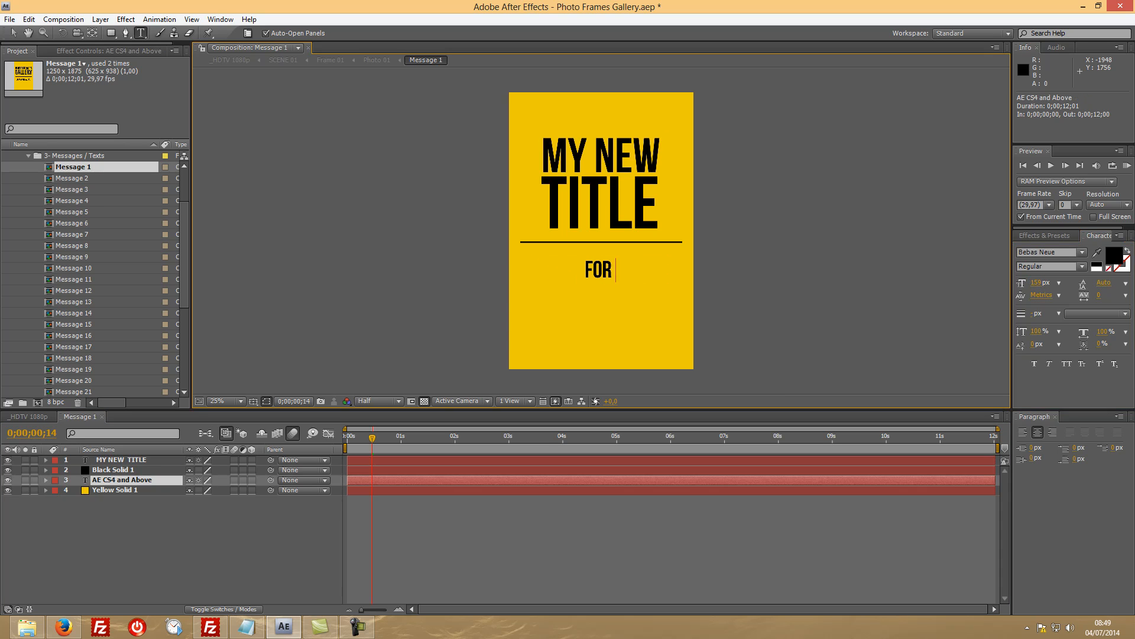
type("TUTORIAL ")
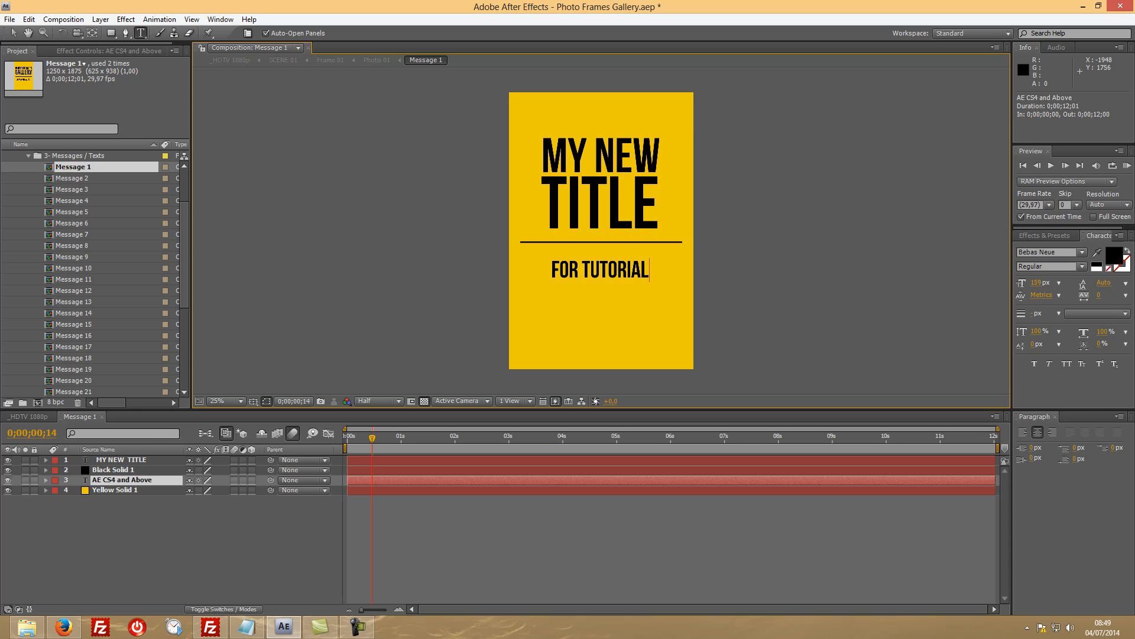
type("ONLY")
Step: Set the word ONLY to a font size of 452 px with 352 px leading
double_click(618, 298)
left_click_drag(1039, 283, 1112, 287)
left_click_drag(1038, 283, 1110, 285)
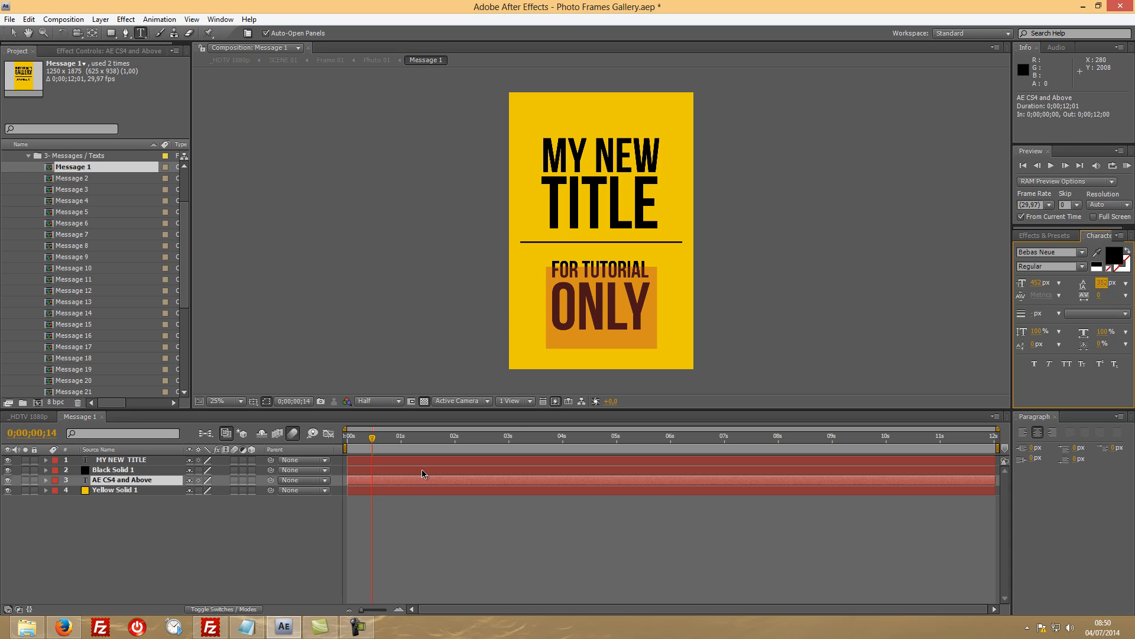
left_click(204, 530)
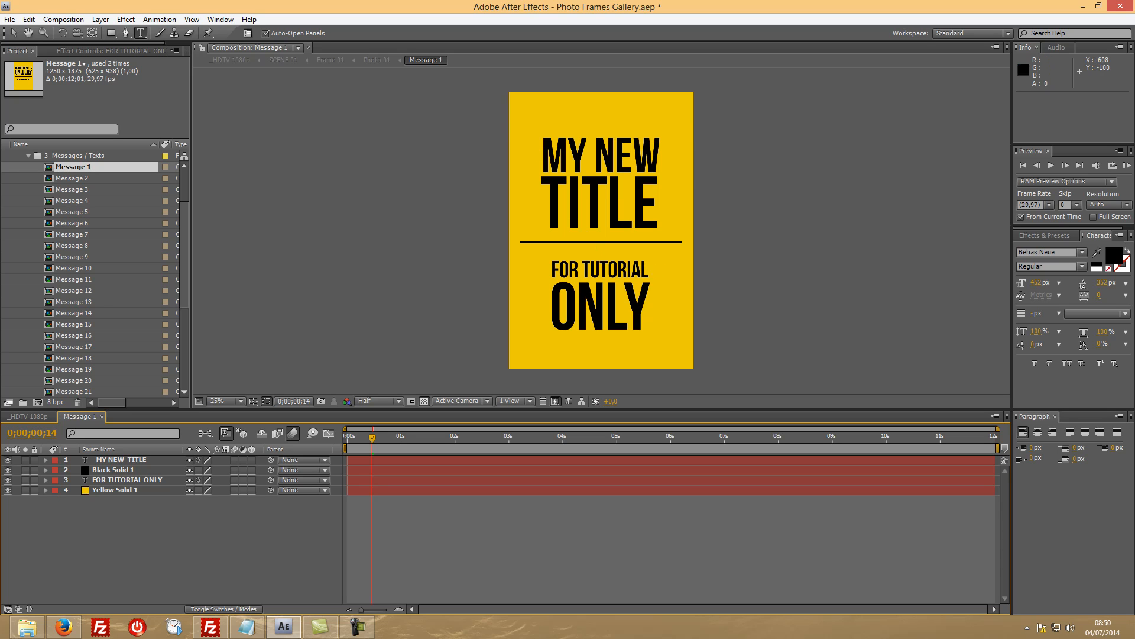
Step: Move the MY NEW TITLE text layer straight up by 40 px with the Selection tool
left_click(13, 32)
left_click_drag(600, 157, 600, 150)
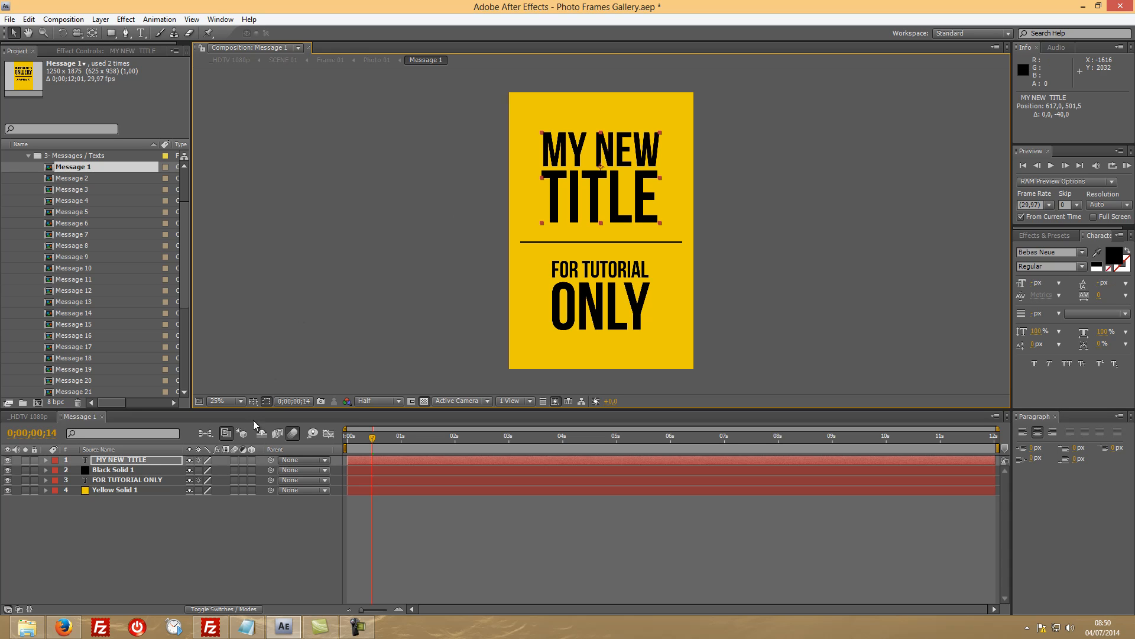
Step: Change the color of Message 1's yellow background solid to deep magenta in its solid settings
left_click(127, 491)
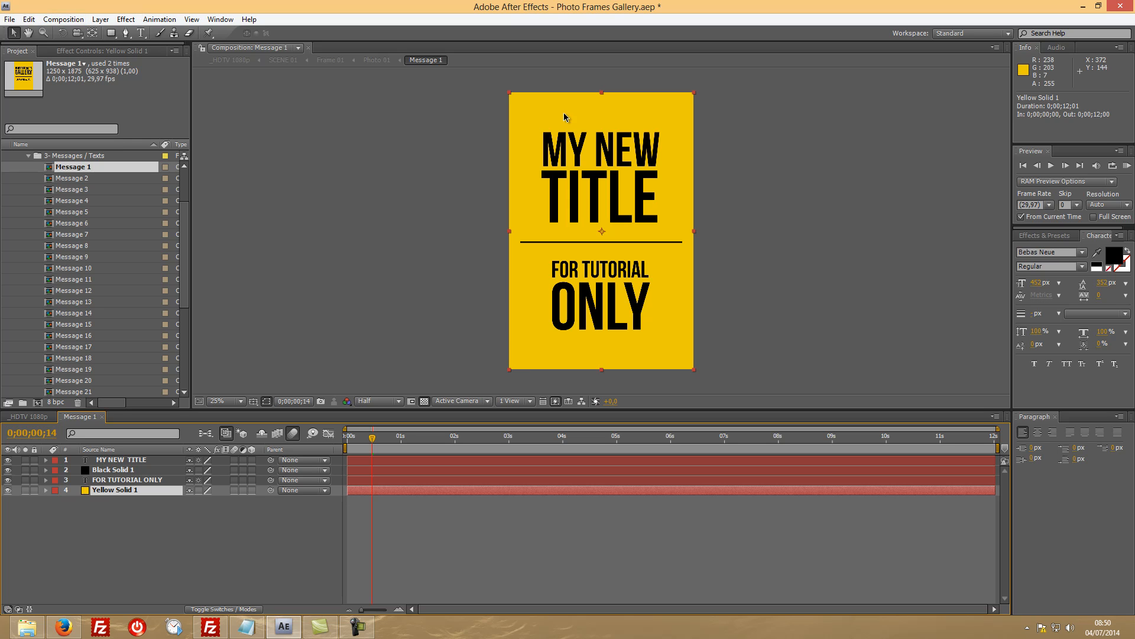
left_click(101, 19)
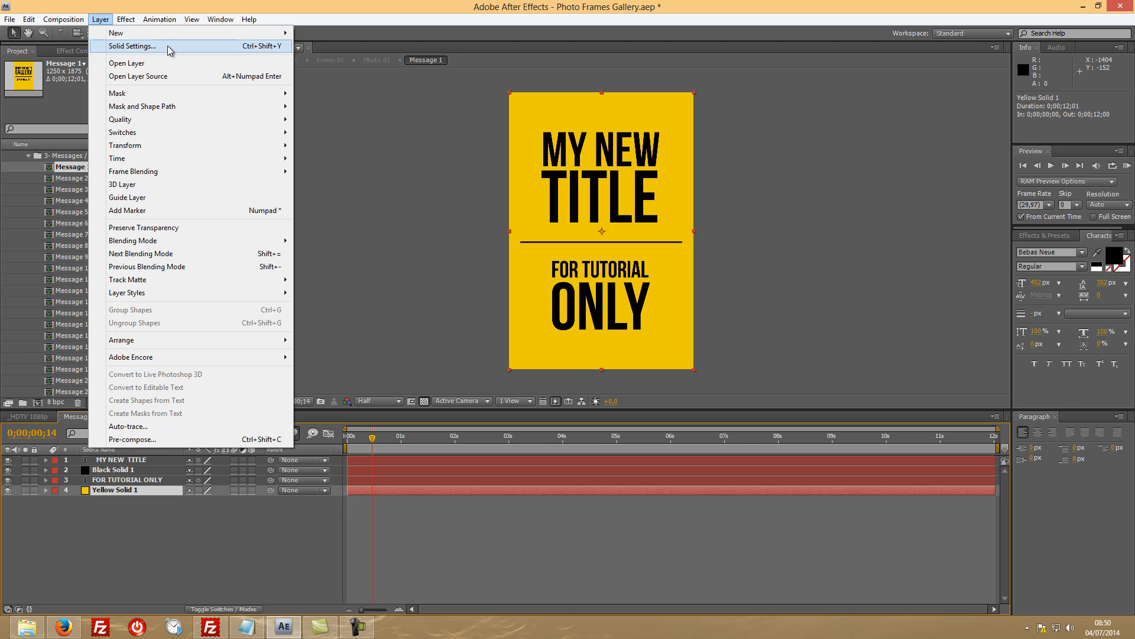
left_click(147, 46)
left_click(116, 203)
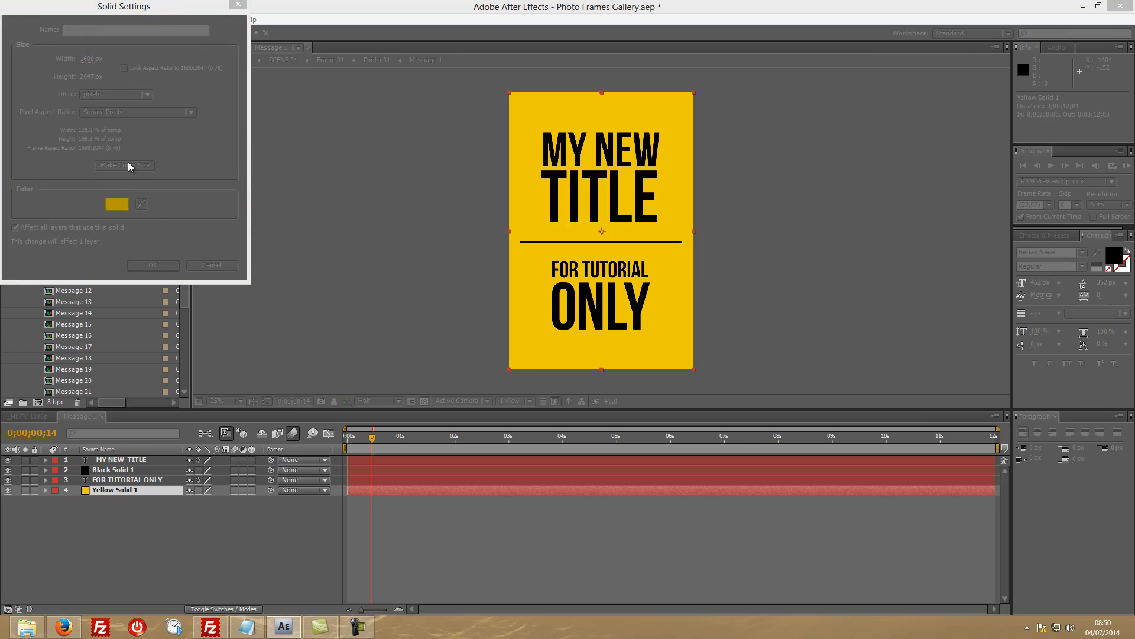
mouse_move(174, 87)
left_mouse_down()
mouse_move(180, 54)
mouse_move(157, 99)
mouse_move(159, 67)
left_mouse_up()
left_click(158, 42)
left_click(272, 28)
left_click(153, 265)
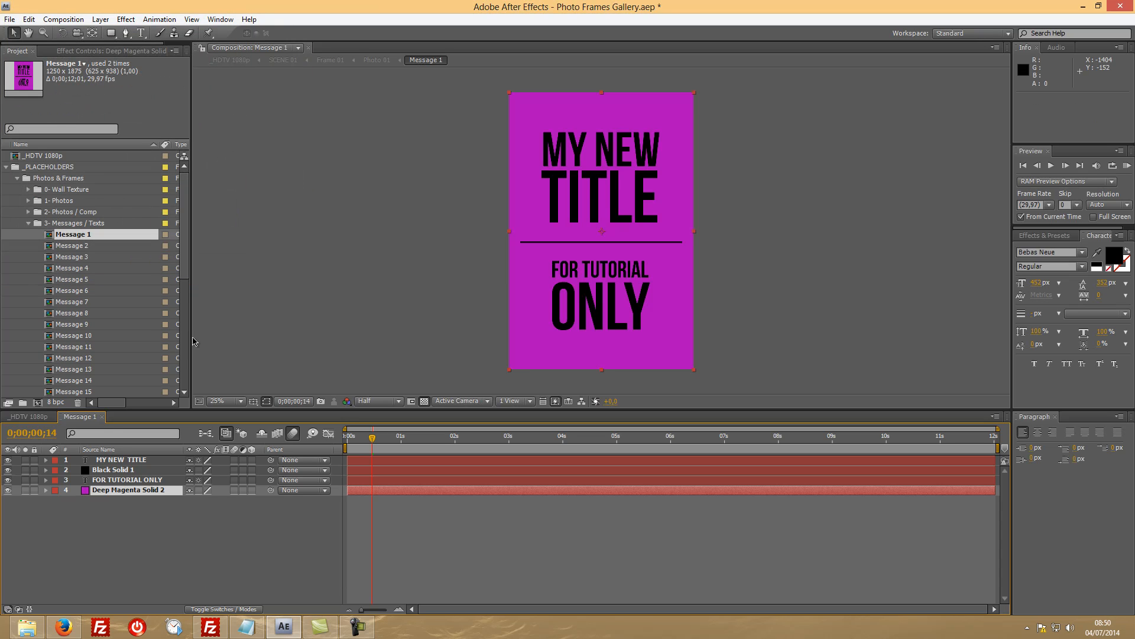
Step: Preview the edited message in _HDTV 1080p at 0;00;05;04 and 0;00;04;29
left_click(30, 418)
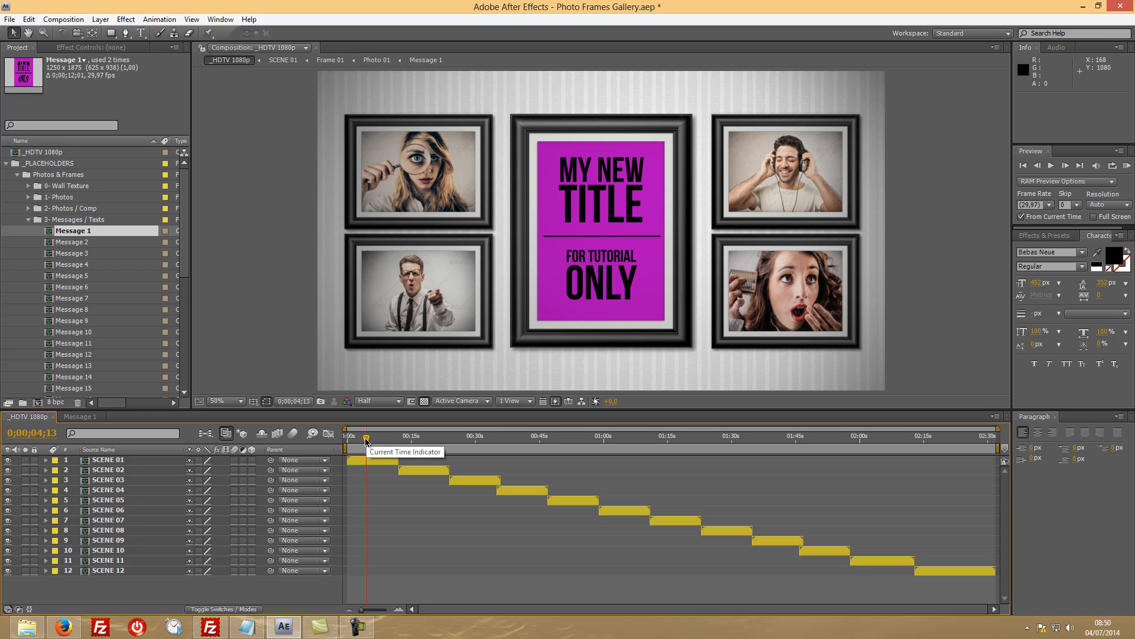
mouse_move(366, 440)
left_mouse_down()
mouse_move(384, 440)
mouse_move(369, 439)
left_mouse_up()
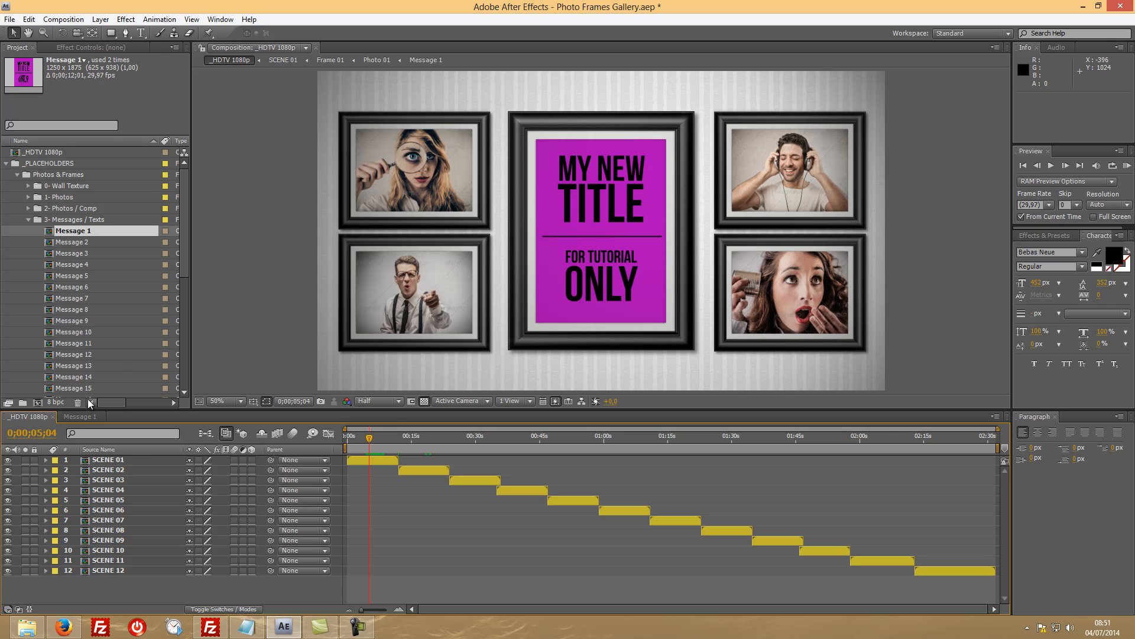
left_click(80, 416)
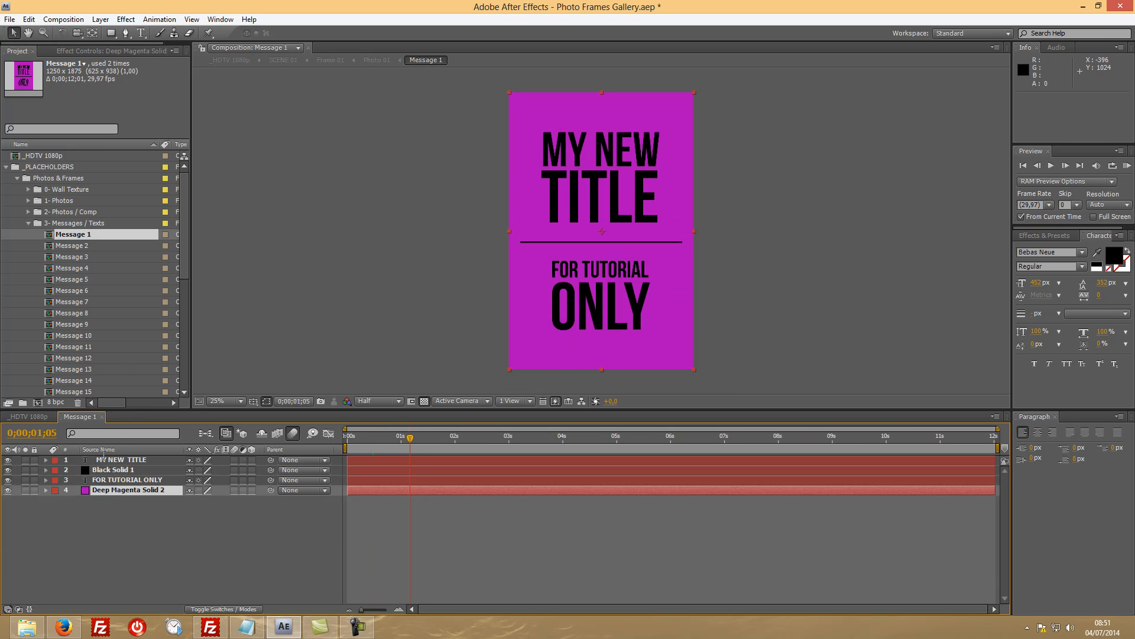
left_click(25, 416)
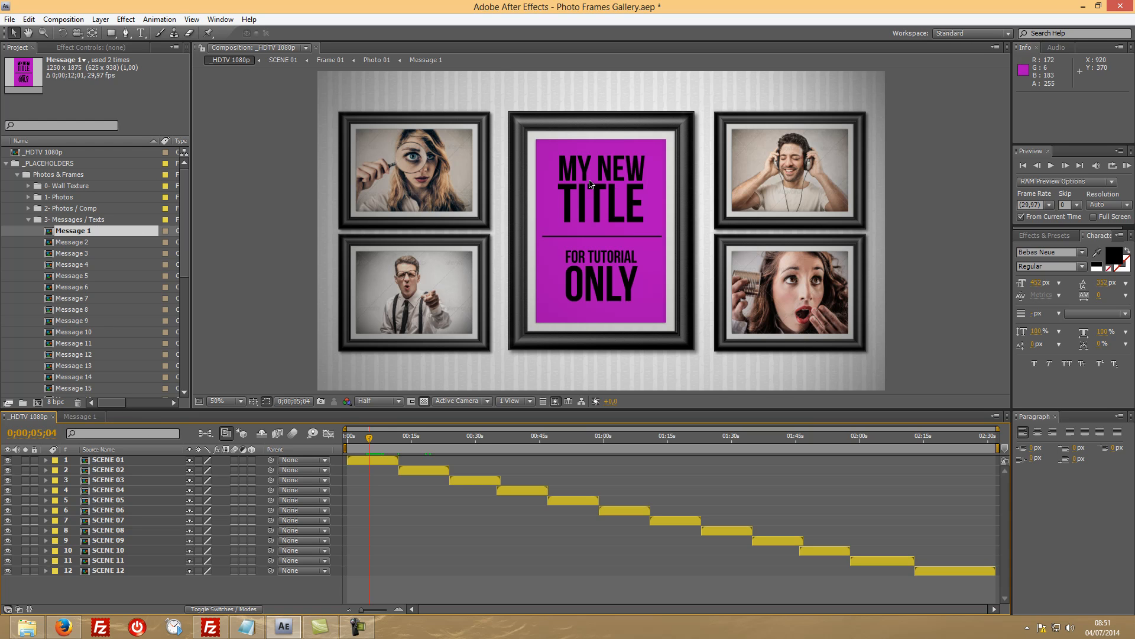
left_click(368, 438)
left_click_drag(368, 439, 369, 438)
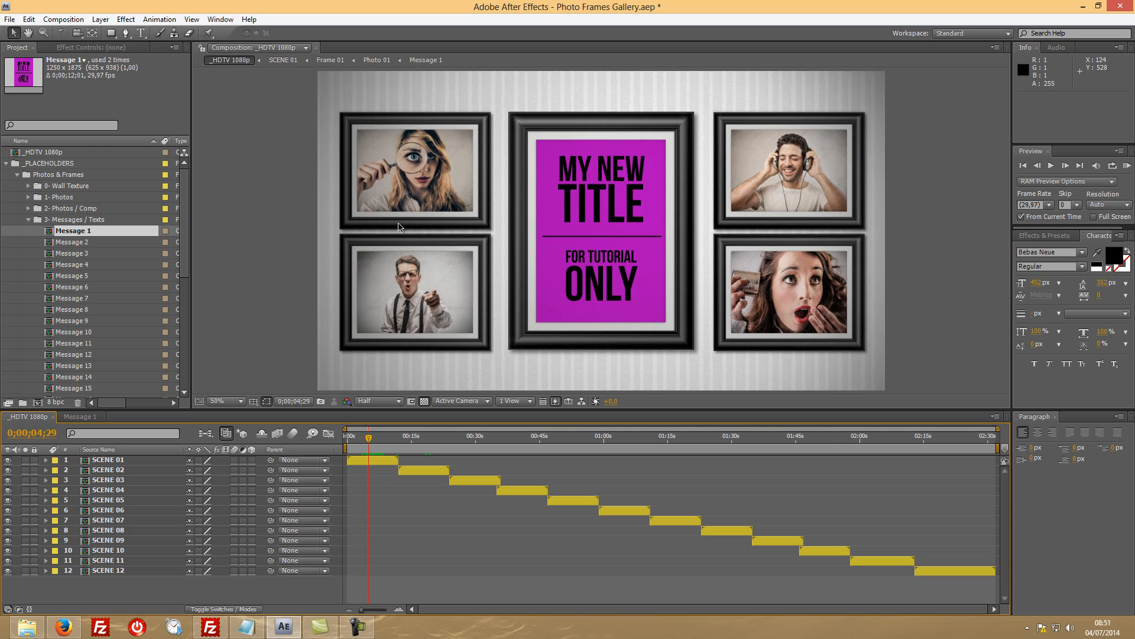
Step: Return to the Message 1 composition, collapse the 3- Messages / Texts folder and import 10.jpg into the project
left_click(93, 416)
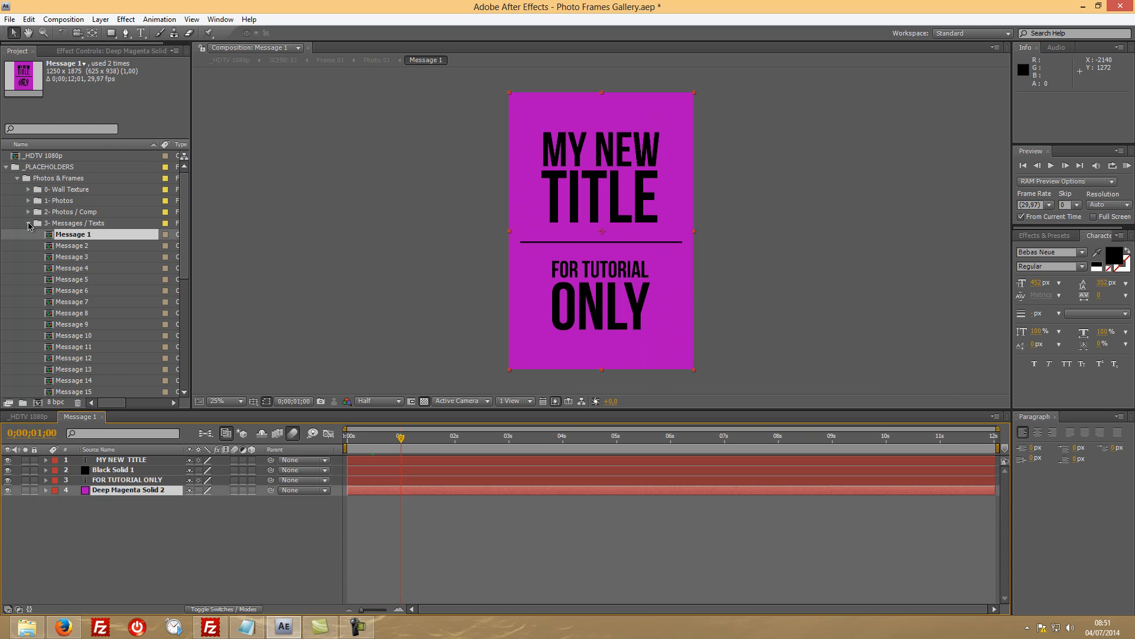
left_click(29, 223)
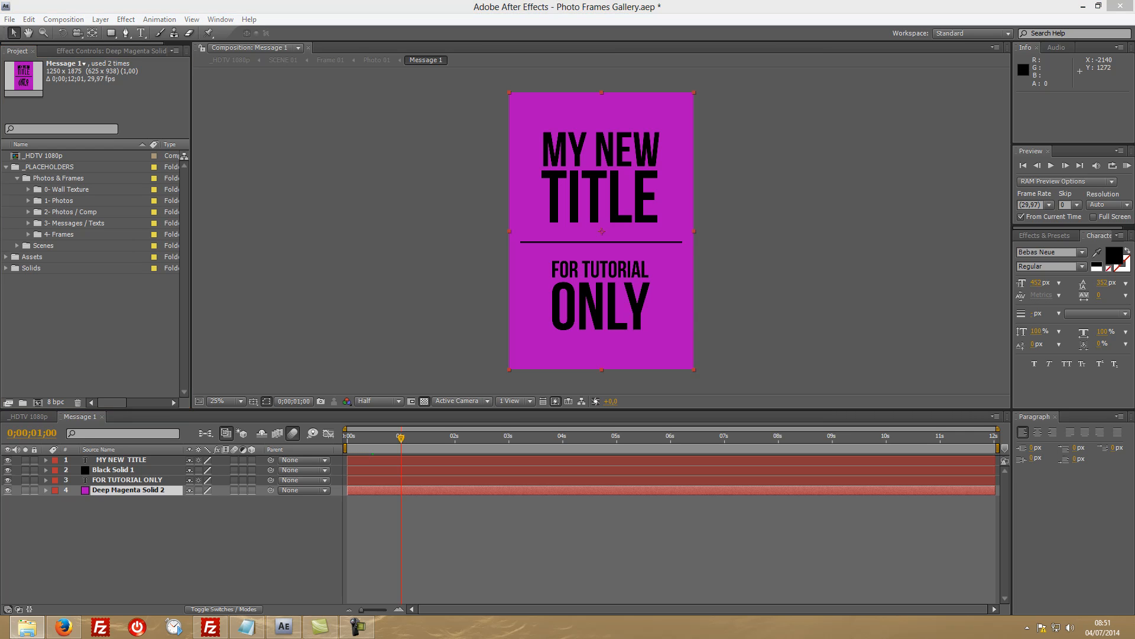
left_click_drag(0, 343, 101, 344)
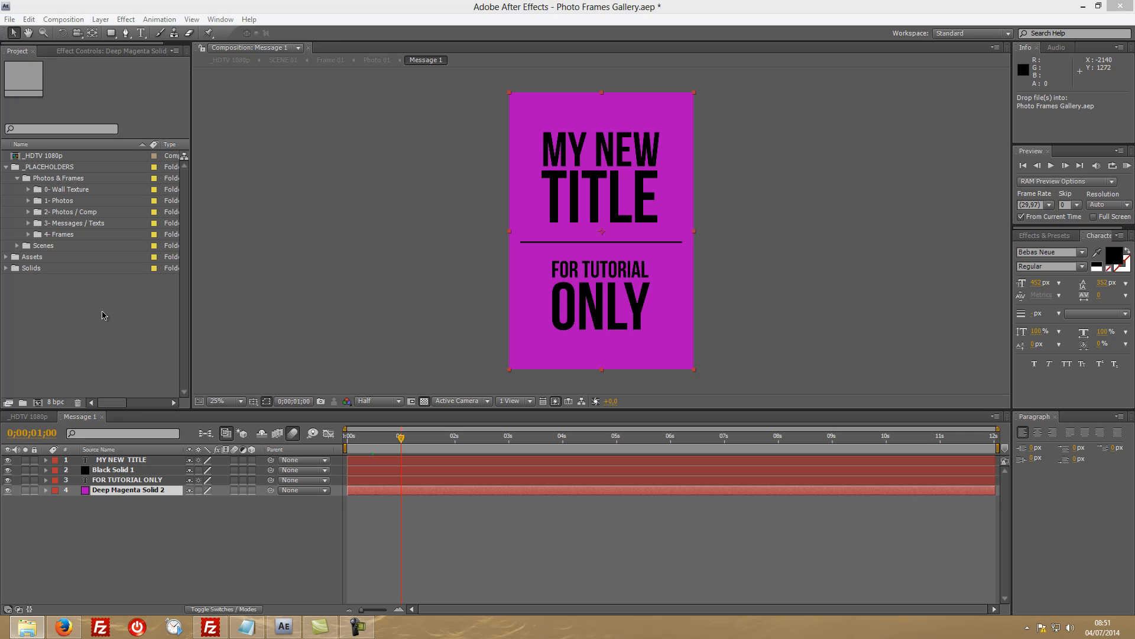
left_click_drag(85, 289, 82, 290)
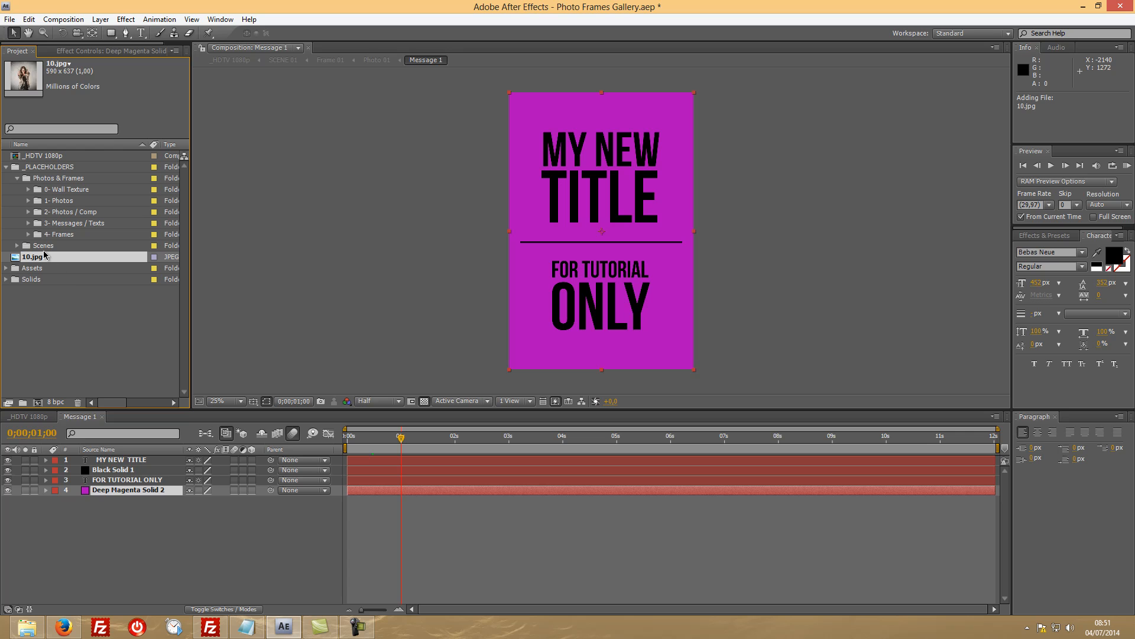
Step: Create a project folder named Z_New Photos and move 10.jpg into it
left_click(23, 404)
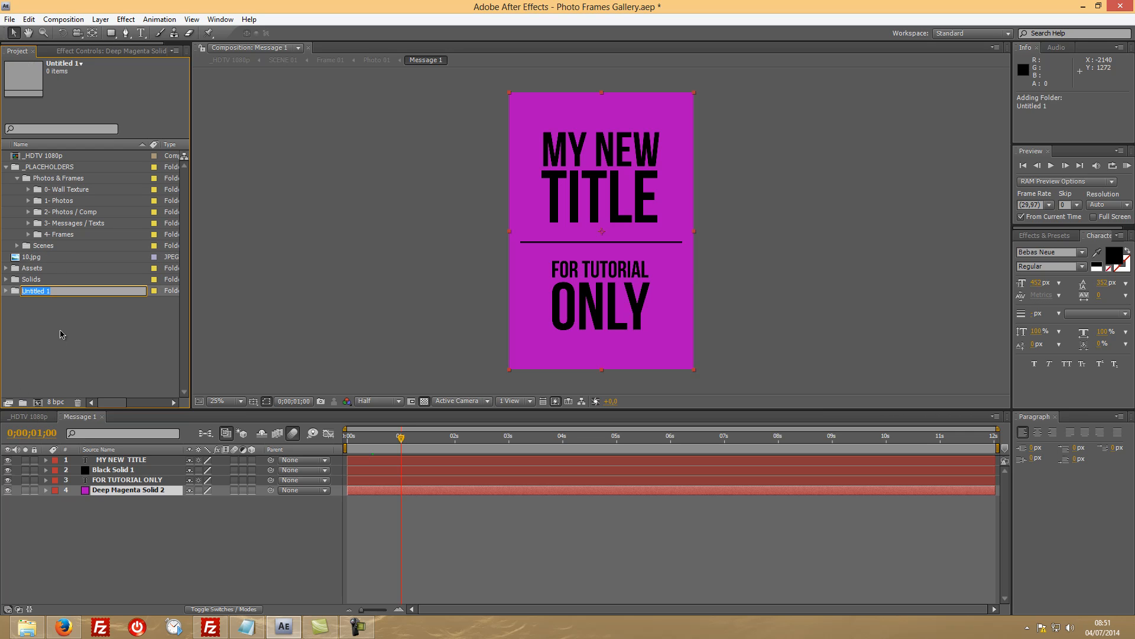
type("Z_New Photos")
key("Return")
left_click_drag(37, 261, 40, 289)
left_click(6, 280)
Step: Add 10.jpg as Message 1's uppermost layer, hide the four other layers and reveal the photo's Scale property
left_click_drag(52, 291, 104, 460)
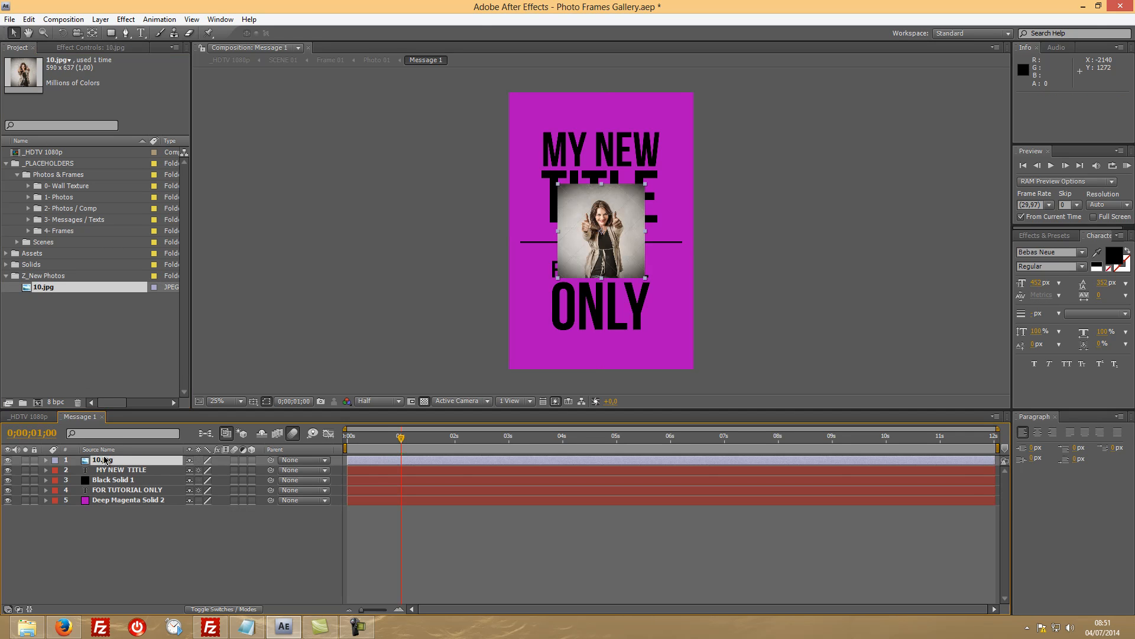
left_click_drag(7, 470, 8, 500)
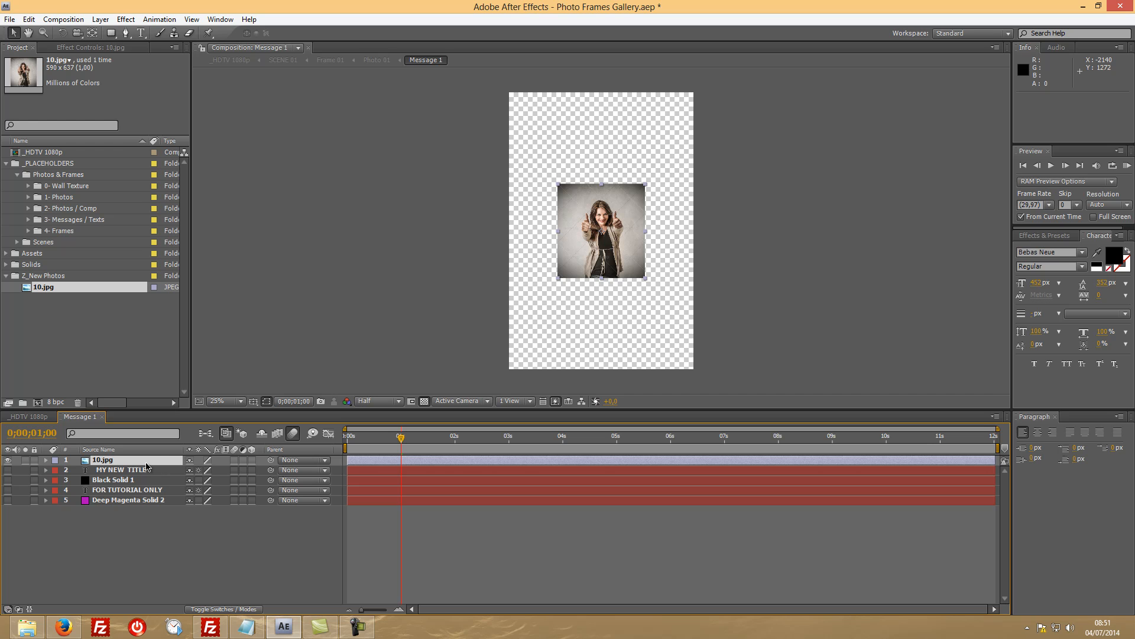
key("s")
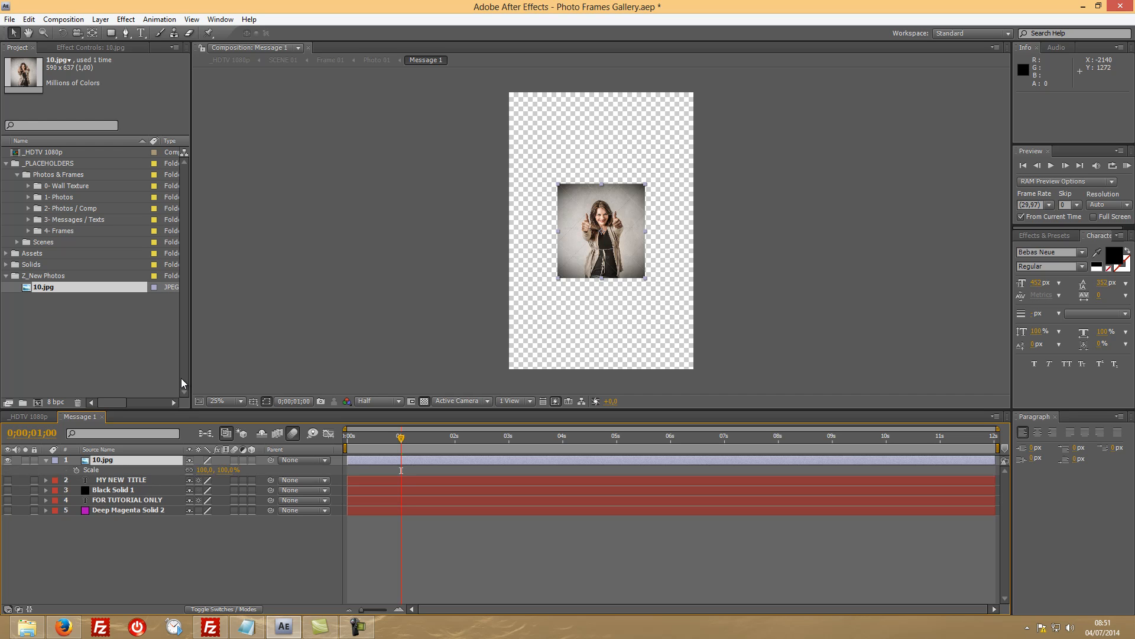
Step: Delete 10.jpg from the project, including its use in Message 1
left_click(84, 290)
key("Delete")
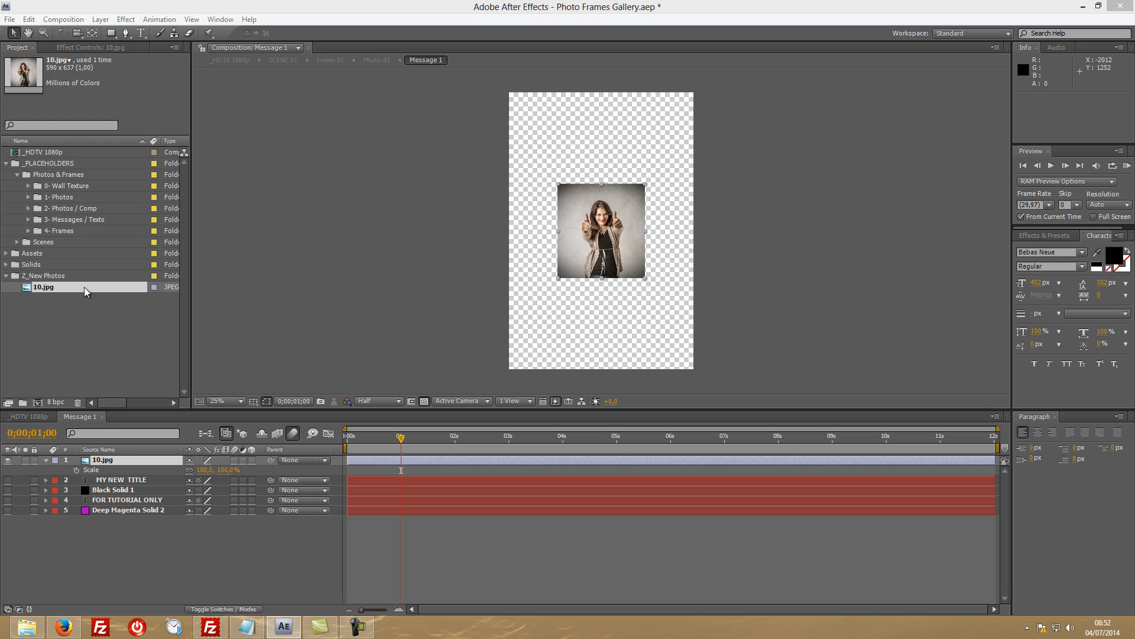
left_click(646, 350)
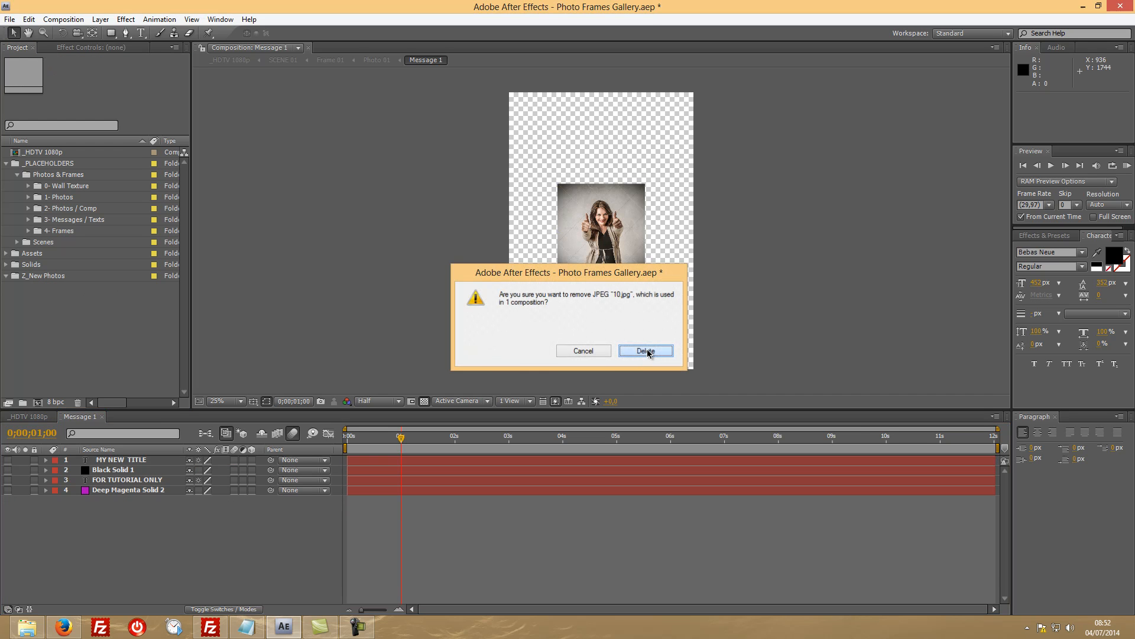
Step: Import 12.jpg into the Z_New Photos folder and place it as the uppermost layer in Message 1
left_click_drag(0, 372, 59, 272)
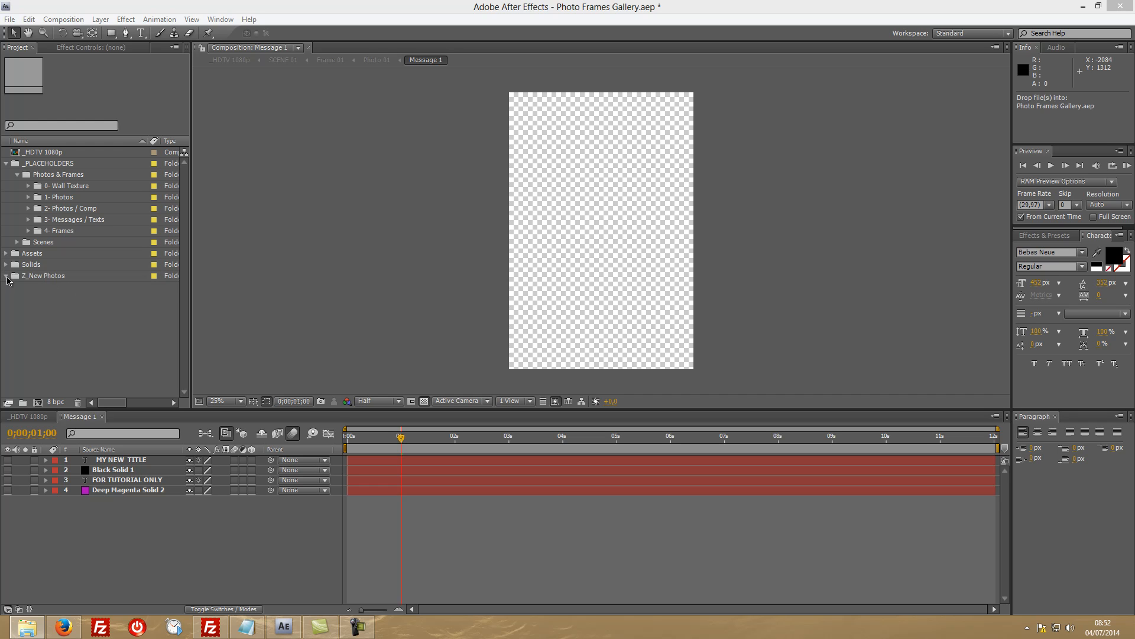
left_click(7, 277)
left_click(7, 277)
left_click(48, 287)
left_click_drag(49, 287, 101, 458)
Step: Scale the 12.jpg layer to 215% so it fills the Message 1 composition, and collapse its properties
key("s")
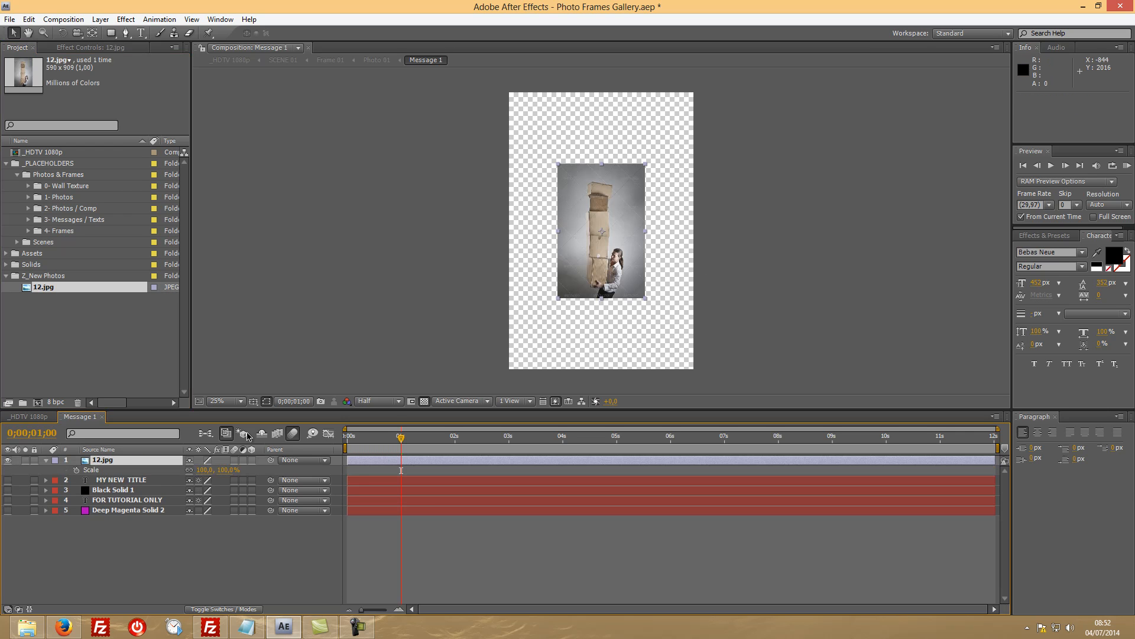
left_click_drag(204, 469, 257, 463)
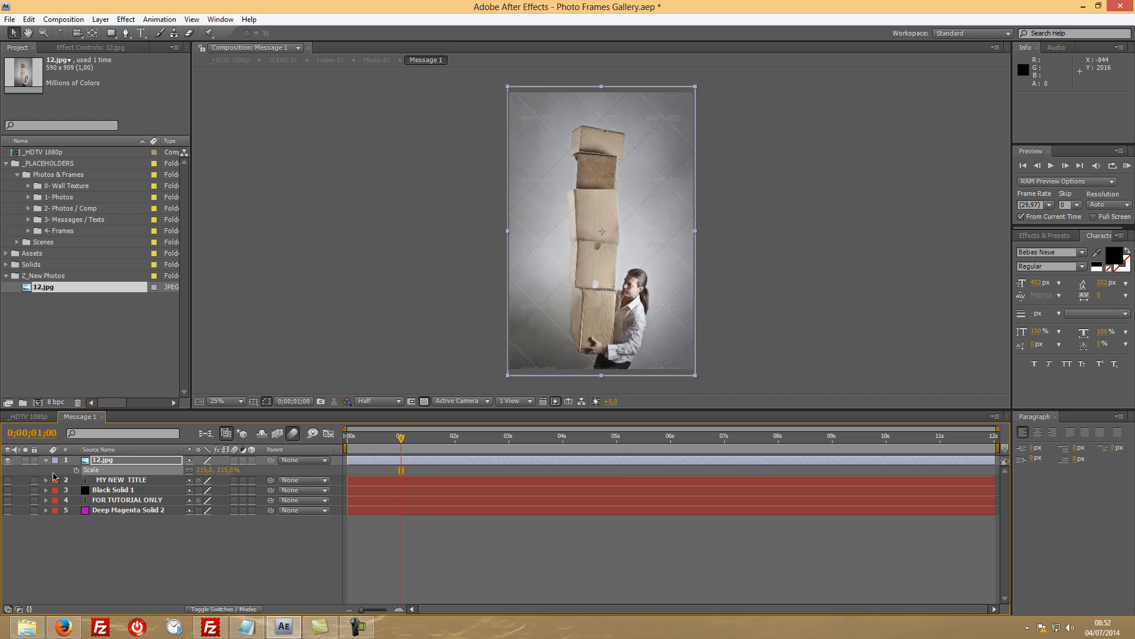
left_click(46, 462)
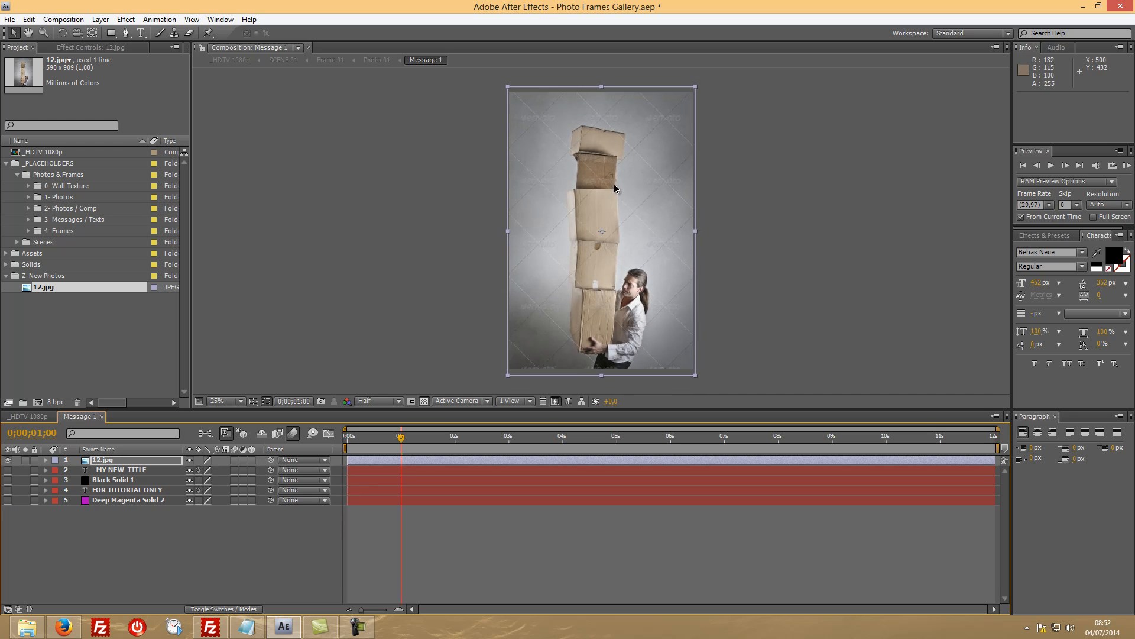
Step: Preview the photo in _HDTV 1080p at 0;00;04;21 and browse the message compositions in the 3- Messages / Texts folder
left_click(51, 417)
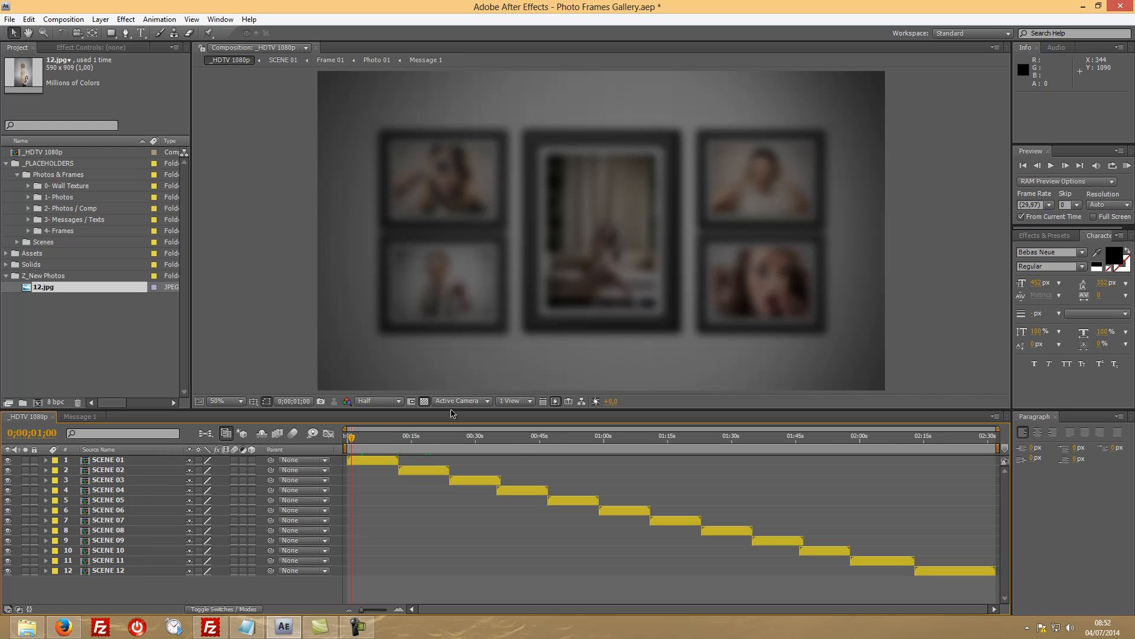
left_click_drag(351, 442, 367, 444)
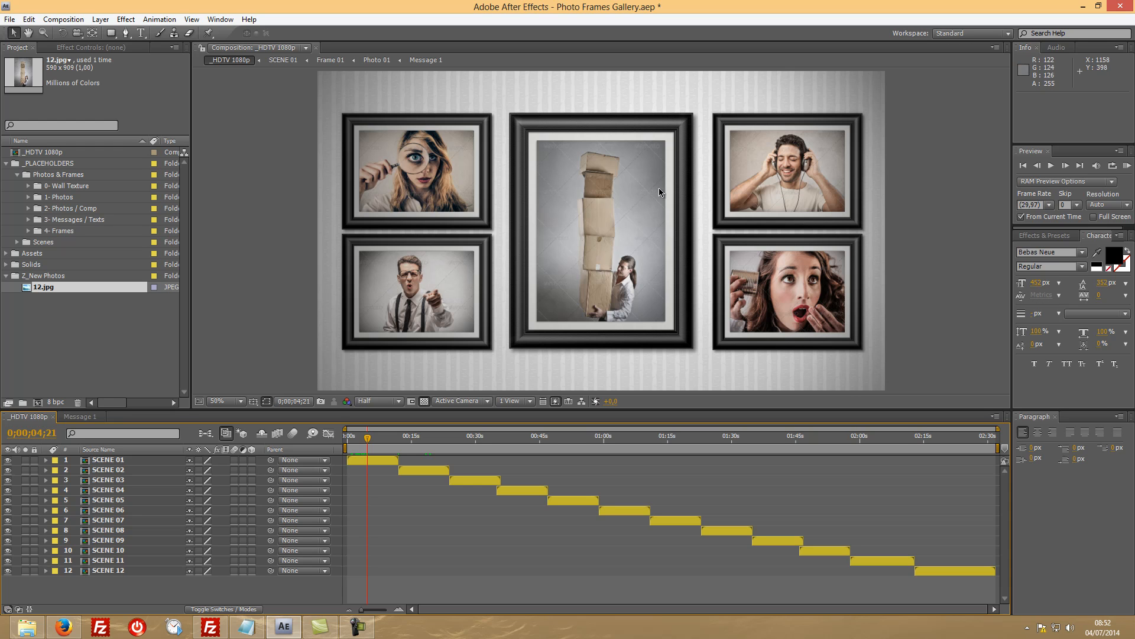
left_click(29, 223)
scroll(113, 255, "down", 7)
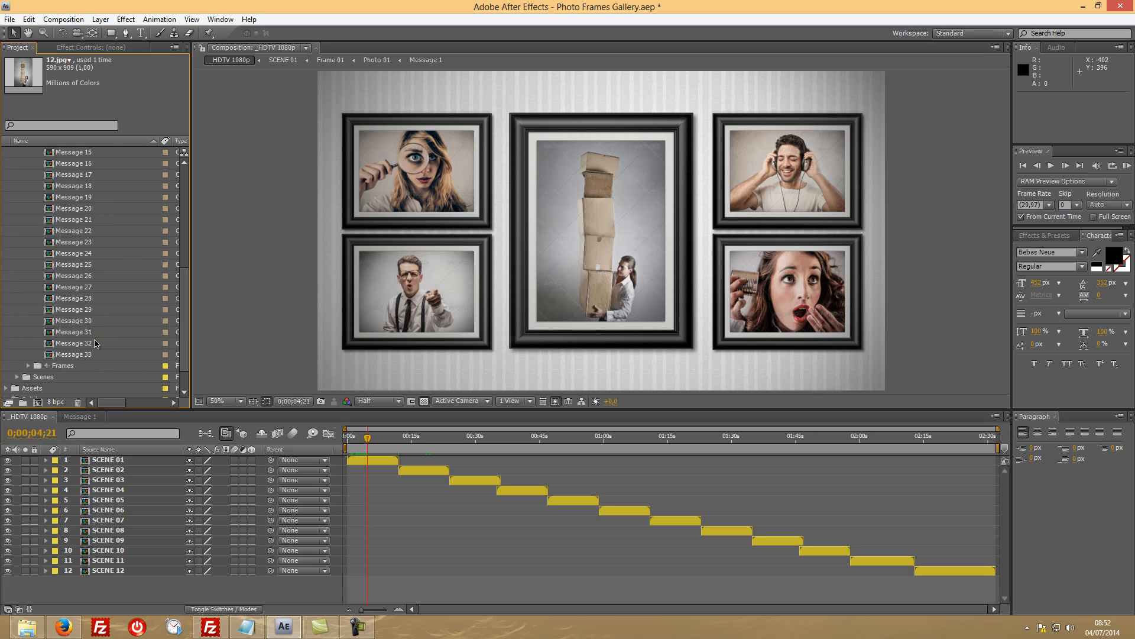
Step: Delete the 12.jpg layer from Message 1, turn its text and solid layers back on, and close the composition
scroll(109, 276, "up", 7)
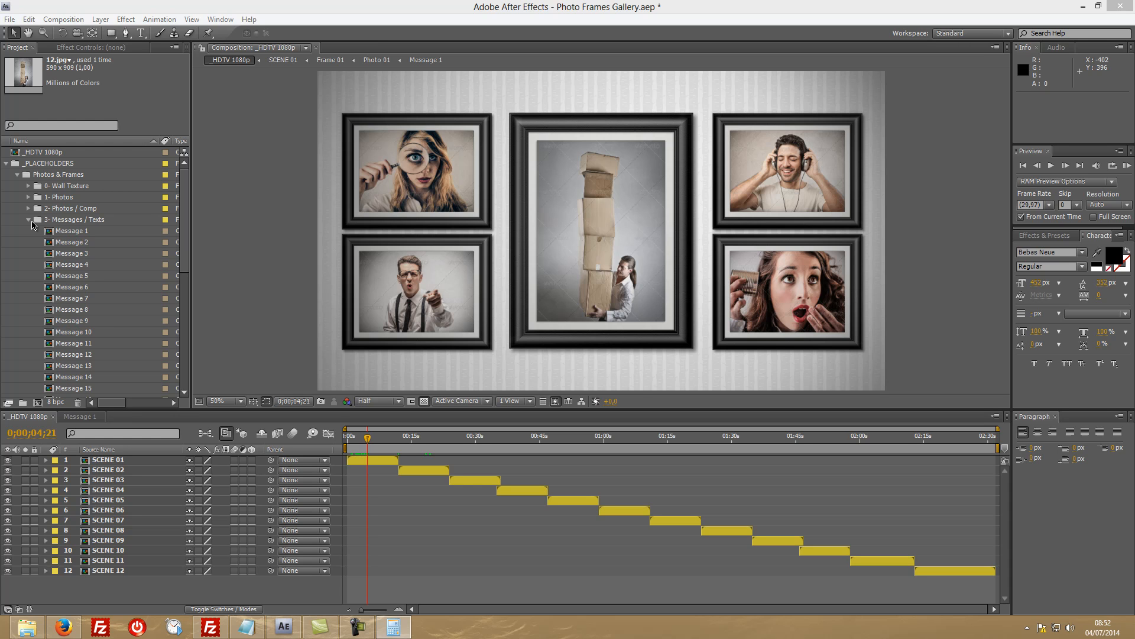
key("alt+F4")
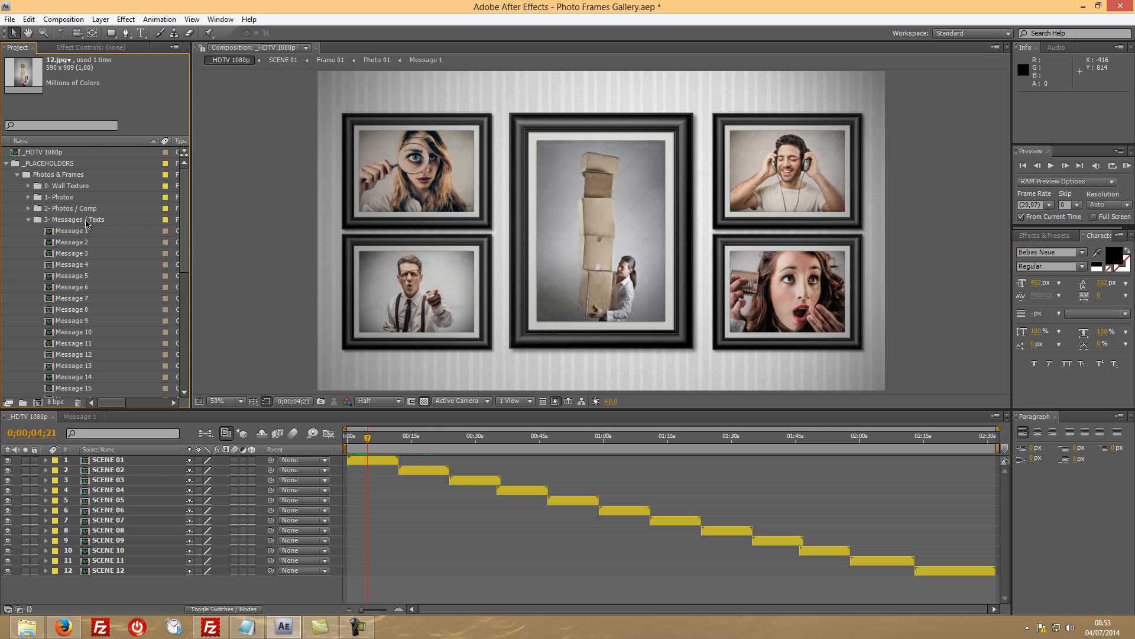
left_click(81, 417)
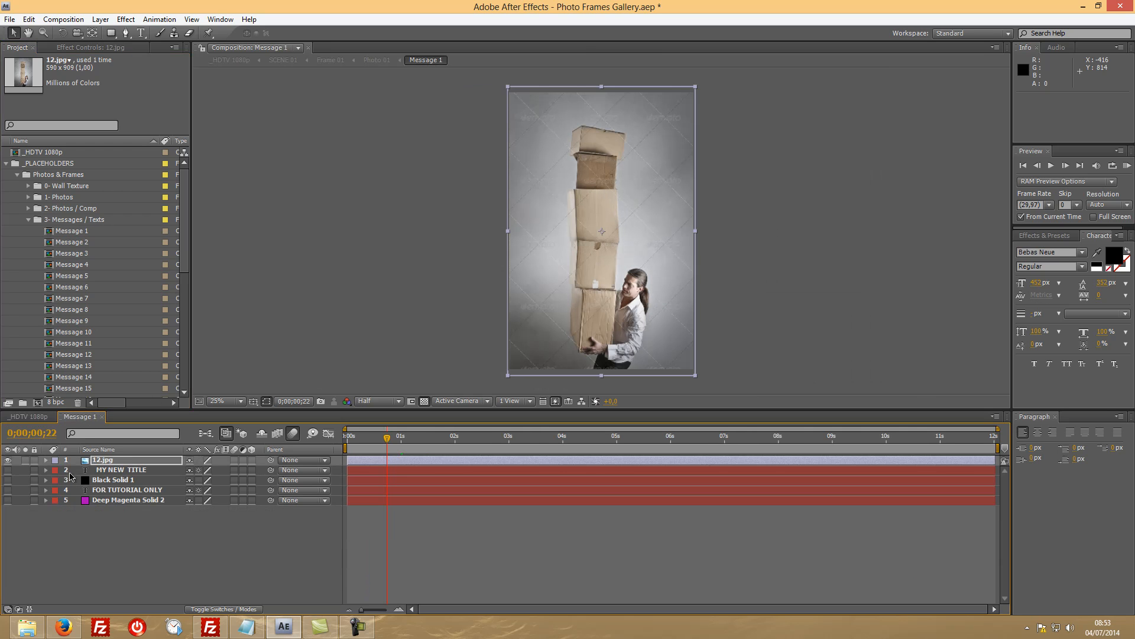
left_click(106, 463)
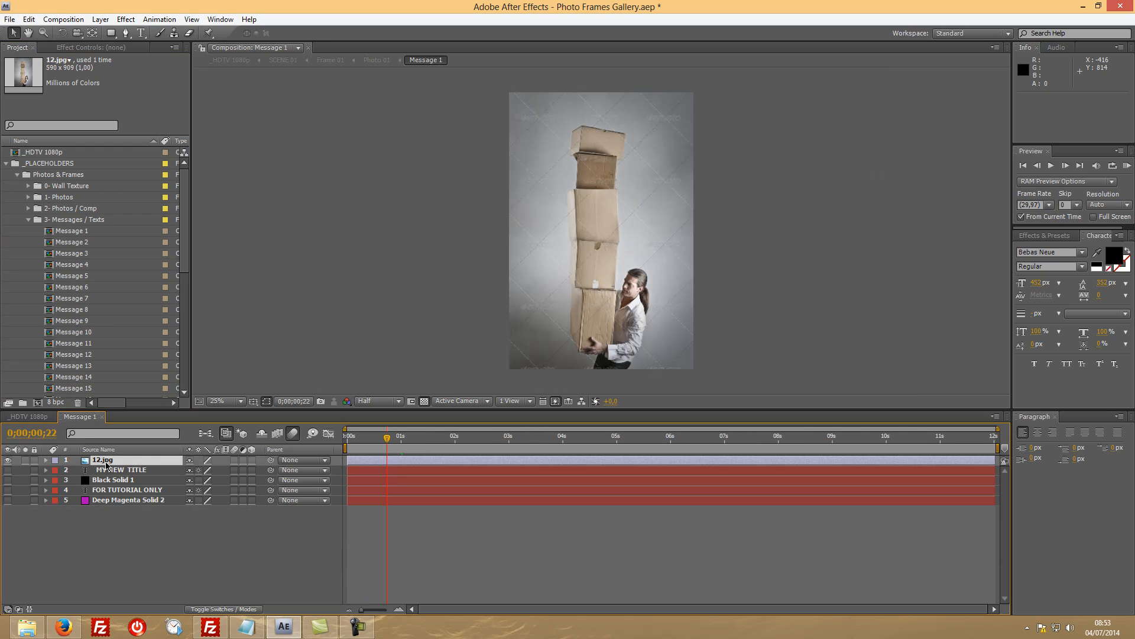
key("Delete")
left_click_drag(9, 465, 8, 491)
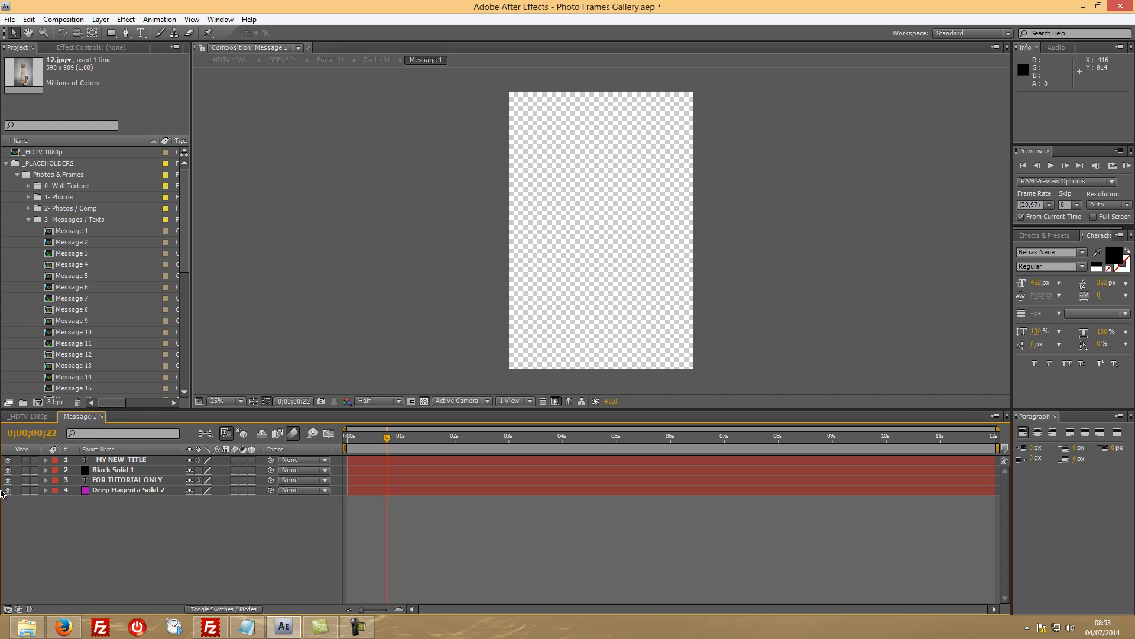
left_click(102, 417)
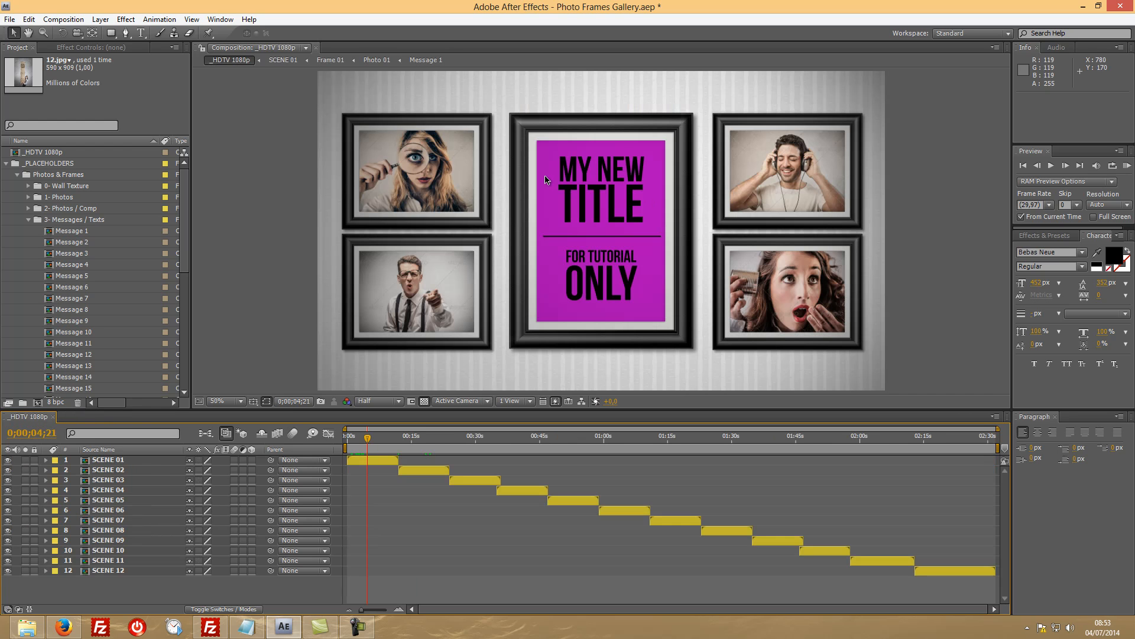
Step: Preview the message frames in _HDTV 1080p at 0;00;10;24 and 0;00;15;15, and find their matching compositions among Message 2 to Message 7
mouse_move(372, 438)
left_mouse_down()
mouse_move(360, 439)
mouse_move(409, 443)
mouse_move(393, 439)
left_mouse_up()
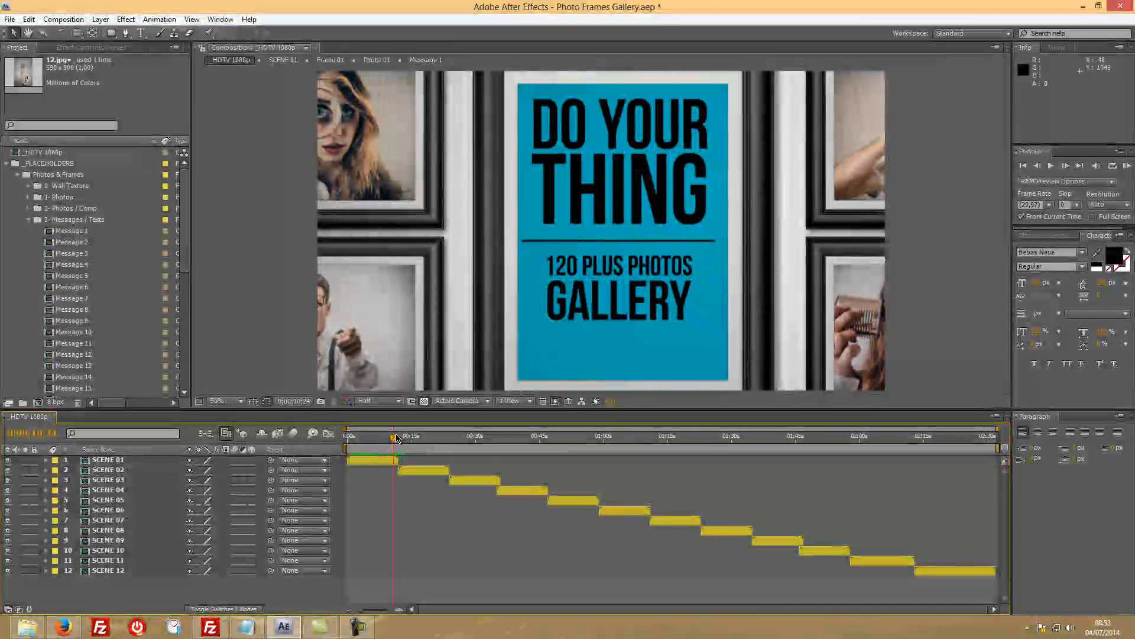
left_click(90, 234)
left_click(90, 242)
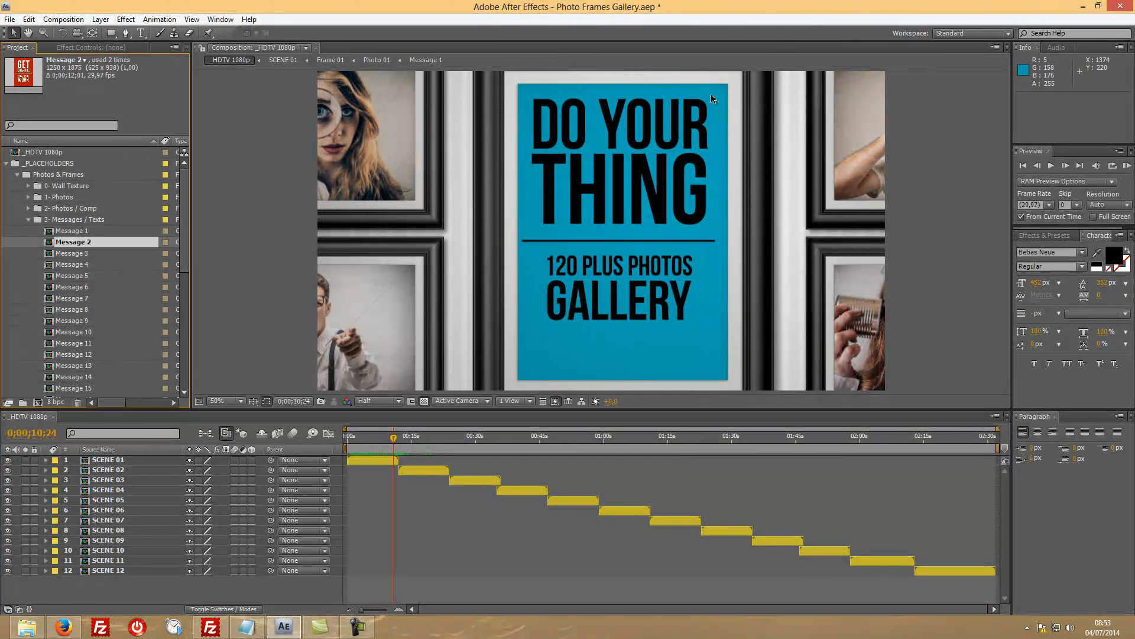
left_click_drag(392, 440, 414, 445)
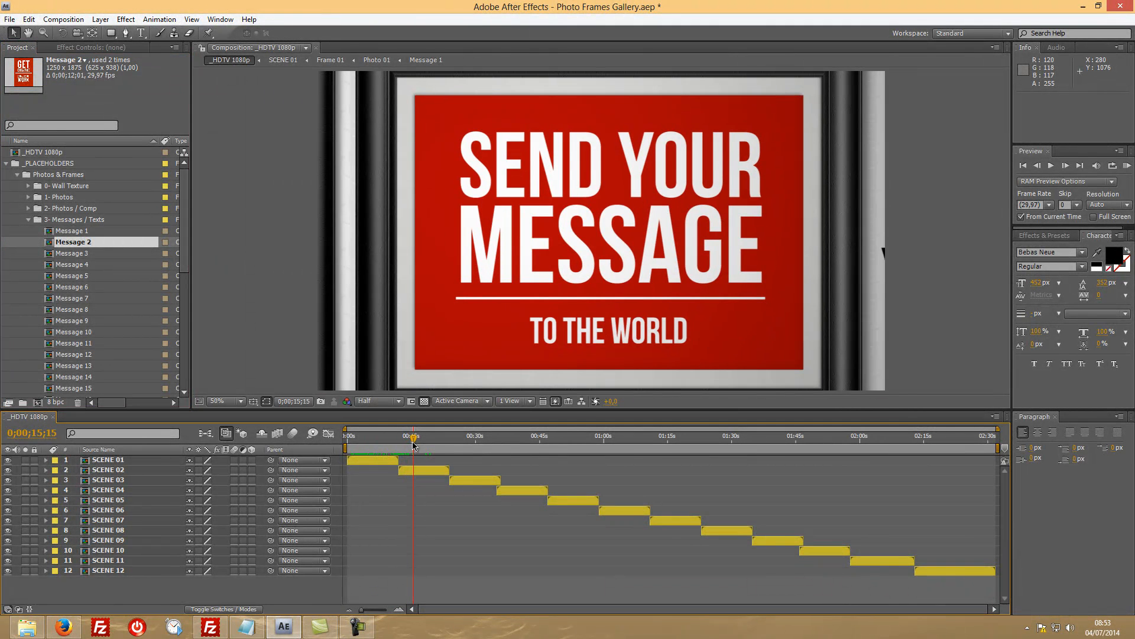
left_click(89, 254)
left_click(84, 264)
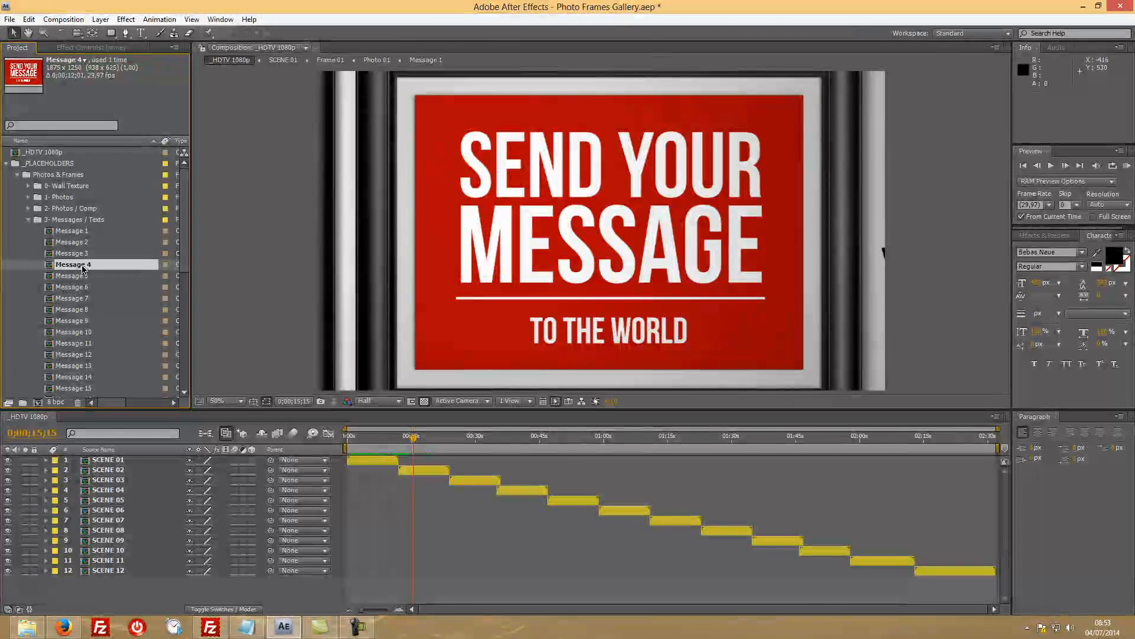
left_click(85, 298)
left_click(86, 265)
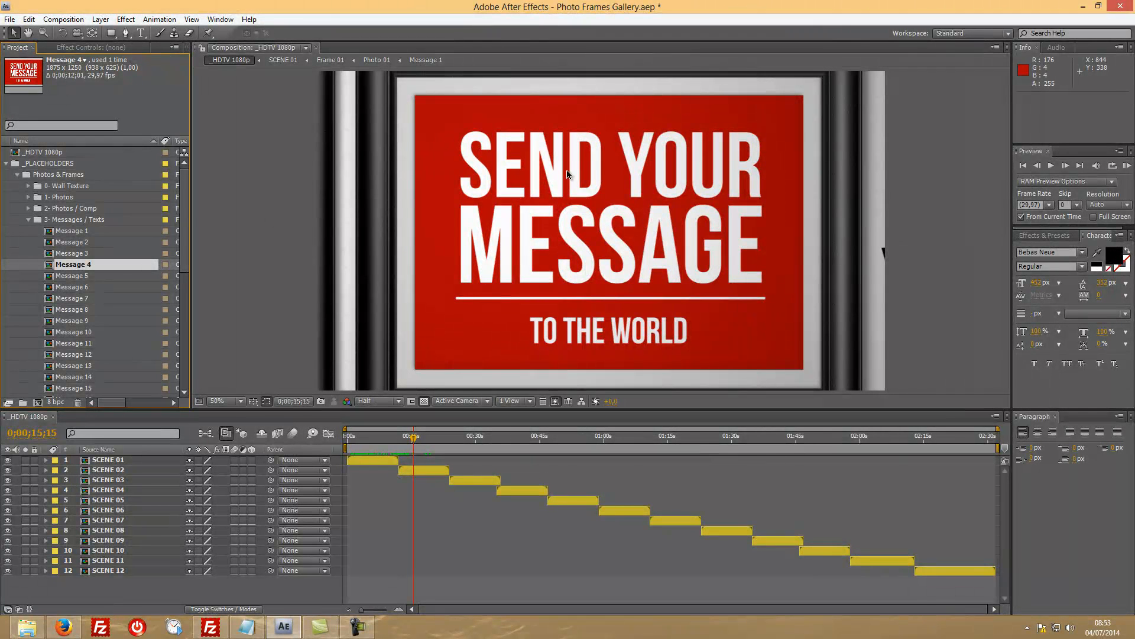
Step: Open the Message 4 composition to inspect its Send Your Message text, and return to _HDTV 1080p
double_click(76, 267)
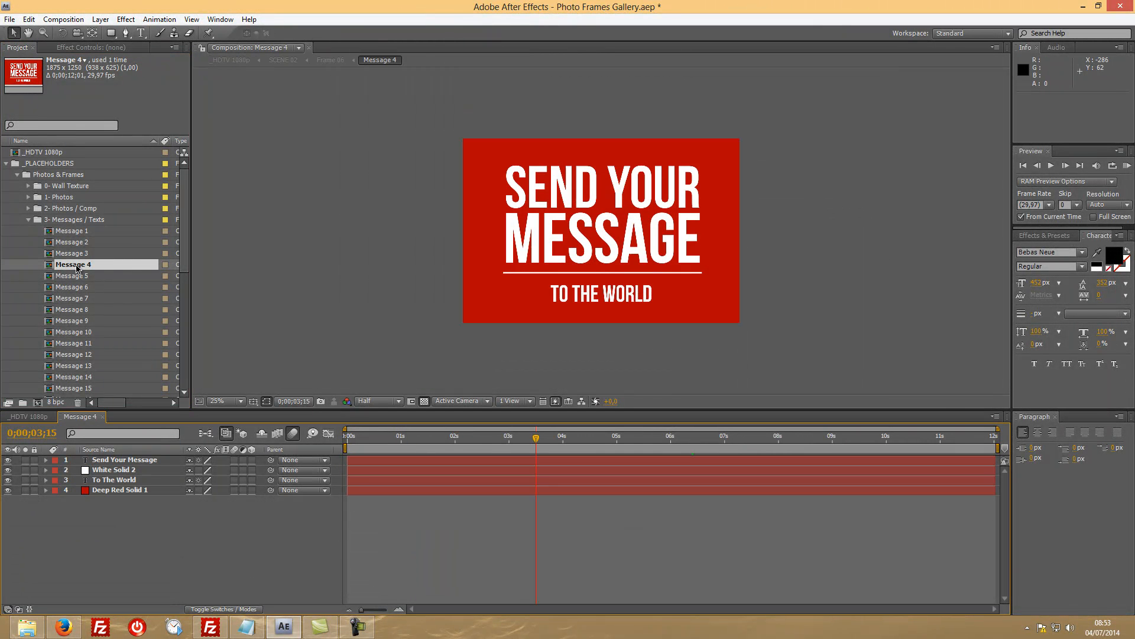
left_click(551, 185)
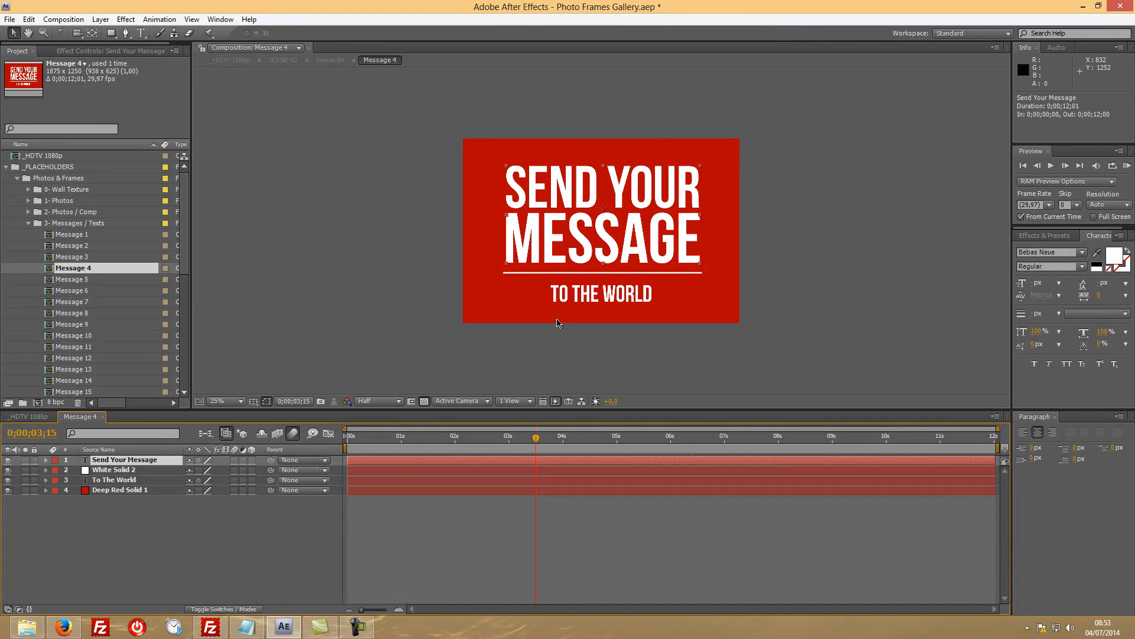
left_click(40, 416)
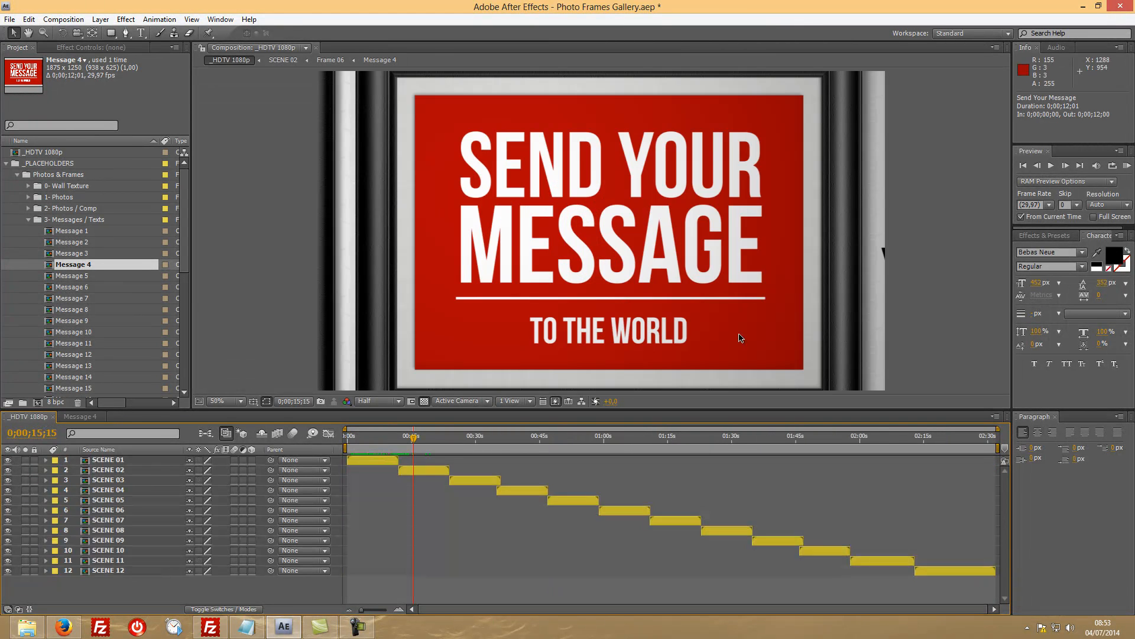
Step: Move _HDTV 1080p to 0;00;12;22, locate SCENE 02 in the Scenes folder, and open the SCENE 02 composition
left_click_drag(414, 437, 427, 440)
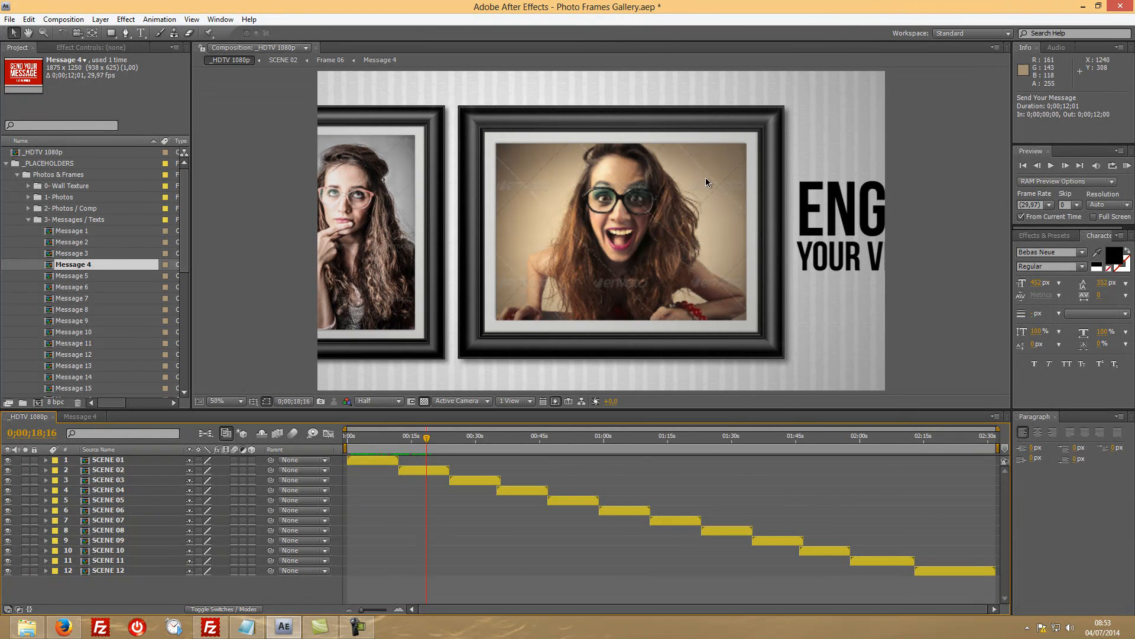
left_click_drag(426, 439, 402, 436)
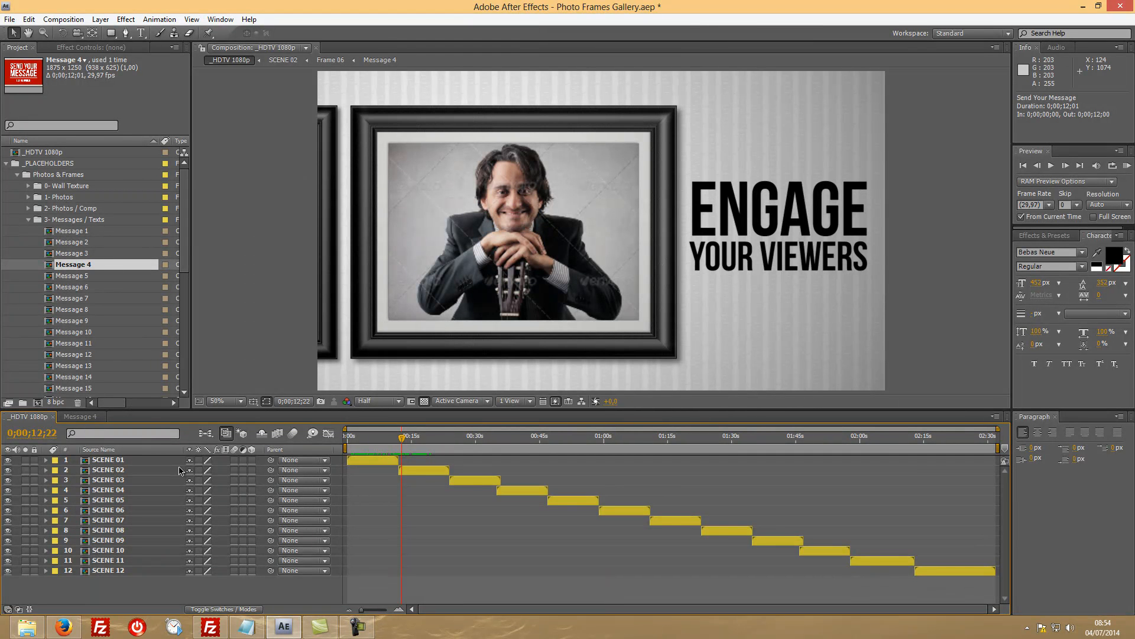
left_click(412, 473)
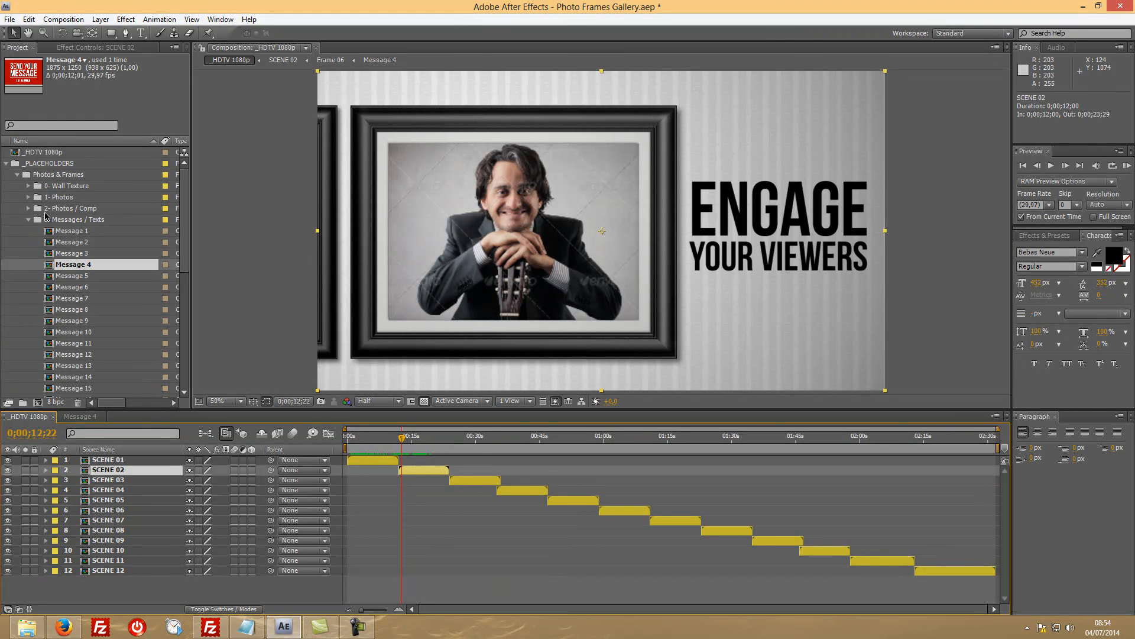
left_click(29, 221)
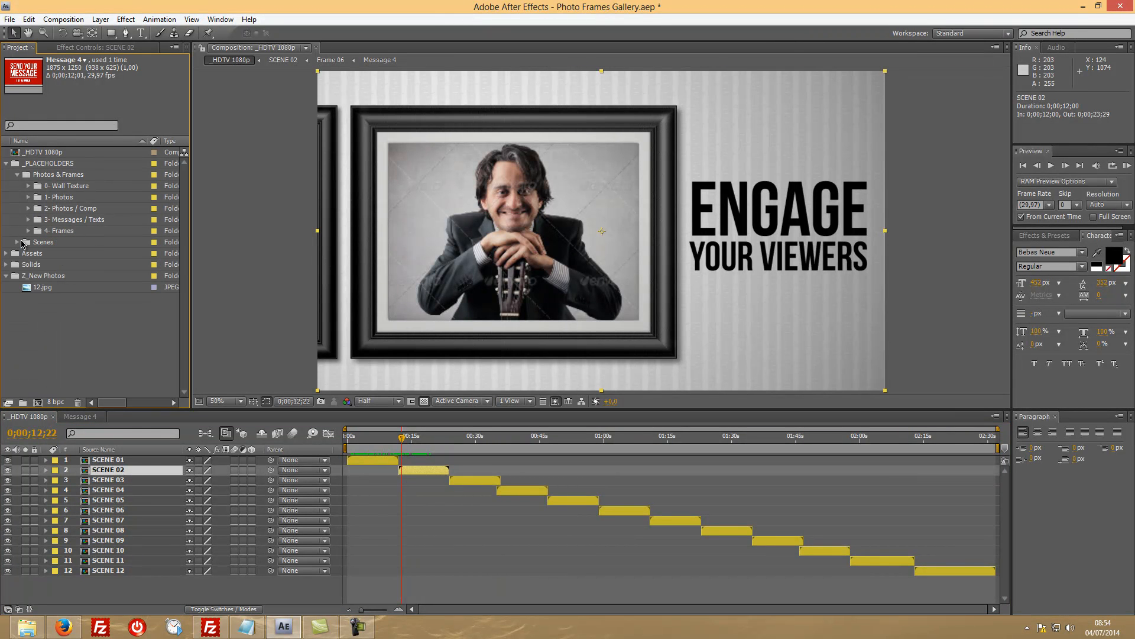
left_click(17, 243)
left_click(64, 265)
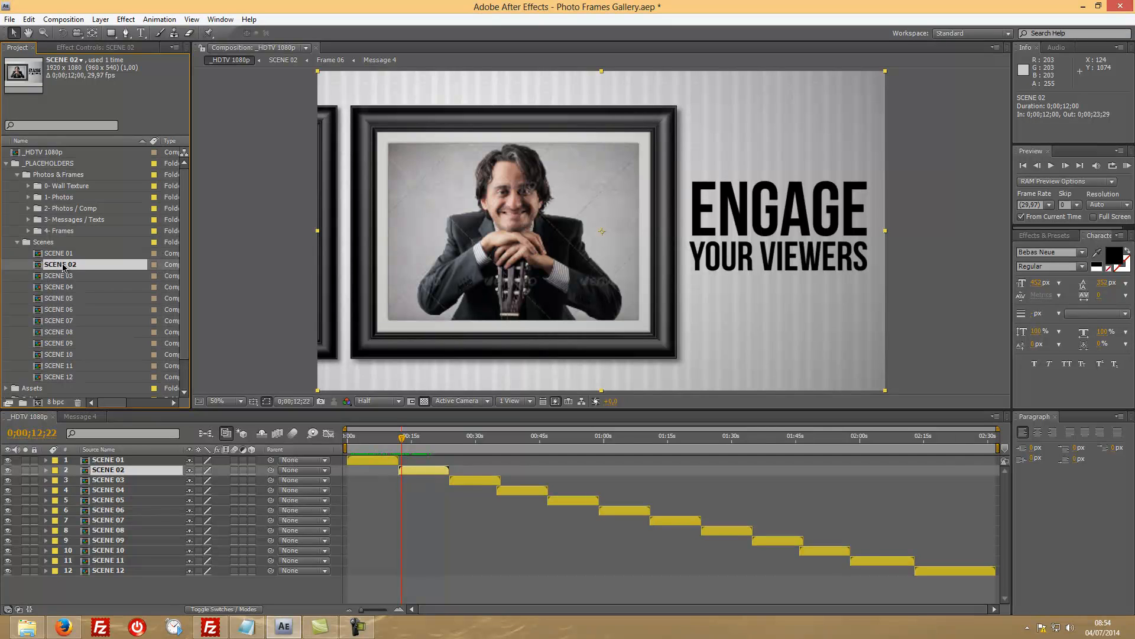
left_click(17, 242)
double_click(128, 470)
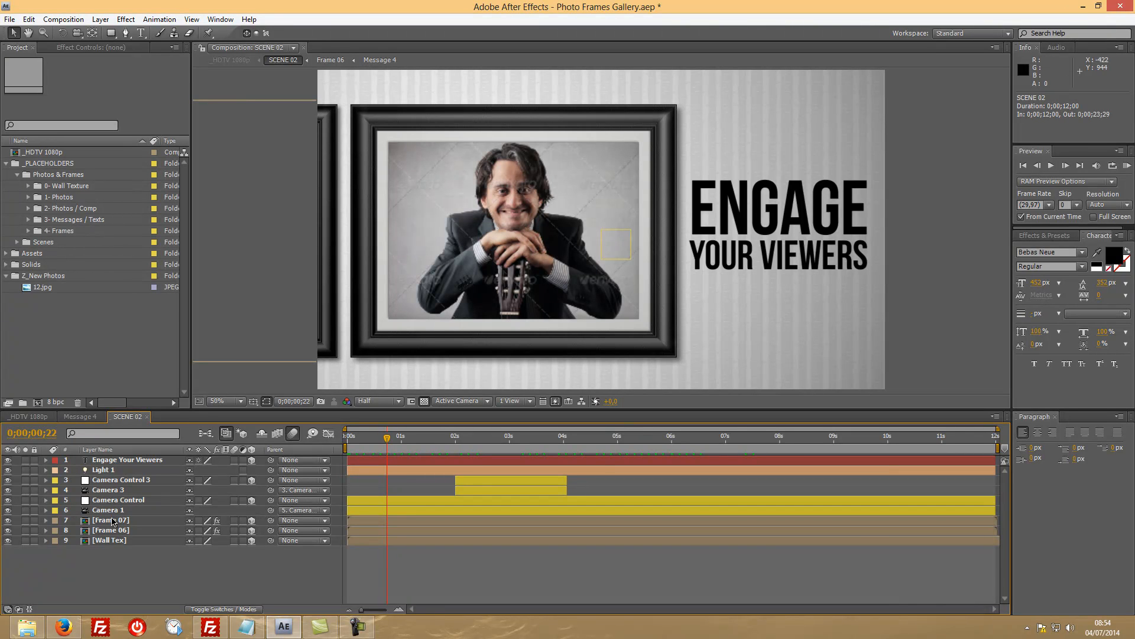
Step: Hide the Engage Your Viewers text layer in SCENE 02 and show it again to identify it
left_click(108, 462)
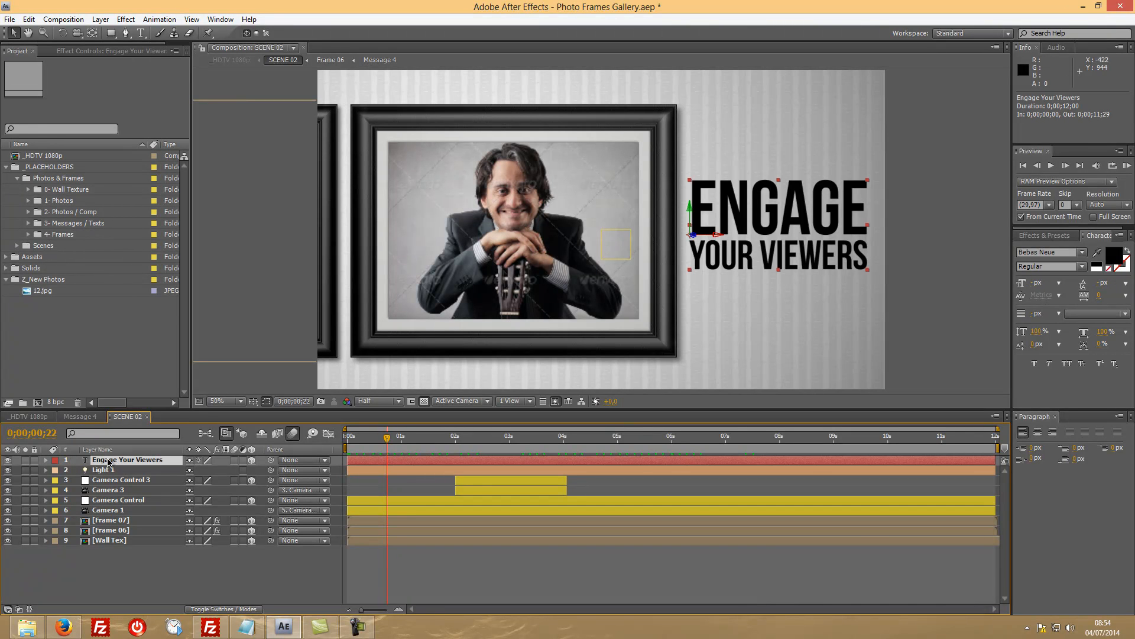
left_click(7, 460)
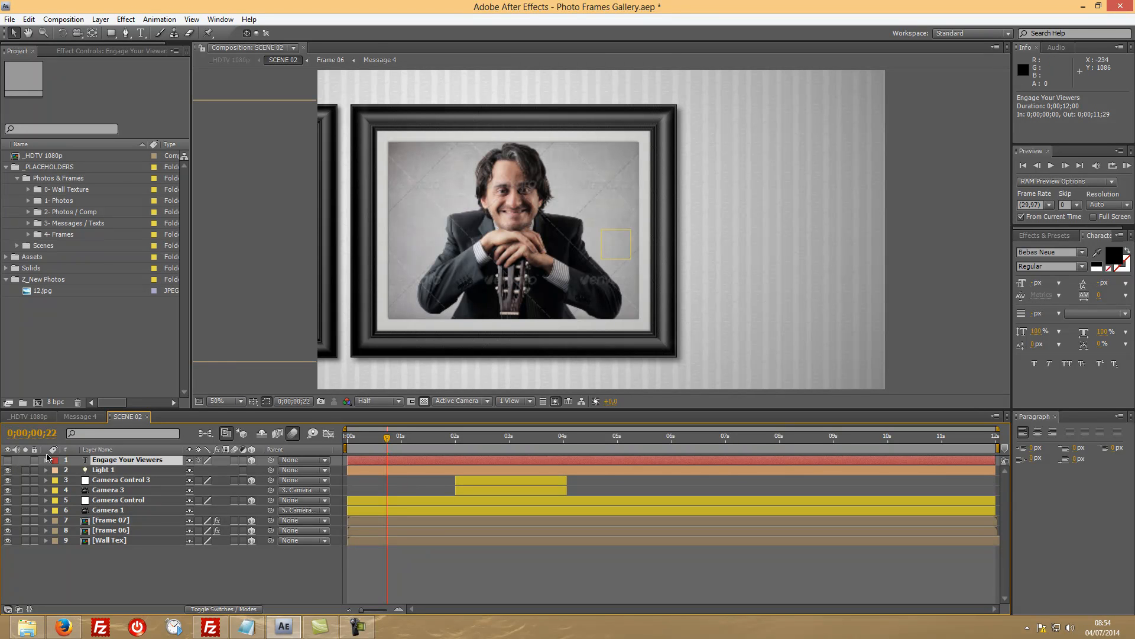
left_click(8, 461)
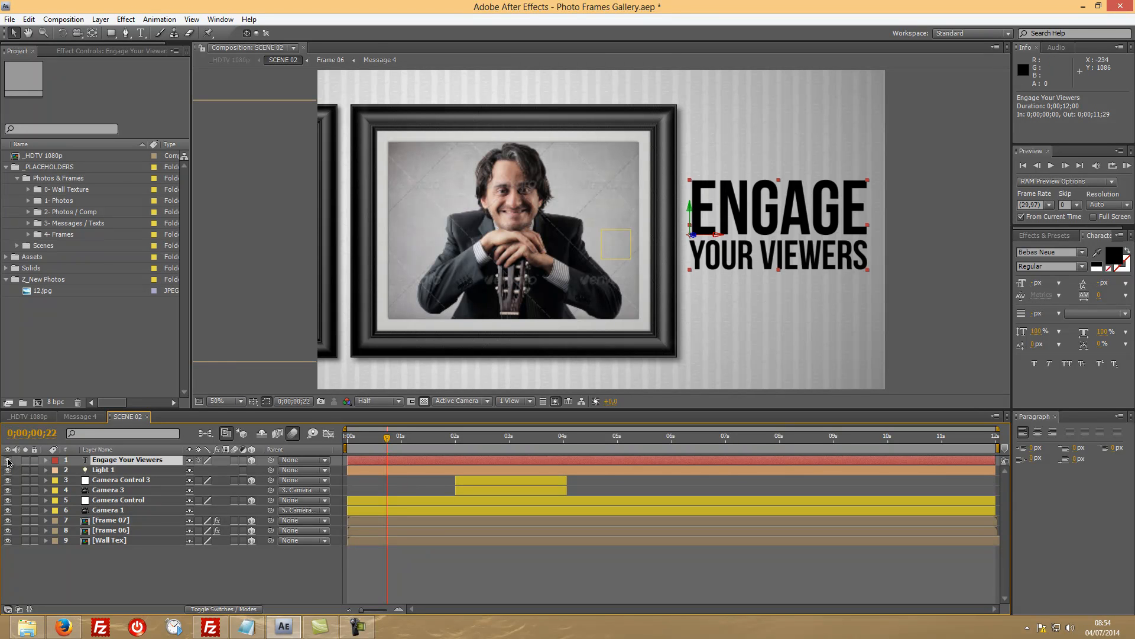
Step: Replace the word ENGAGE in the Engage Your Viewers text layer with "MY NEW"
double_click(126, 460)
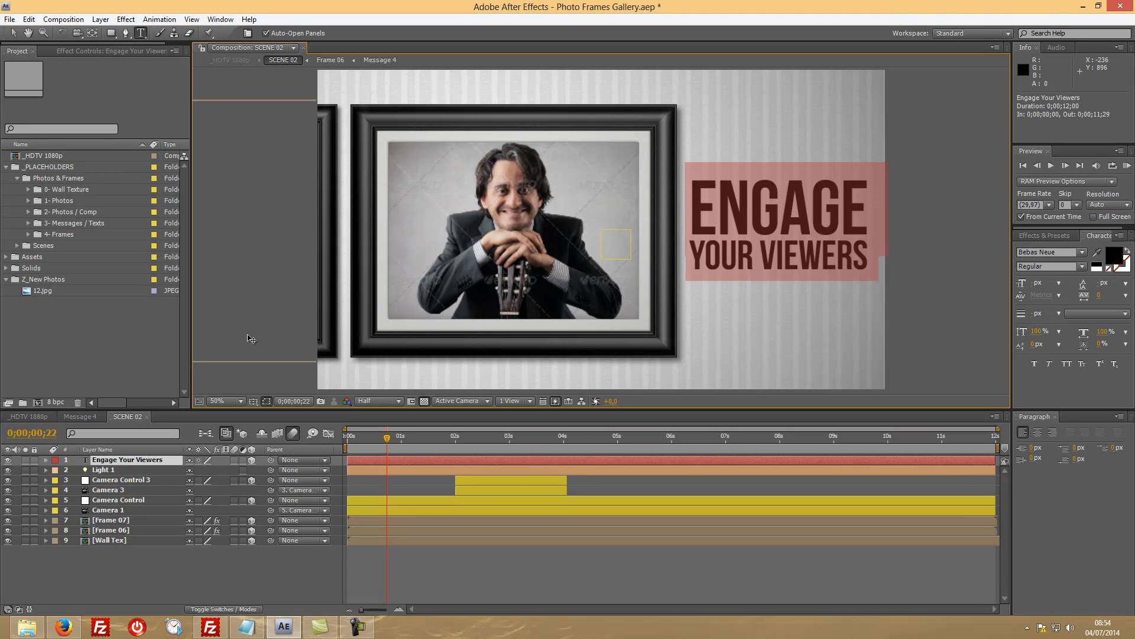
key("Left")
key("shift+Right")
key("shift+Right")
key("shift+Right")
key("shift+Right")
key("shift+Right")
key("shift+Right")
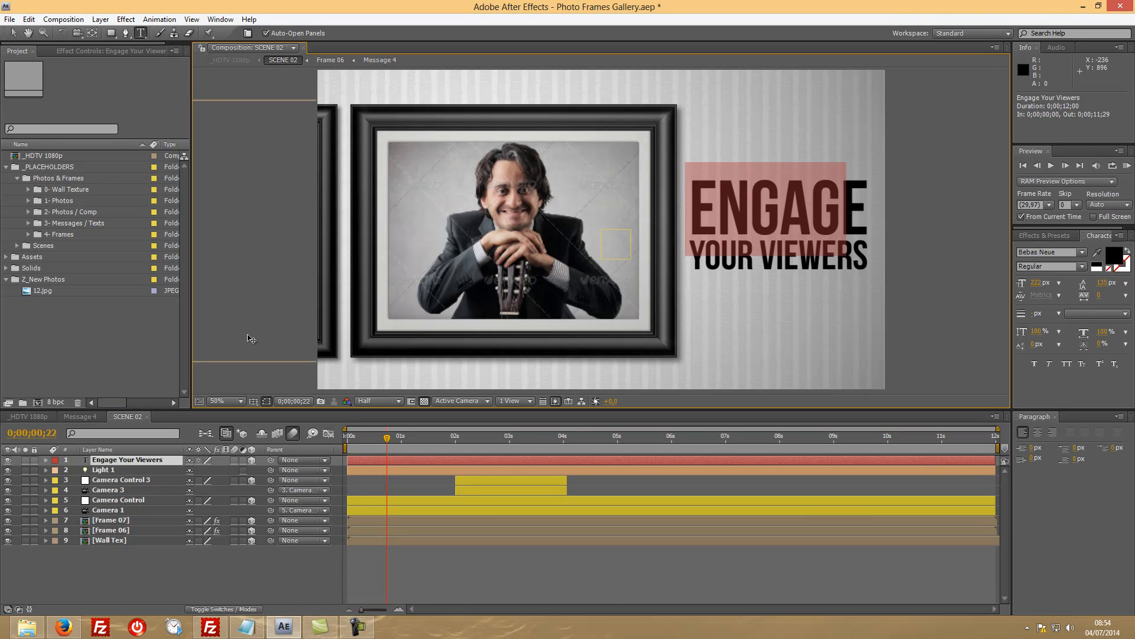
type("MY NEW")
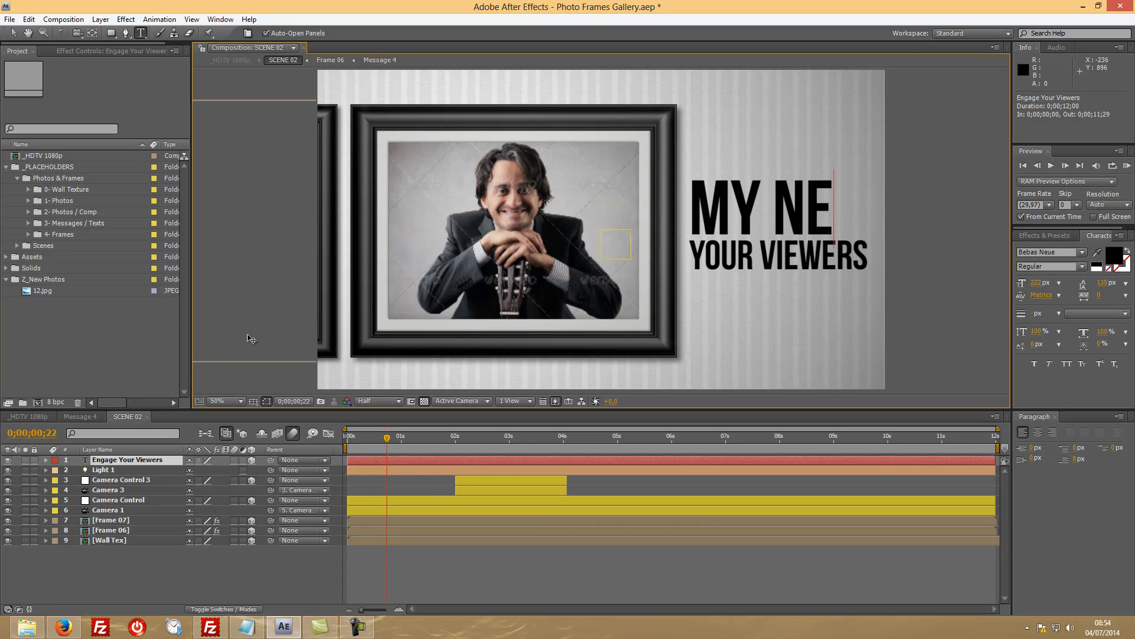
Step: Replace the second line, YOUR VIEWERS, with "TEXT HERE" and finish editing the text layer
key("Down")
key("BackSpace")
key("BackSpace")
key("BackSpace")
key("BackSpace")
key("BackSpace")
key("BackSpace")
key("BackSpace")
key("BackSpace")
key("BackSpace")
key("BackSpace")
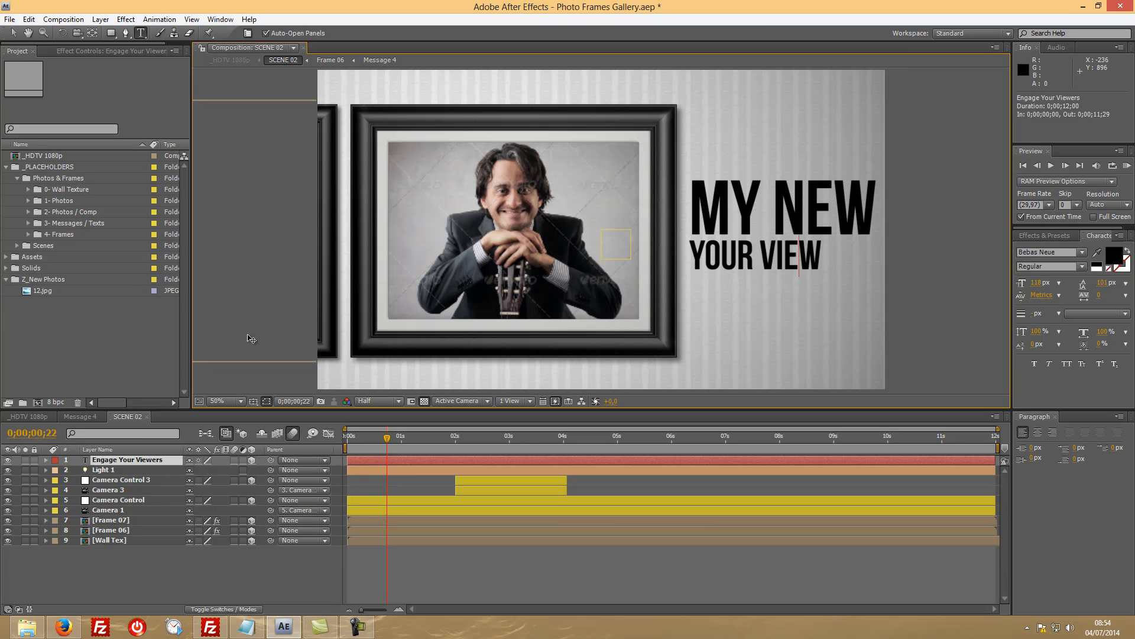
key("BackSpace")
key("BackSpace")
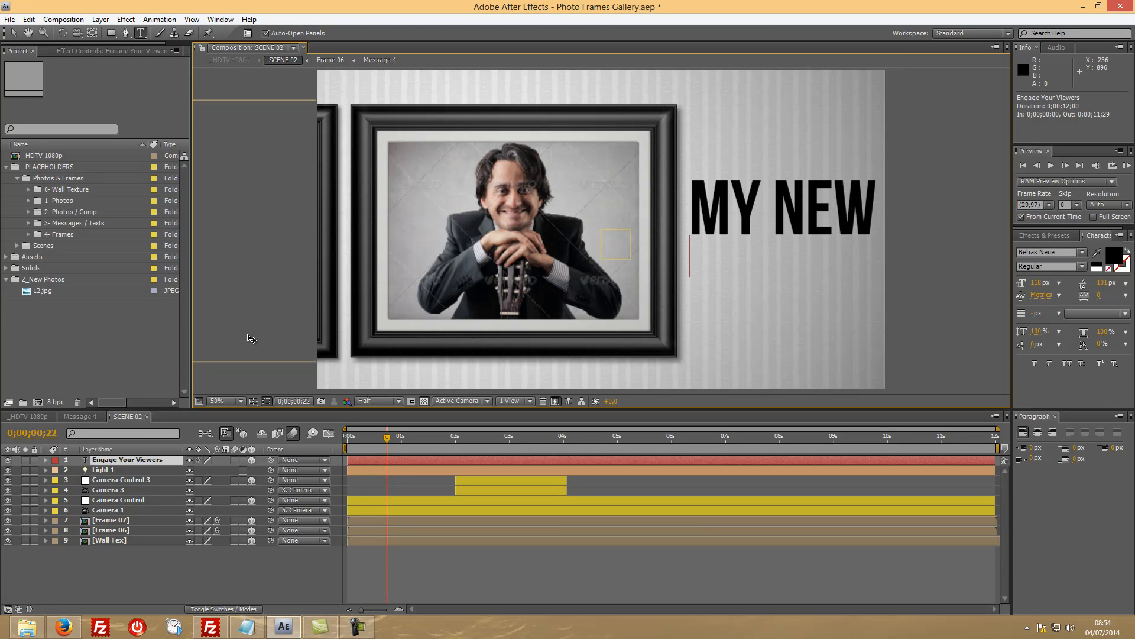
type("TEXT HERE")
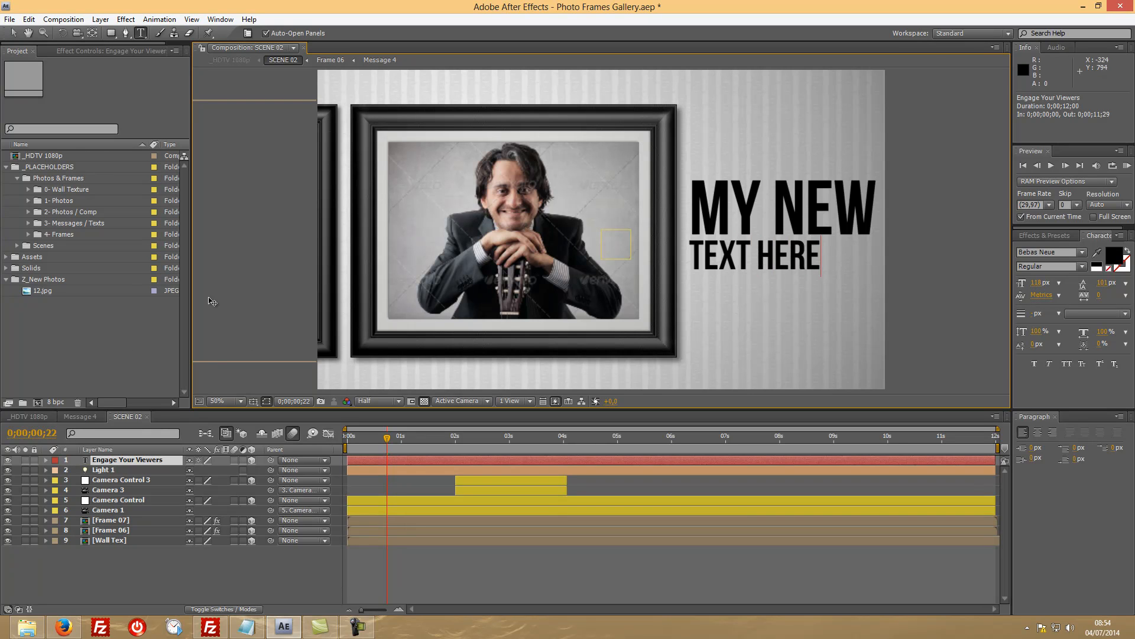
left_click(135, 462)
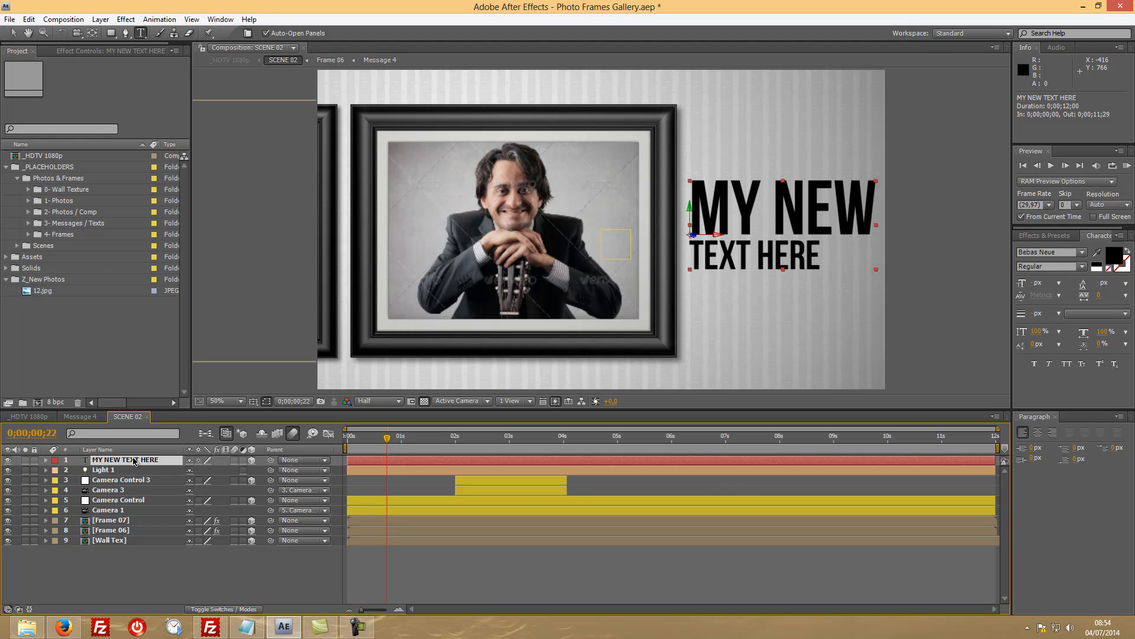
Step: Reduce the font size of MY NEW slightly, and set TEXT HERE to 159 px with 139 px leading so both lines match in width
double_click(135, 462)
left_click_drag(881, 204, 686, 211)
left_click_drag(1036, 282, 1024, 282)
left_click_drag(824, 261, 690, 260)
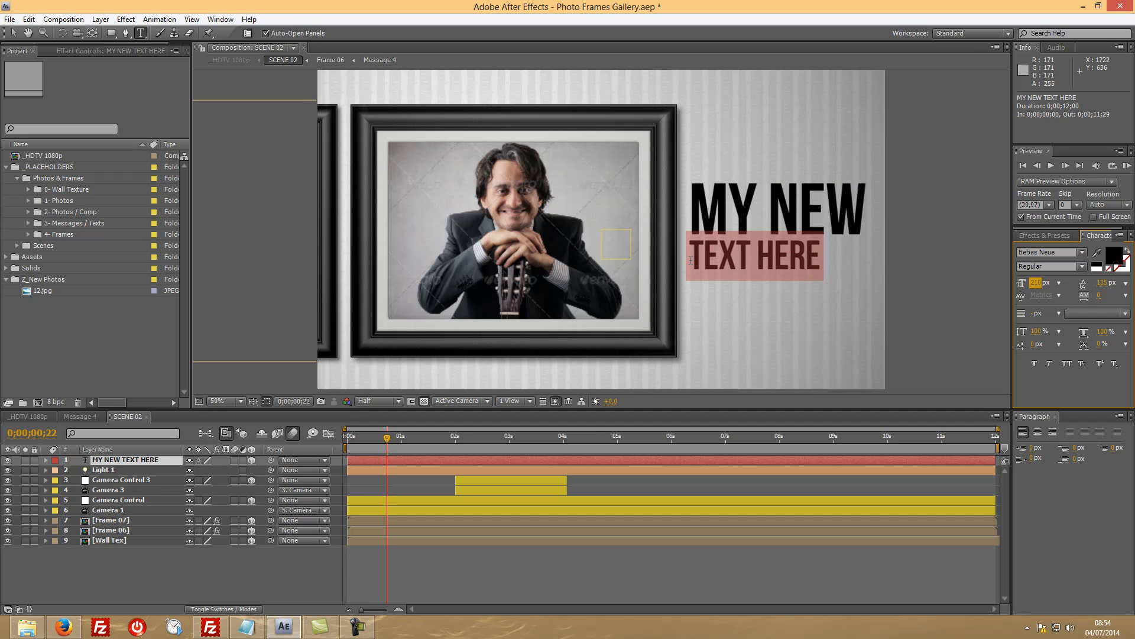
left_click_drag(1033, 283, 1126, 282)
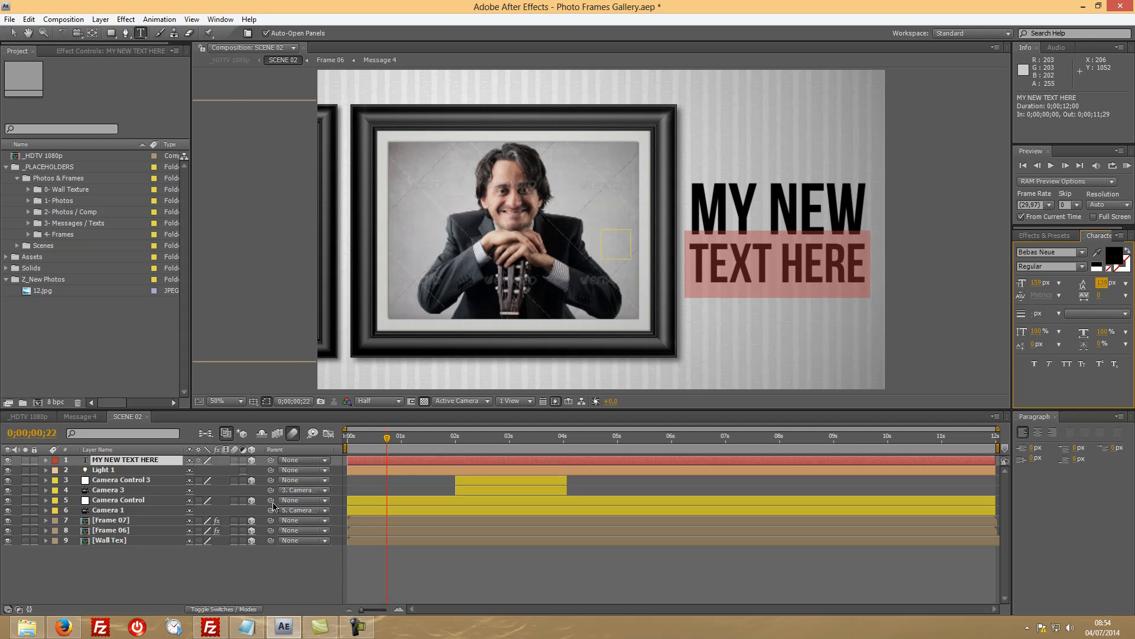
left_click(192, 560)
Step: Preview the edited wall text in _HDTV 1080p at 0;00;12;22, and close the SCENE 02 composition
left_click(36, 418)
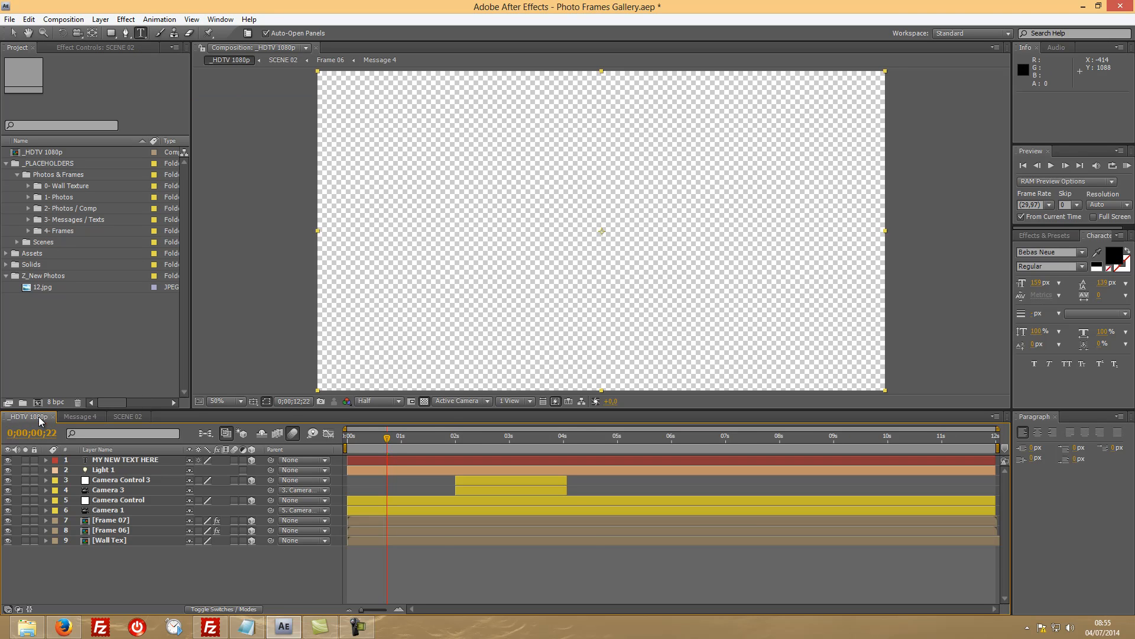
left_click_drag(402, 438, 402, 439)
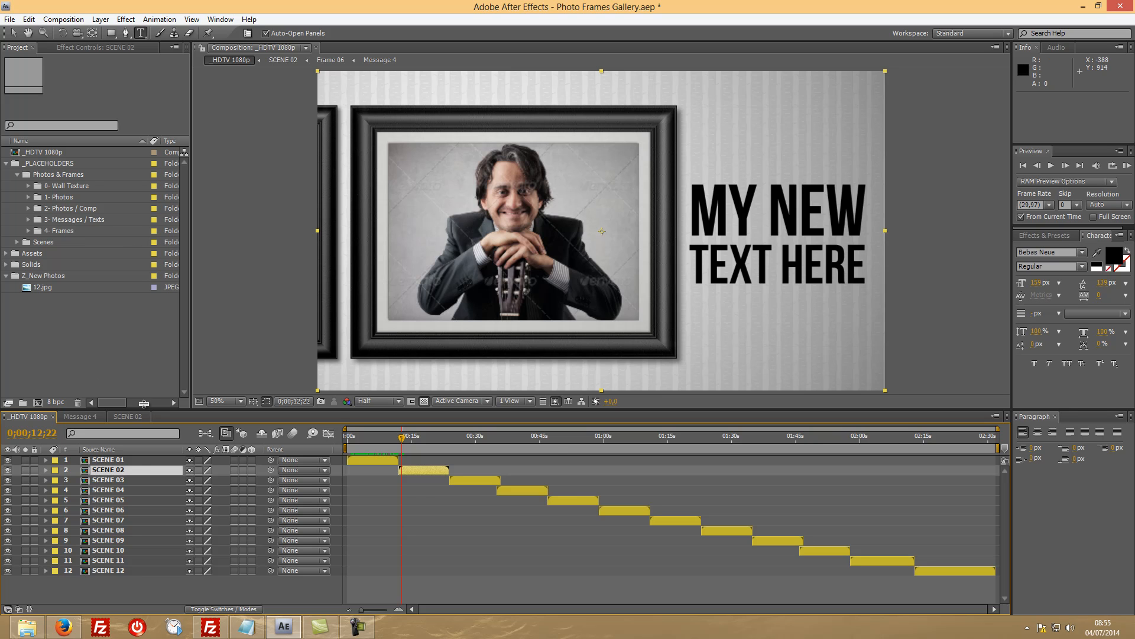
left_click(126, 417)
left_click(147, 416)
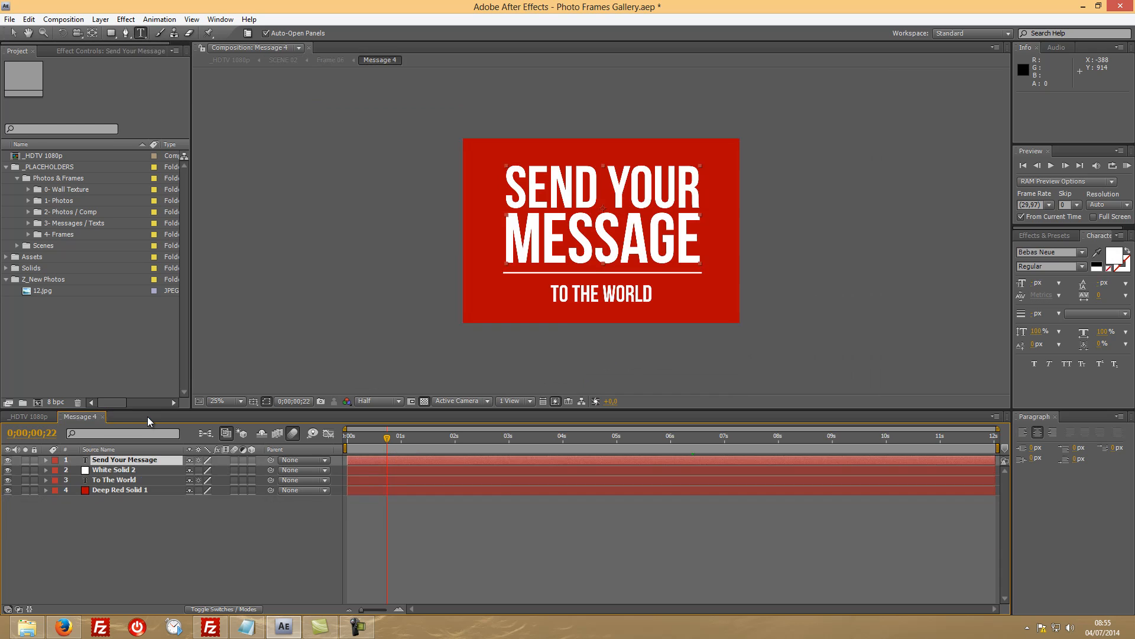
Step: Close the Message 4 composition and expand the 4- Frames project folder
left_click(103, 416)
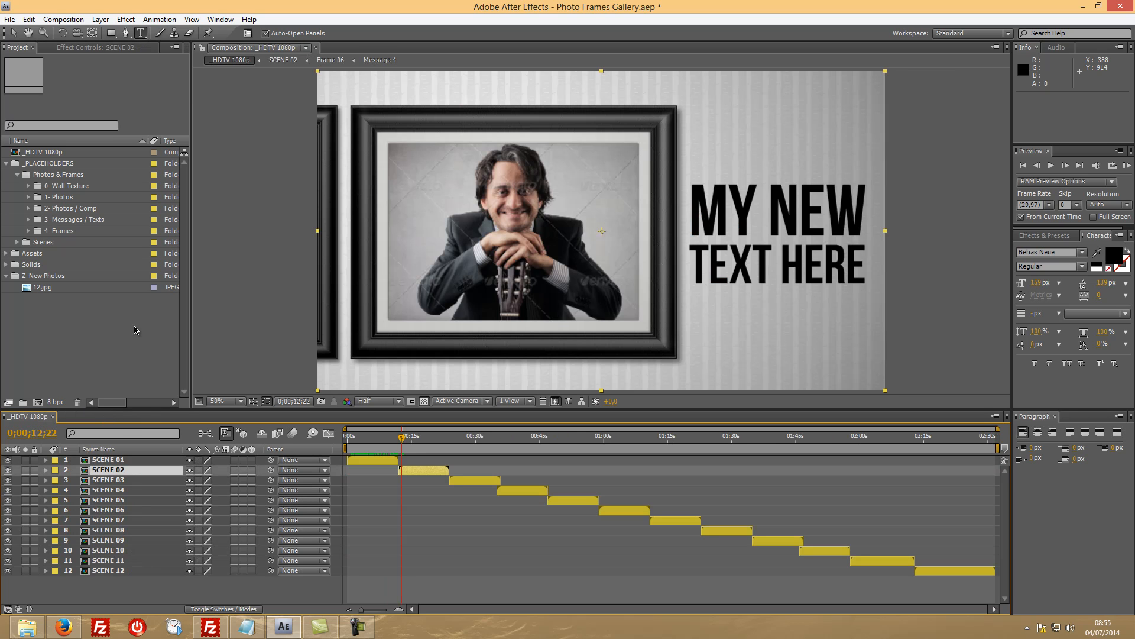
left_click(79, 220)
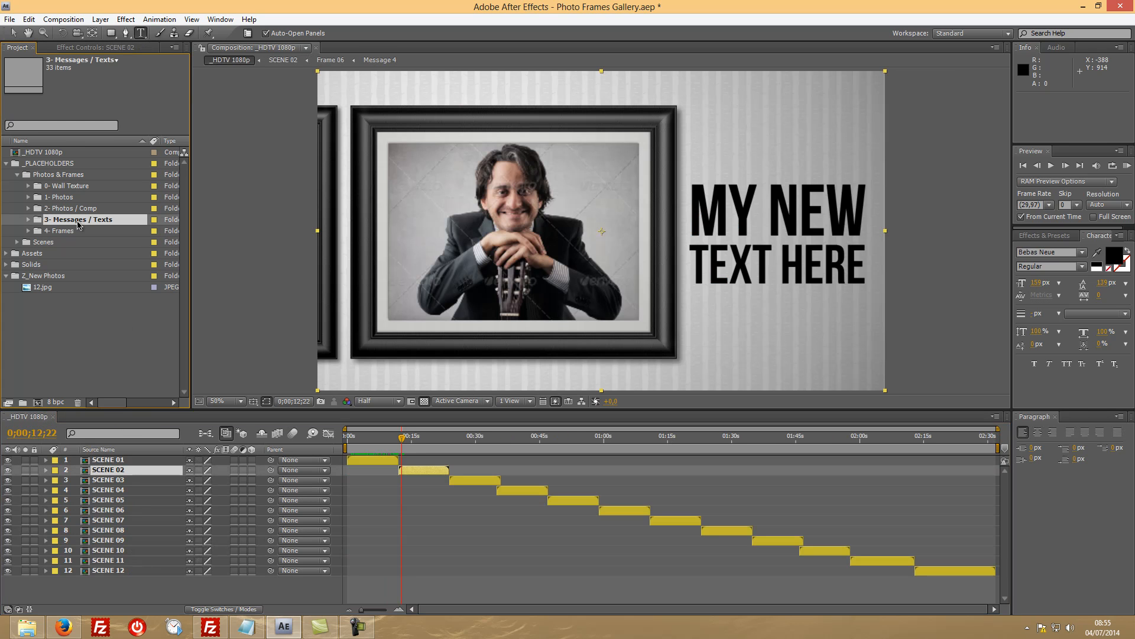
left_click(68, 231)
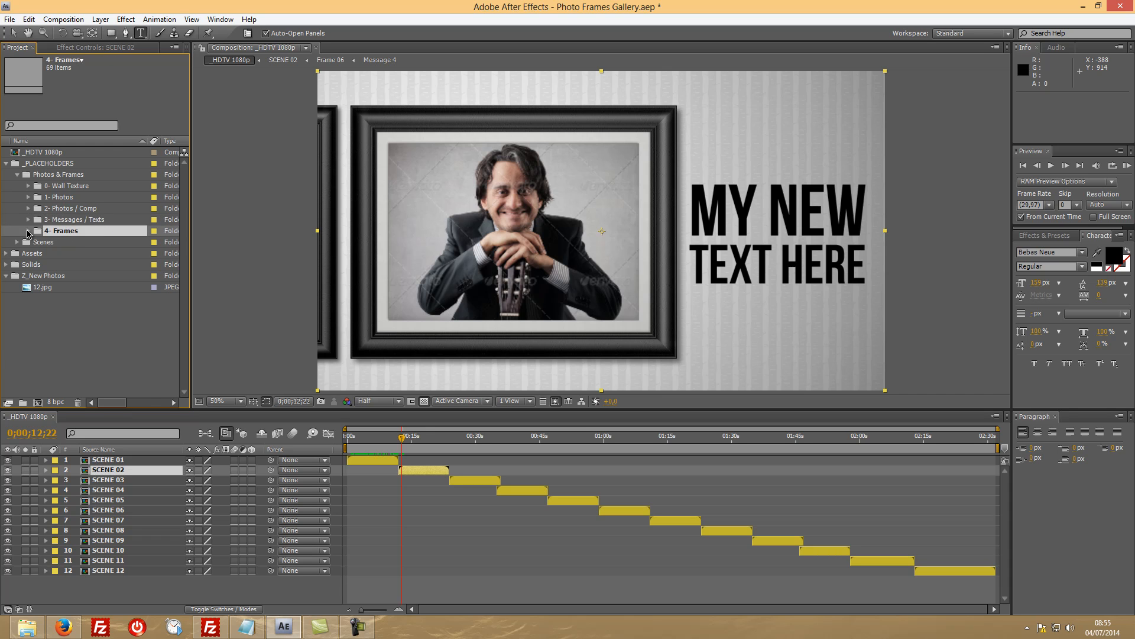
left_click(28, 231)
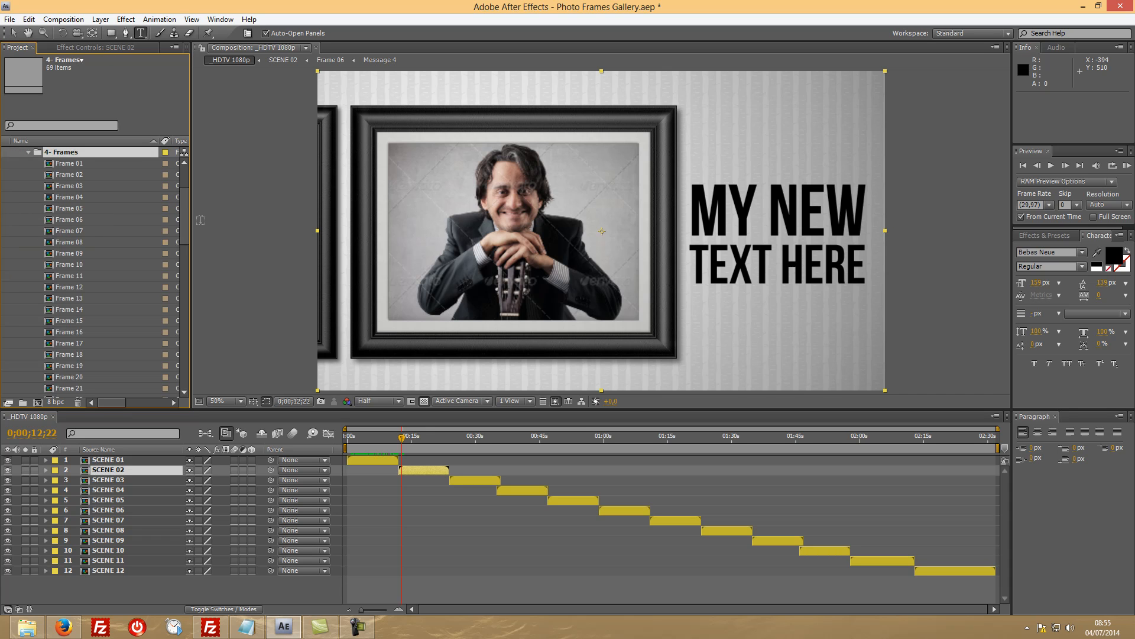
Step: Open the Frame 06 composition and scrub to 0;00;04;15 to examine how its photos and messages change
left_click(77, 164)
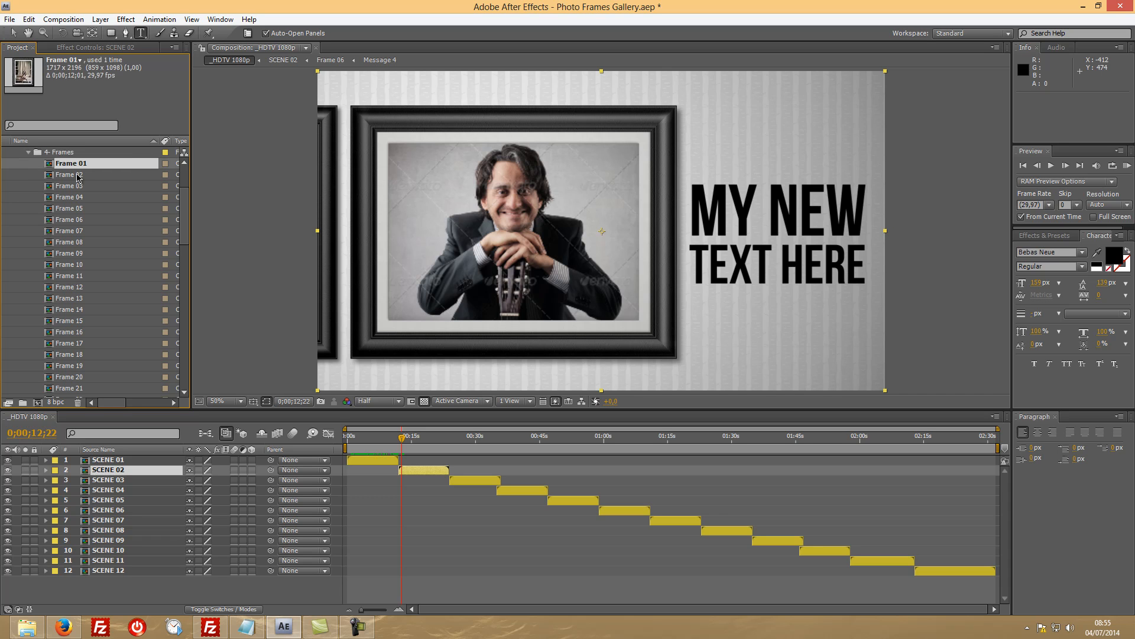
left_click(79, 175)
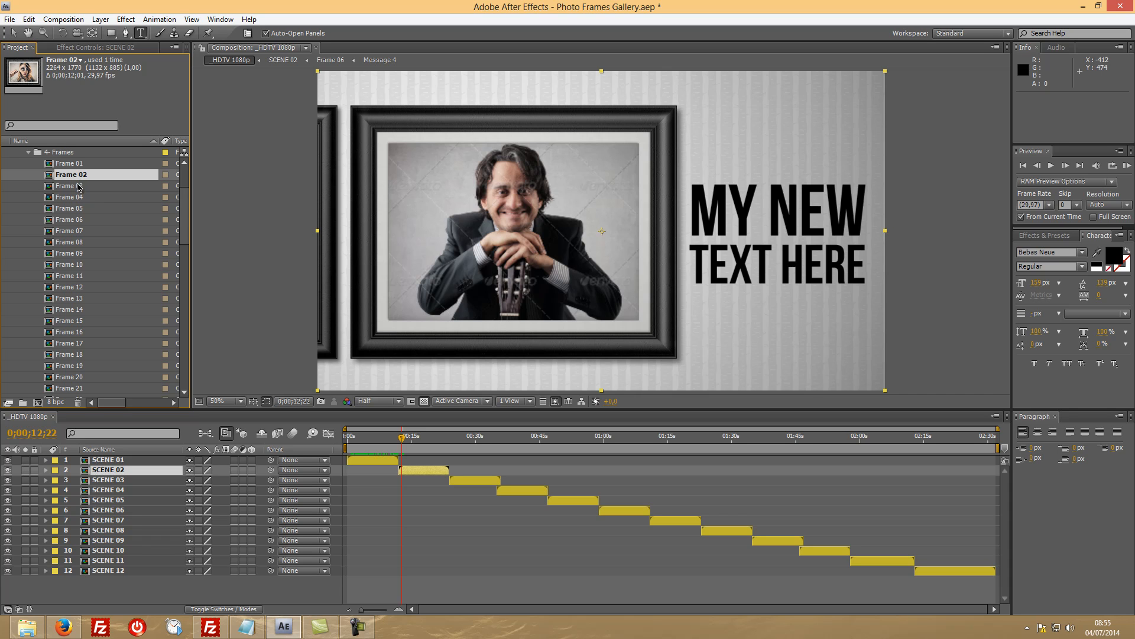
left_click(78, 187)
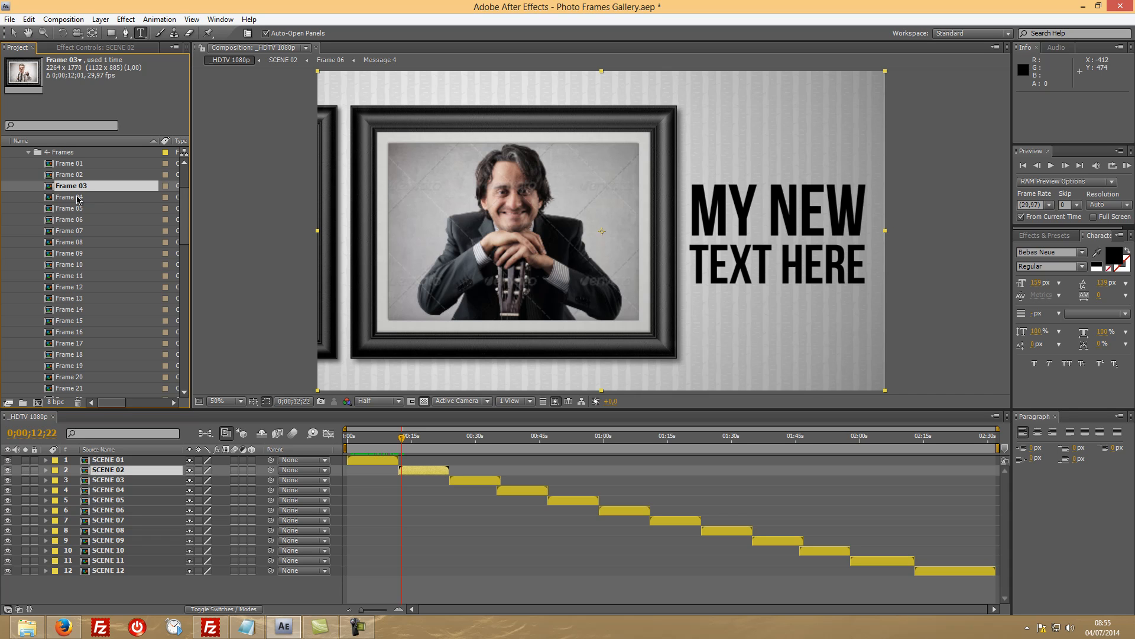
left_click(75, 219)
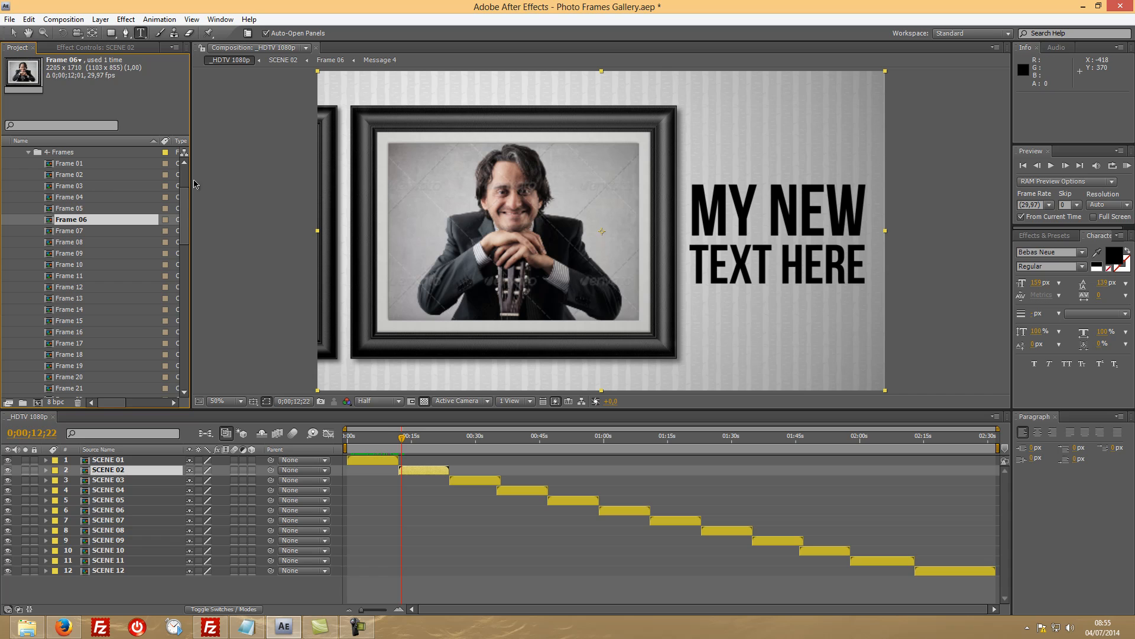
double_click(75, 219)
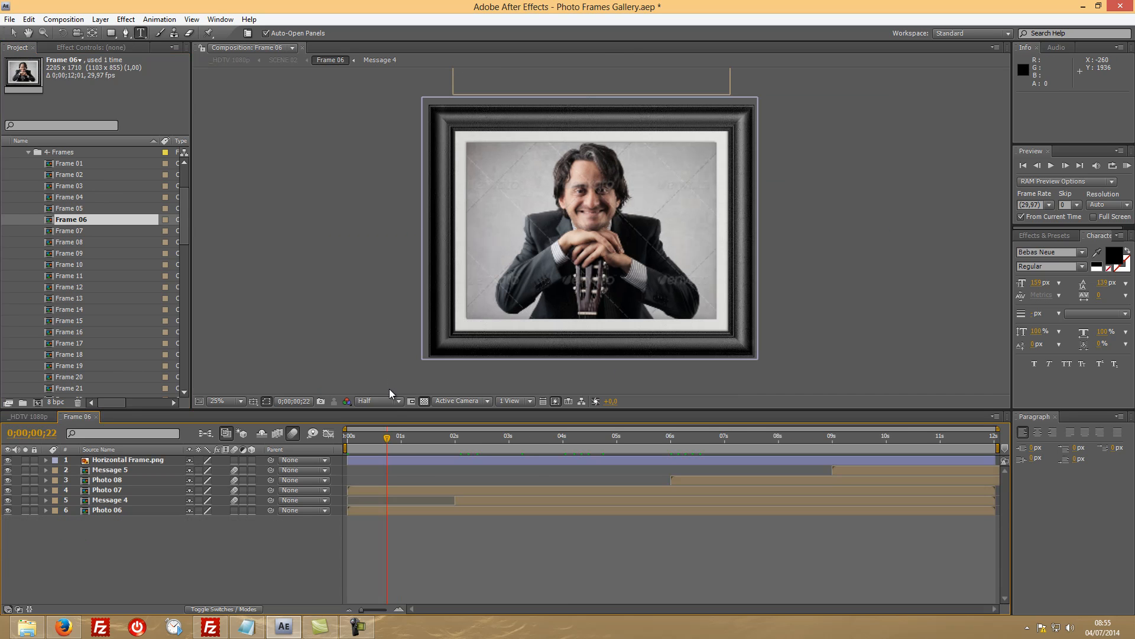
left_click_drag(392, 439, 473, 434)
mouse_move(587, 434)
left_mouse_down()
mouse_move(797, 431)
mouse_move(380, 442)
mouse_move(864, 438)
mouse_move(541, 438)
mouse_move(589, 441)
left_mouse_up()
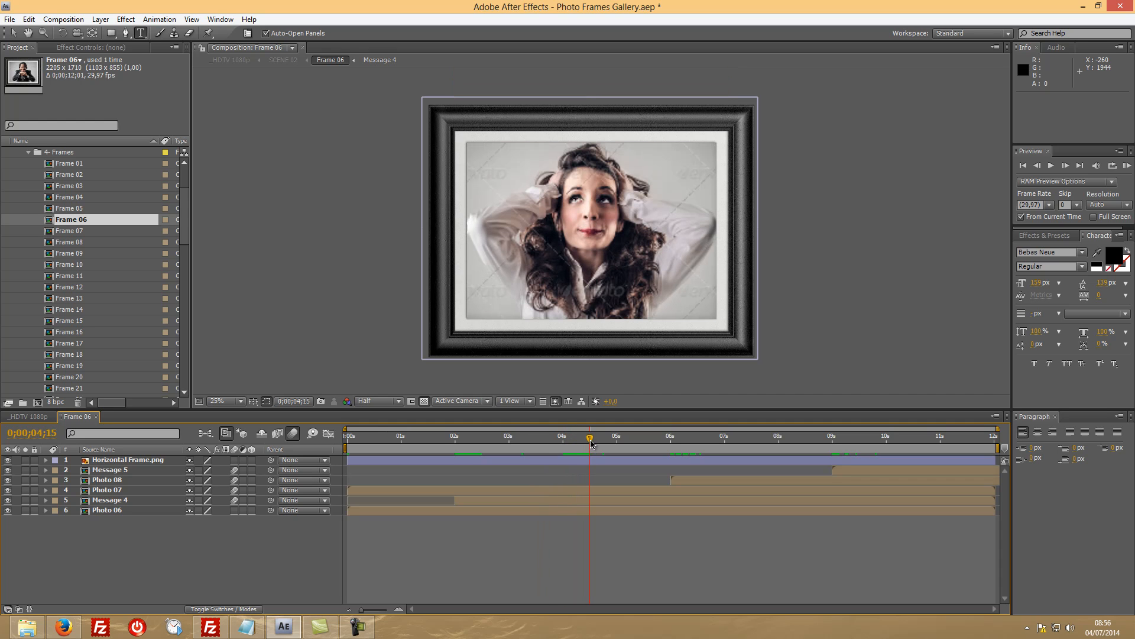
Step: Reveal the keyframes of the layers from Photo 06 up to Message 5, and examine the transitions up to 0;00;04;01
left_click(523, 512)
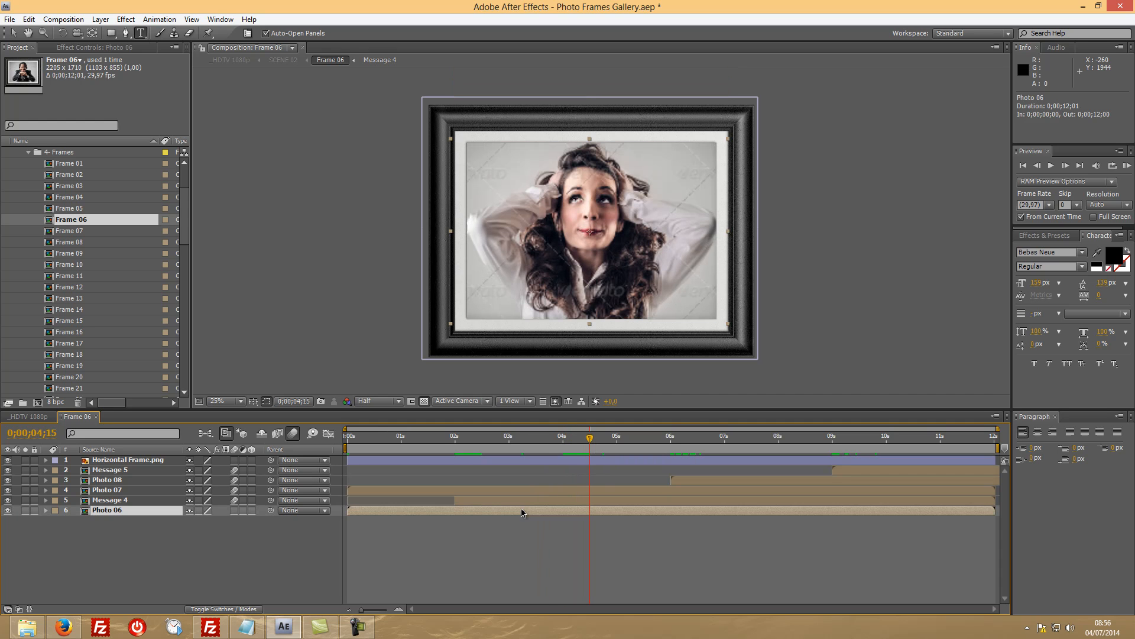
left_click(104, 472, "shift")
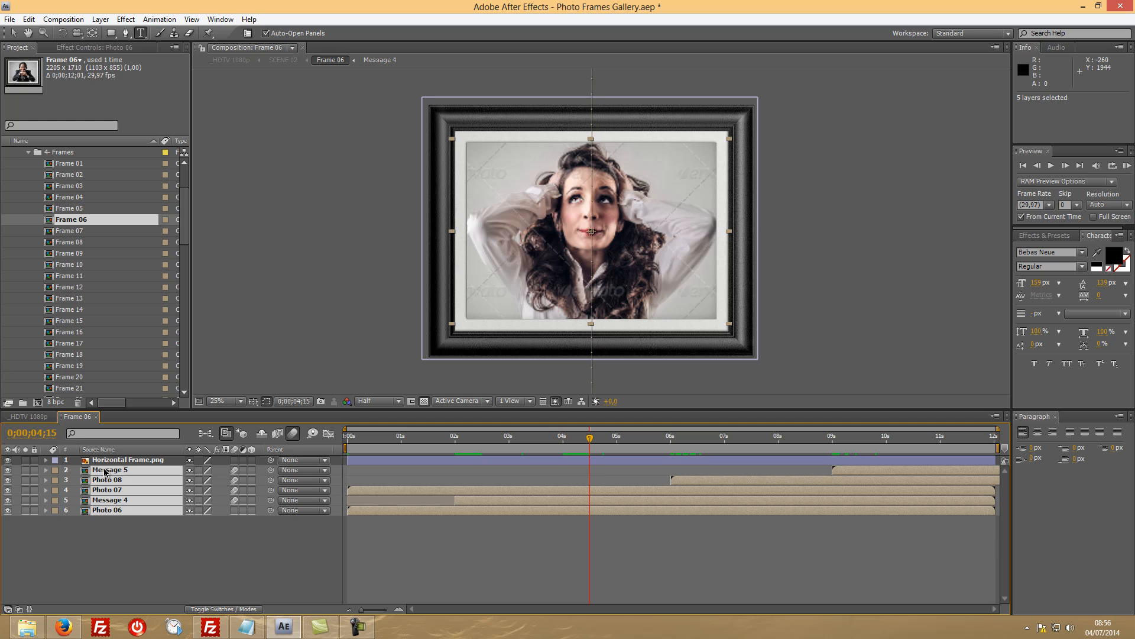
key("u")
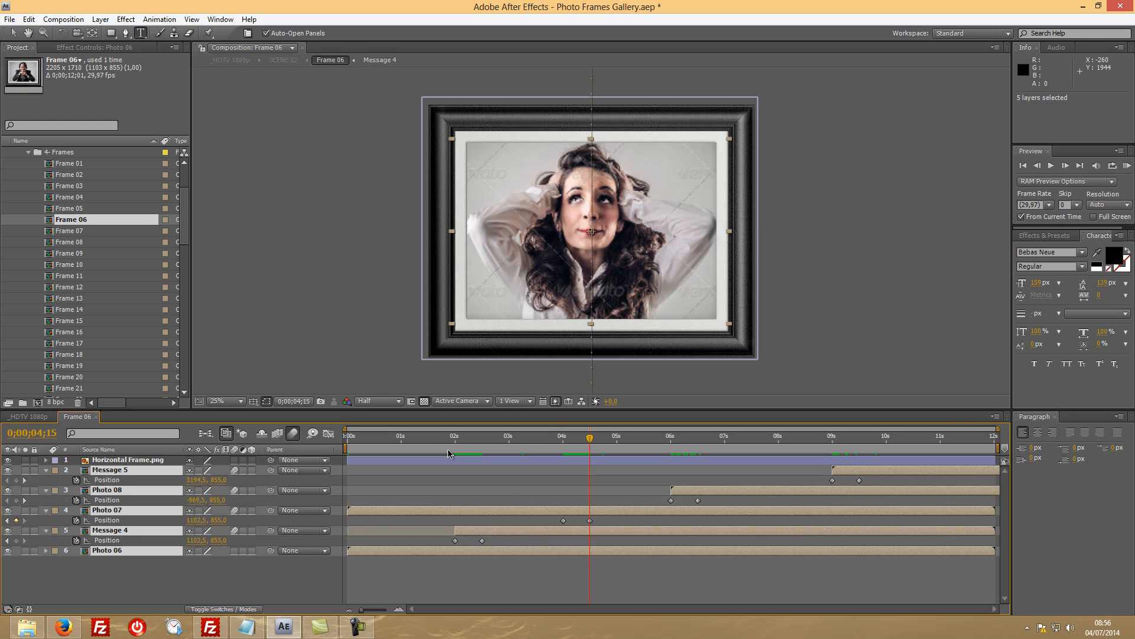
left_click_drag(454, 439, 571, 478)
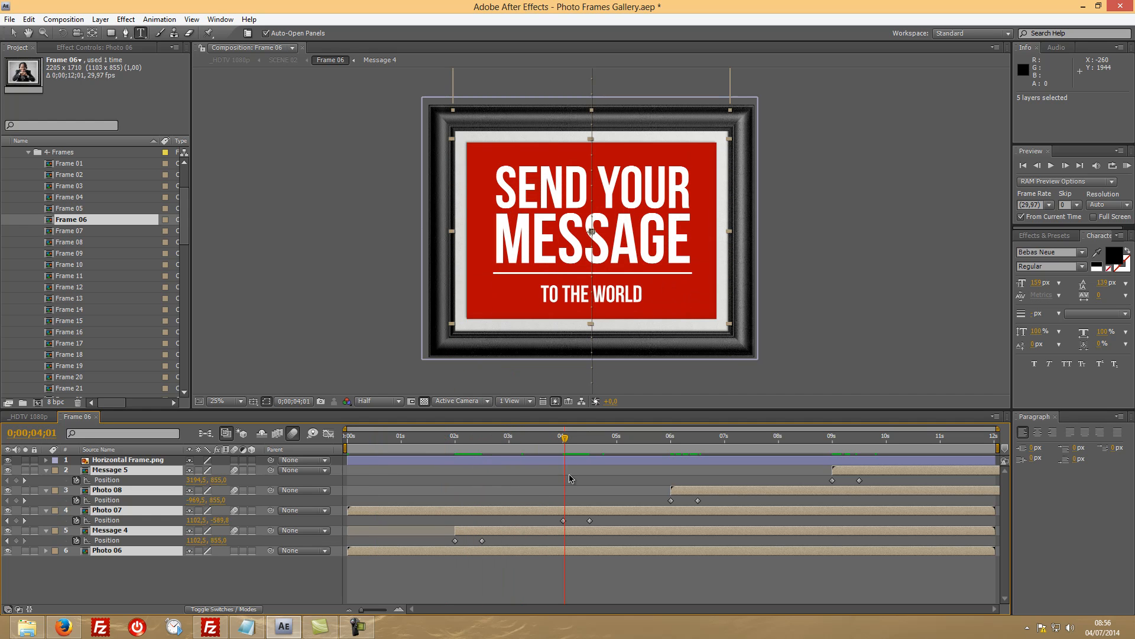
Step: Inspect the Photo 09 layer in the Frame 07 composition, and preview the frame in _HDTV 1080p at 0;00;21;13
left_click(81, 231)
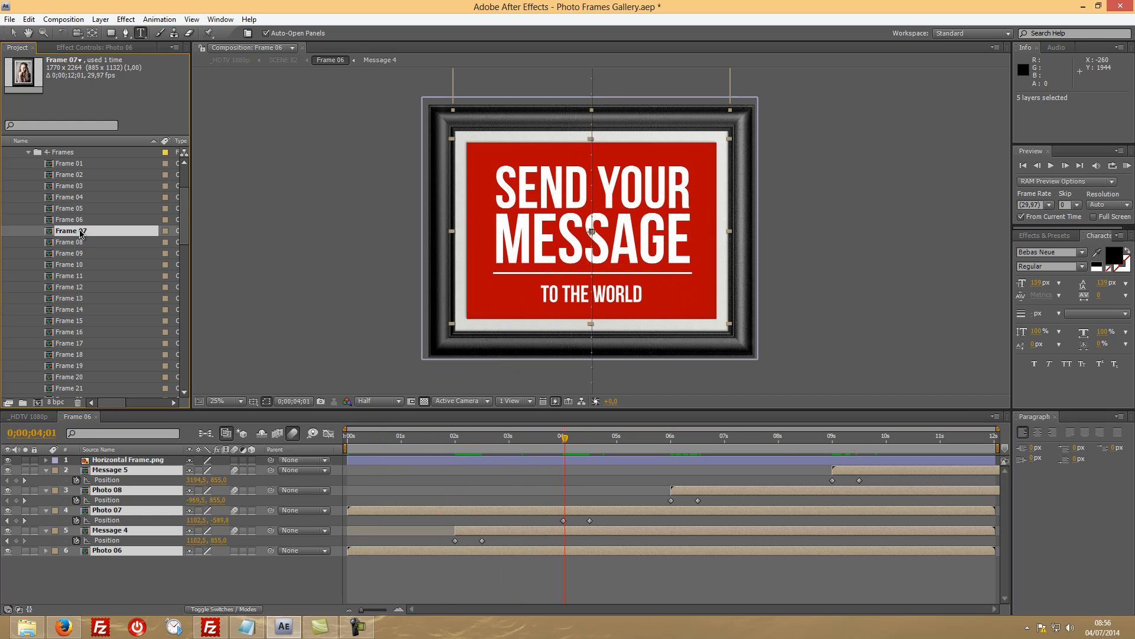
double_click(79, 232)
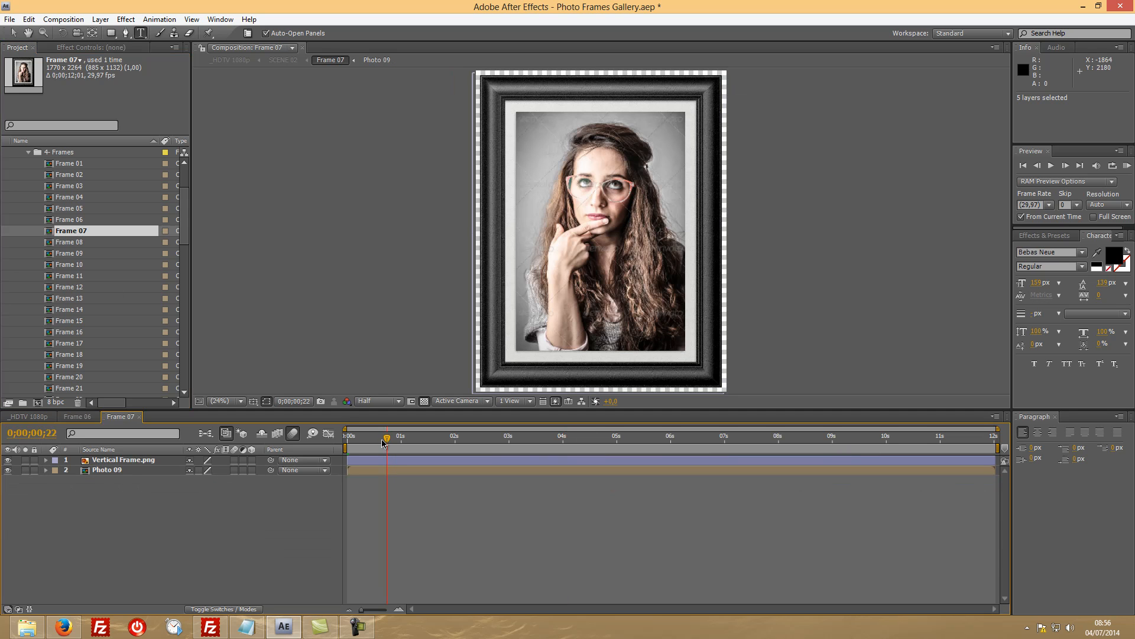
left_click(110, 470)
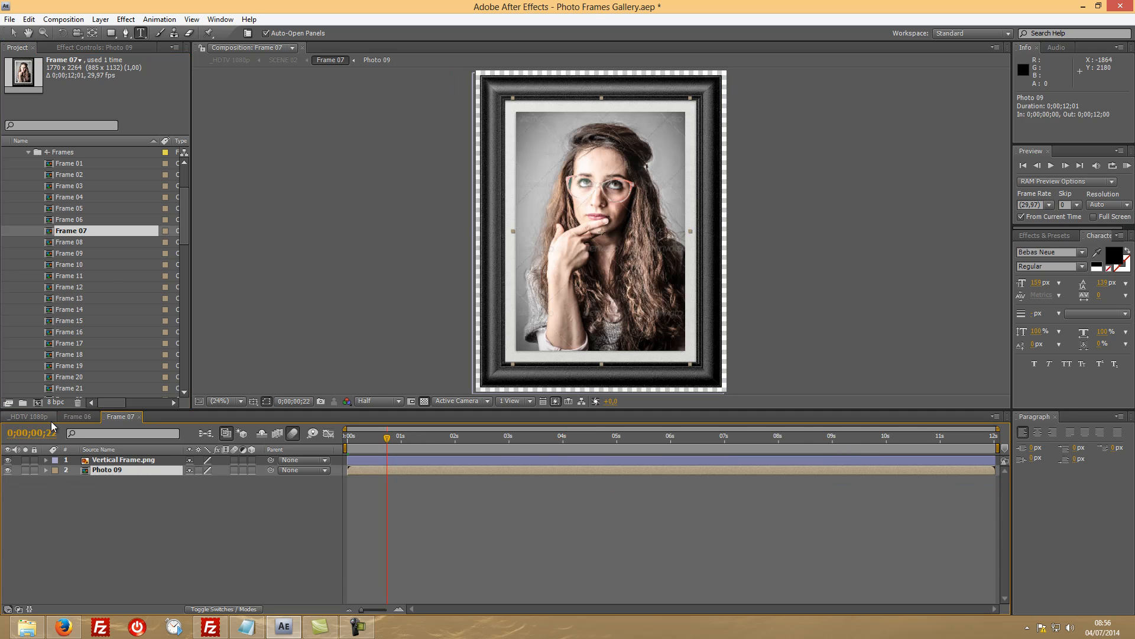
left_click(29, 416)
left_click_drag(416, 439, 438, 443)
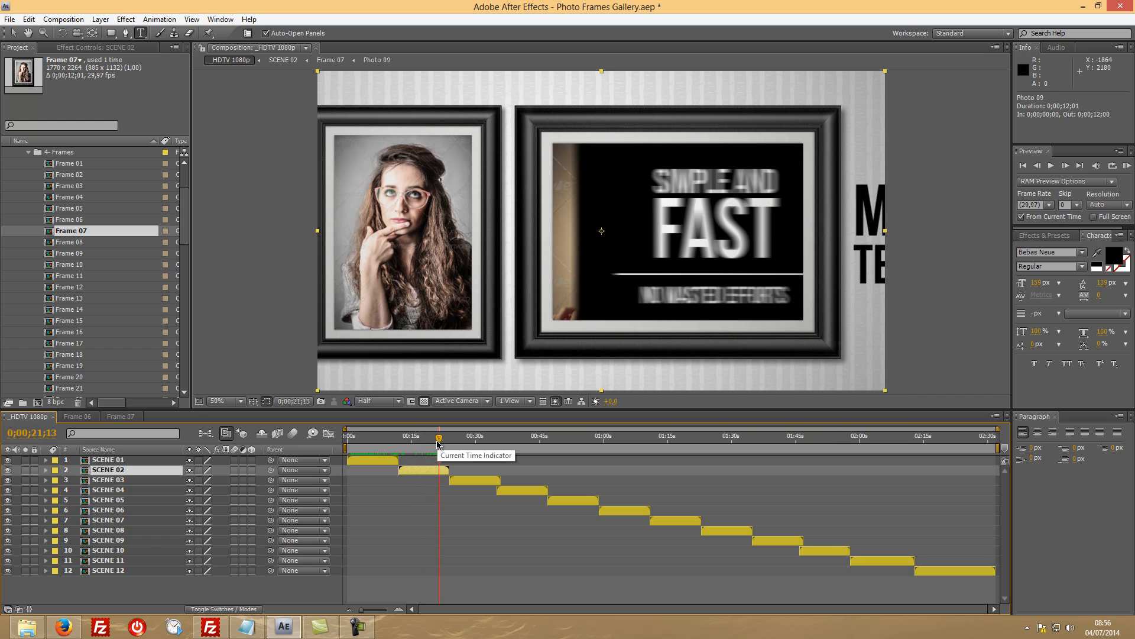
Step: Close the Frame 07 and Frame 06 compositions
left_click(121, 417)
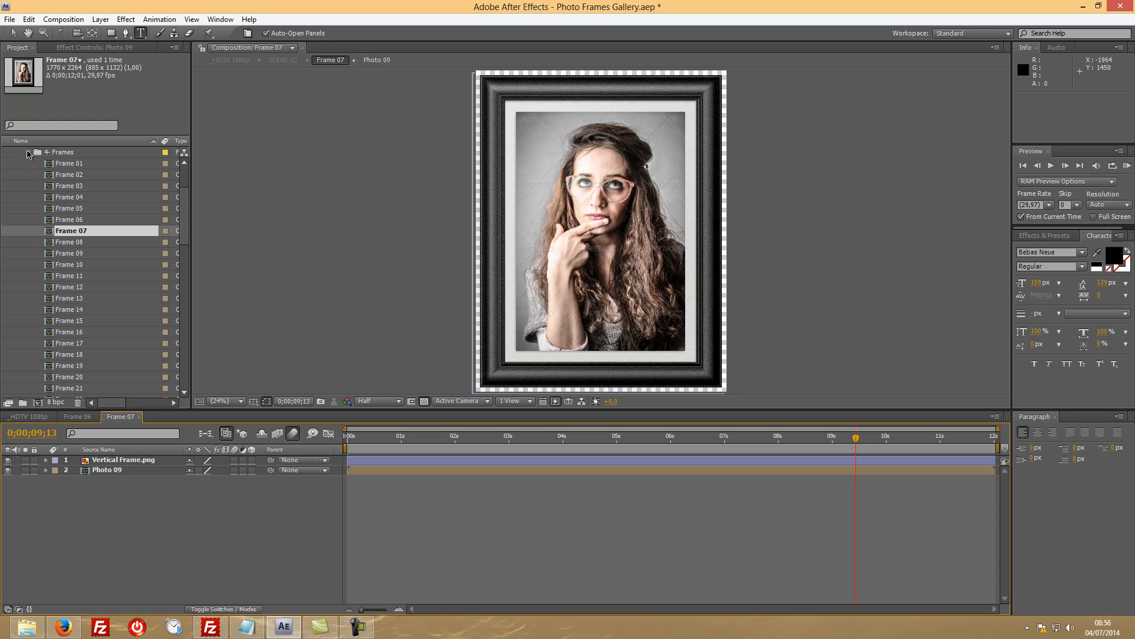
left_click(142, 418)
left_click(97, 416)
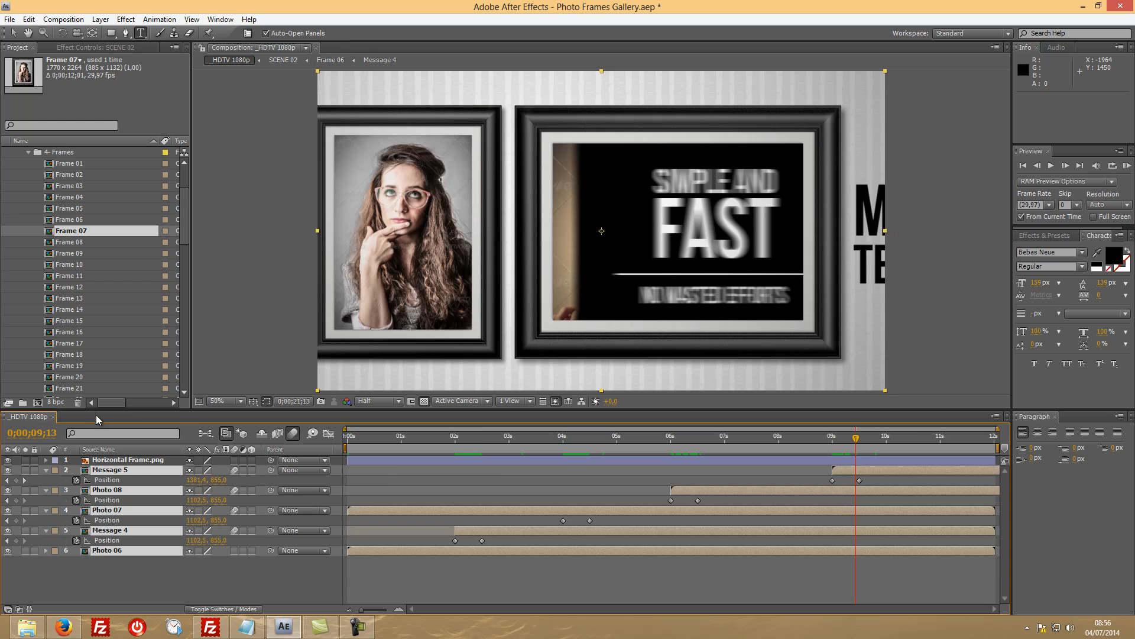
Step: Open SCENE 03 from _HDTV 1080p at 0;00;25;26, collapse the Camera Control properties, and select the Frame 08 layer
mouse_move(440, 438)
left_mouse_down()
mouse_move(470, 438)
mouse_move(458, 439)
left_mouse_up()
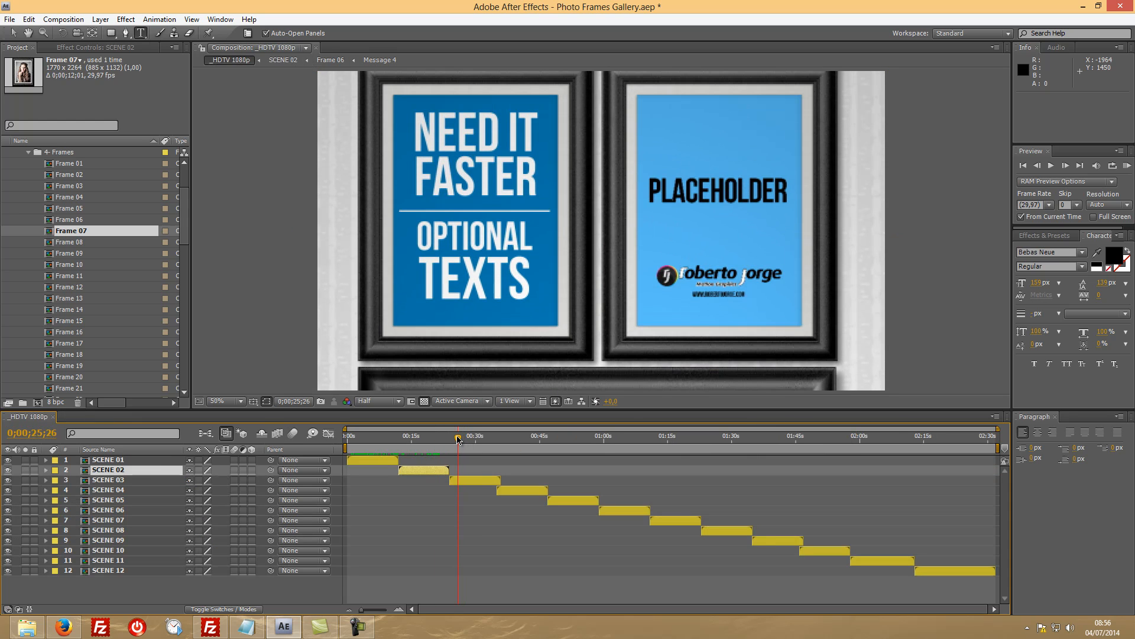
left_click(120, 480)
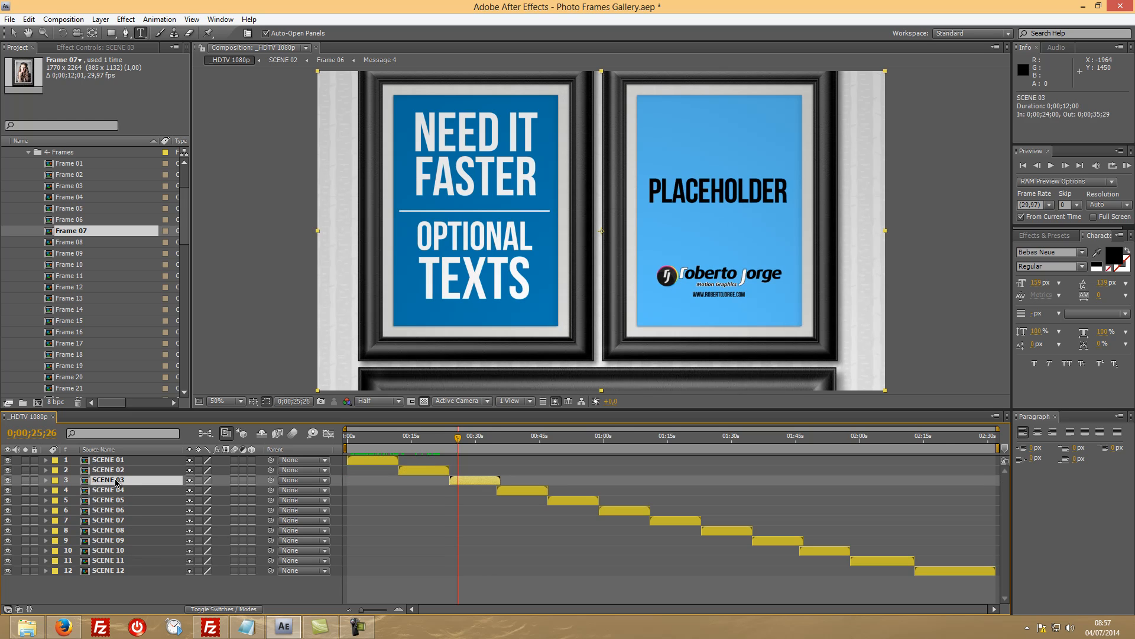
double_click(116, 481)
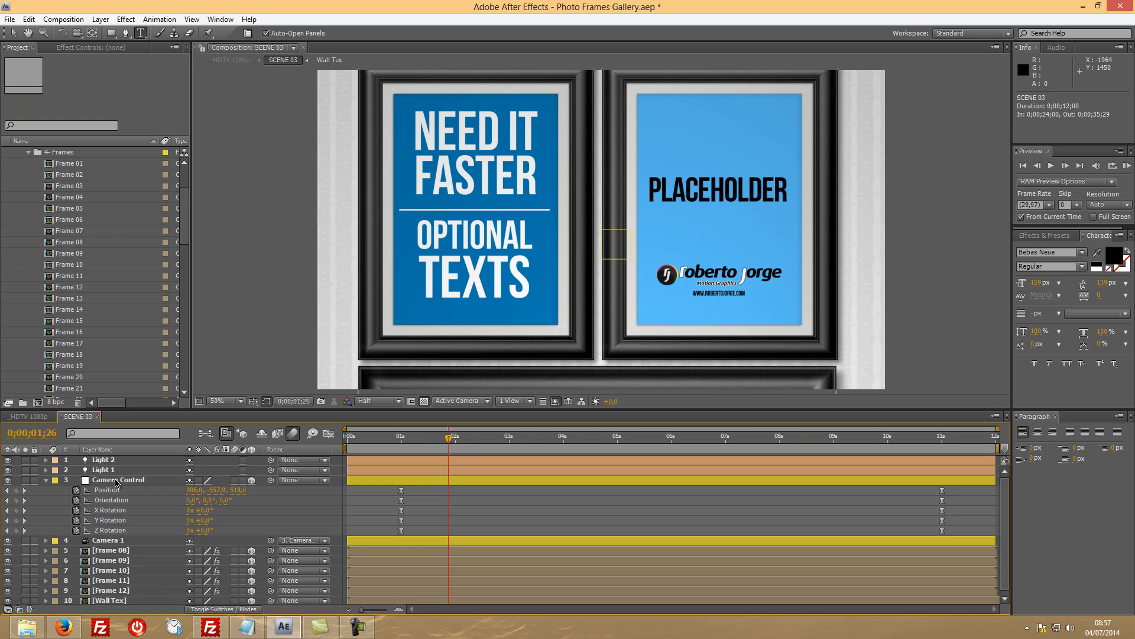
left_click(48, 480)
left_click(145, 502)
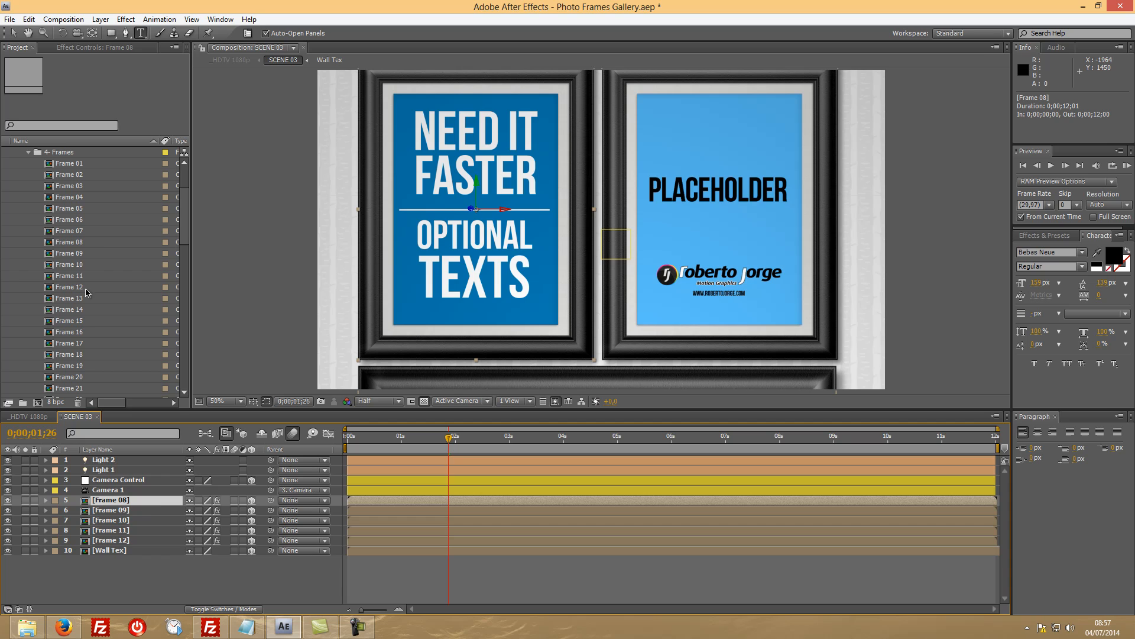
Step: Open the Frame 08 composition at 0;00;00;25 and collapse the 4- Frames folder
double_click(72, 243)
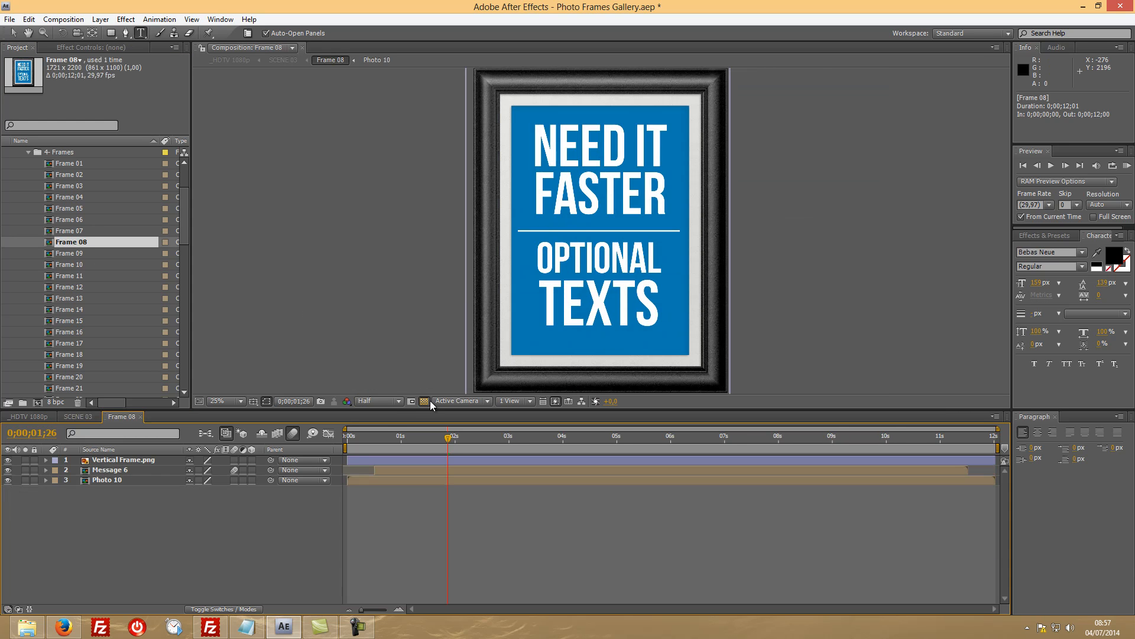
left_click_drag(449, 442, 395, 441)
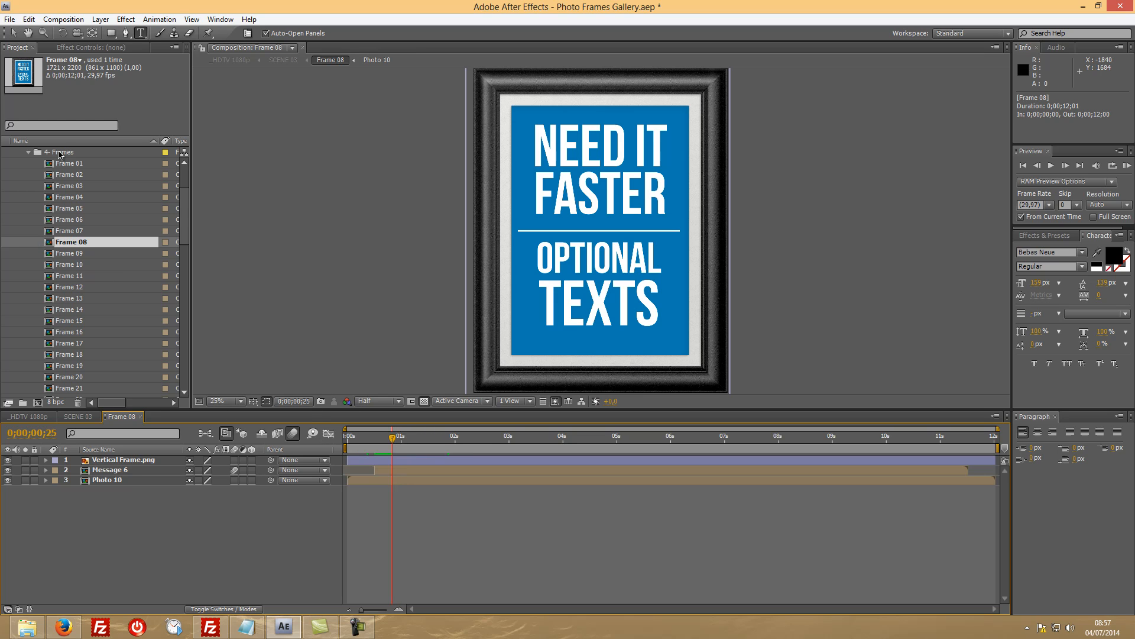
left_click(29, 153)
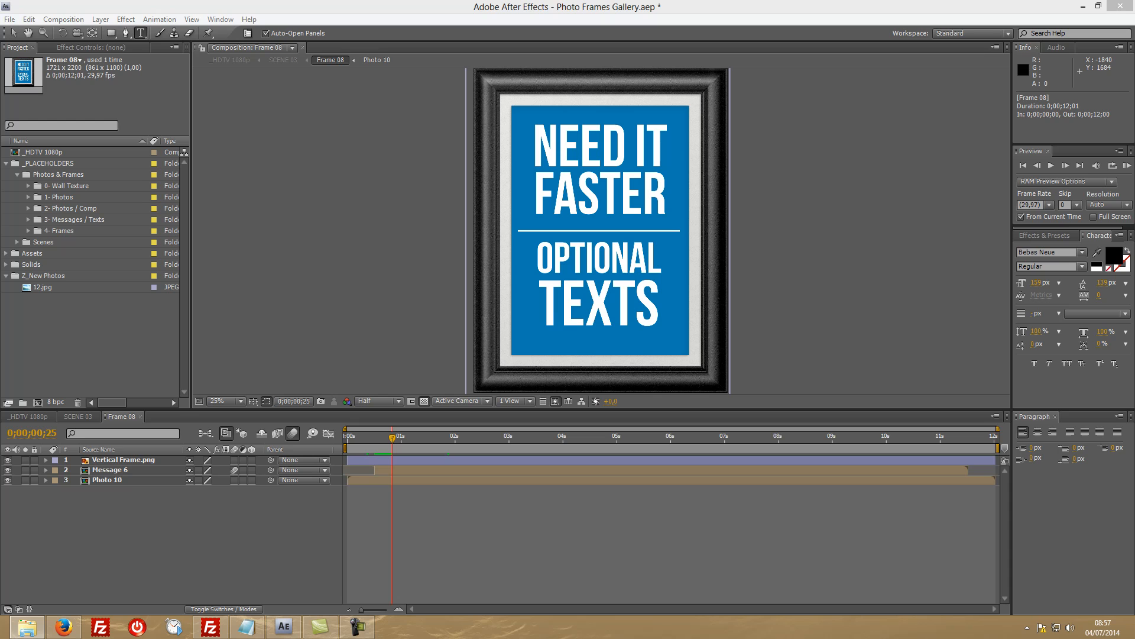
Step: Import 20.jpg into the Z_New Photos folder and place it in Frame 08 between Vertical Frame.png and Message 6
left_click_drag(12, 337, 55, 288)
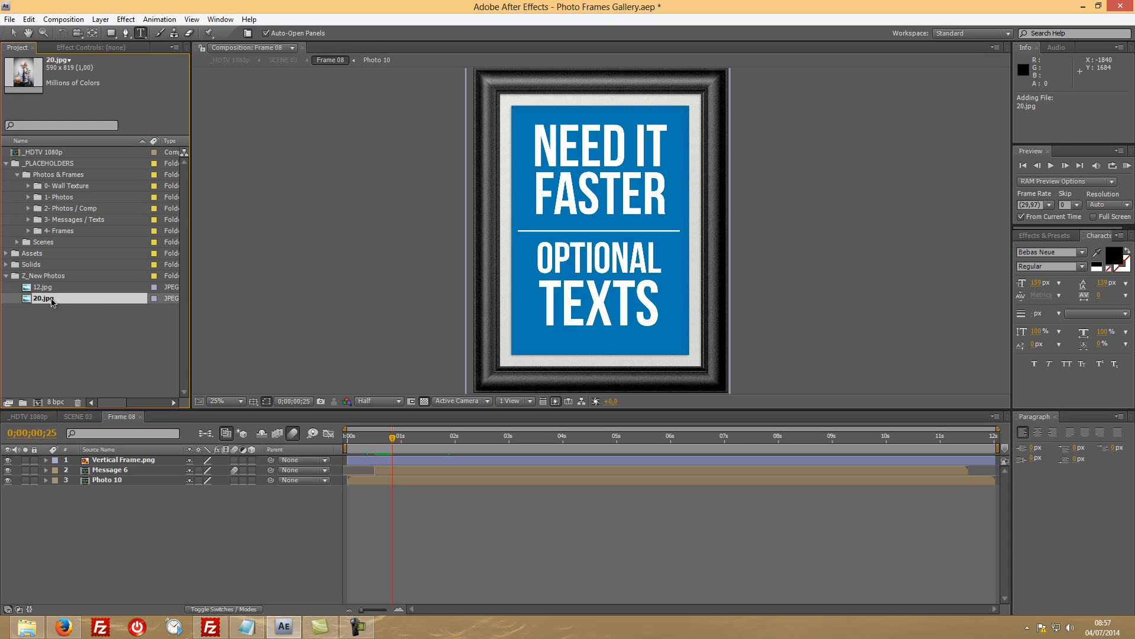
left_click(106, 480)
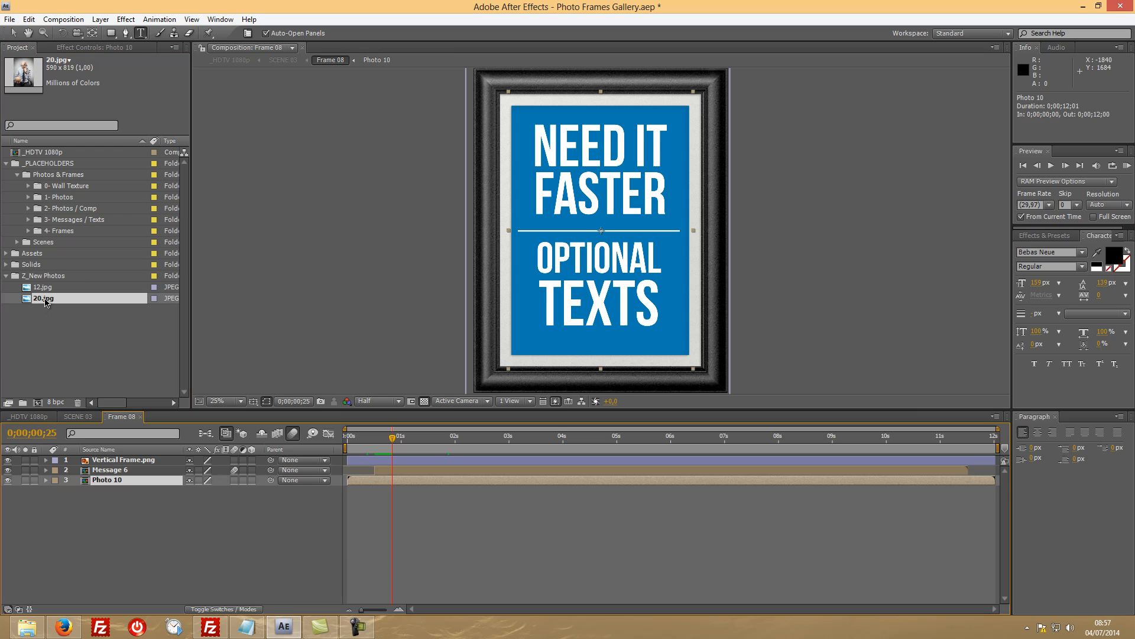
left_click_drag(46, 301, 104, 465)
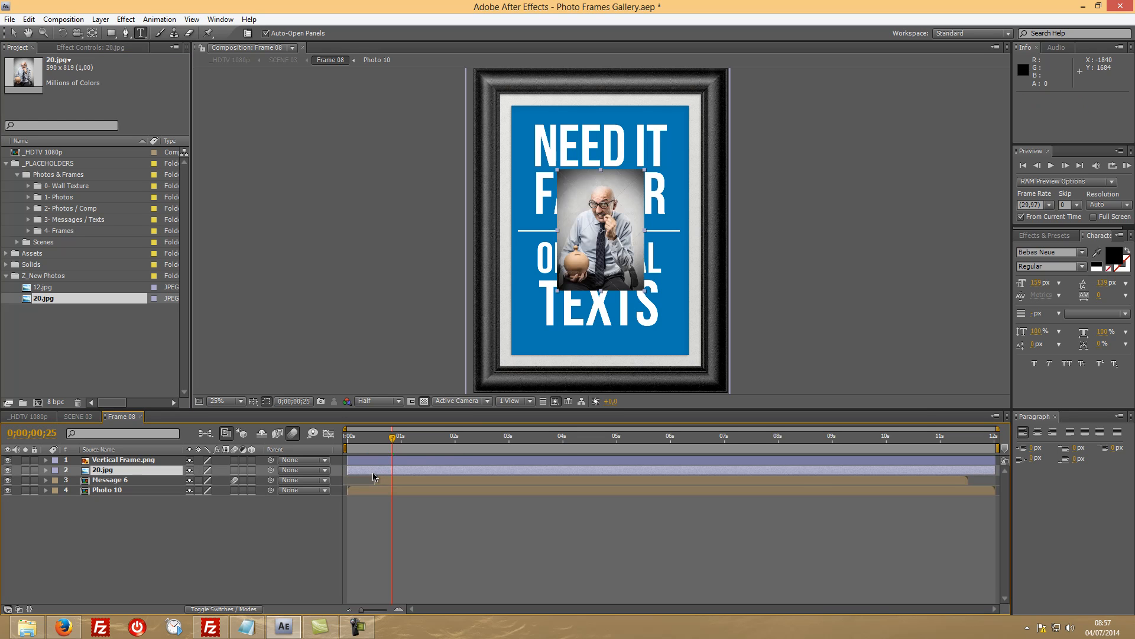
Step: Scale the 20.jpg layer to 212% so the photo fills the frame opening, and collapse its properties
key("s")
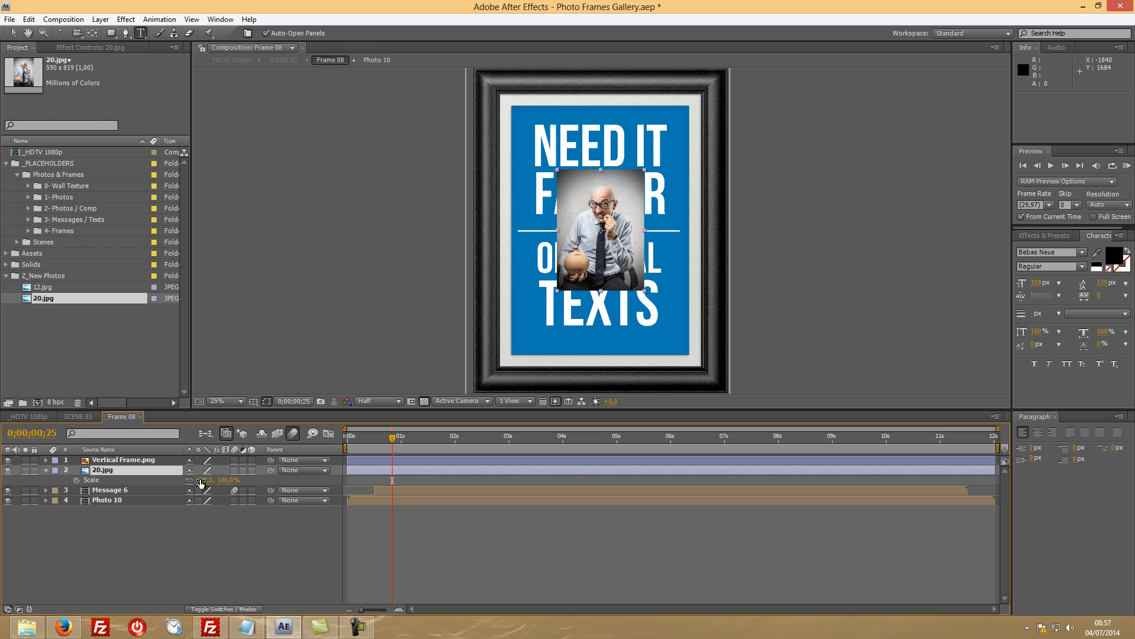
left_click_drag(204, 479, 273, 480)
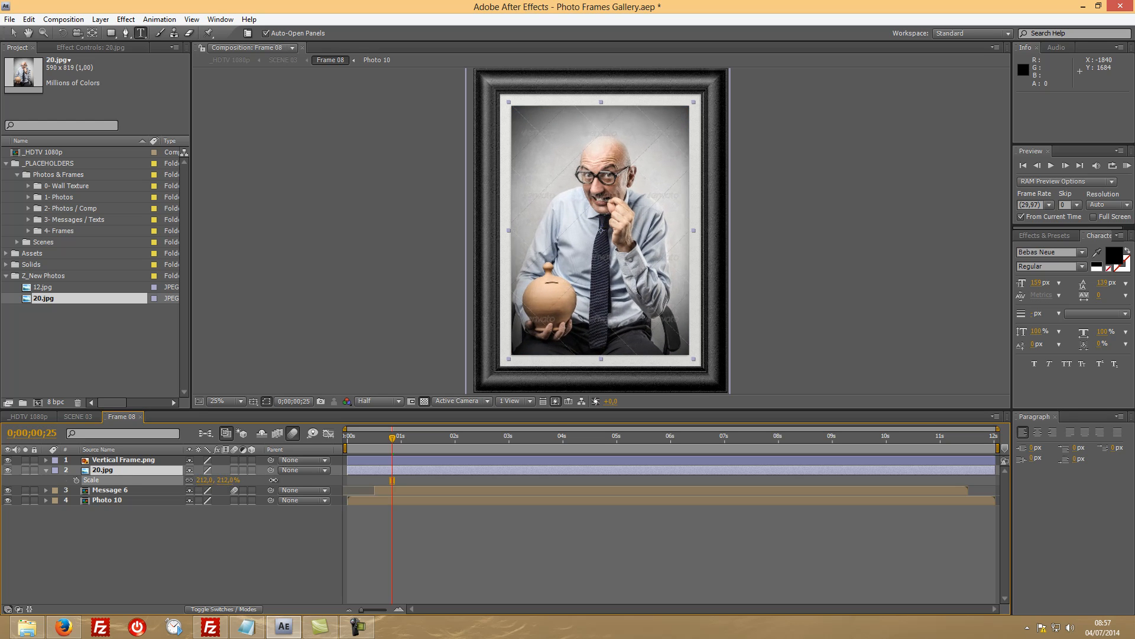
key("Return")
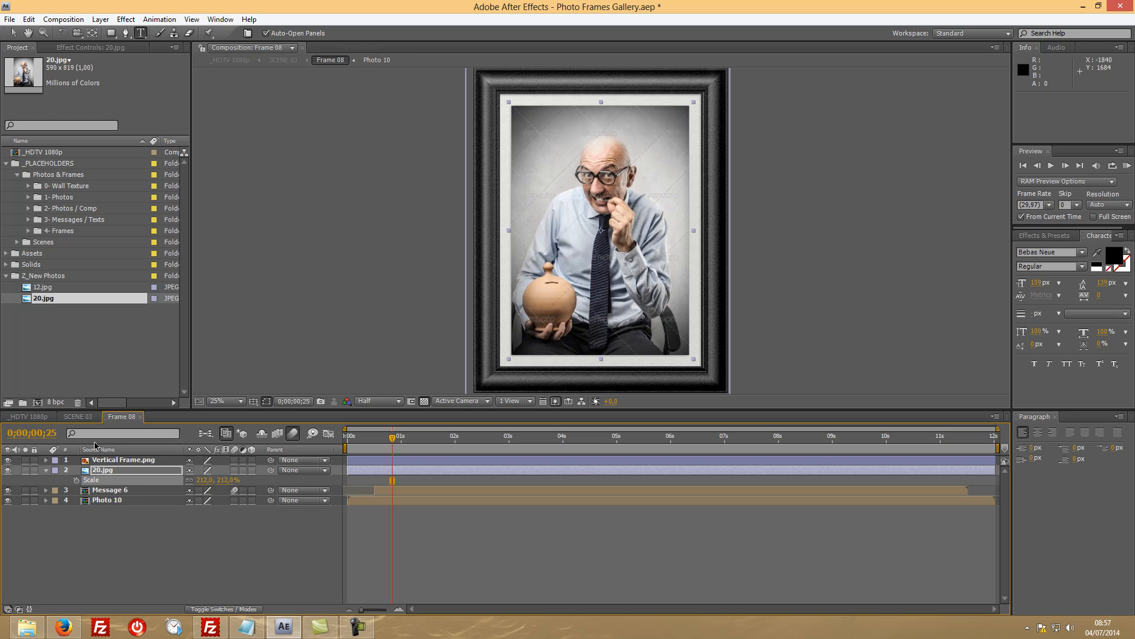
left_click(47, 471)
Step: Start the 20.jpg layer at 0;00;00;25 and set its Position keyframes there and at 0;00;01;05
left_click_drag(363, 471, 406, 468)
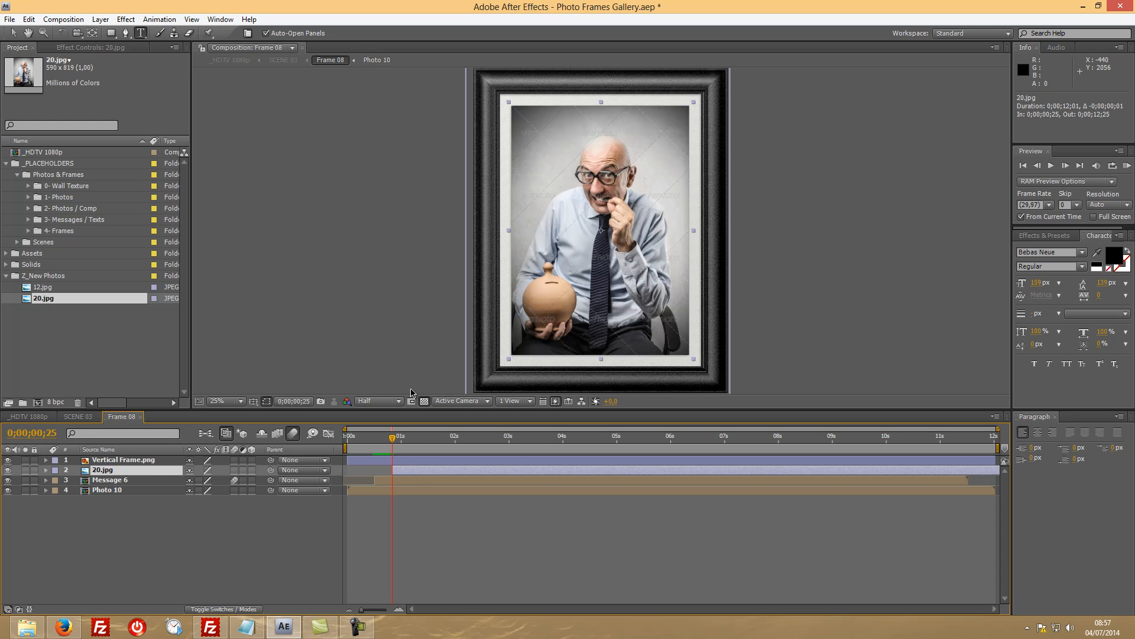
key("p")
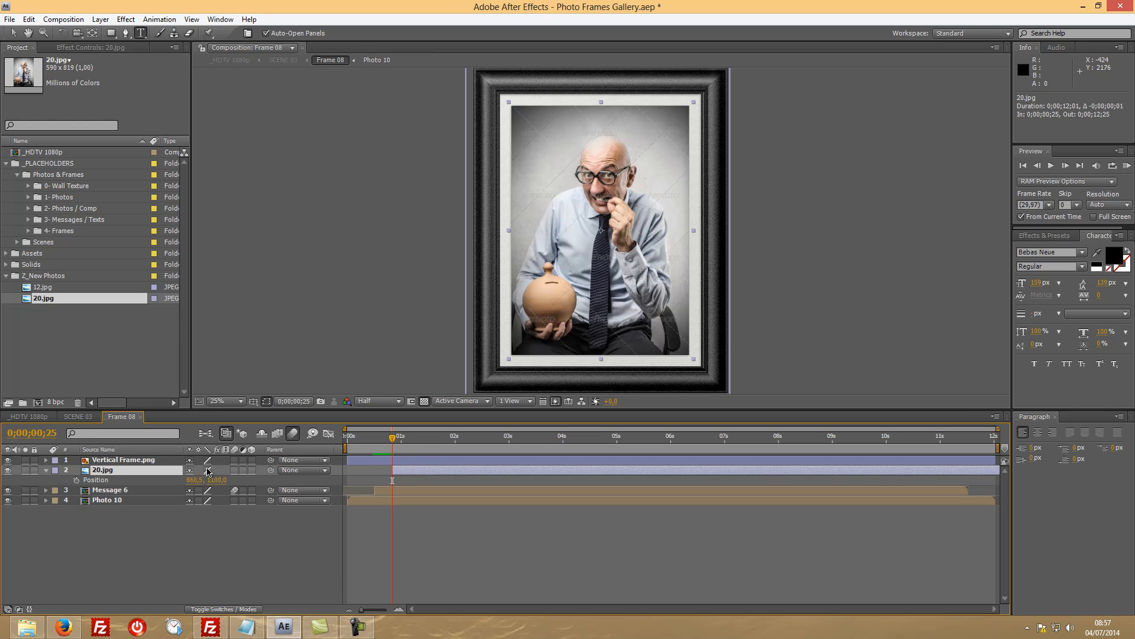
left_click(76, 480)
left_click_drag(392, 439, 411, 446)
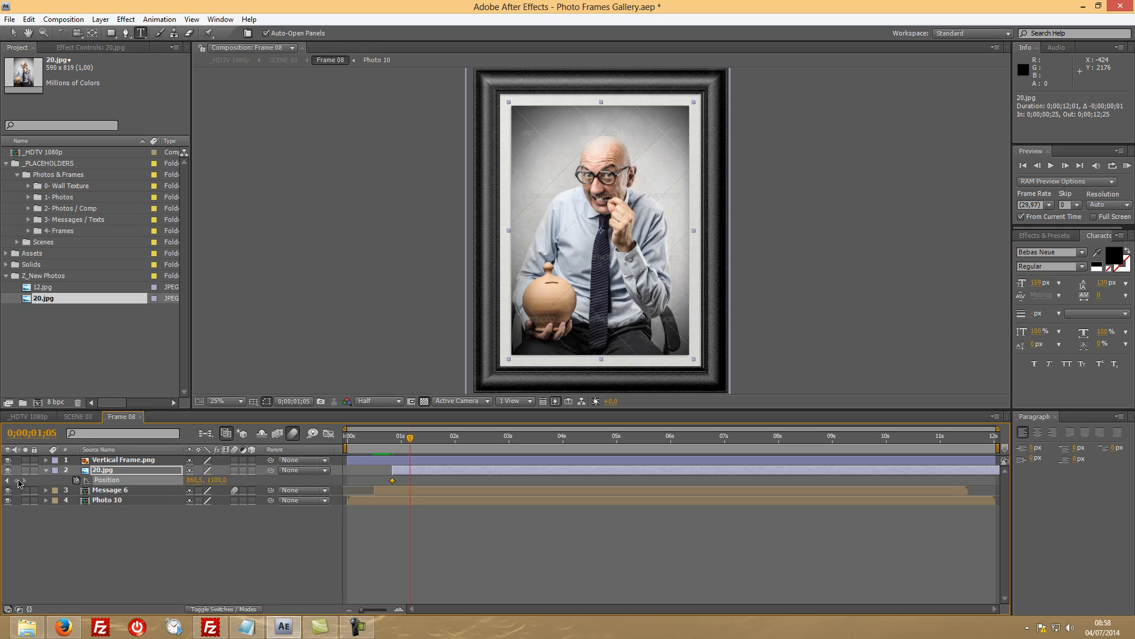
Step: At 0;00;00;25, move the 20.jpg photo straight up until it is hidden above the frame opening
left_click_drag(408, 442, 392, 444)
left_click(13, 32)
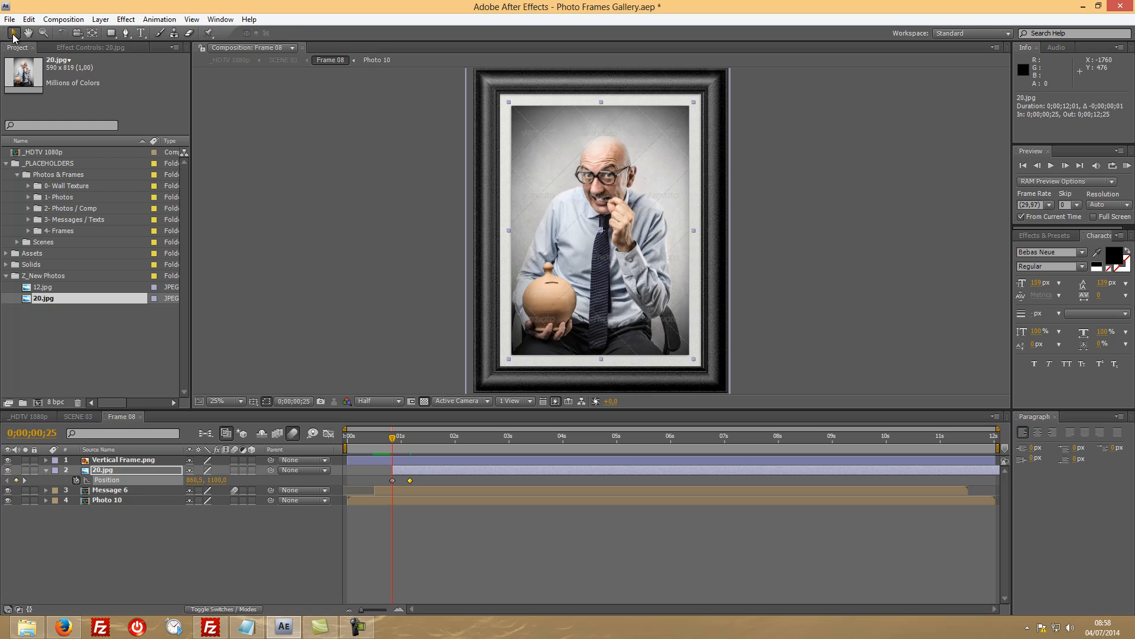
key("comma")
left_click_drag(636, 245, 620, 88)
Step: Apply Easy Ease In to the 20.jpg Position keyframe at 0;00;01;05
left_click(410, 480)
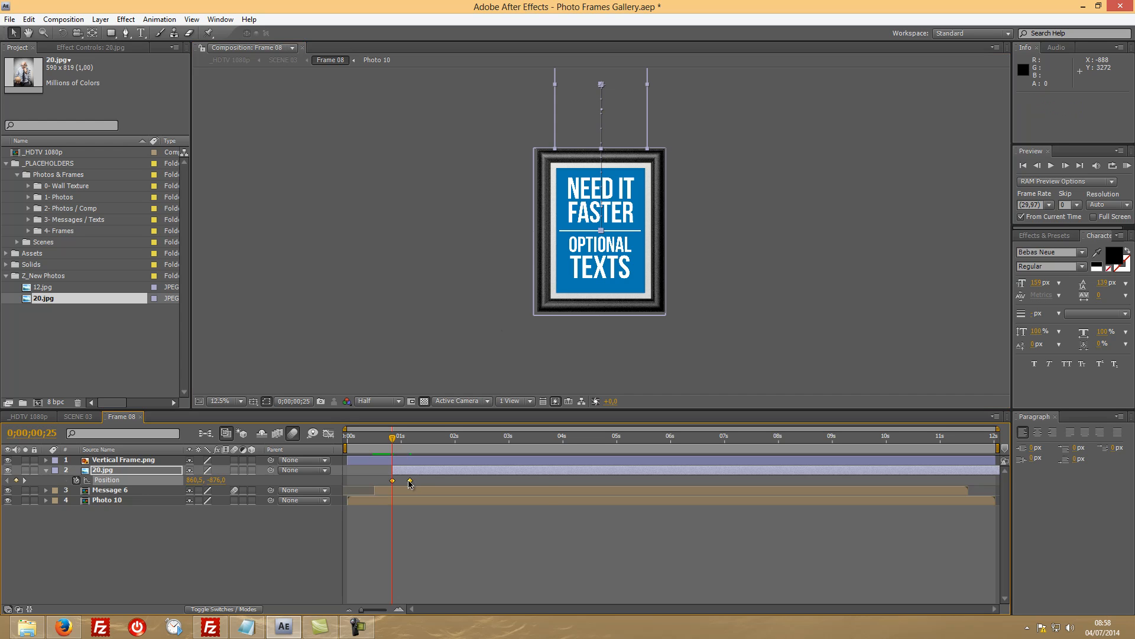
right_click(411, 482)
mouse_move(482, 605)
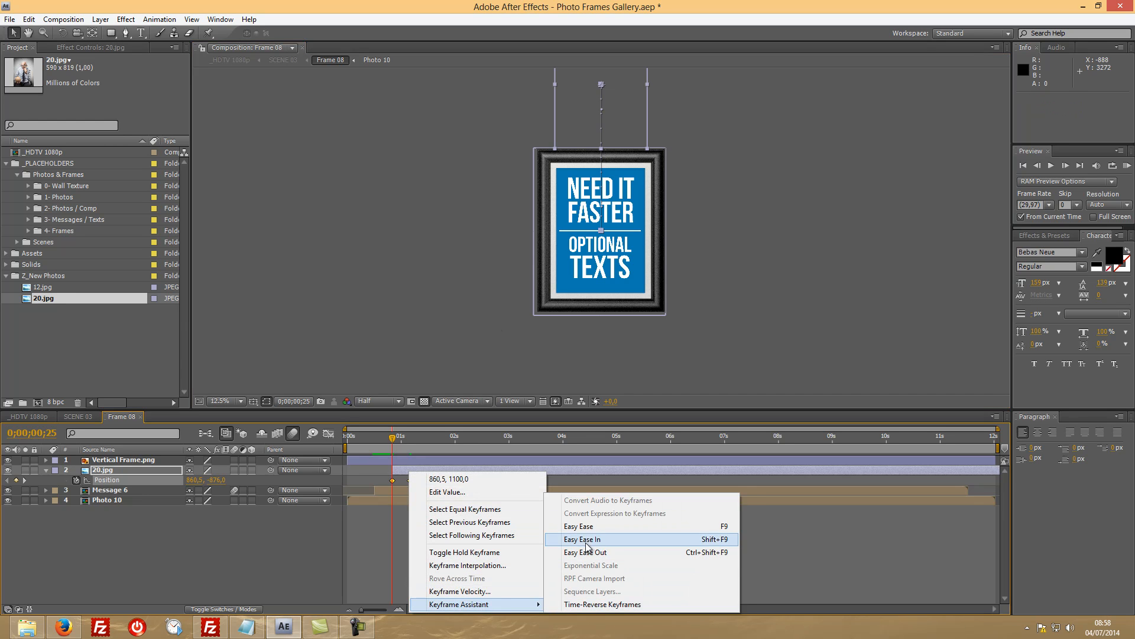
left_click(583, 539)
key("period")
Step: Enable motion blur for the 20.jpg layer and preview the photo's drop into the frame
left_click_drag(392, 438, 399, 438)
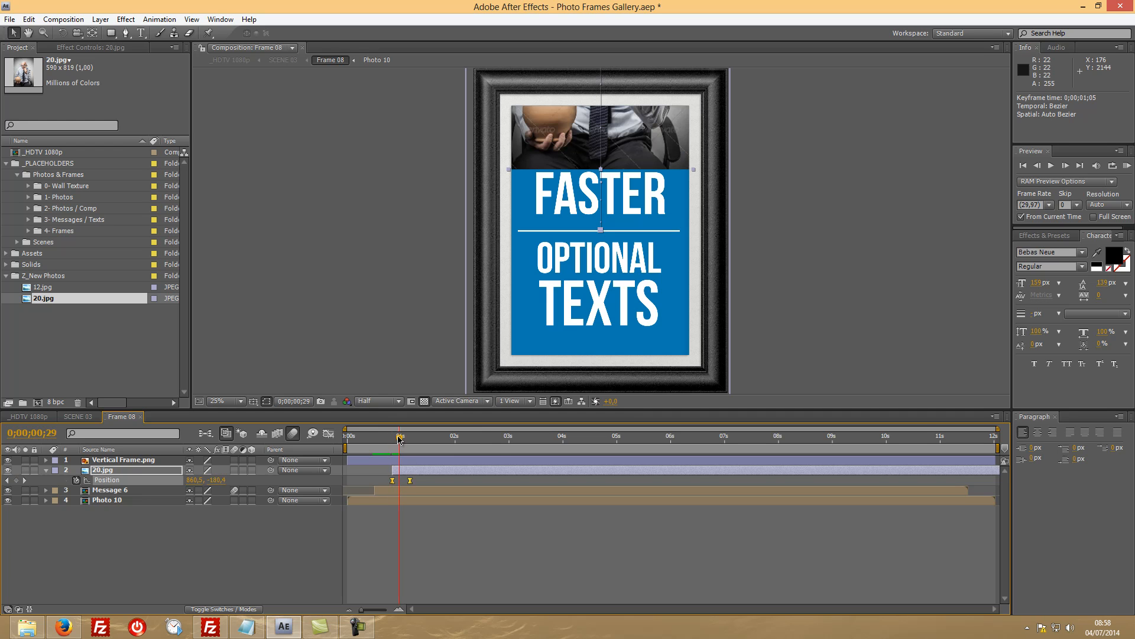
left_click(235, 471)
left_click_drag(402, 439, 413, 439)
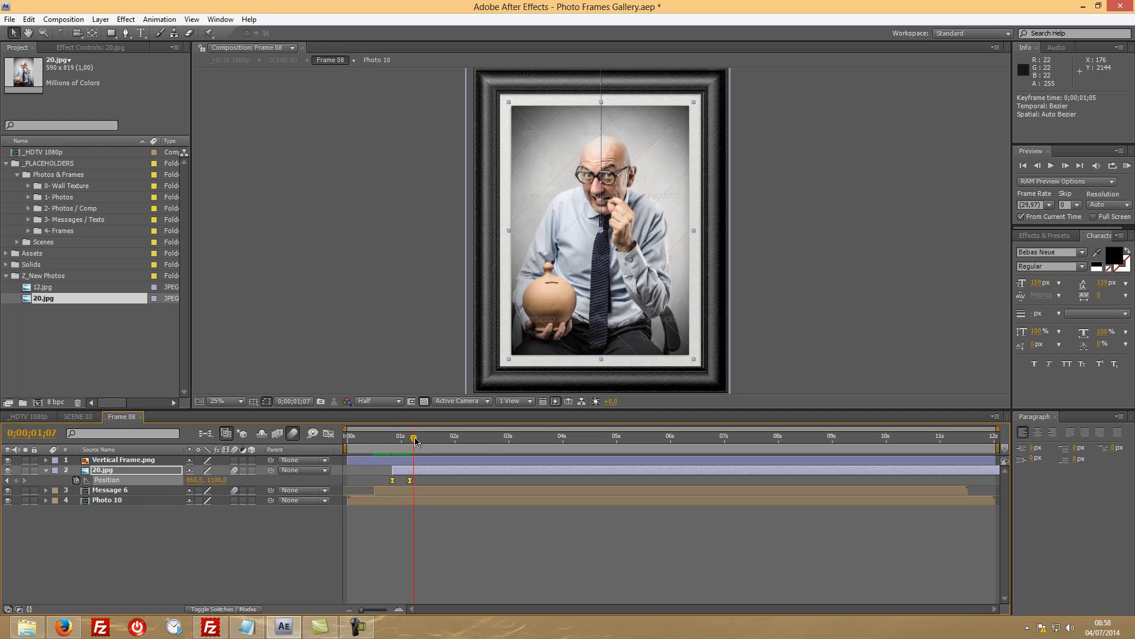
Step: Preview the photo's entrance in _HDTV 1080p, close the SCENE 03 and Frame 08 compositions, and collapse the Z_New Photos folder
left_click(29, 416)
left_click_drag(457, 440, 458, 441)
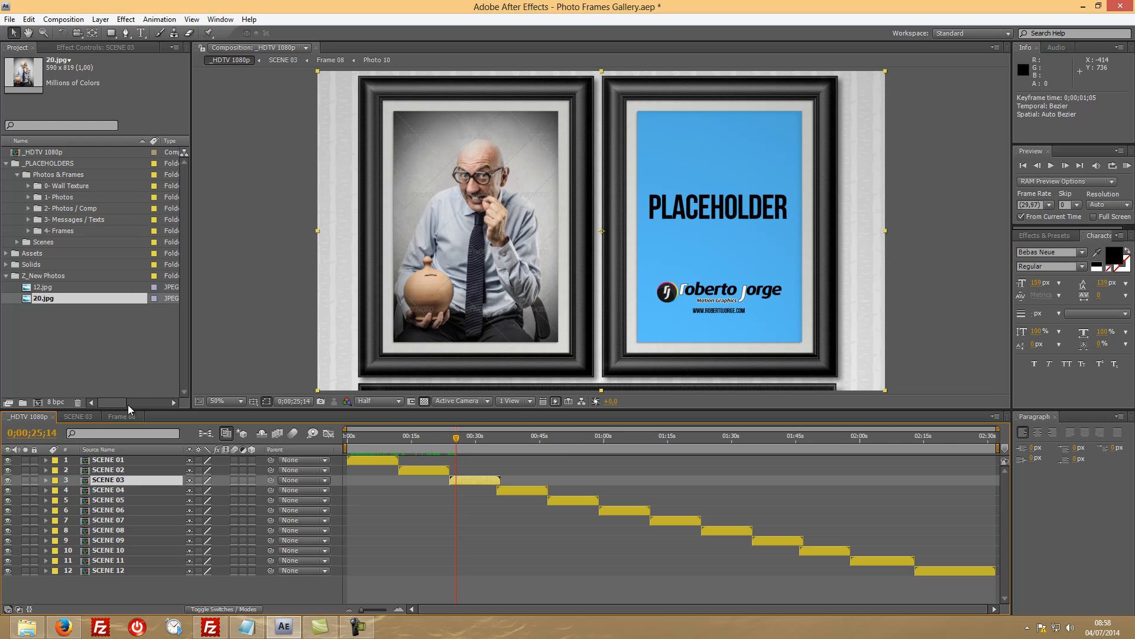
left_click(93, 416)
left_click(98, 417)
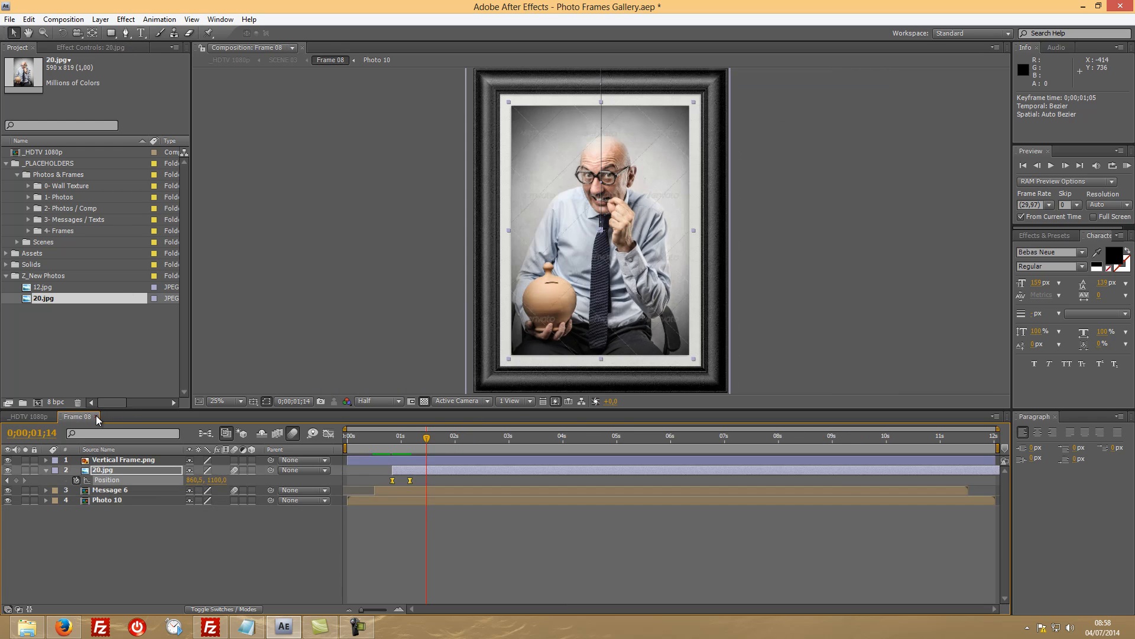
left_click(95, 416)
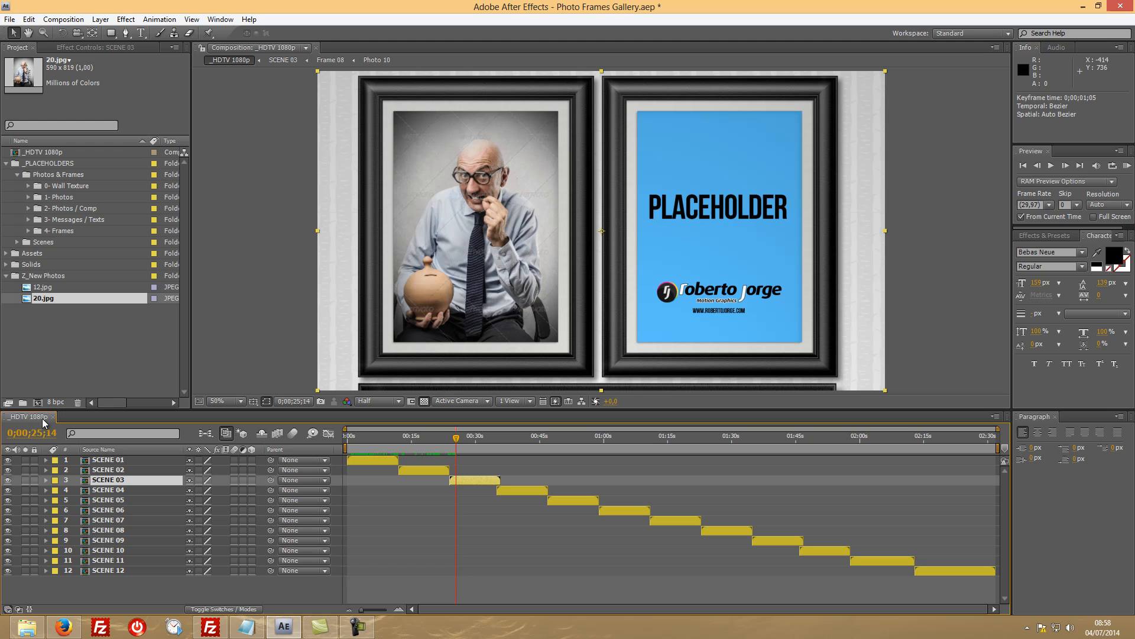
left_click(7, 277)
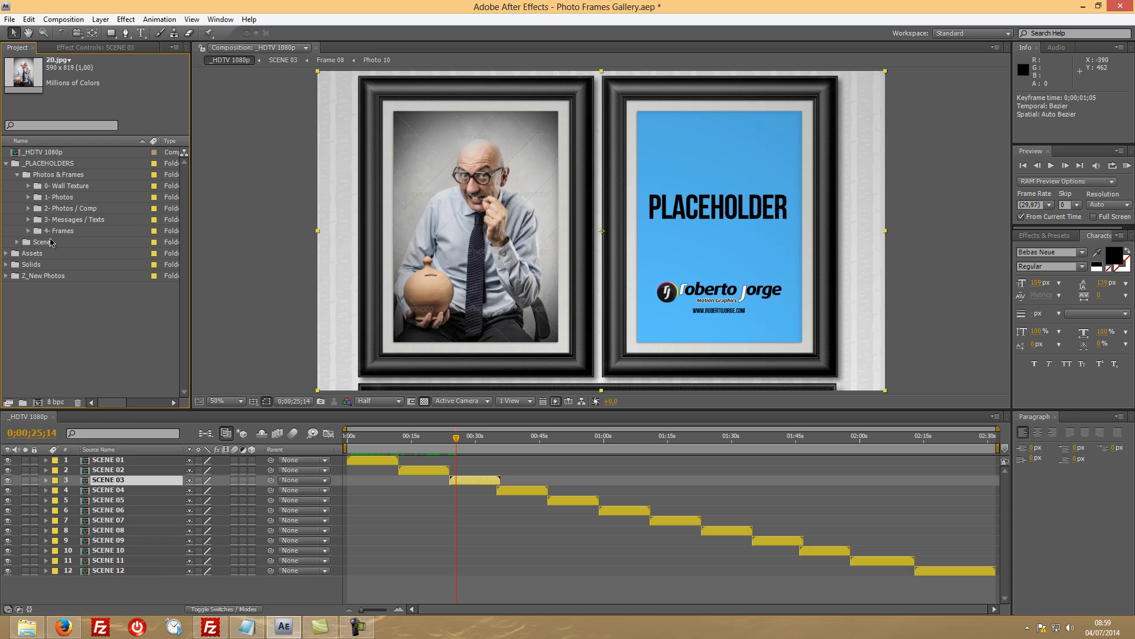
Step: Review the project's 1- Photos, 2- Photos / Comp, 3- Messages / Texts, 4- Frames and Scenes folders
left_click(81, 197)
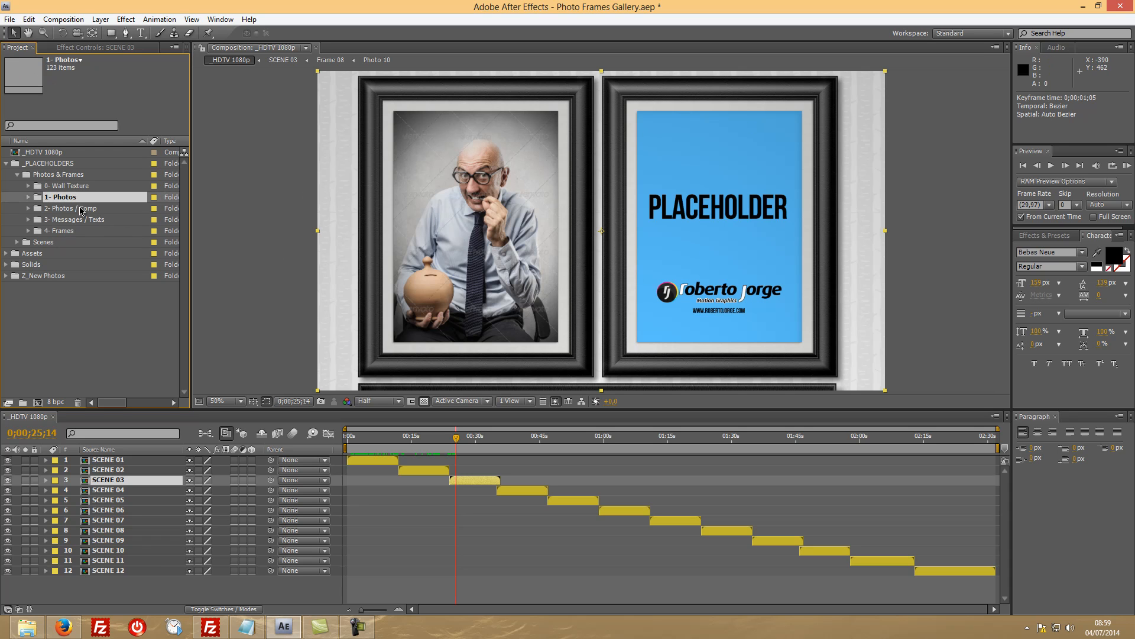
left_click(82, 208)
left_click(91, 221)
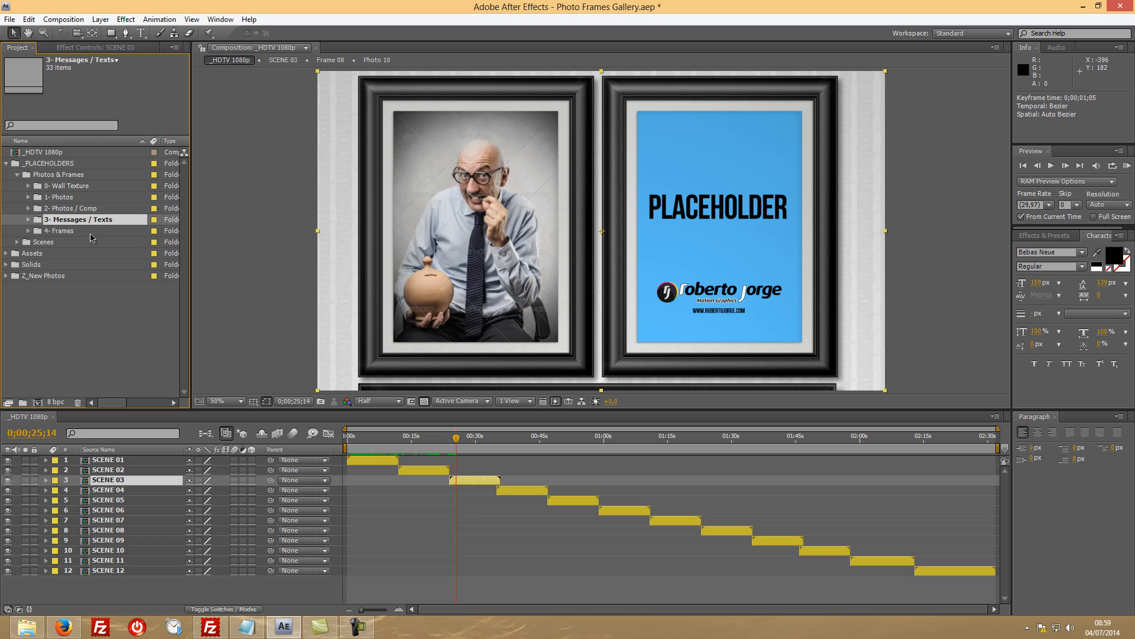
left_click(65, 232)
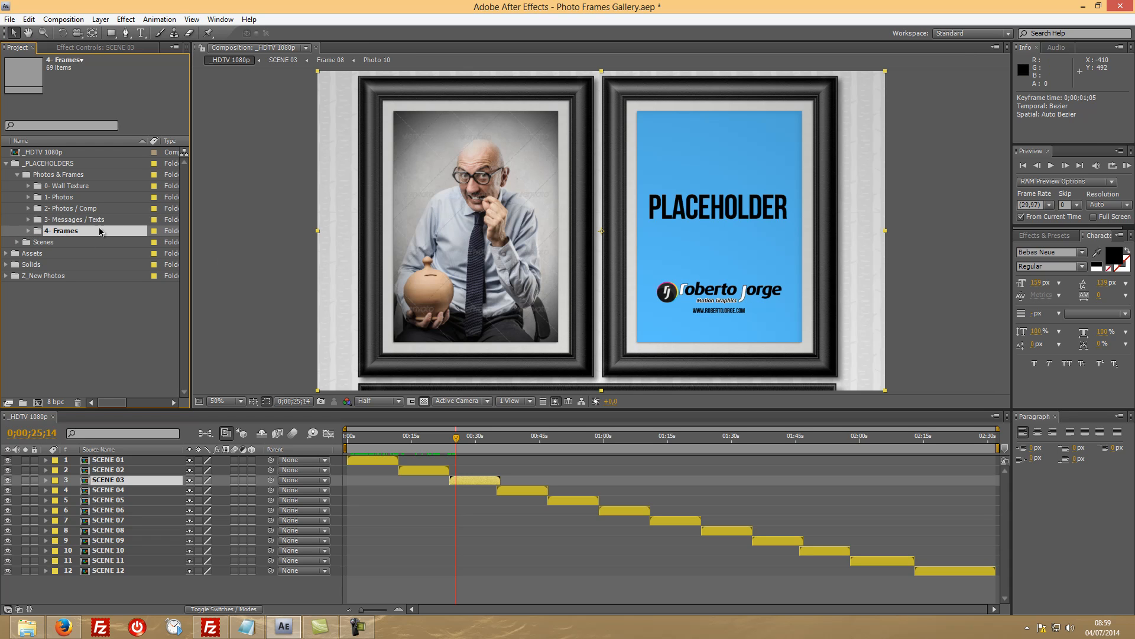
left_click(44, 242)
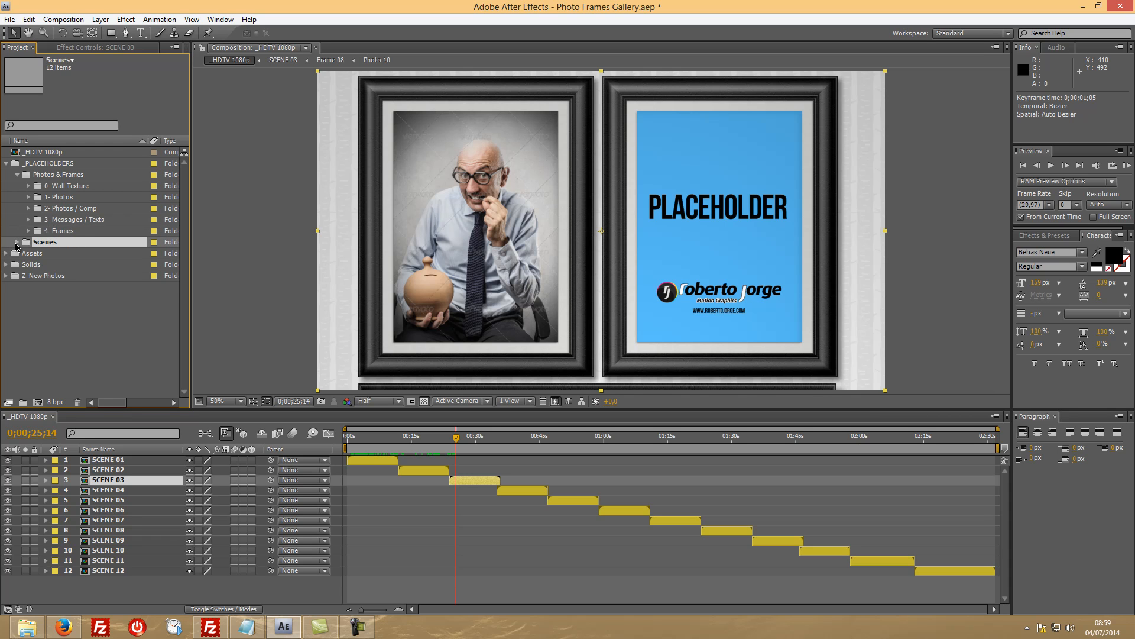
Step: Open SCENE 04 from the Scenes folder at 0;00;00;00 and reveal the keyframed properties of Camera Control
left_click(17, 242)
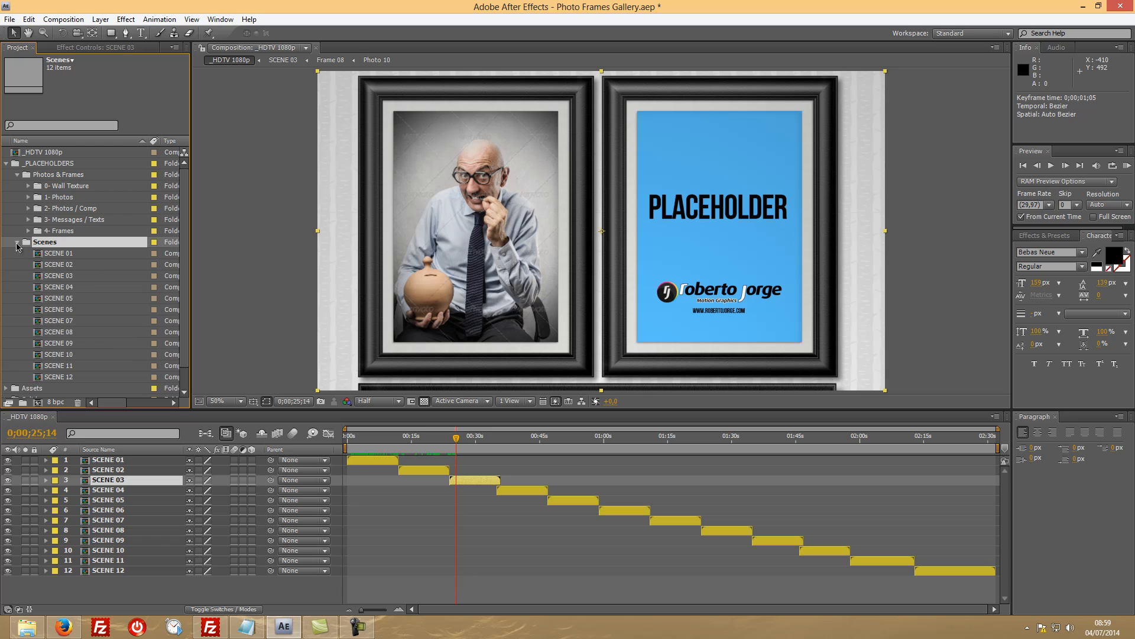
double_click(69, 288)
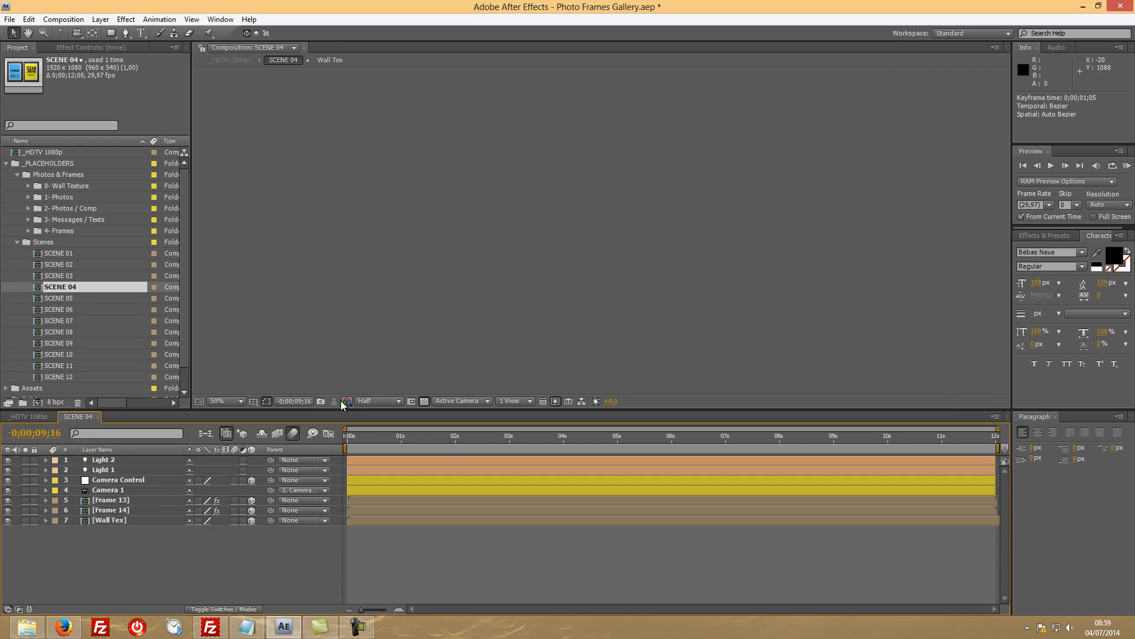
left_click_drag(362, 437, 314, 447)
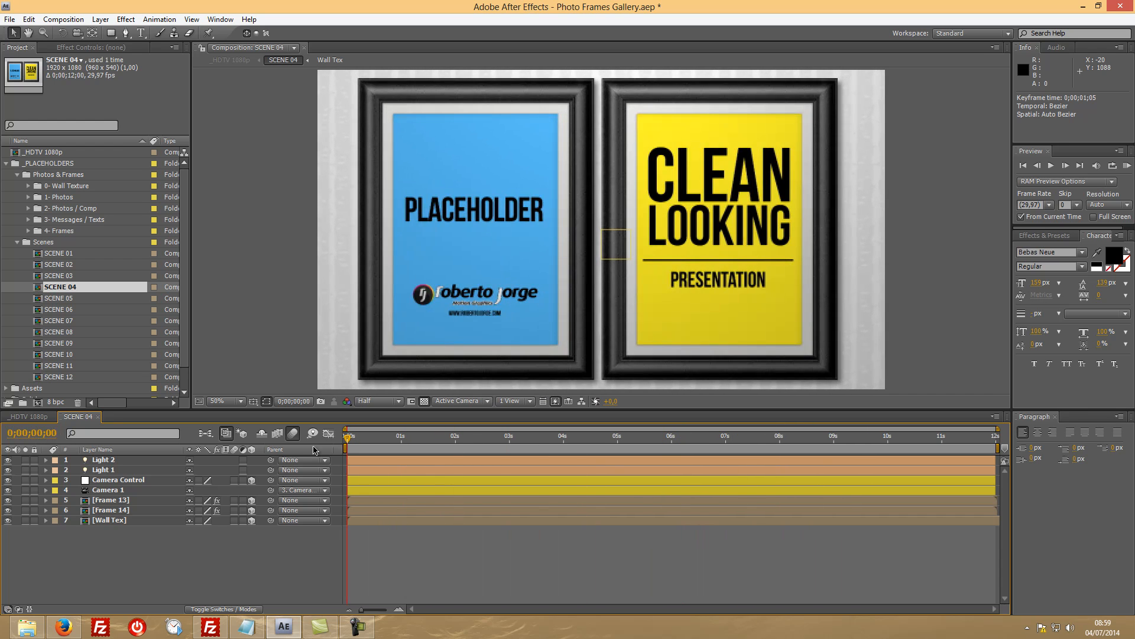
left_click(114, 481)
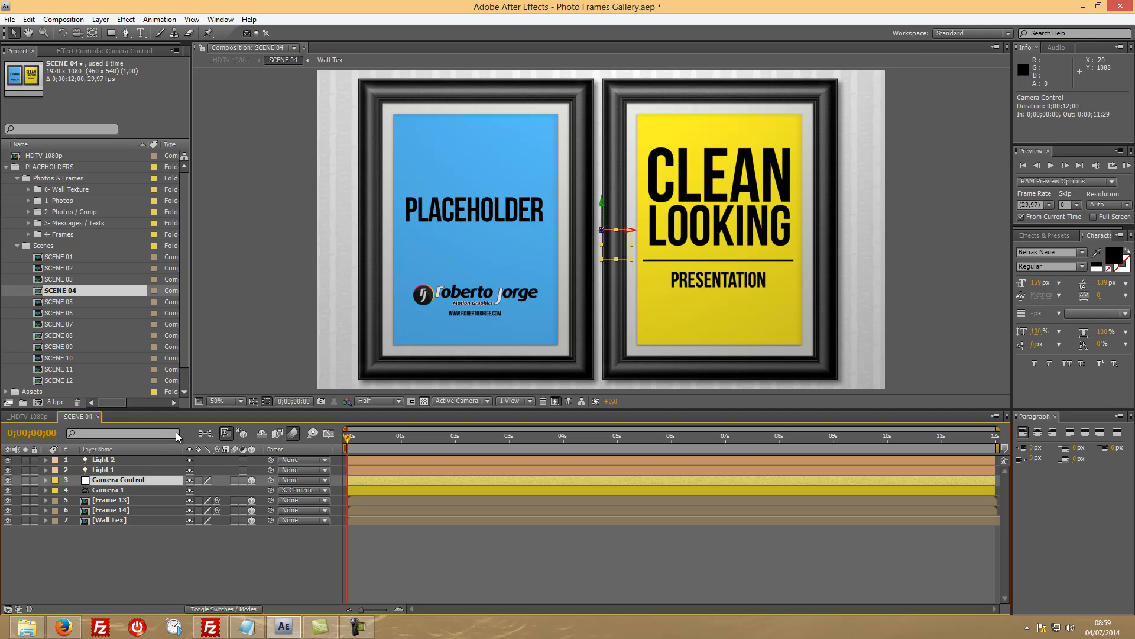
key("u")
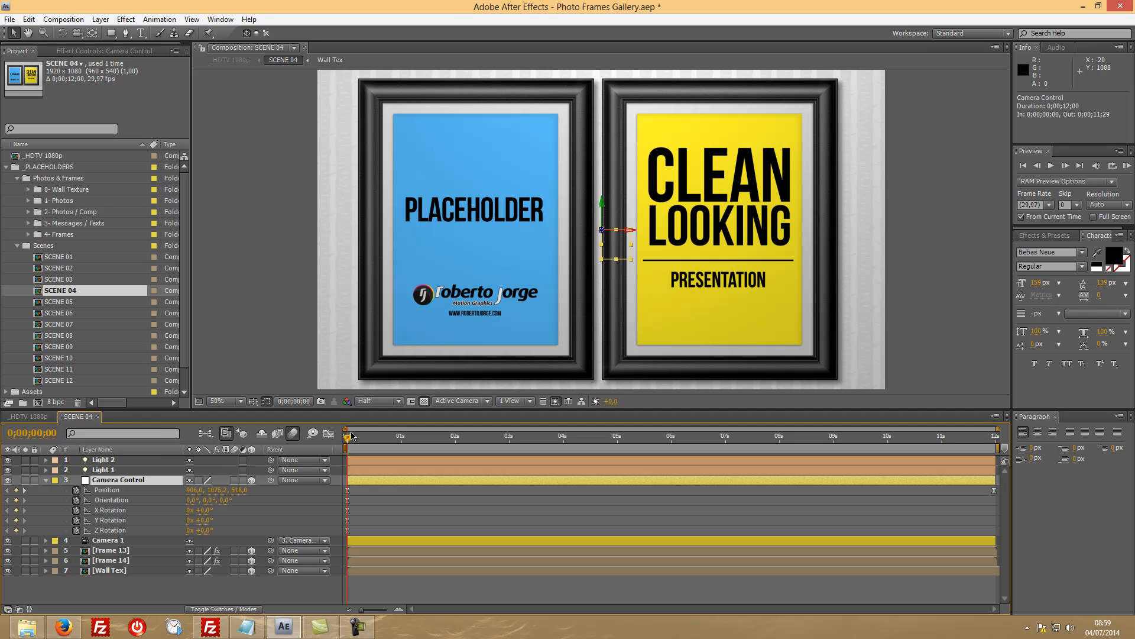
Step: Try moving Camera Control back to about -434 in Z at 0;00;11;29, preview the camera move, and undo it
left_click_drag(348, 439, 1012, 438)
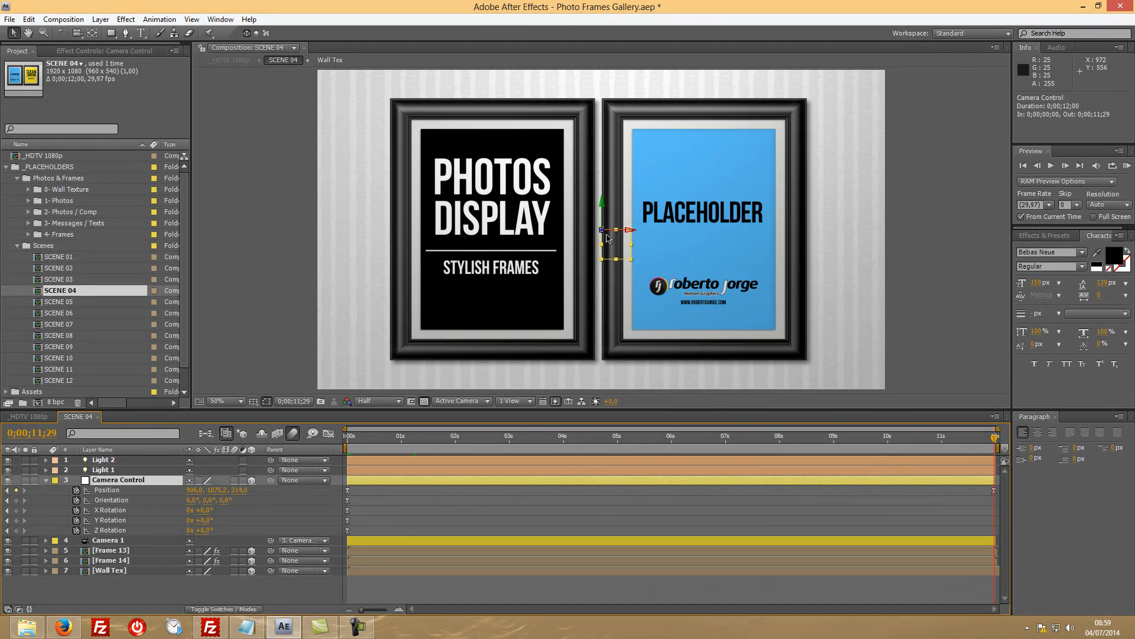
left_click_drag(603, 233, 795, 227)
left_click(344, 438)
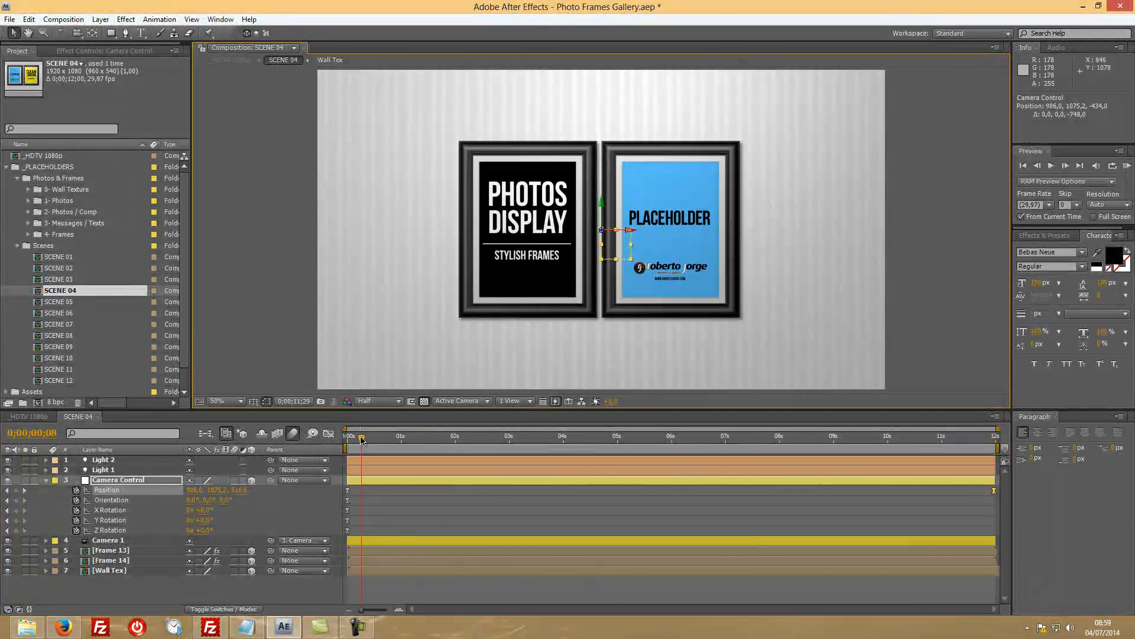
left_click_drag(345, 438, 647, 439)
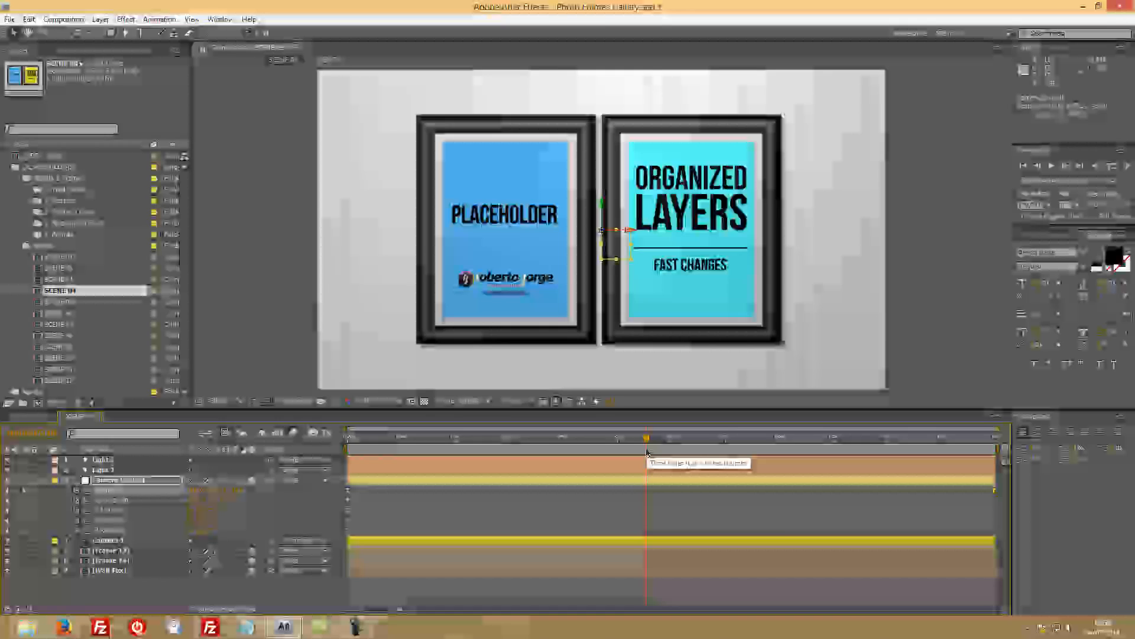
key("ctrl+z")
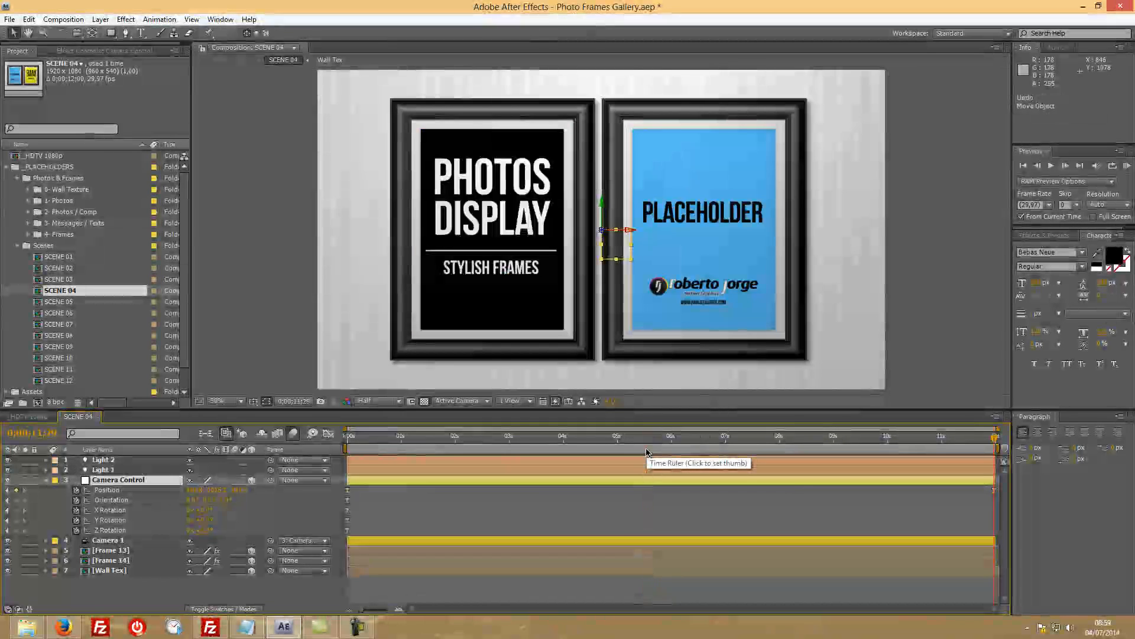
Step: Collapse the Camera Control properties, close the SCENE 04 composition, and collapse the Scenes folder
left_click(46, 480)
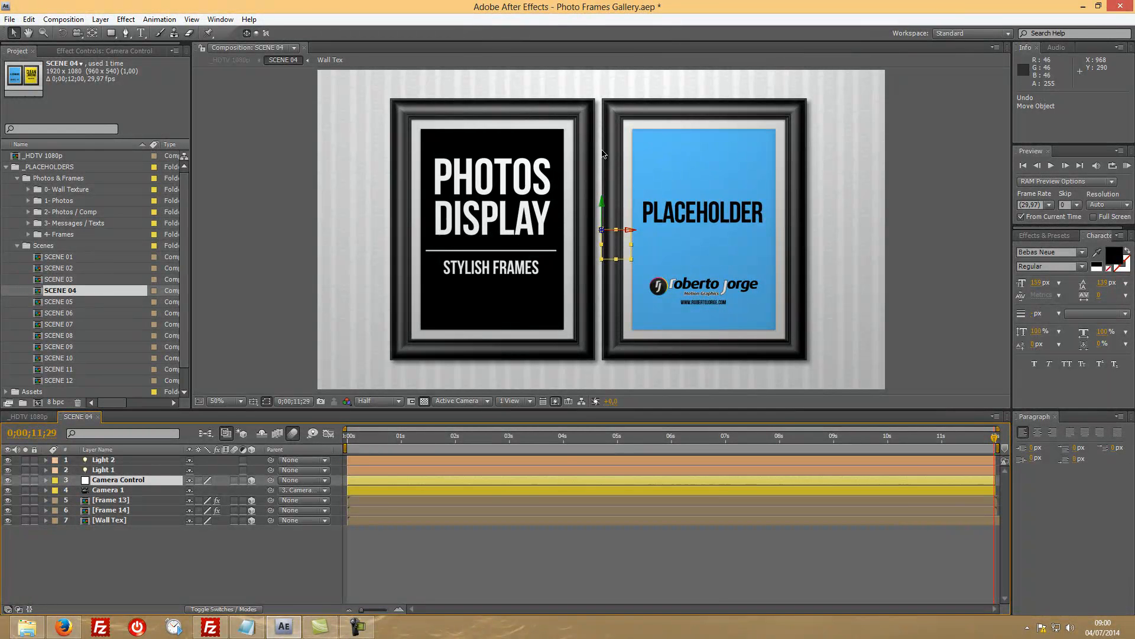
left_click(99, 417)
left_click(17, 242)
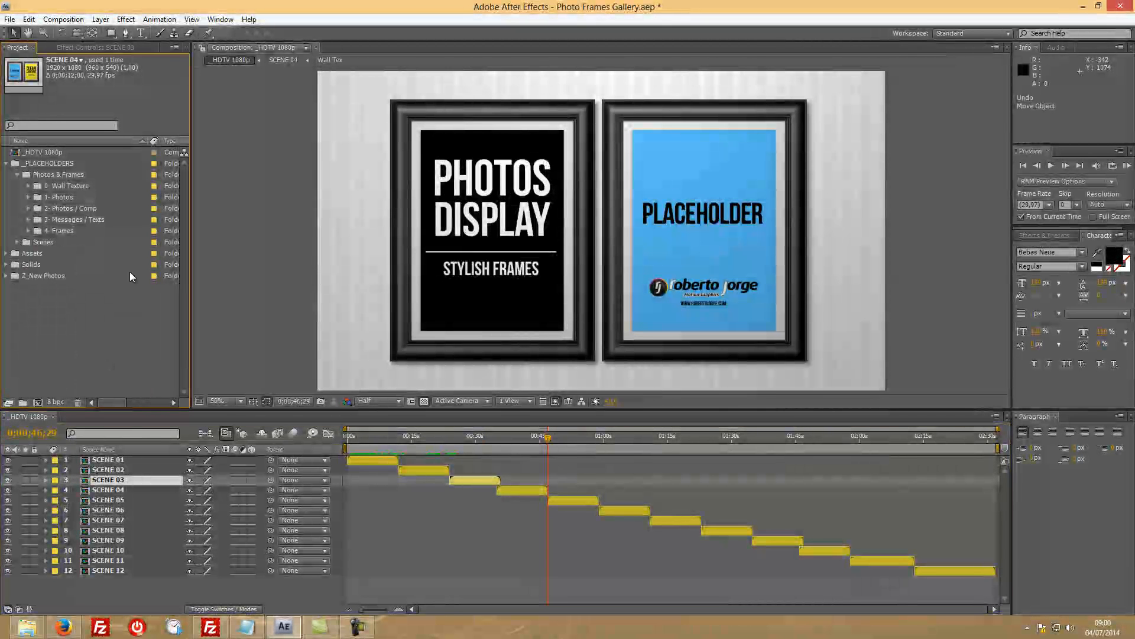
Step: Move SCENE 08 up to second place in the _HDTV 1080p layer order and start it at 0;00;12;00
left_click_drag(418, 439, 584, 438)
mouse_move(719, 438)
left_mouse_down()
mouse_move(704, 438)
mouse_move(715, 442)
left_mouse_up()
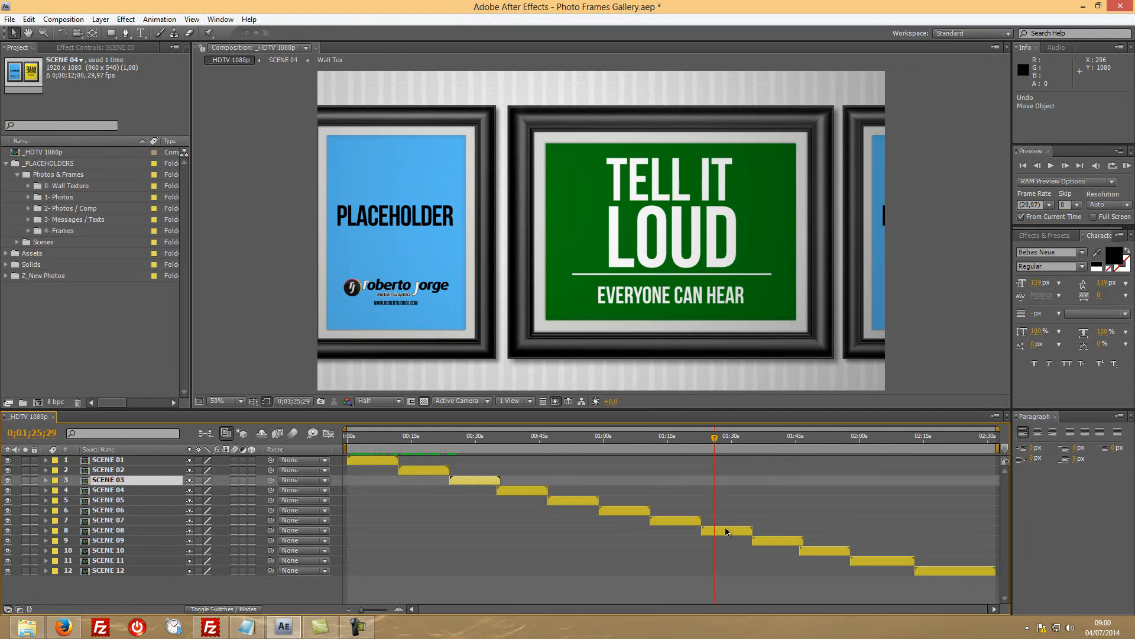
left_click_drag(715, 439, 732, 448)
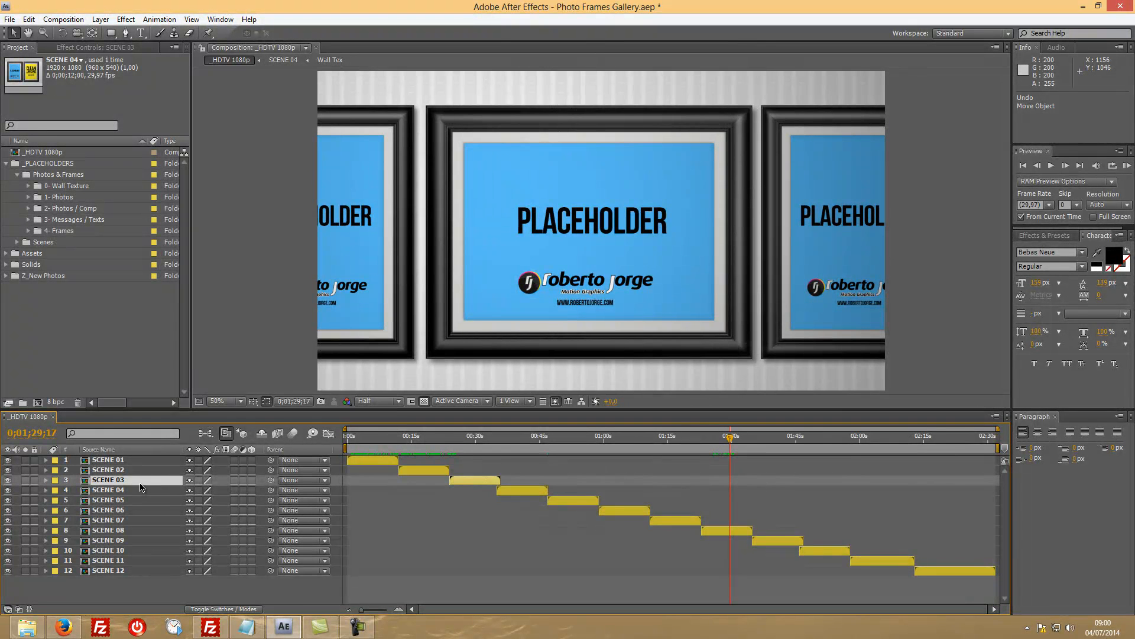
left_click(722, 532)
left_click_drag(132, 534, 134, 473)
left_click_drag(708, 473, 419, 465)
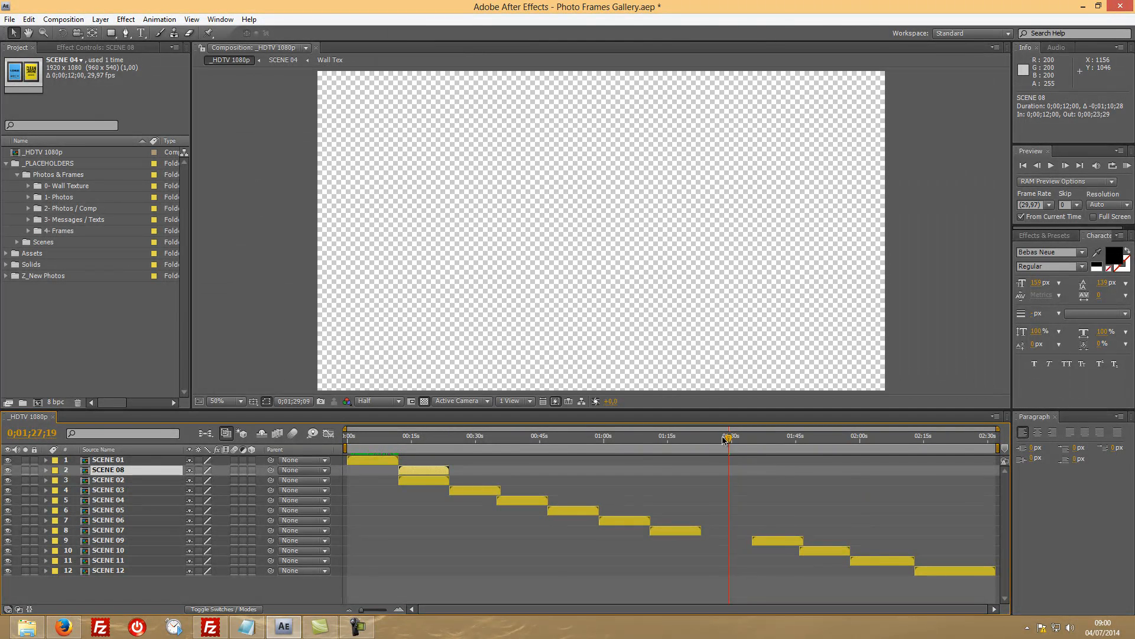
Step: Start SCENE 02 at 0;01;22;27, move it to eighth place in the layer order, and preview the swapped scenes
left_click_drag(443, 481, 738, 486)
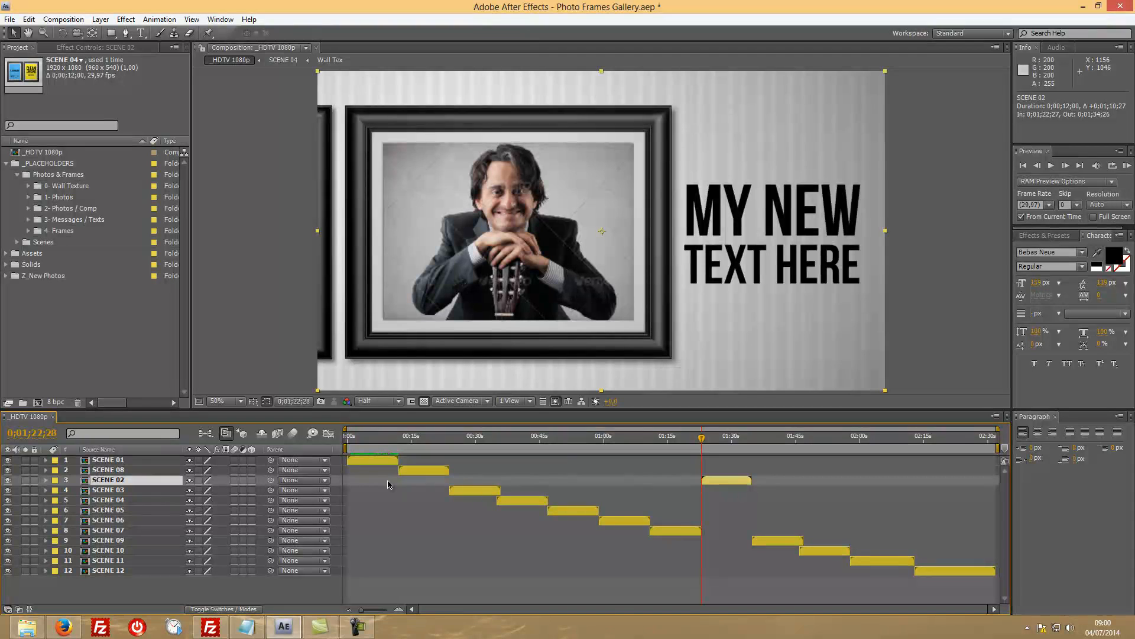
left_click_drag(120, 484, 129, 530)
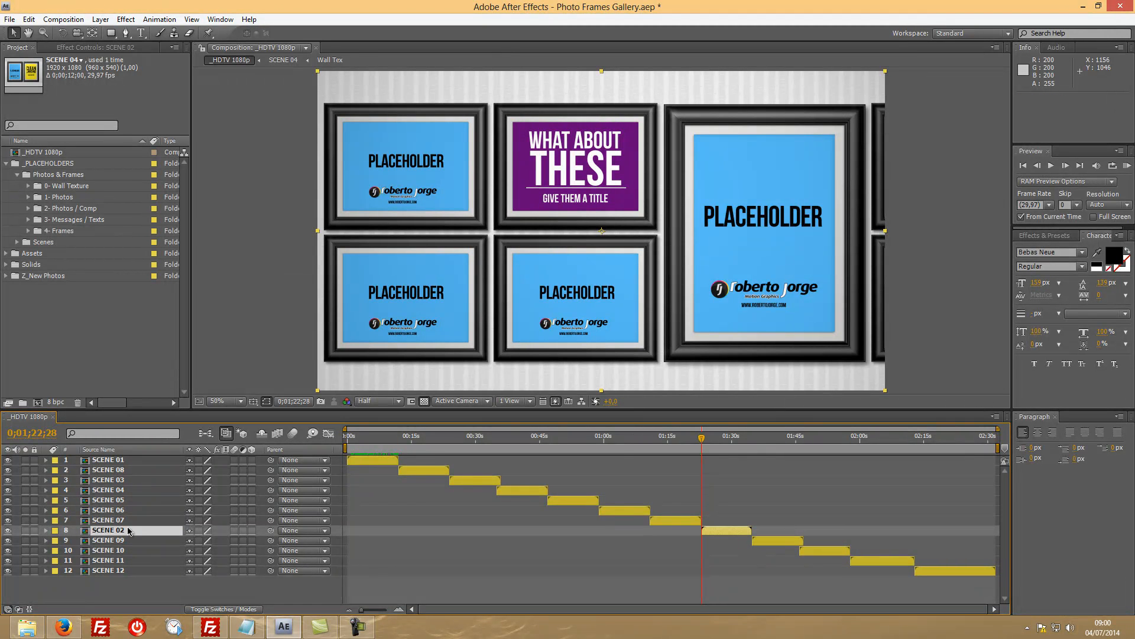
left_click_drag(703, 442, 421, 442)
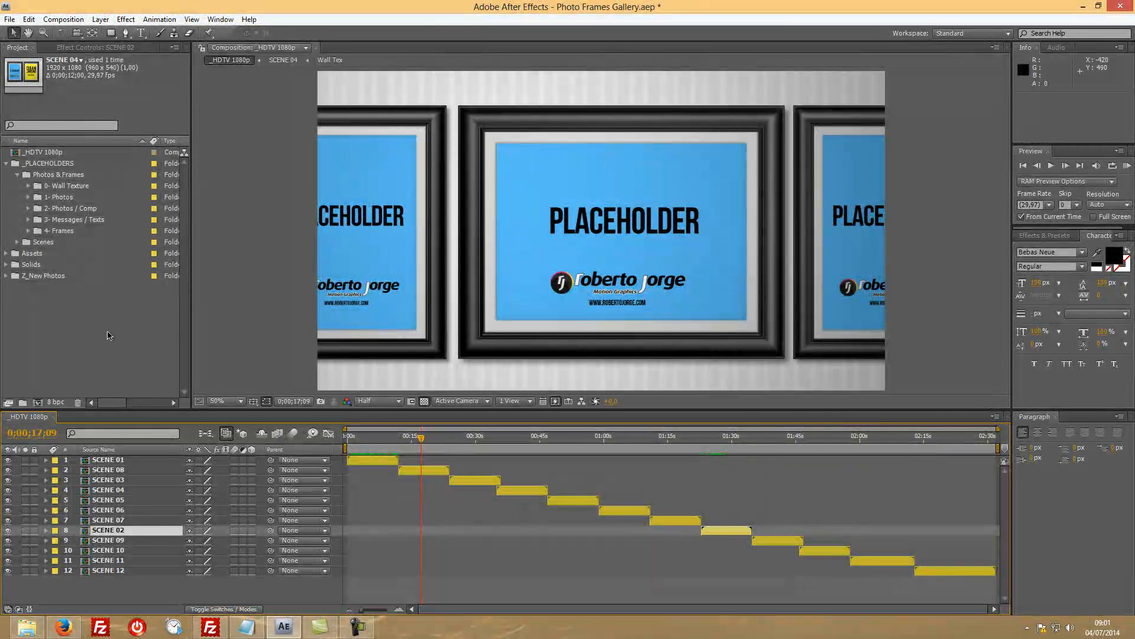
Step: Create a new composition using the HDTV 1080 29.97 preset
right_click(109, 336)
left_click(170, 316)
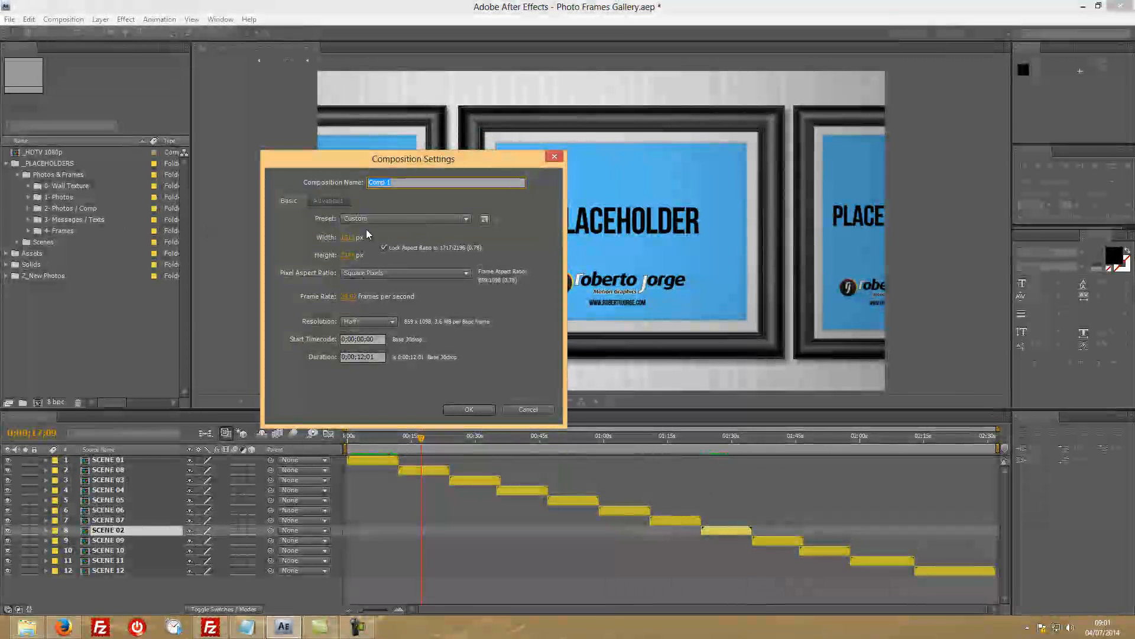
left_click(350, 238)
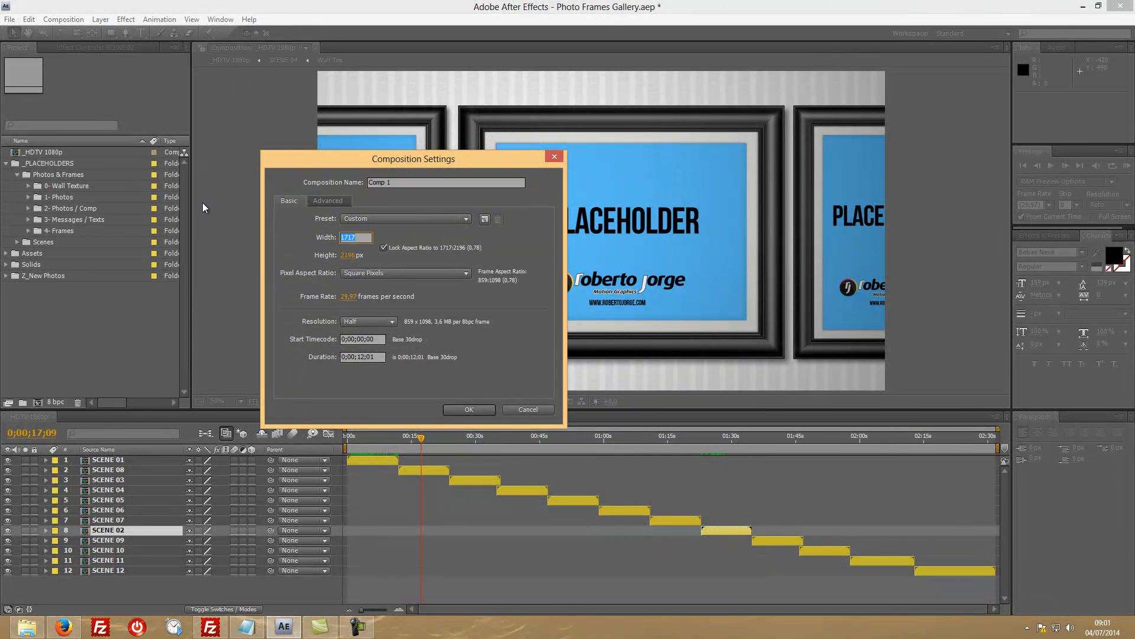
left_click(437, 218)
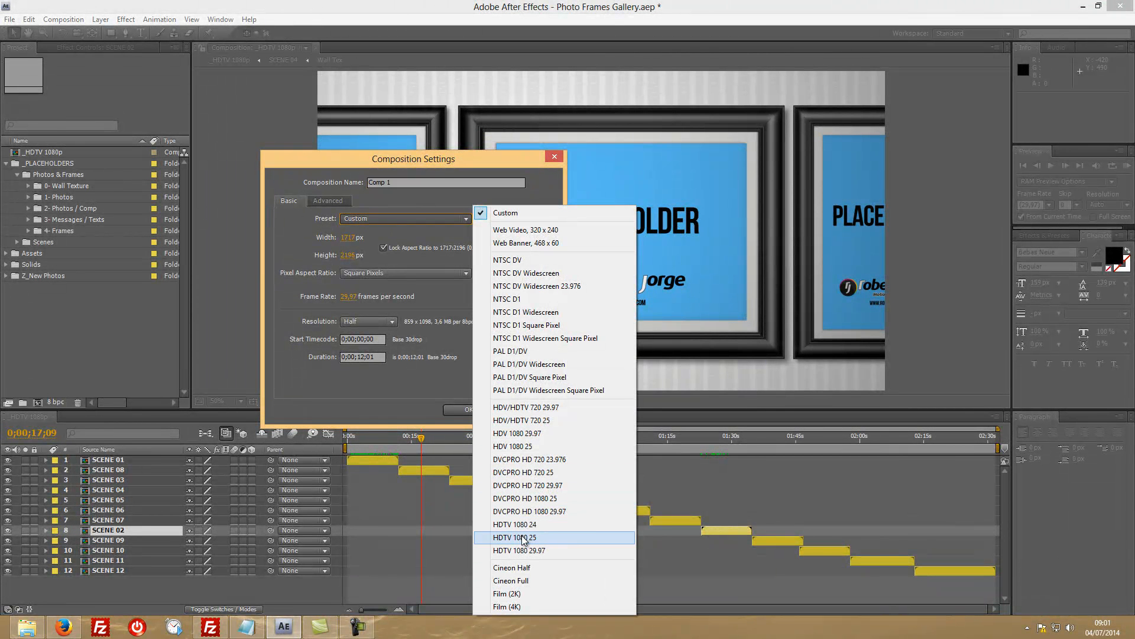
left_click(578, 550)
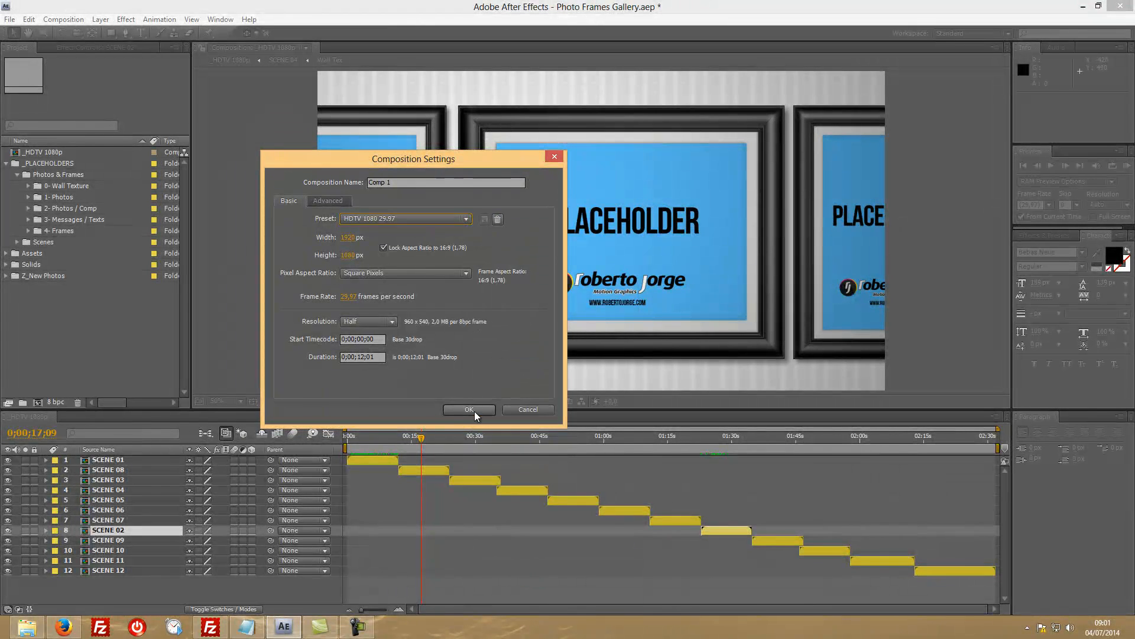
left_click(474, 410)
Step: Rename the new composition as _NEW TUT
right_click(44, 266)
left_click(96, 385)
type("_NE")
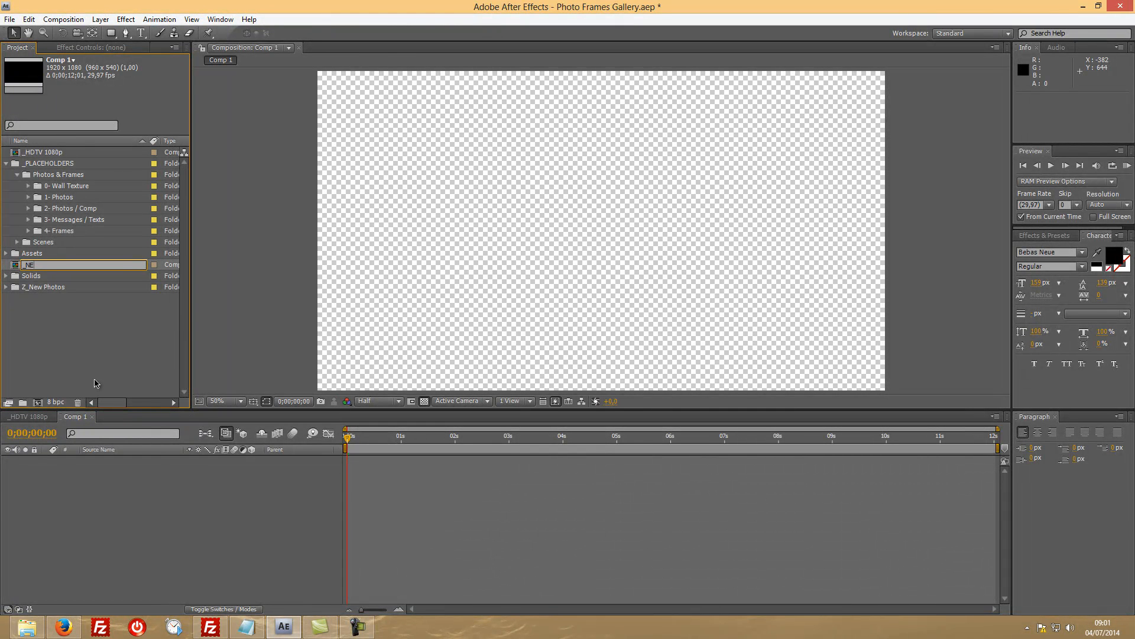
type("W TUT")
key("Return")
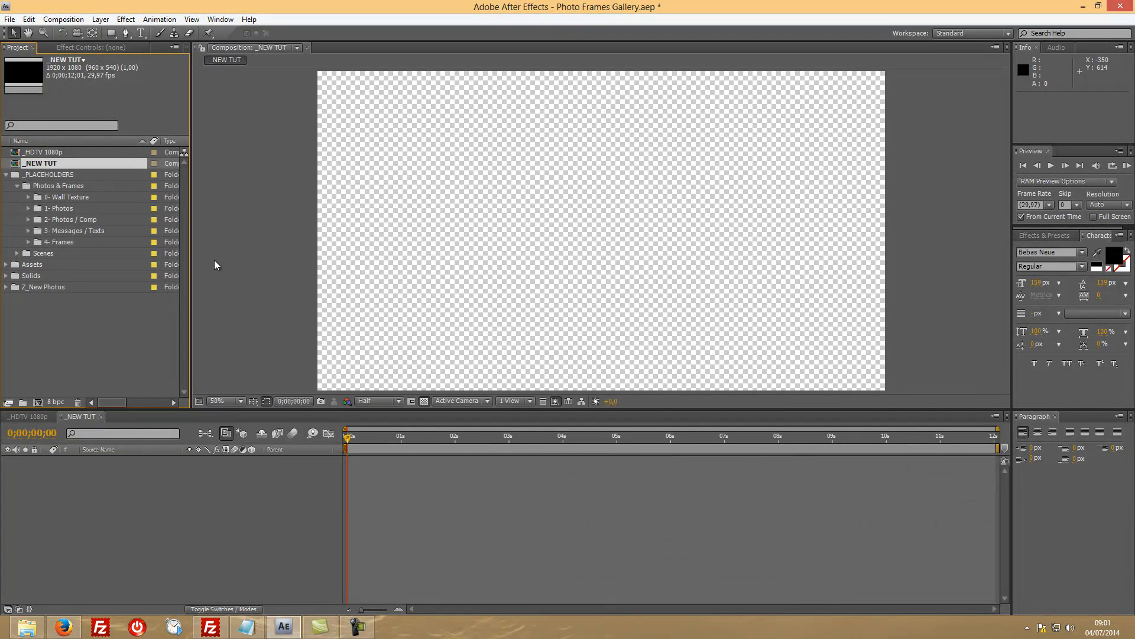
Step: Expand the Scenes folder and add SCENE 04 as the first layer of _NEW TUT
left_click(17, 253)
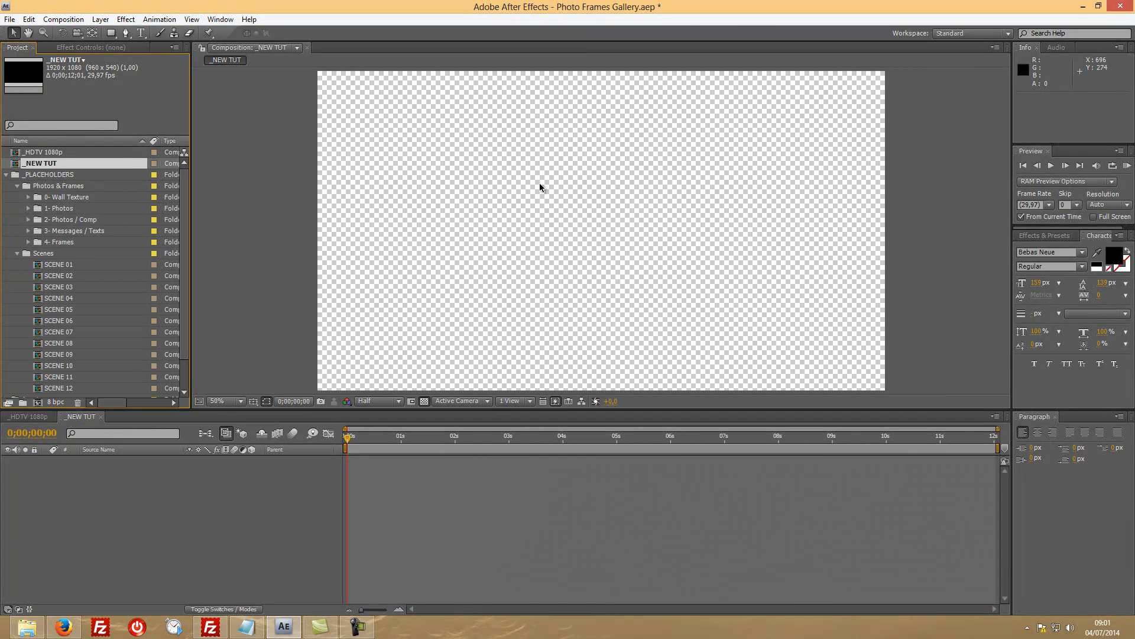
scroll(82, 283, "down", 1)
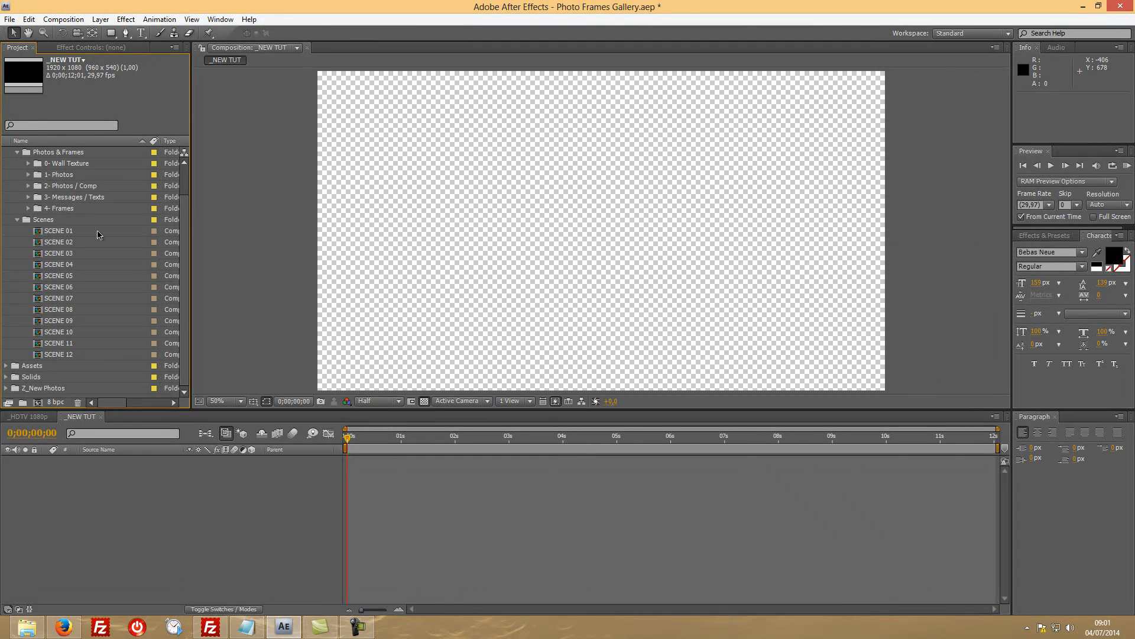
left_click_drag(69, 267, 100, 497)
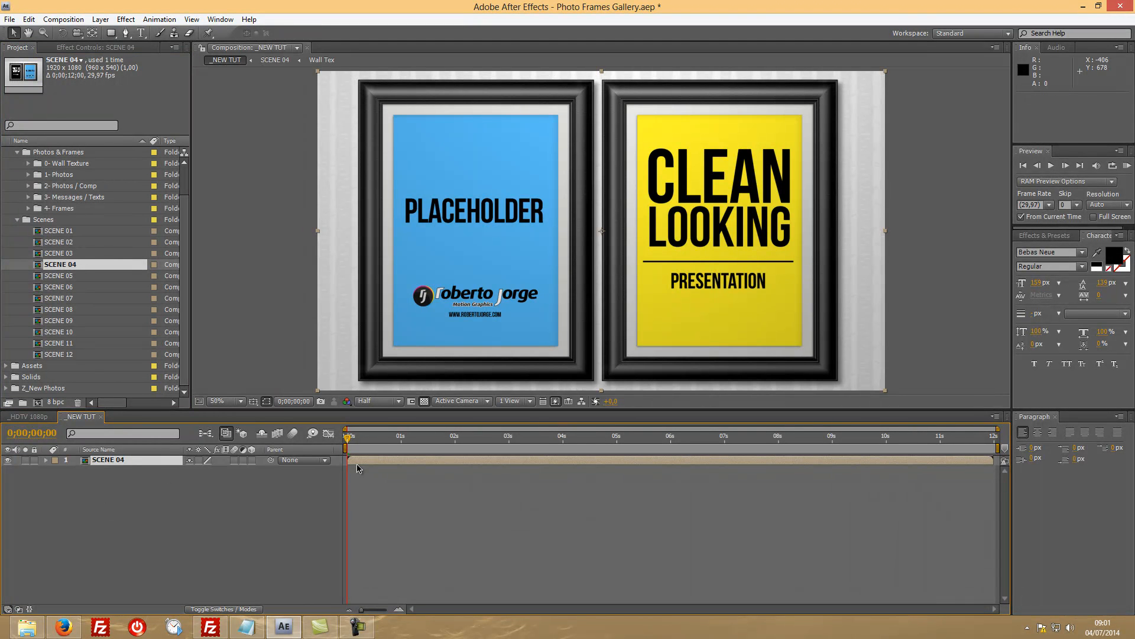
Step: Set the duration of the _NEW TUT composition to 0;02;12;01
scroll(74, 172, "up", 1)
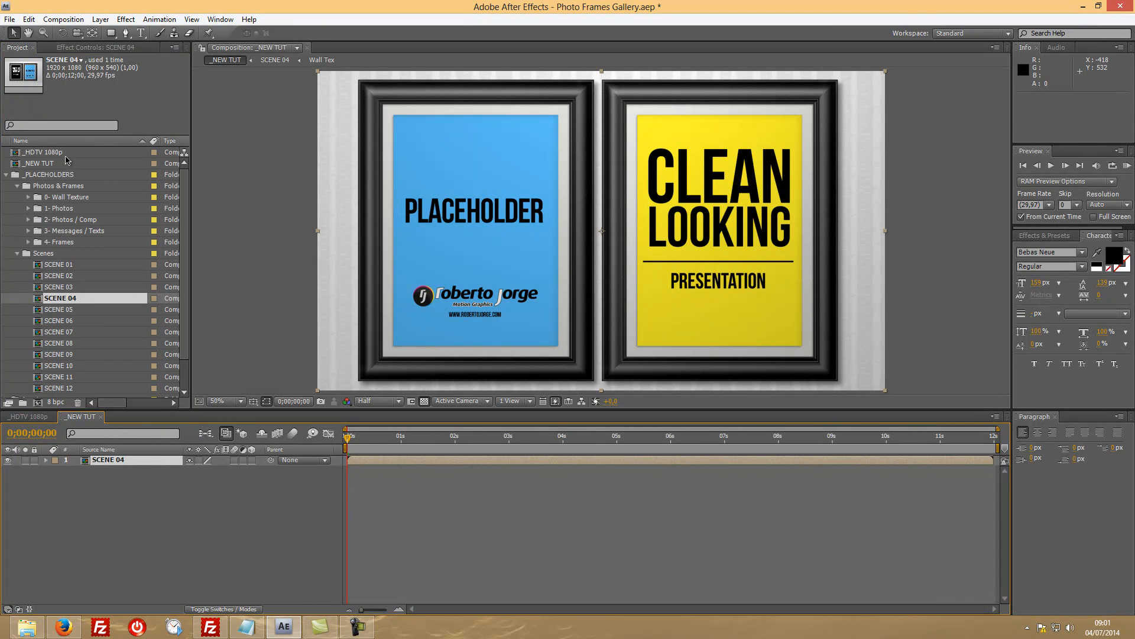
right_click(56, 164)
left_click(82, 172)
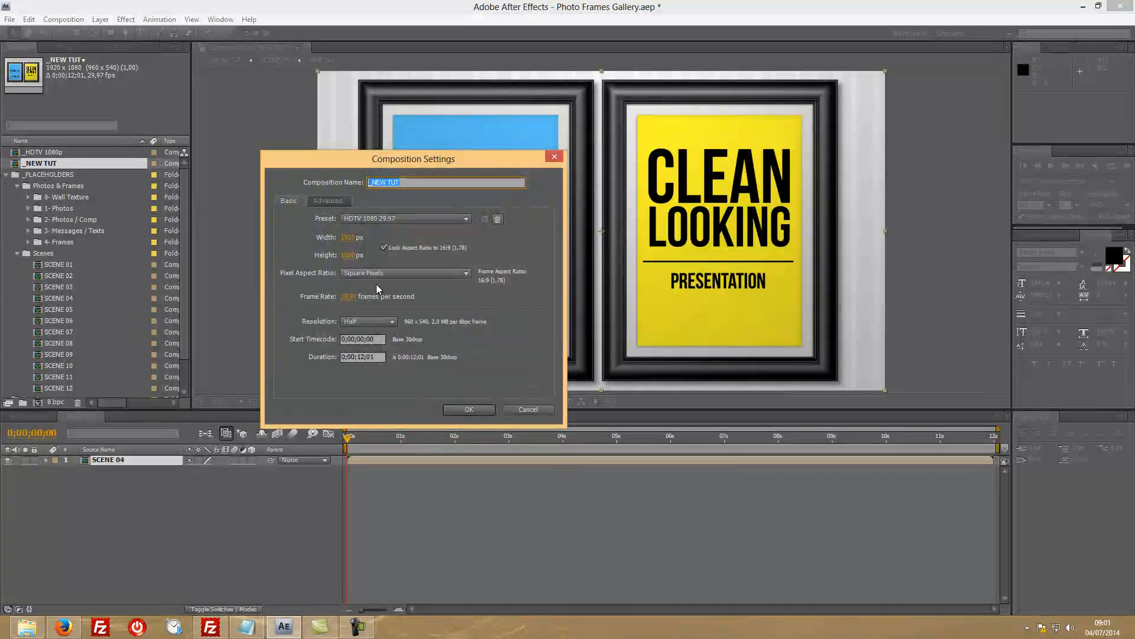
left_click_drag(355, 357, 351, 356)
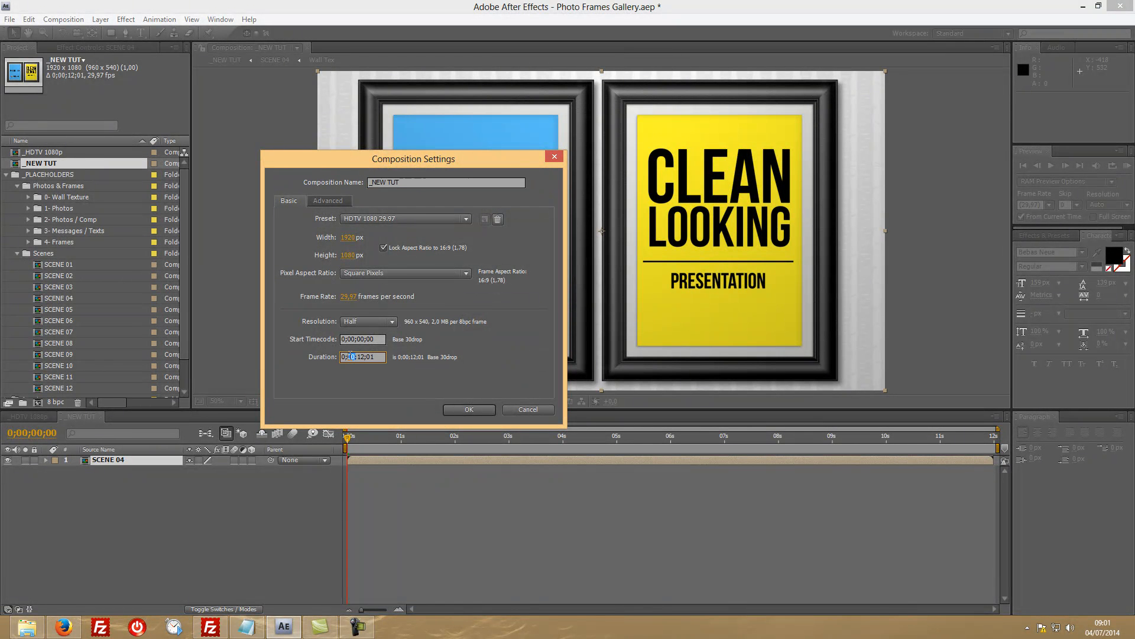
type("02")
key("Return")
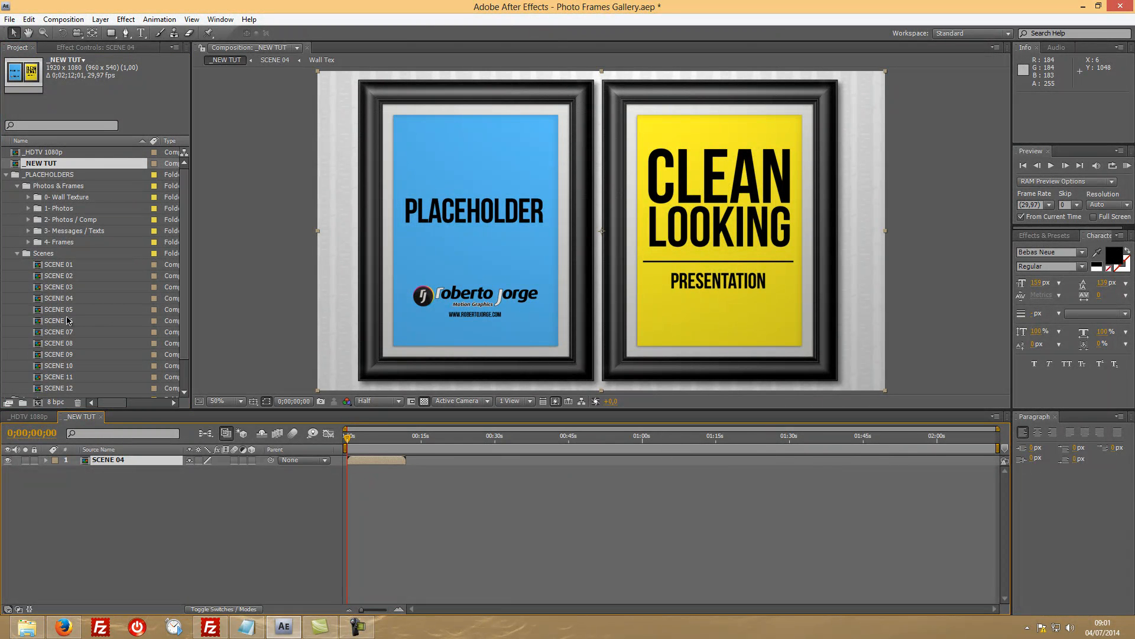
Step: Add SCENE 08 starting at 0;00;12;00, SCENE 11 at 0;00;24;00, and SCENE 03 directly after it, each below the previous layer
left_click_drag(65, 344, 109, 519)
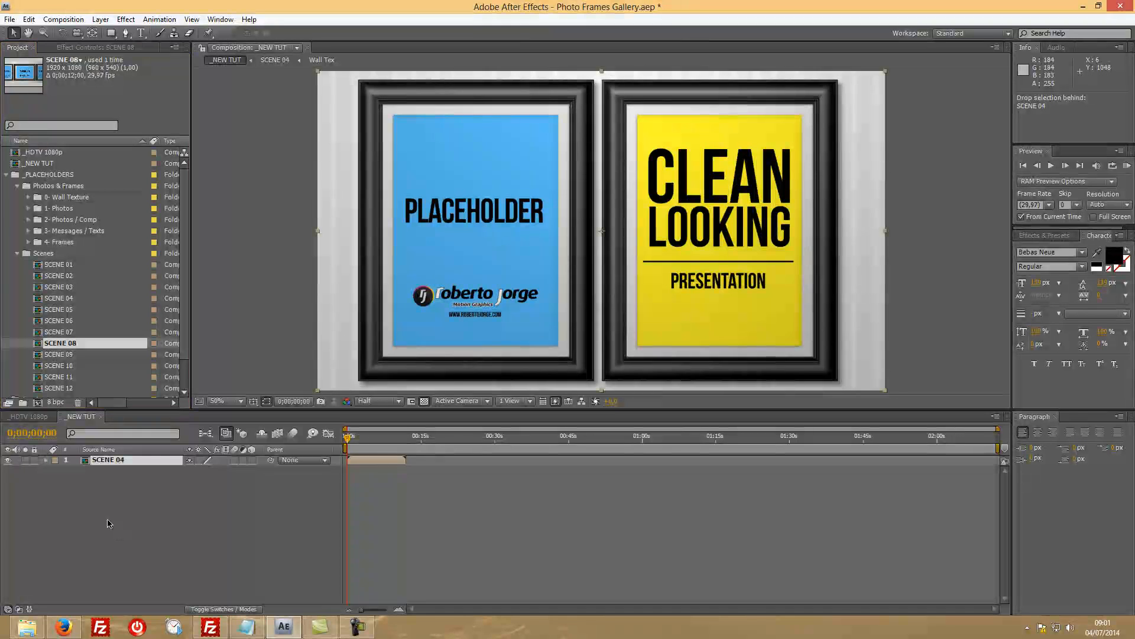
left_click_drag(362, 470, 412, 471)
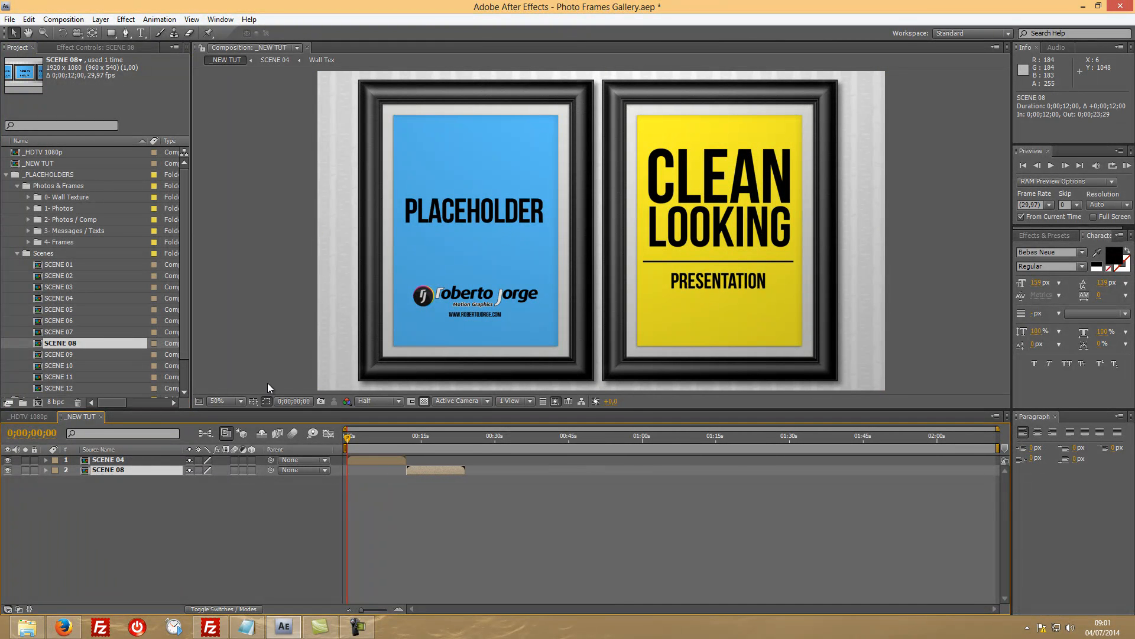
left_click_drag(83, 378, 494, 479)
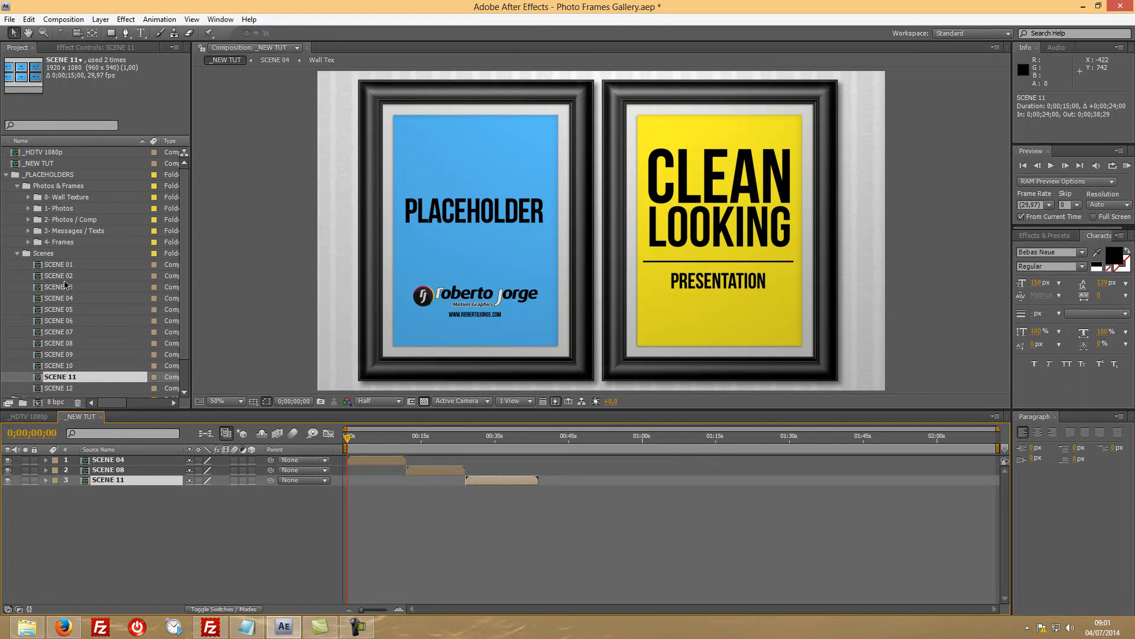
left_click_drag(68, 289, 553, 497)
Step: Assign the Pink label to all four scene layers and deselect them
key("ctrl+a")
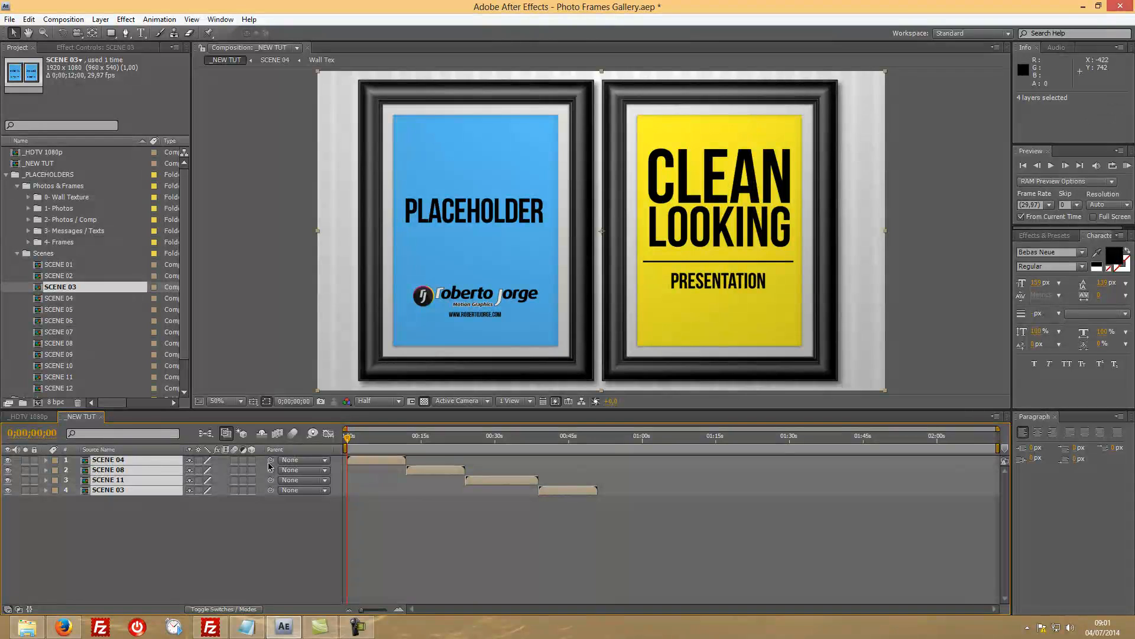
left_click(53, 460)
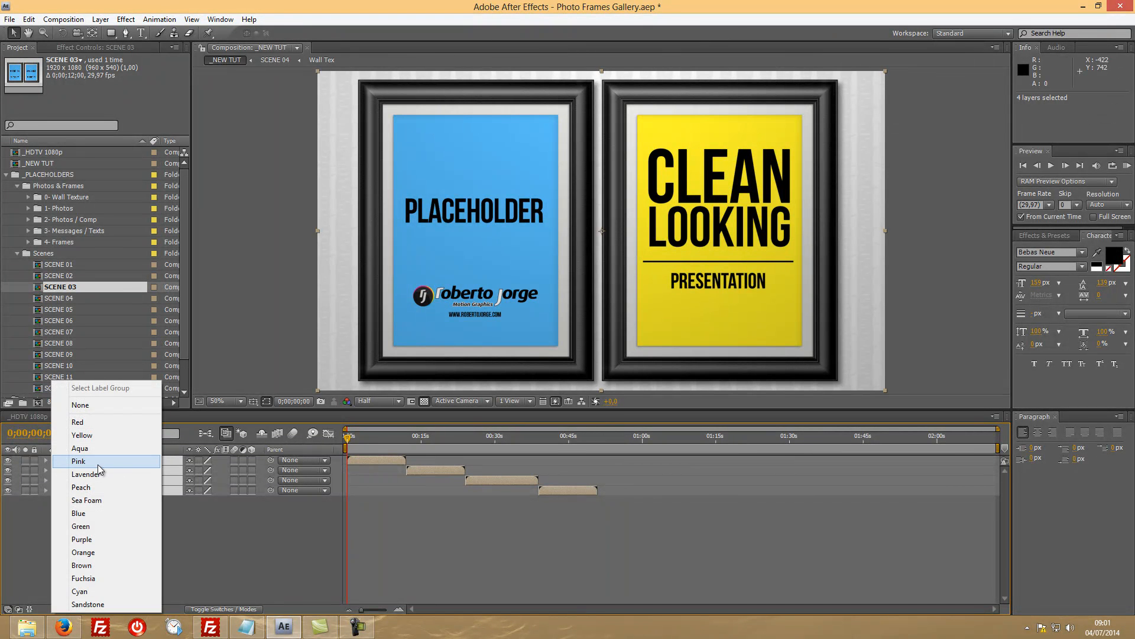
left_click(79, 461)
key("F2")
Step: Preview the scene sequence, end the work area at 0;00;50;29, and trim the _NEW TUT composition to the work area
left_click_drag(346, 440, 531, 438)
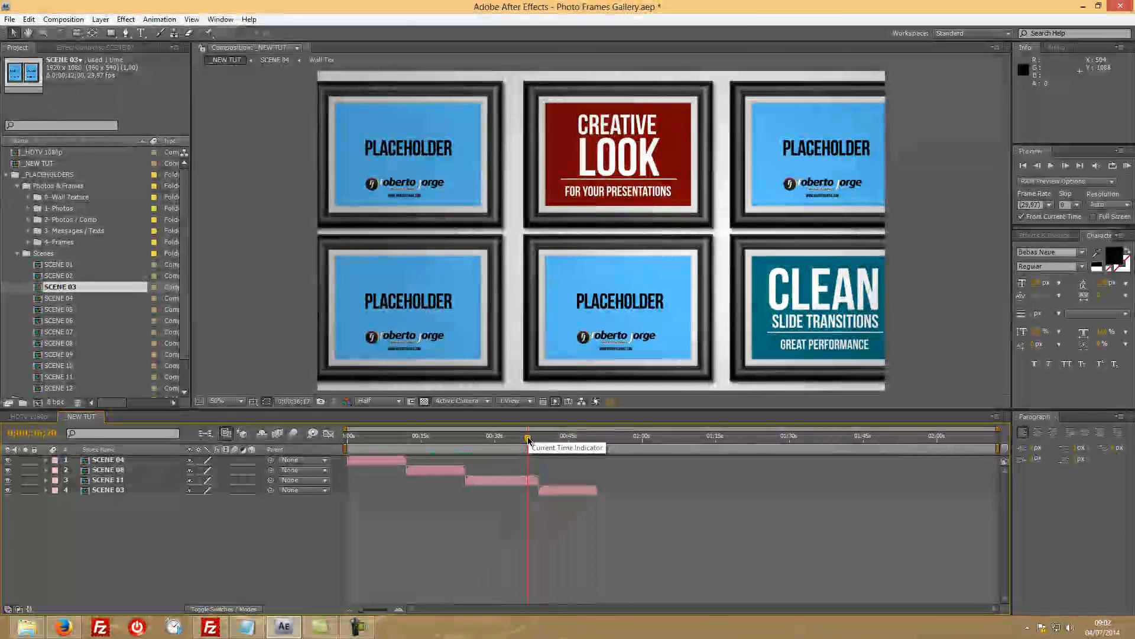
left_click_drag(528, 440, 597, 440)
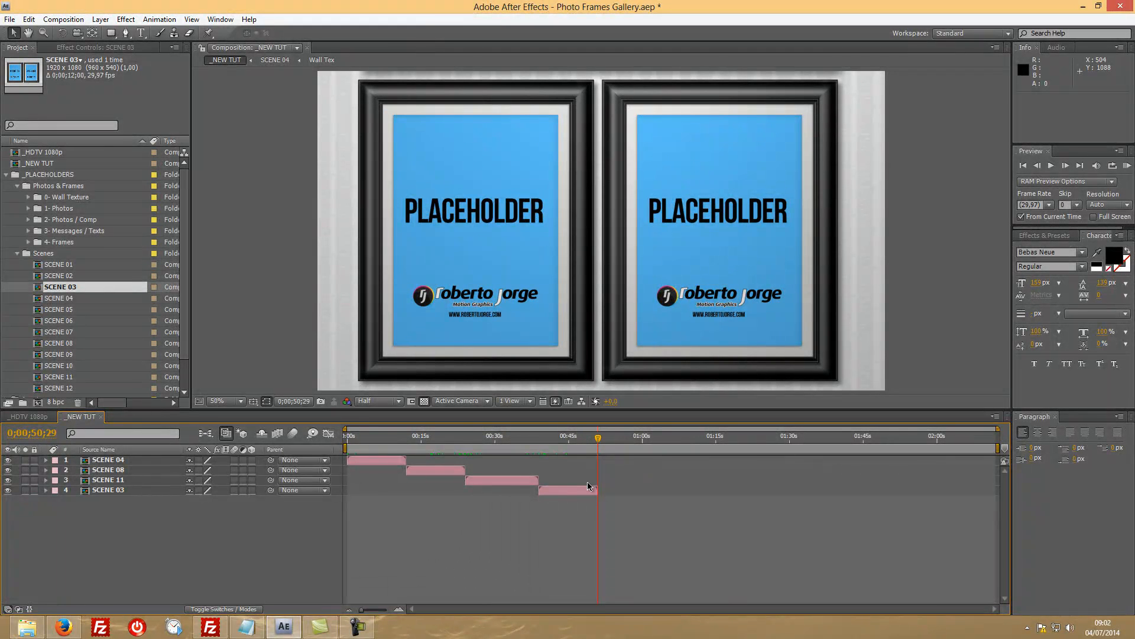
key("n")
right_click(581, 450)
left_click(628, 483)
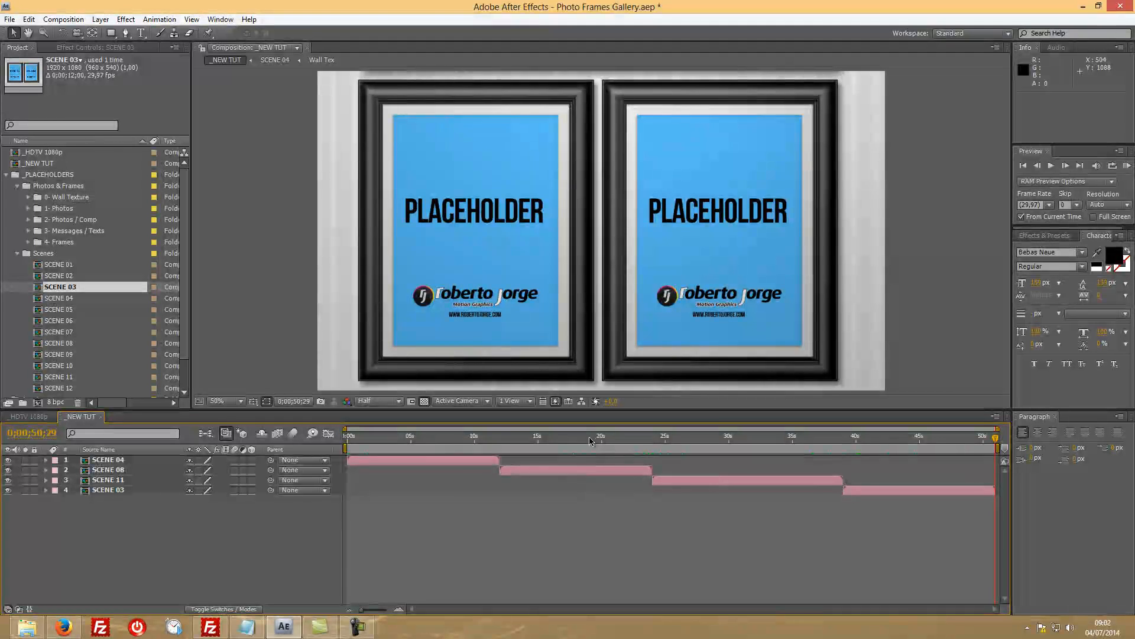
left_click(37, 163)
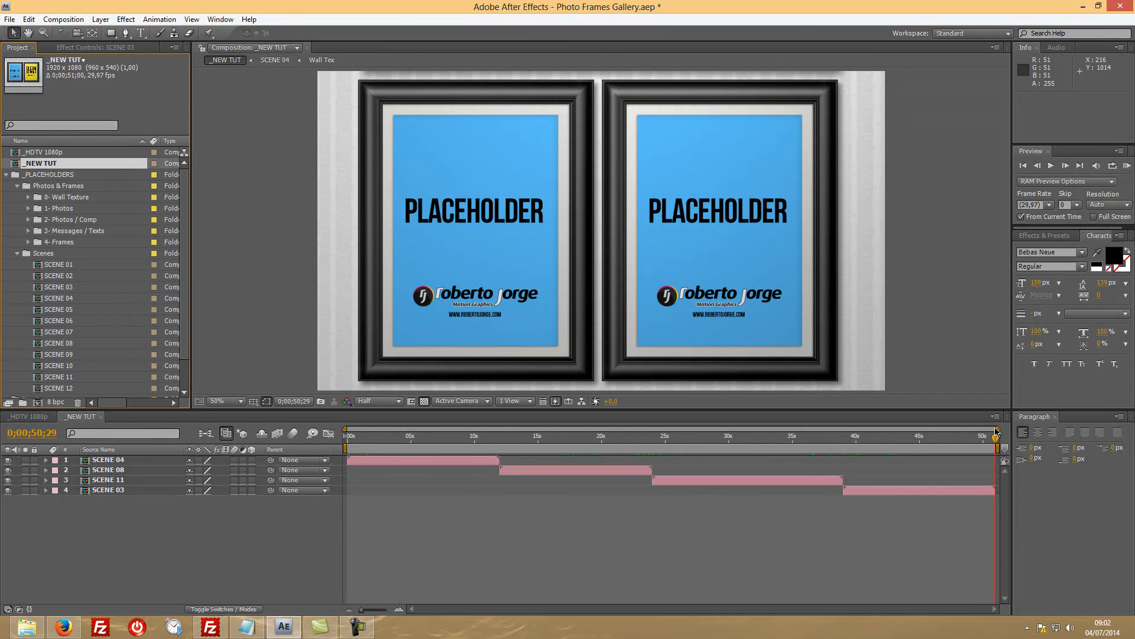
Step: Preview the trimmed _NEW TUT sequence, and reopen _HDTV 1080p and scrub through its scenes up to 0;01;42;05
left_click_drag(997, 432, 567, 438)
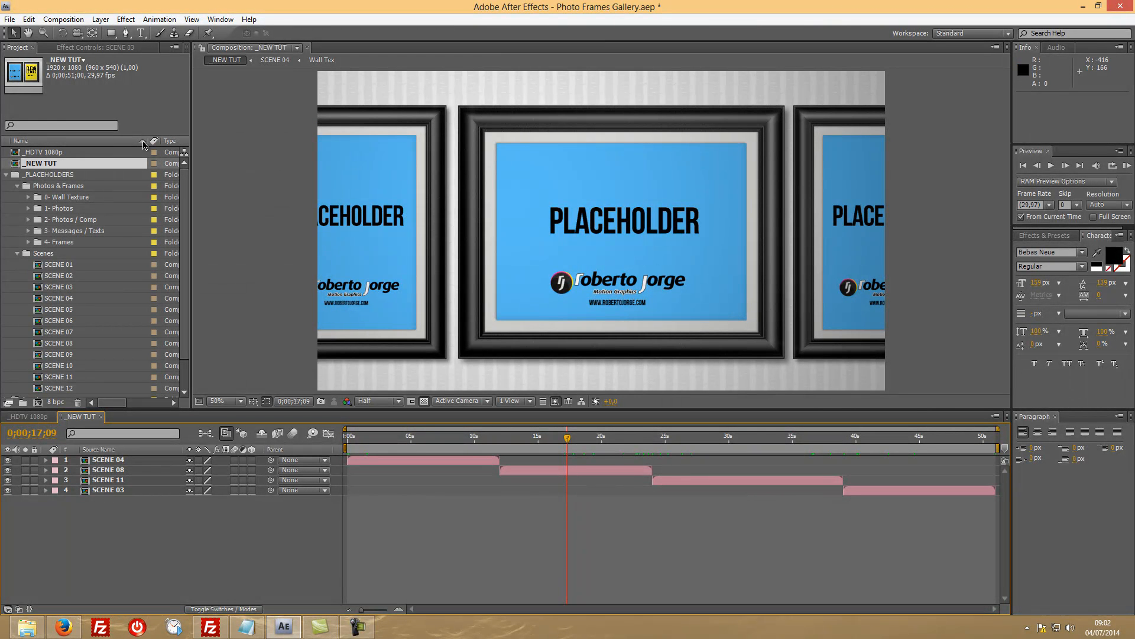
double_click(37, 153)
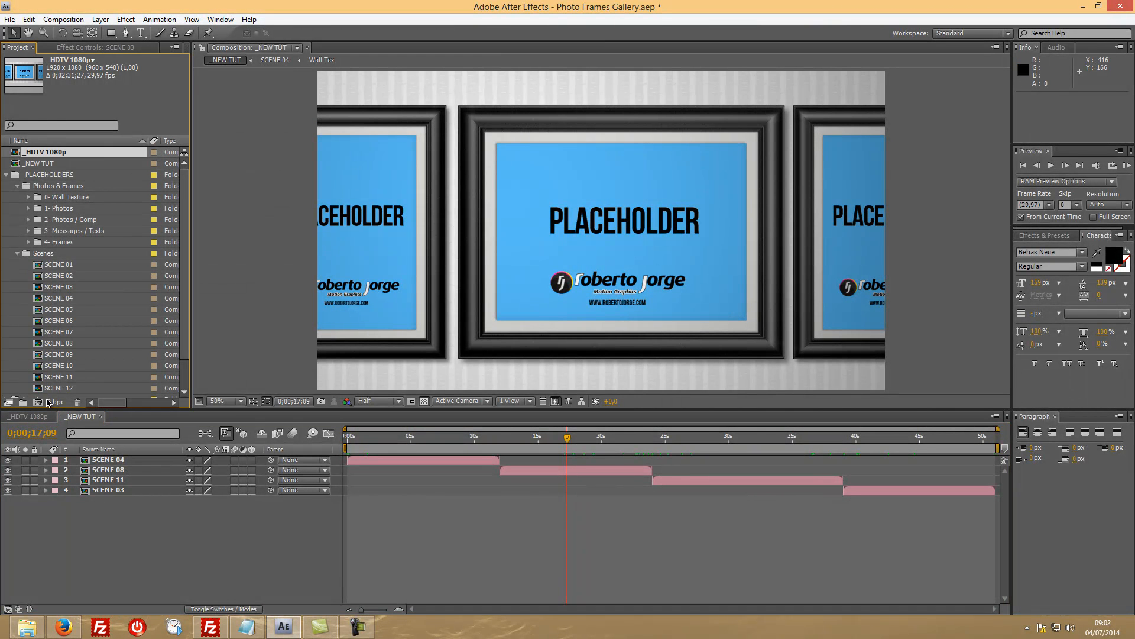
left_click_drag(364, 441, 733, 442)
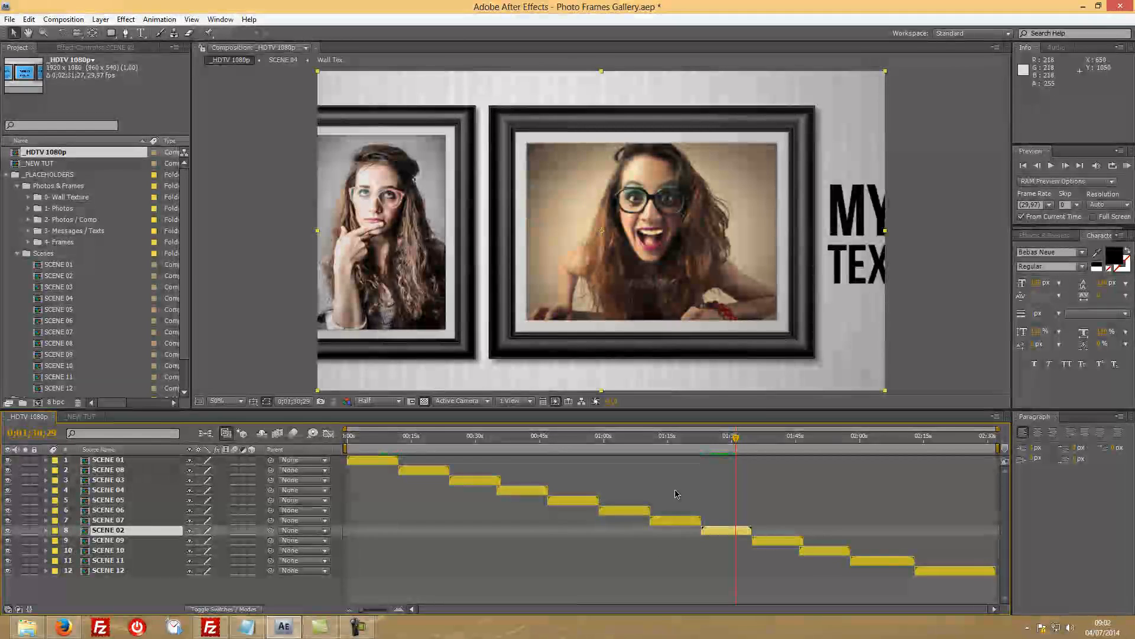
left_click_drag(738, 439, 787, 441)
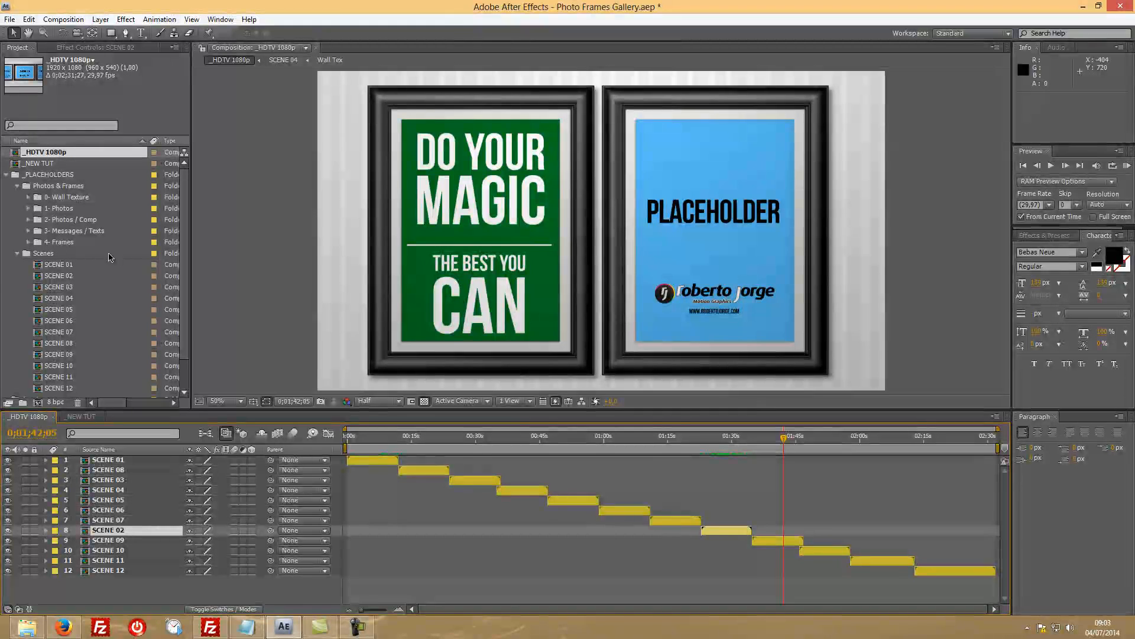
Step: Collapse the Scenes, Photos & Frames, and _PLACEHOLDERS folders in the project
left_click(16, 254)
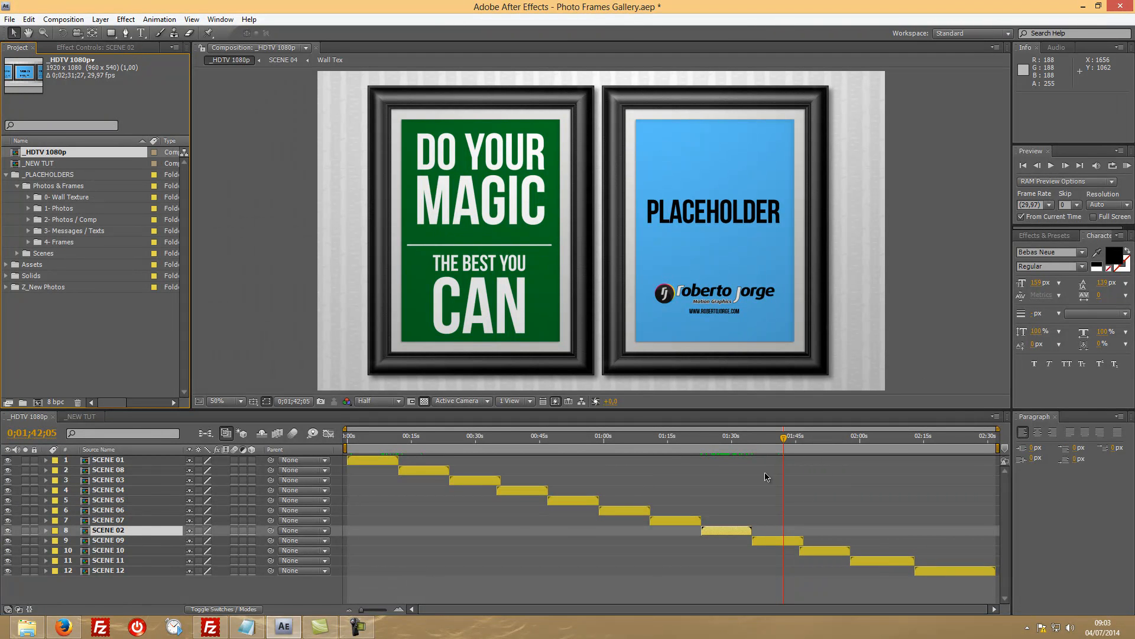
left_click_drag(785, 441, 785, 441)
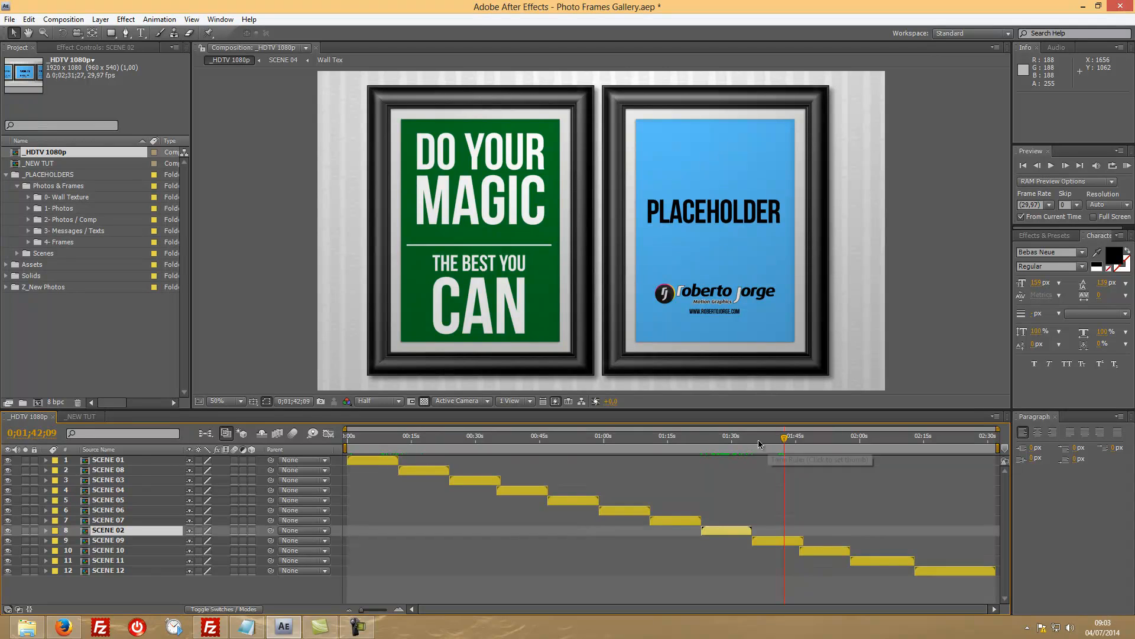
left_click(17, 186)
left_click(7, 174)
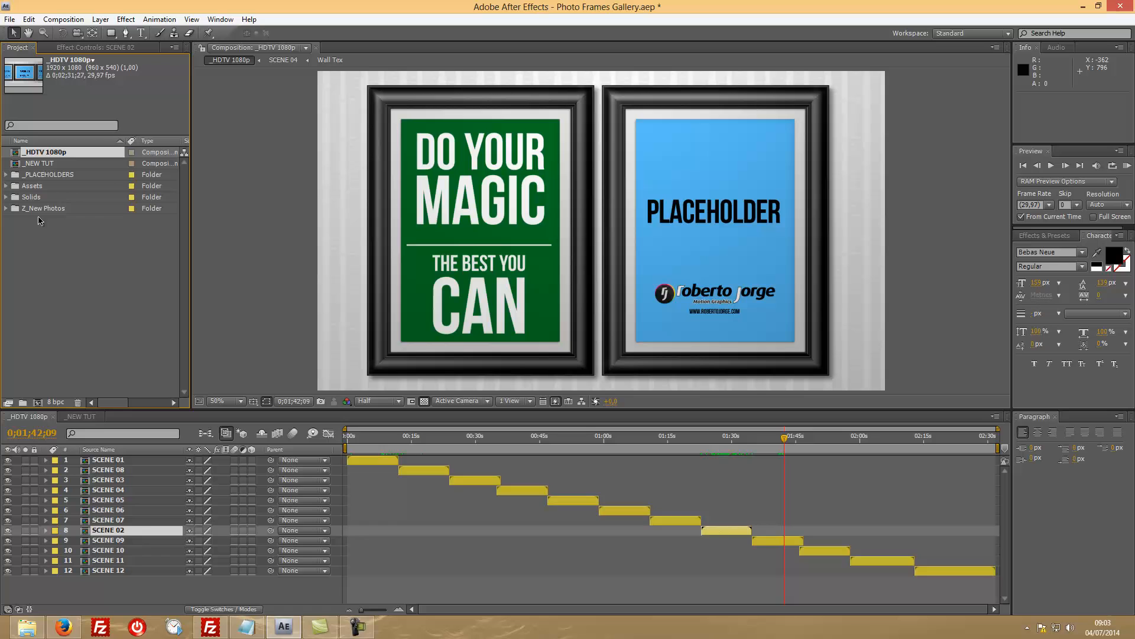
Step: Preview the replaced photos and title in SCENE 01 of _HDTV 1080p, ending at 0;00;04;25
left_click(375, 438)
left_click_drag(375, 438, 361, 435)
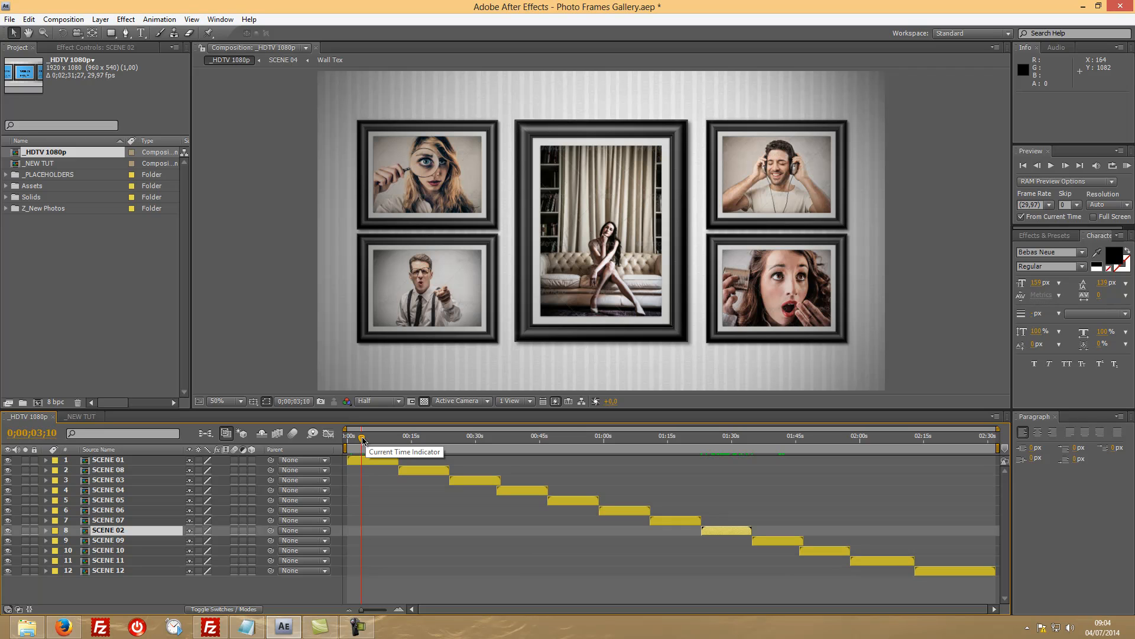
left_click_drag(362, 440, 369, 439)
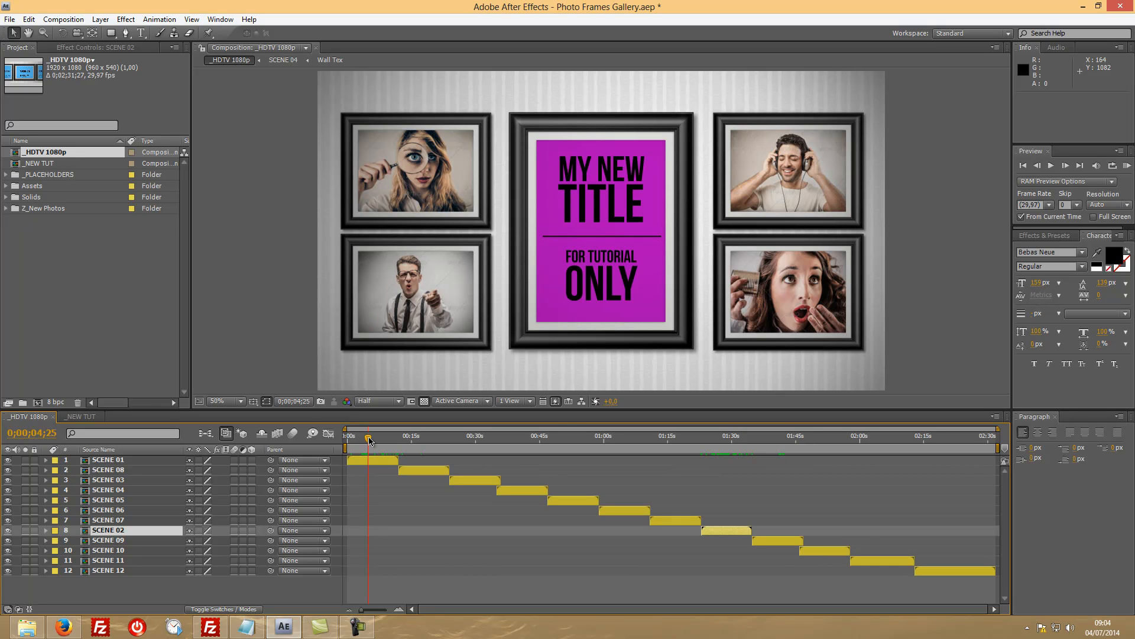